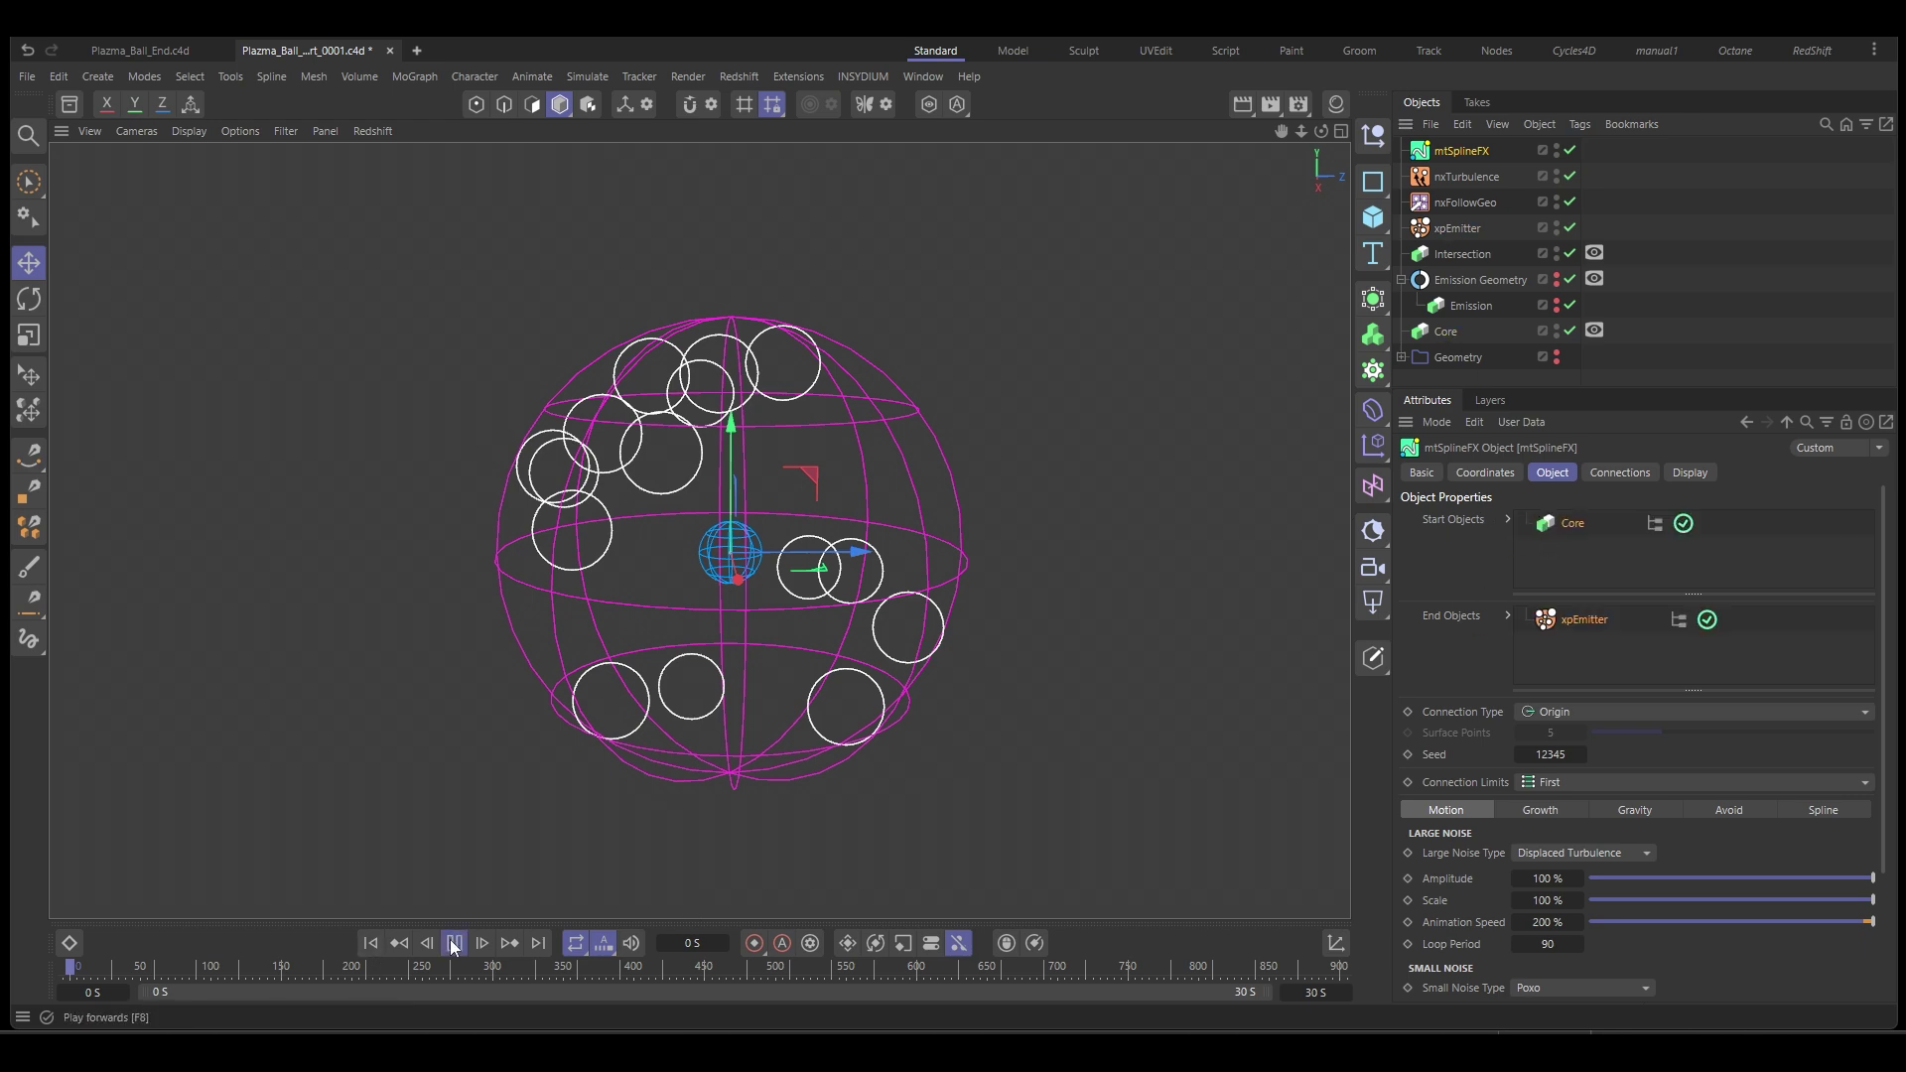
# Stop playback, set the mtSplineFX Connection Type to Points and open the Large Noise Type list.
pyautogui.click(453, 946)
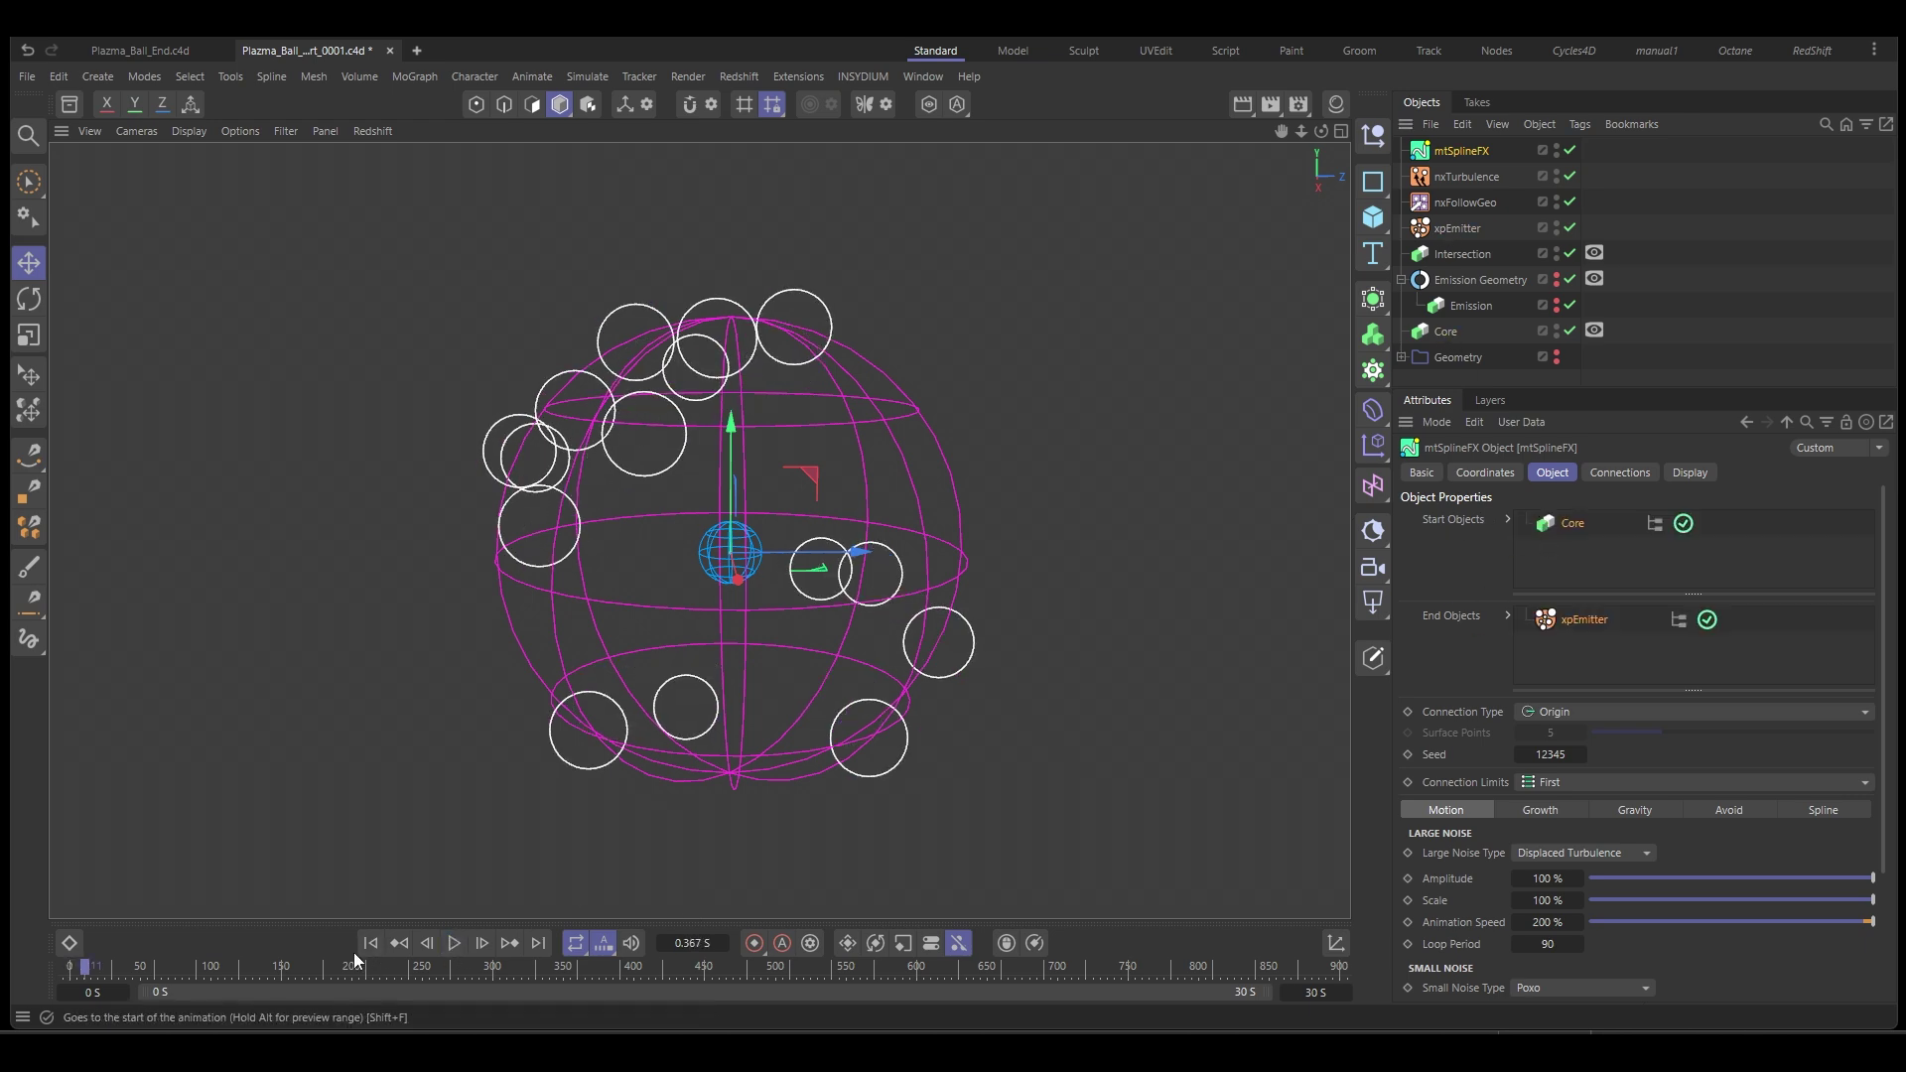
pyautogui.click(1553, 712)
pyautogui.click(1587, 758)
pyautogui.scroll(-1, 1433, 627)
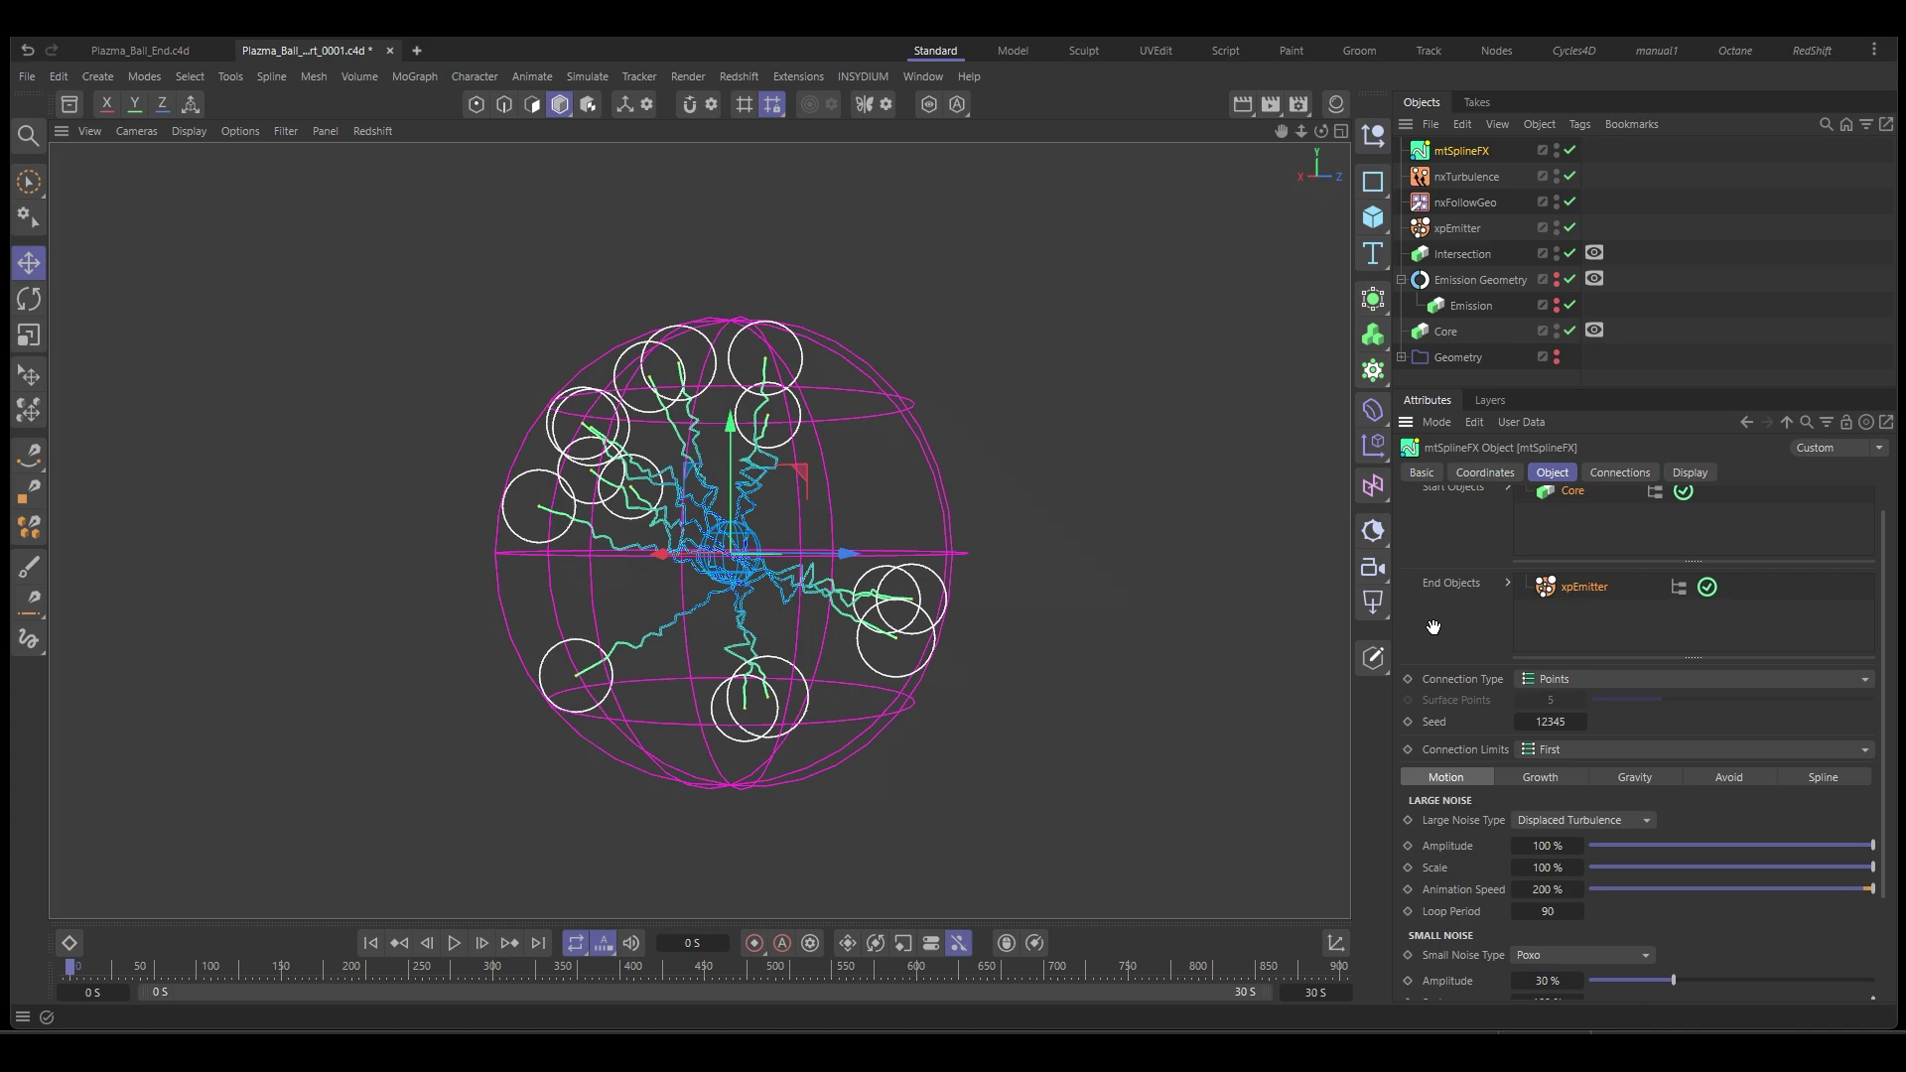
pyautogui.scroll(-3, 1433, 626)
pyautogui.click(1556, 684)
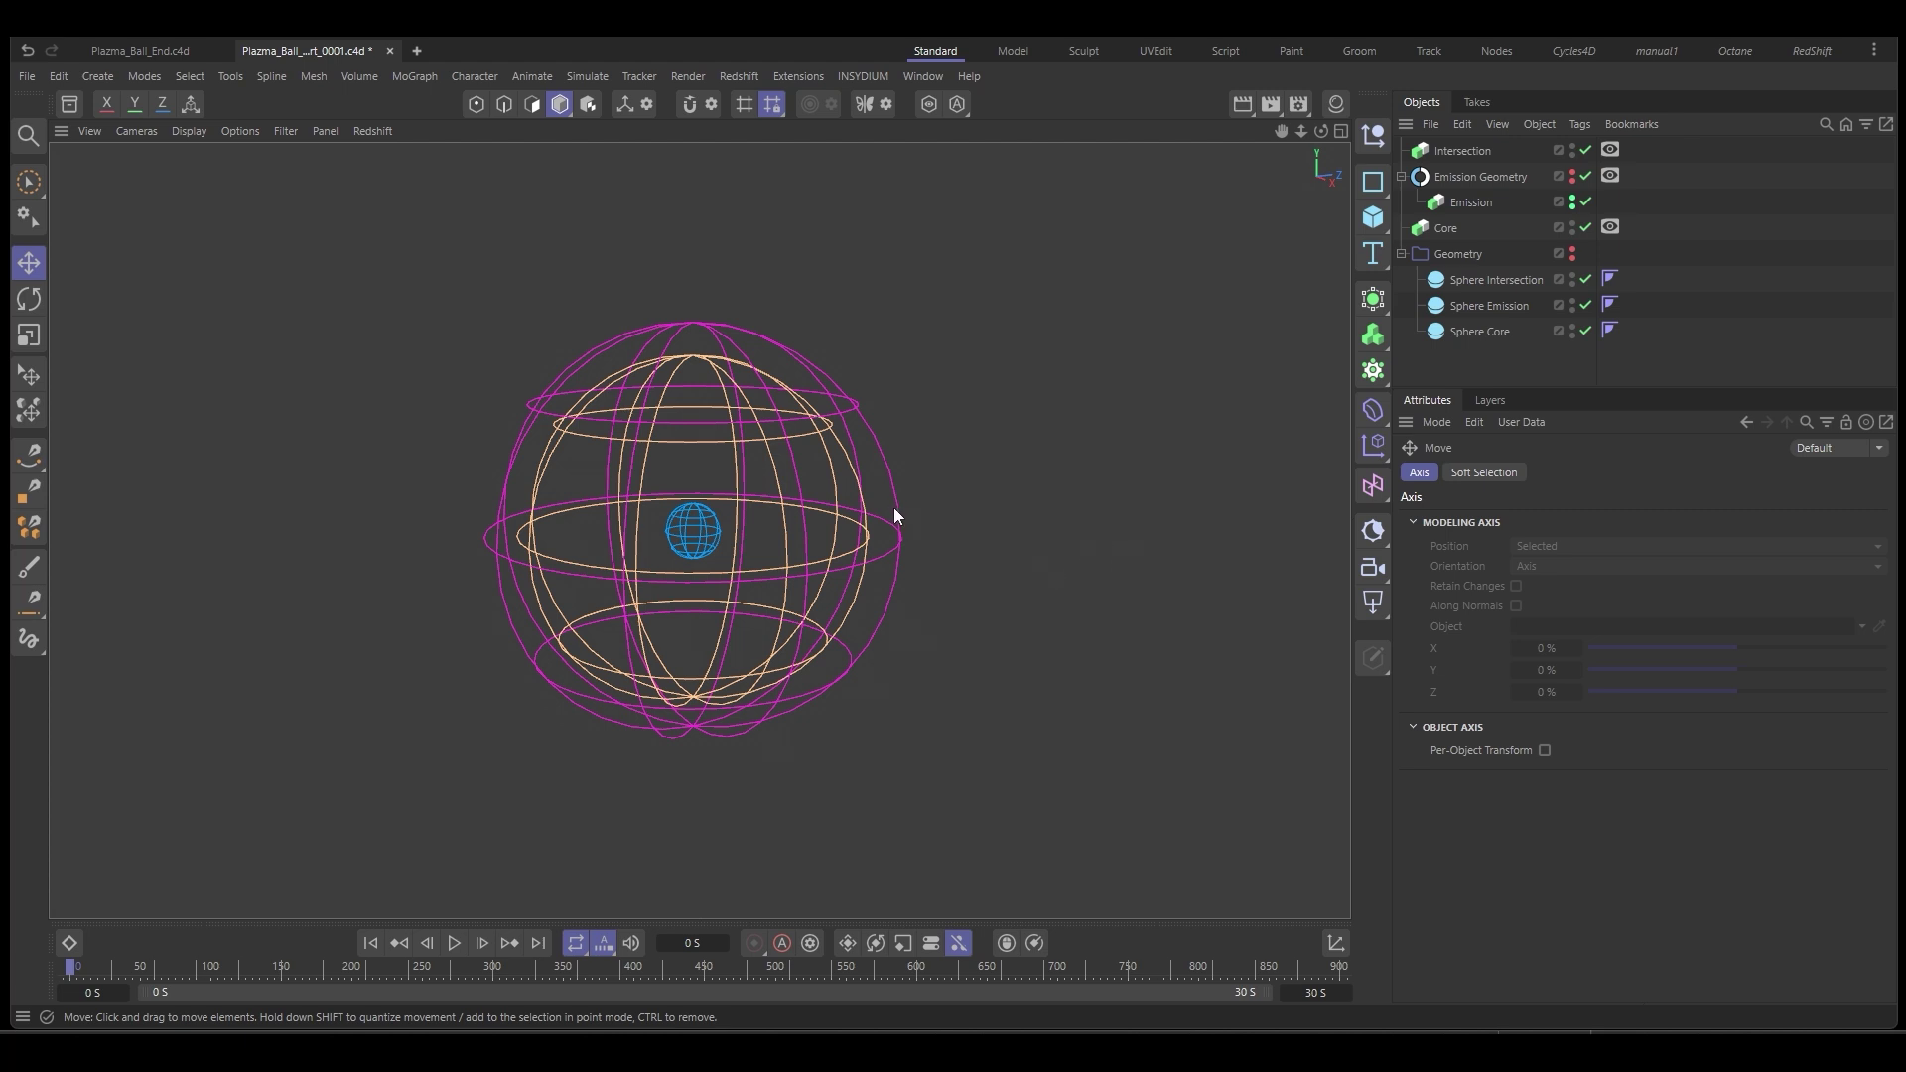
# Inspect the radii of Sphere Core, Sphere Emission and Sphere Intersection.
pyautogui.click(1471, 331)
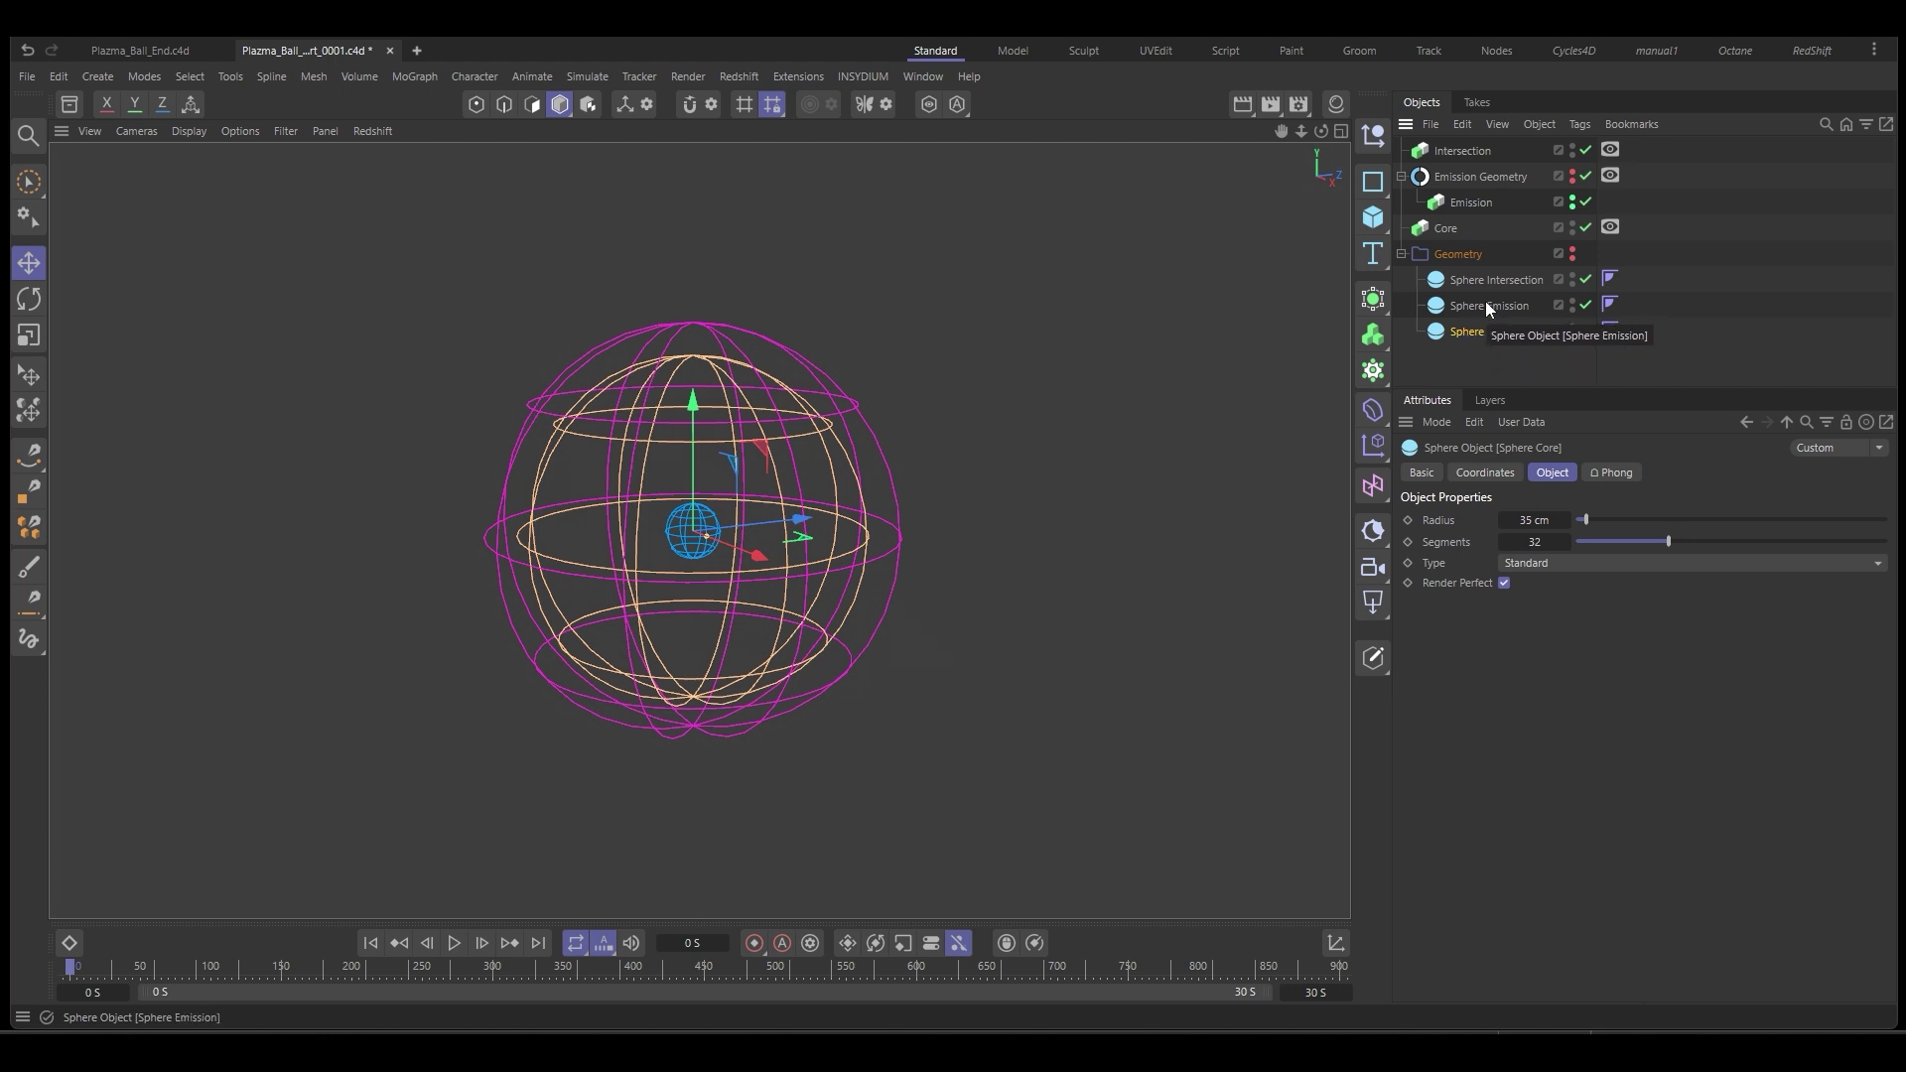
pyautogui.click(1485, 308)
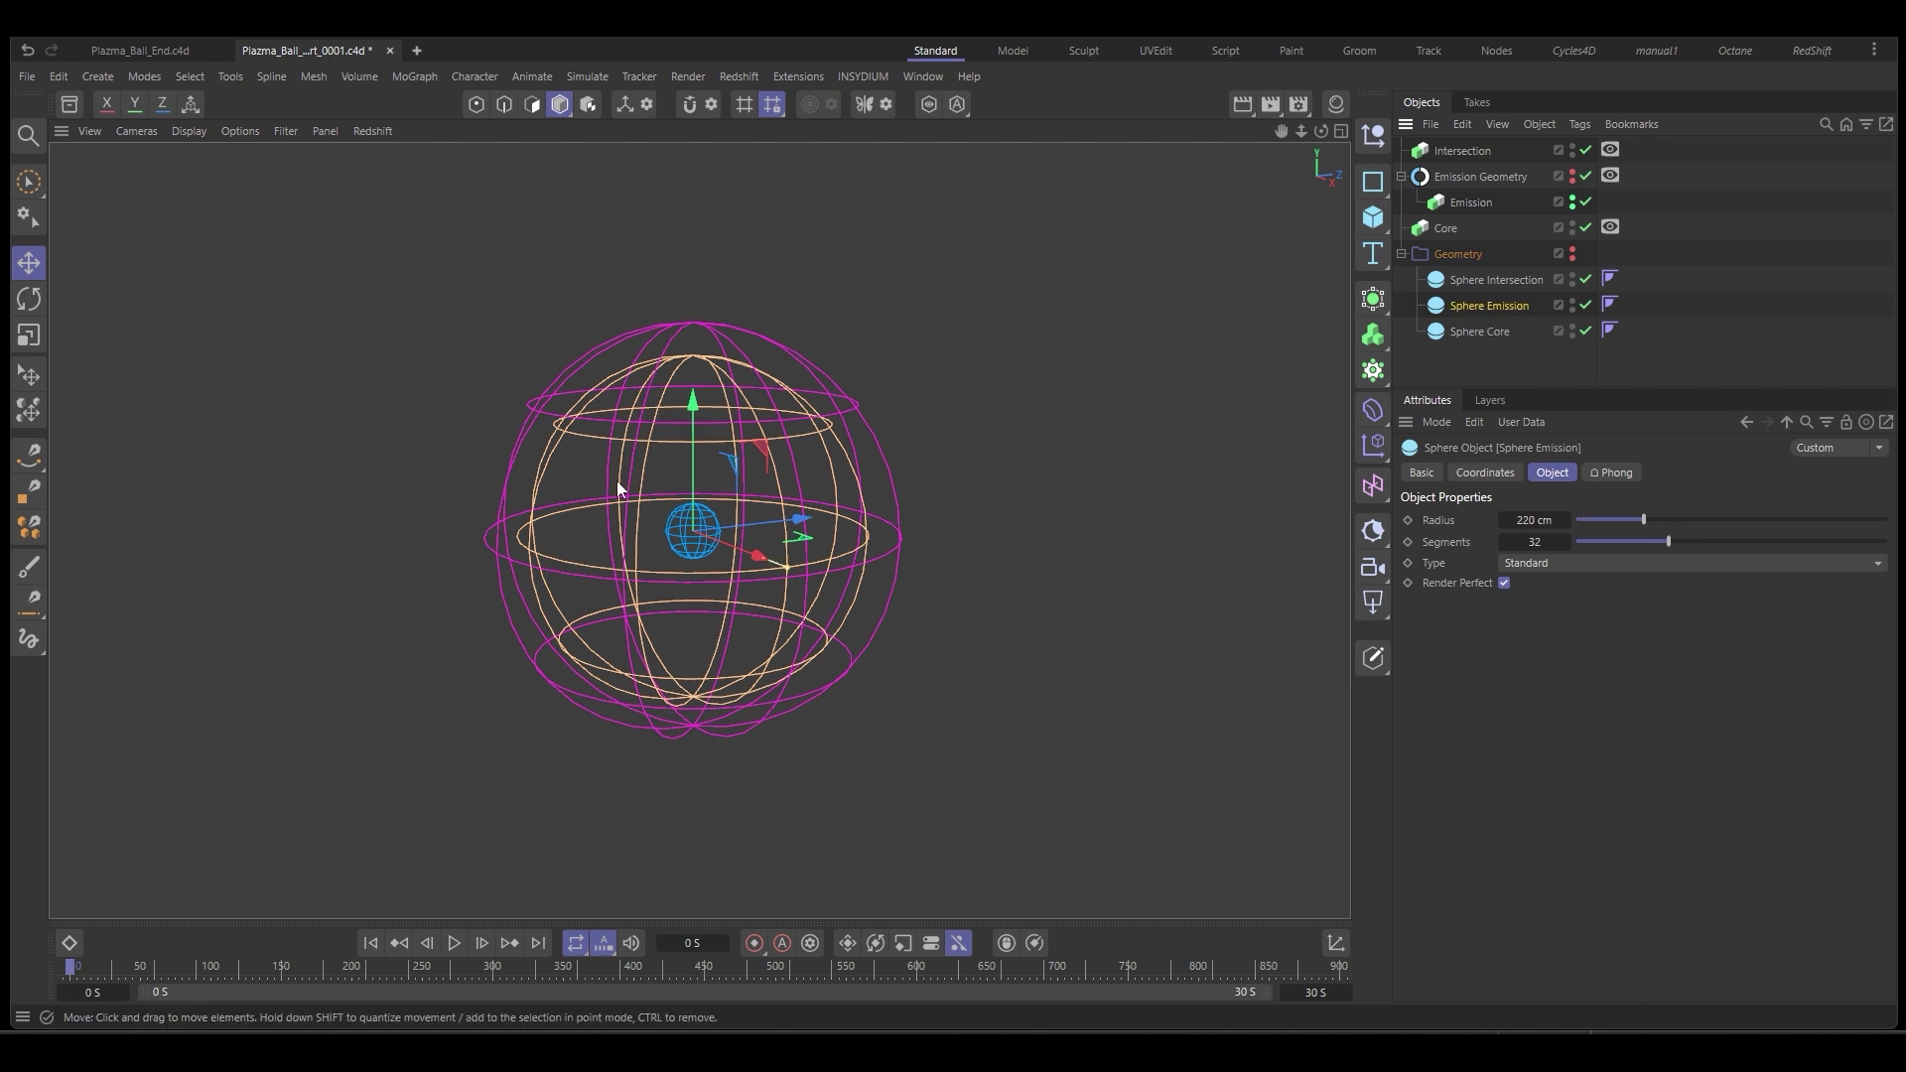
pyautogui.click(1461, 279)
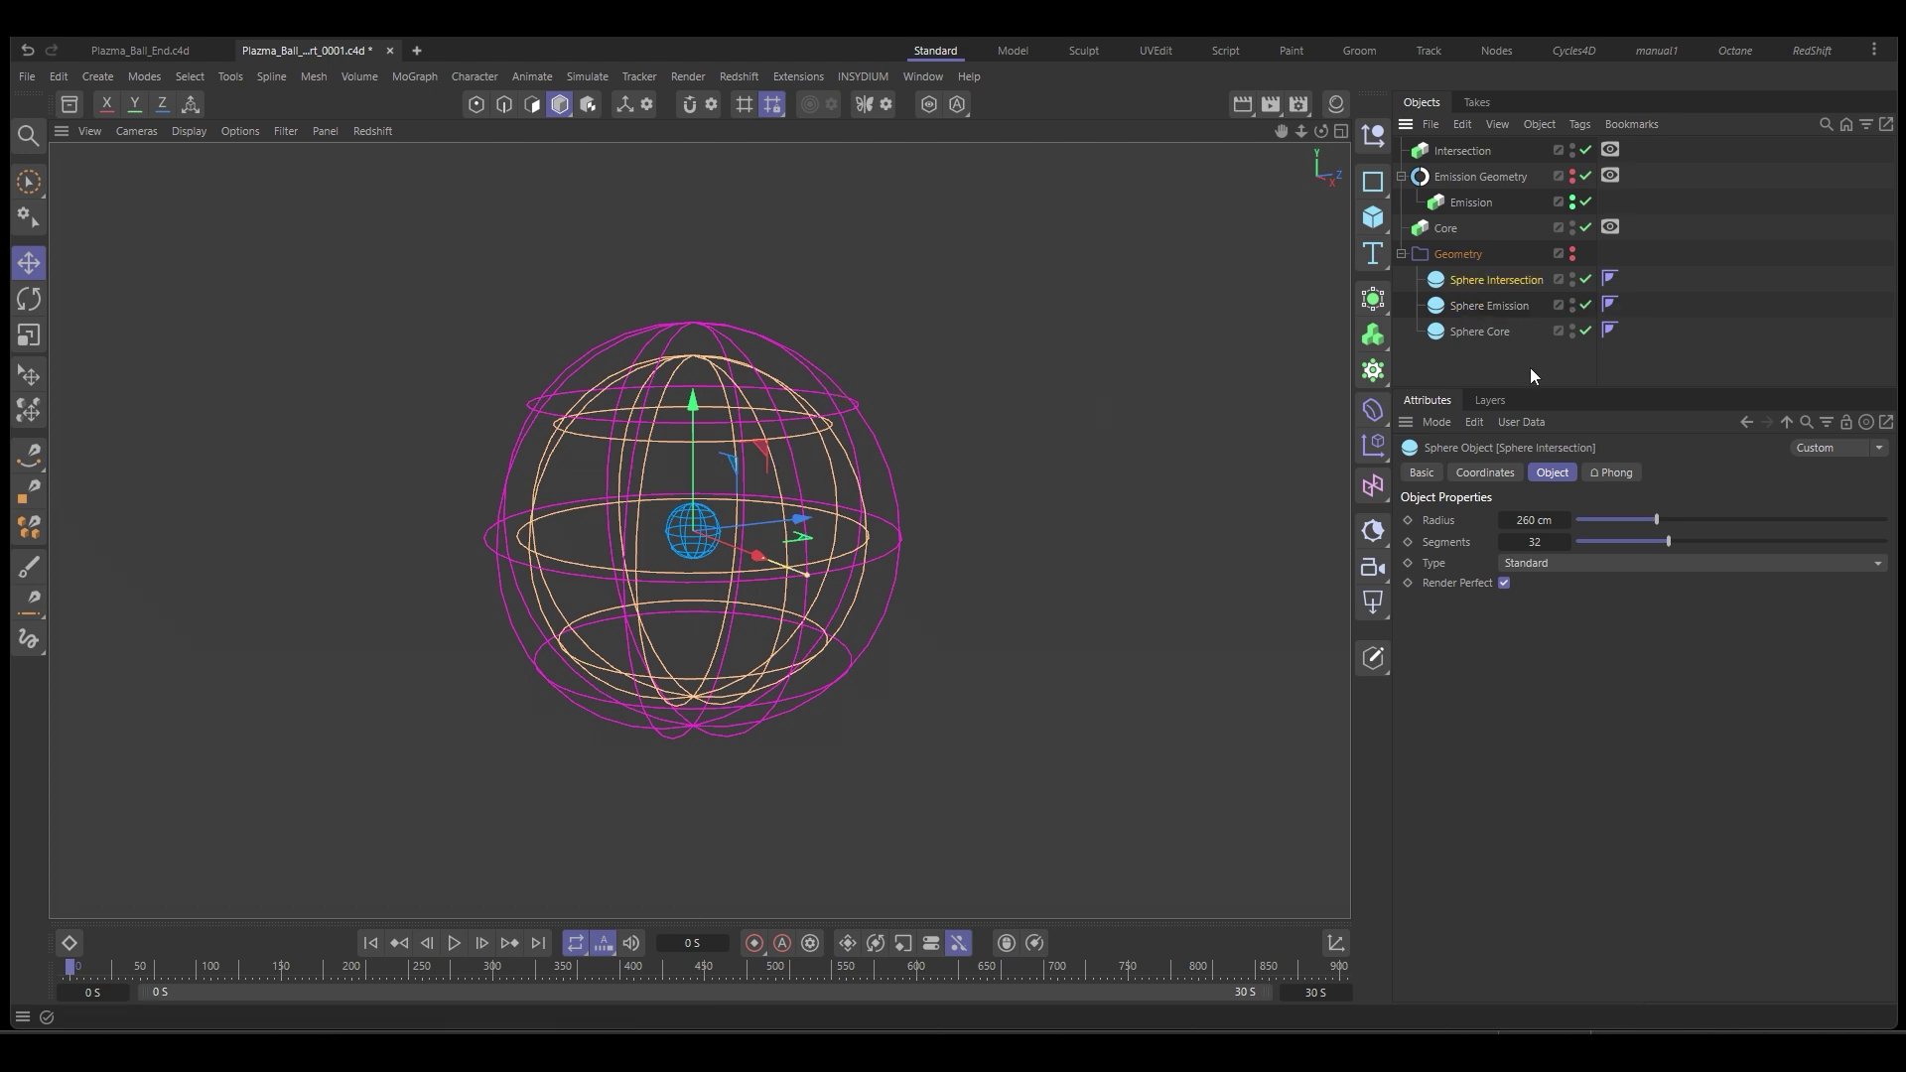
# Check which spheres the Core, Emission and Intersection instances reference, then collapse Geometry.
pyautogui.click(1445, 231)
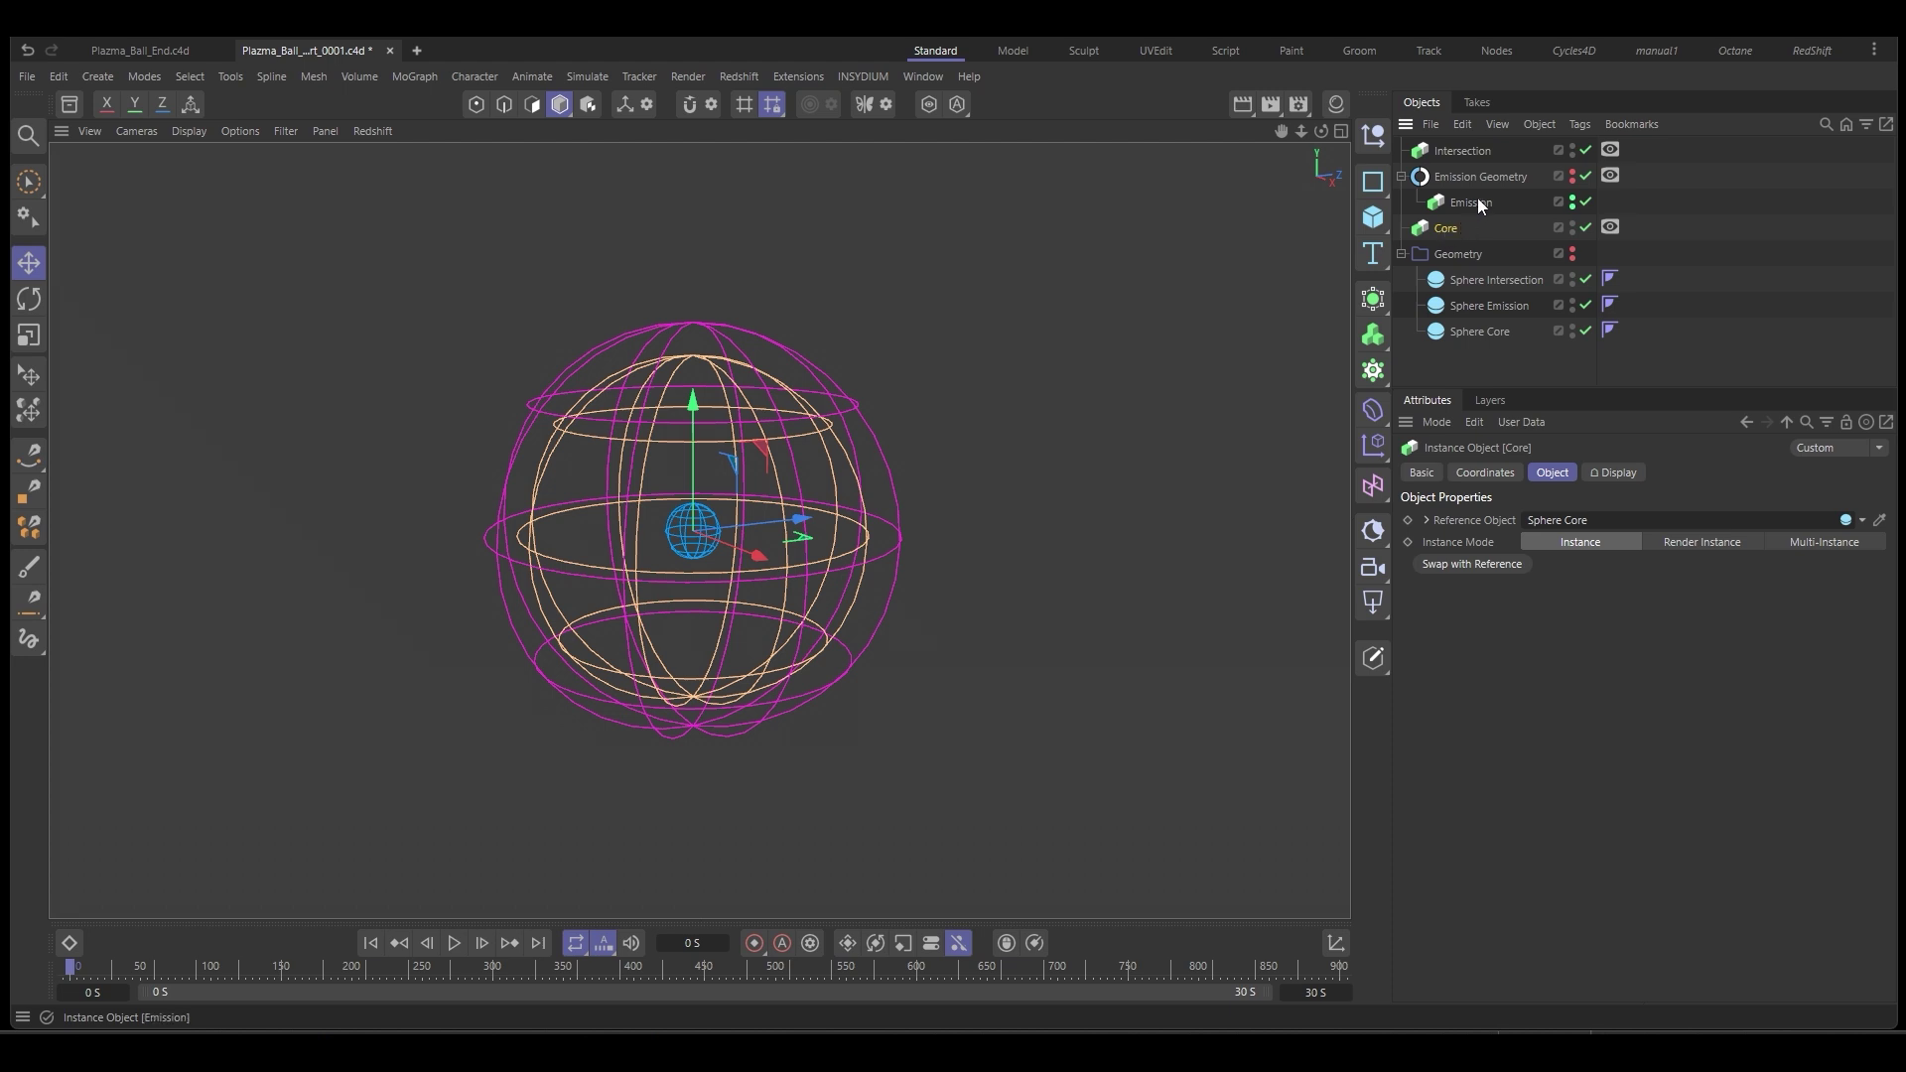
pyautogui.click(1475, 201)
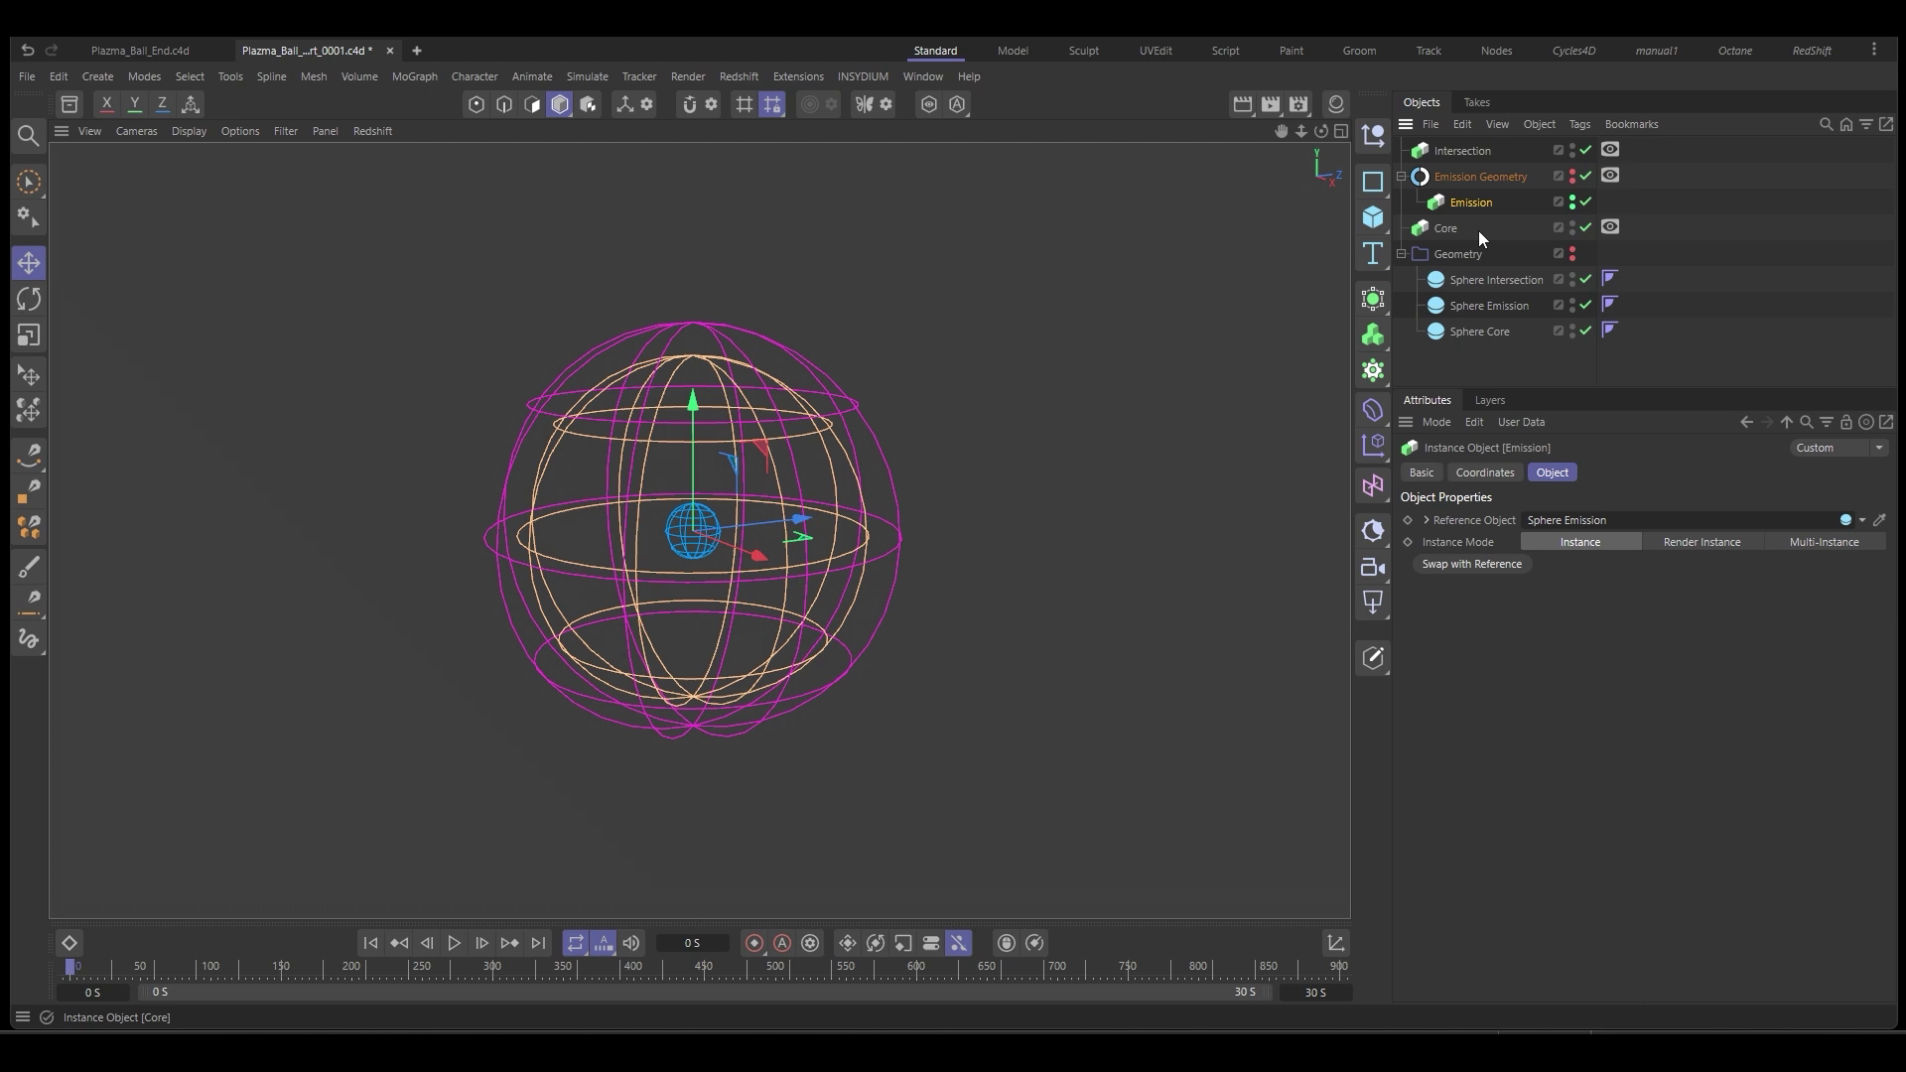
pyautogui.click(1457, 151)
pyautogui.moveTo(1455, 151); pyautogui.dragTo(1419, 170)
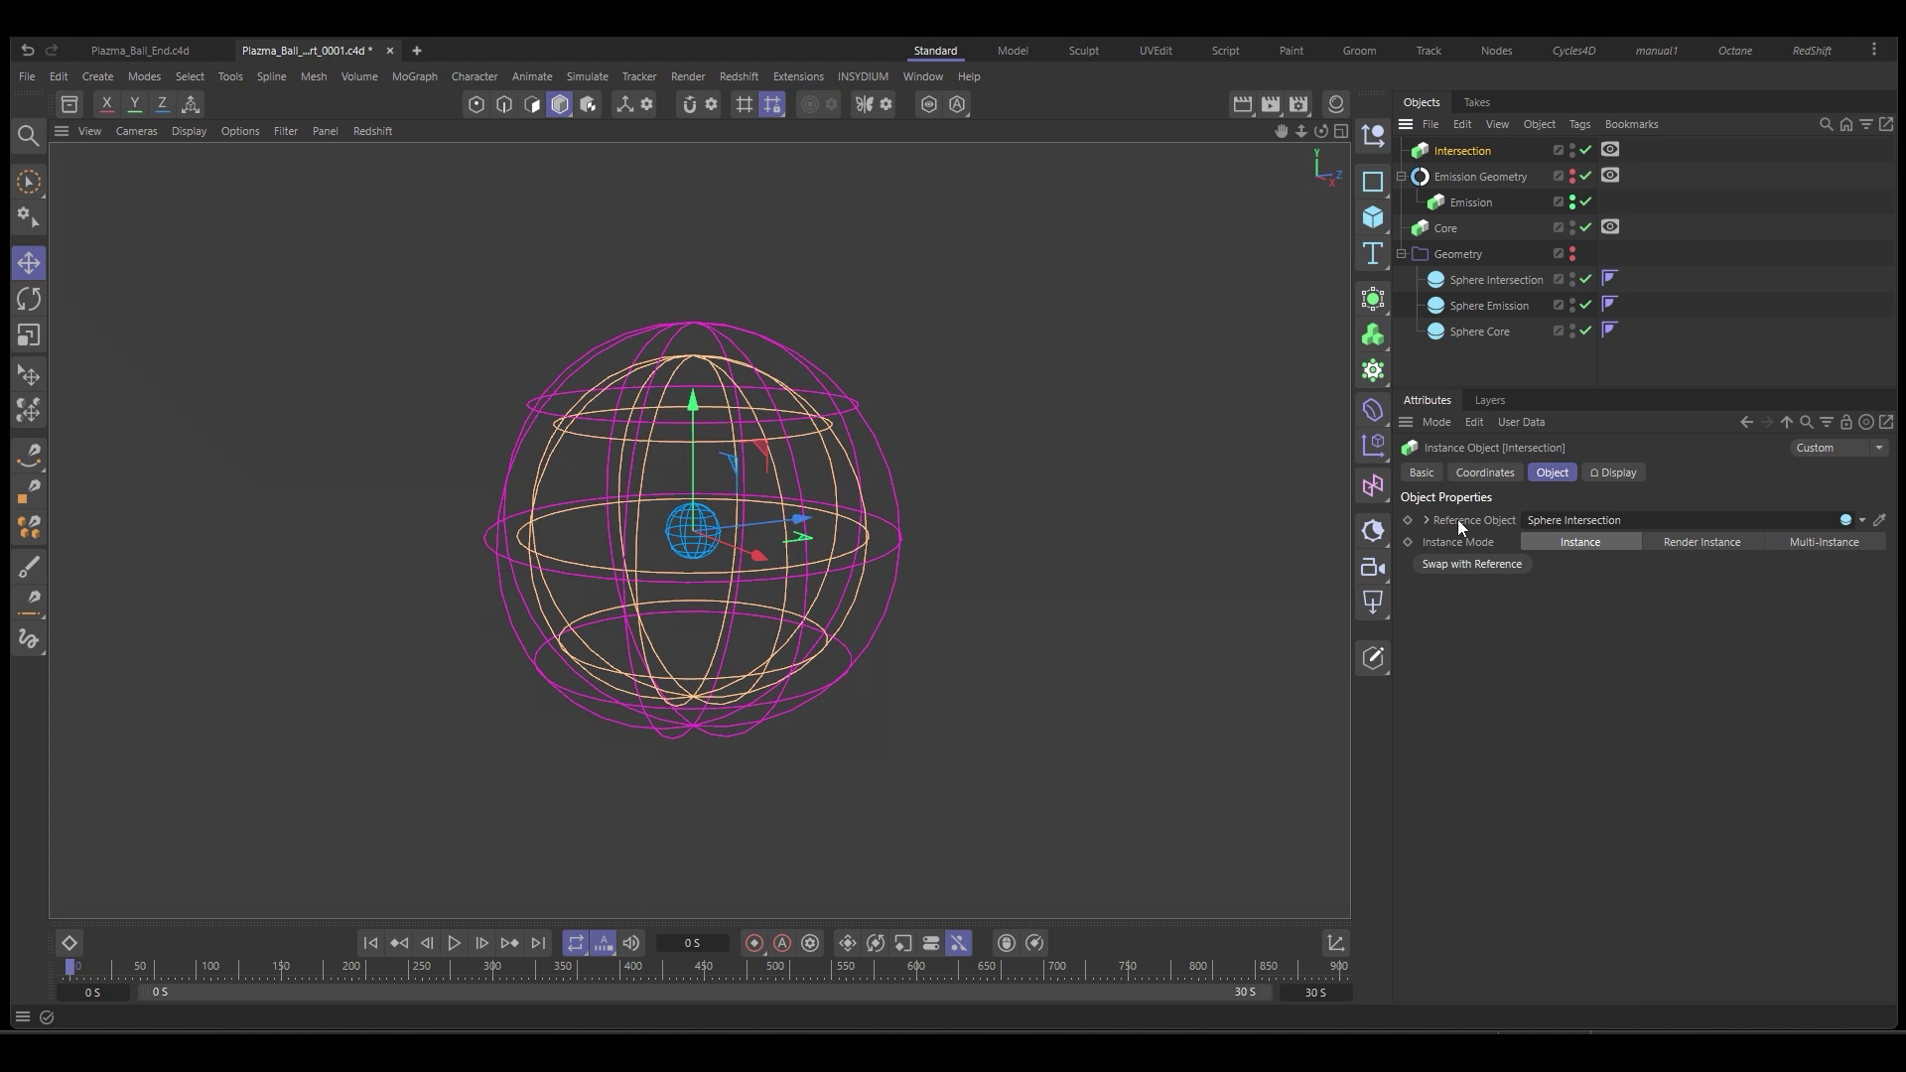
pyautogui.click(1402, 253)
# Hide the Emission object in the viewport and add an xpEmitter.
pyautogui.click(1467, 329)
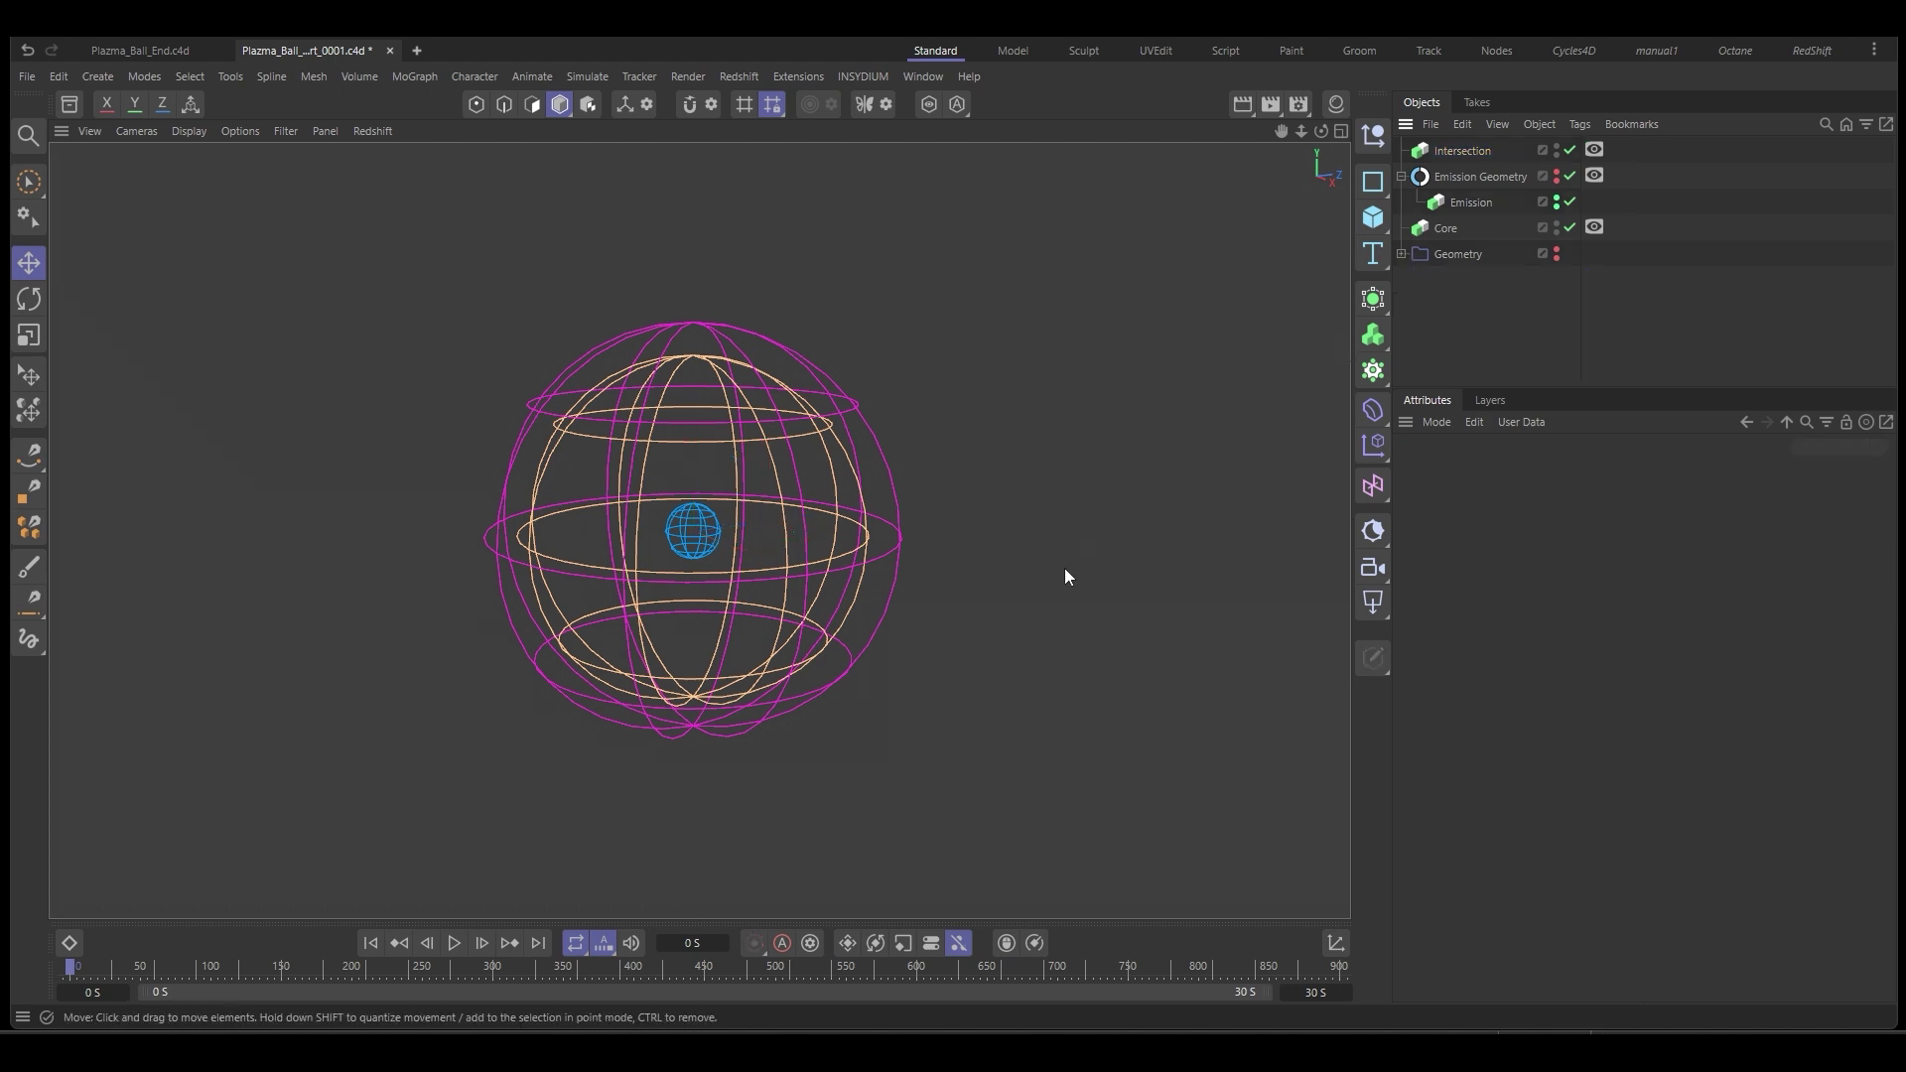
pyautogui.click(1557, 200)
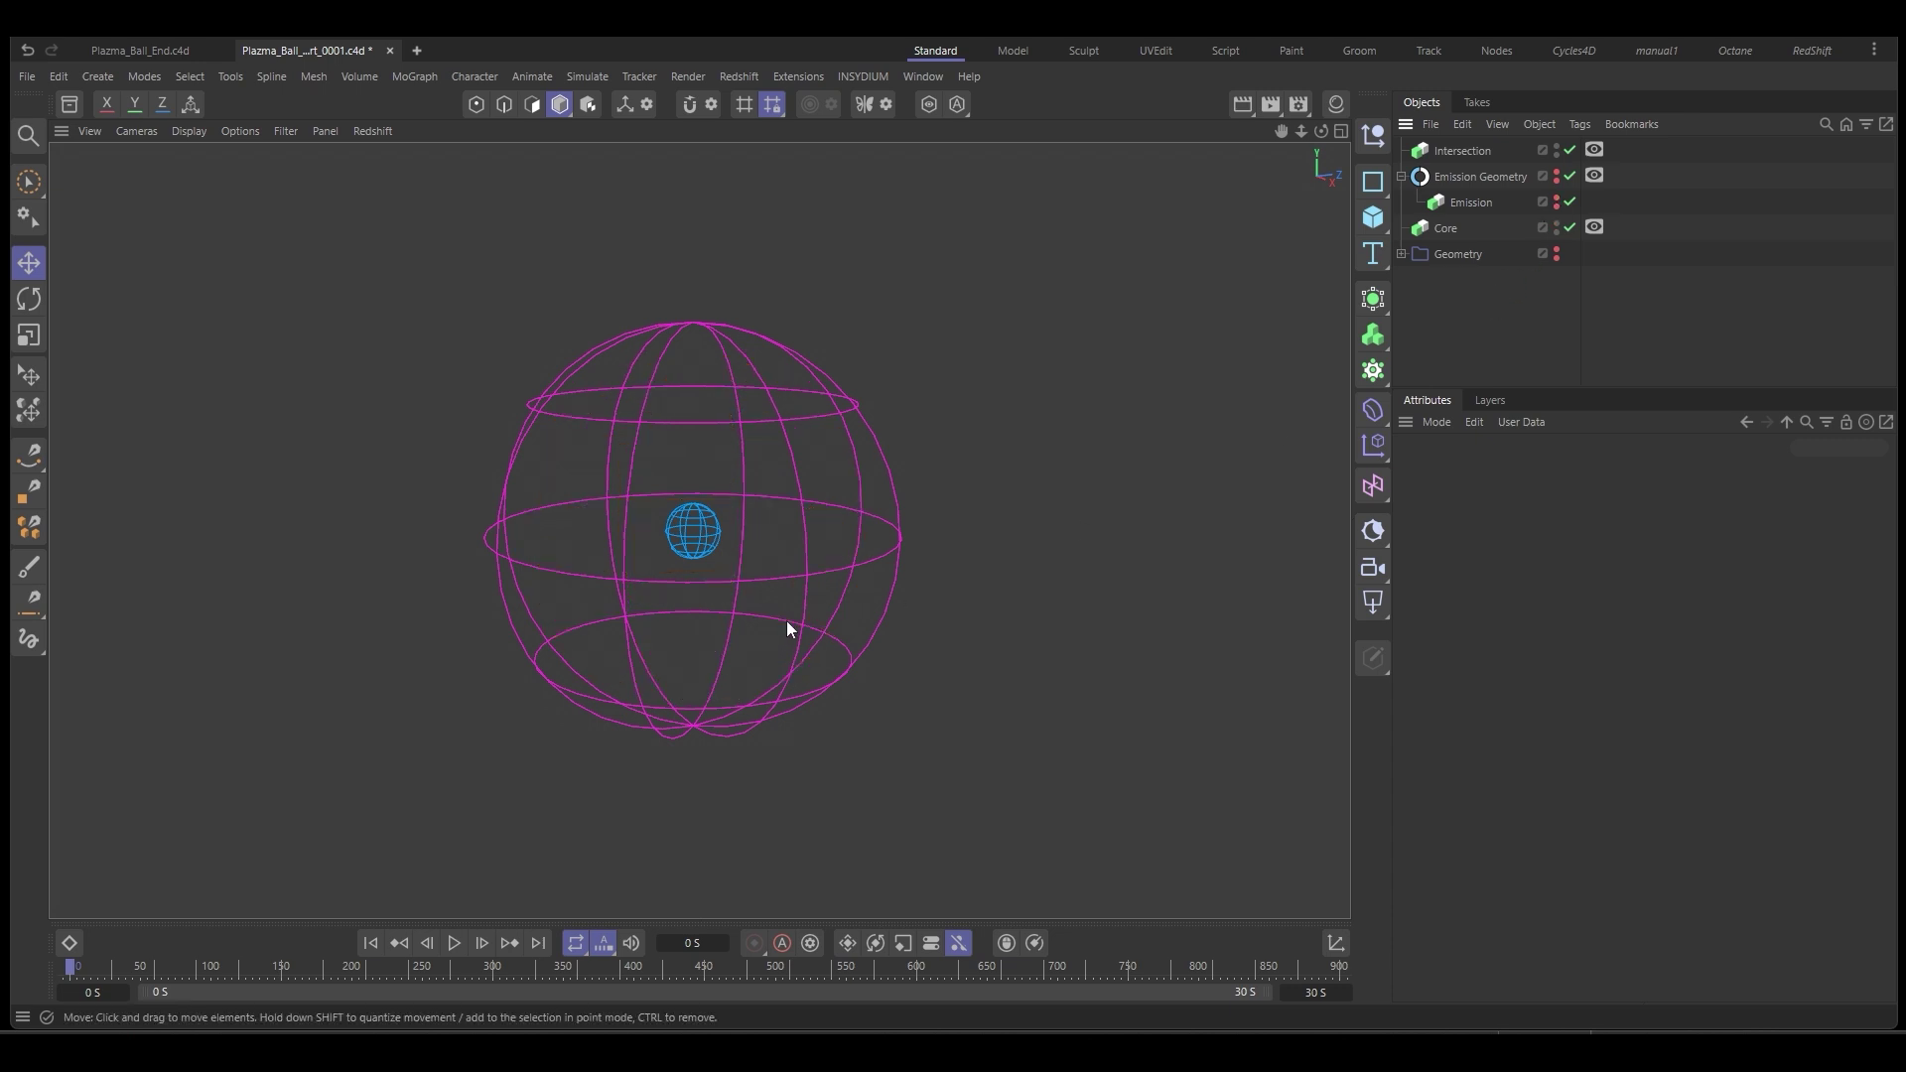
pyautogui.scroll(3, 725, 560)
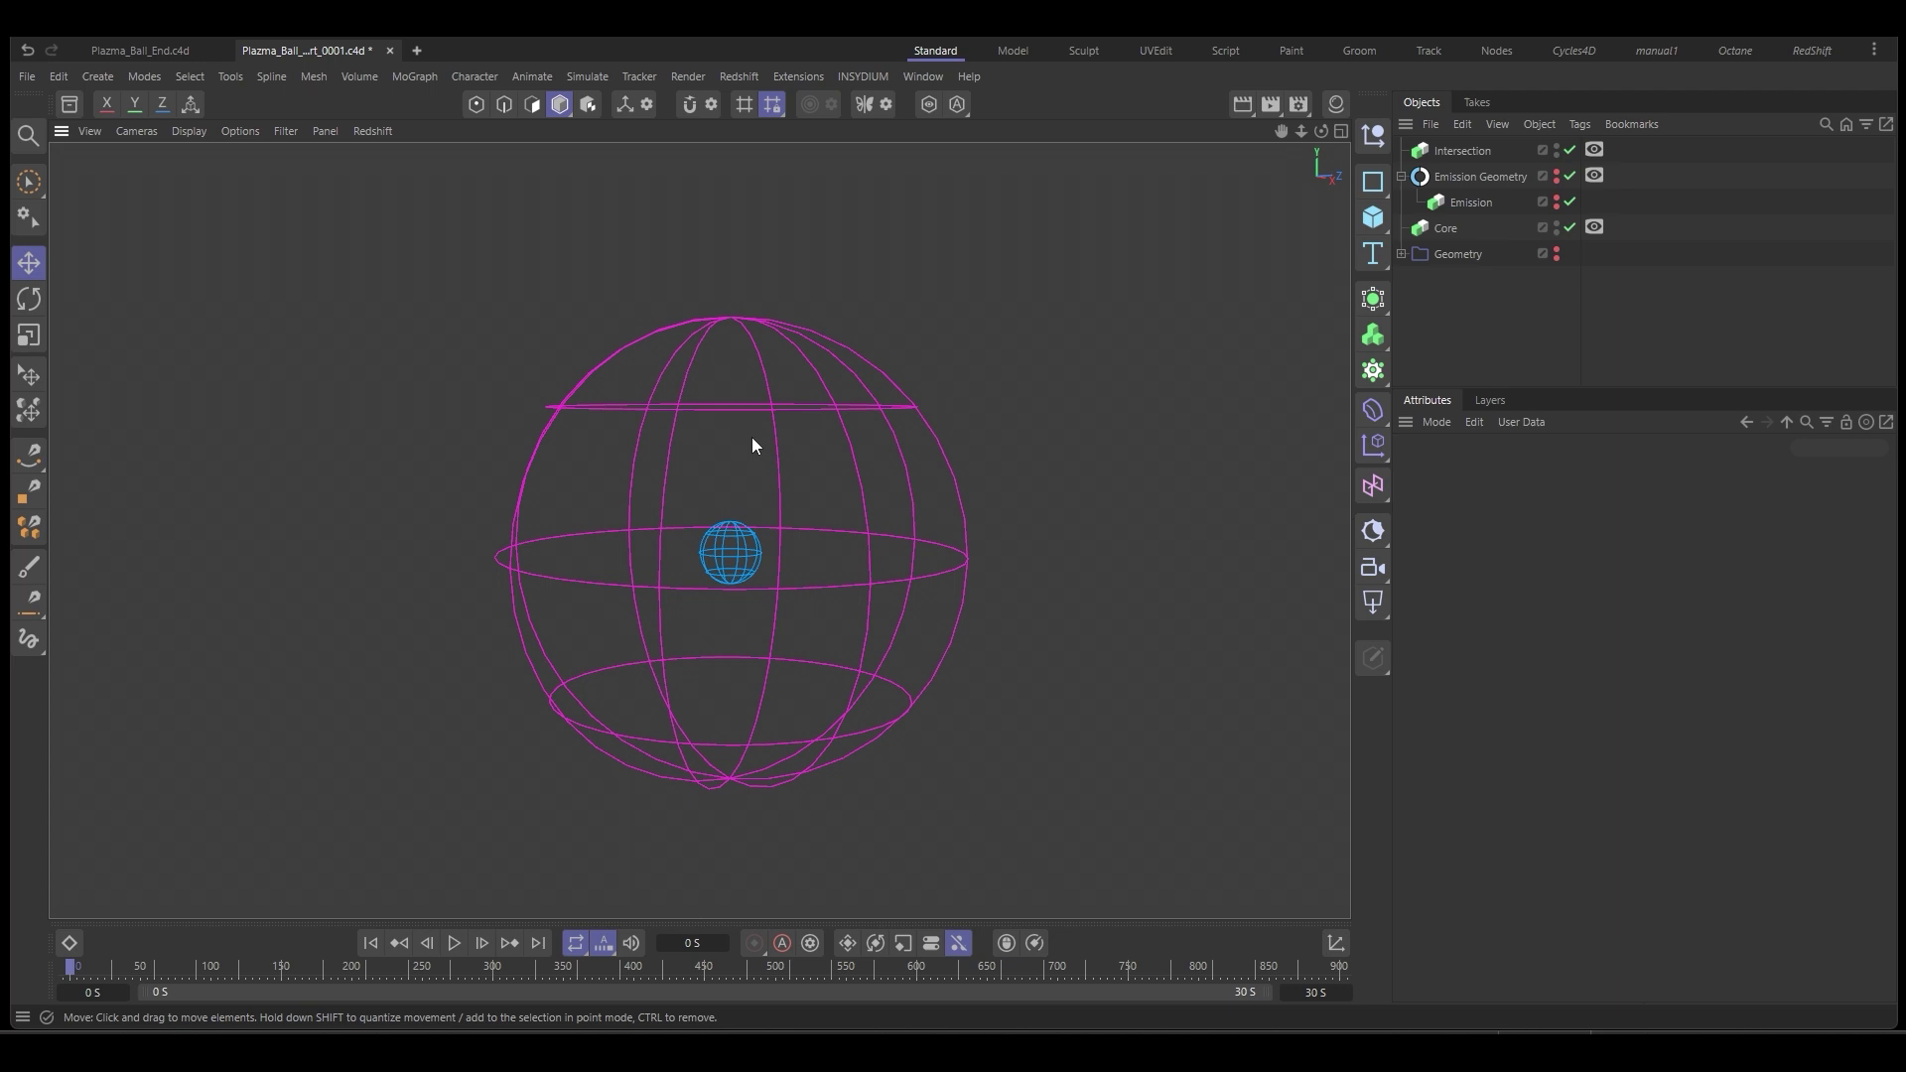
pyautogui.click(858, 76)
pyautogui.moveTo(878, 141)
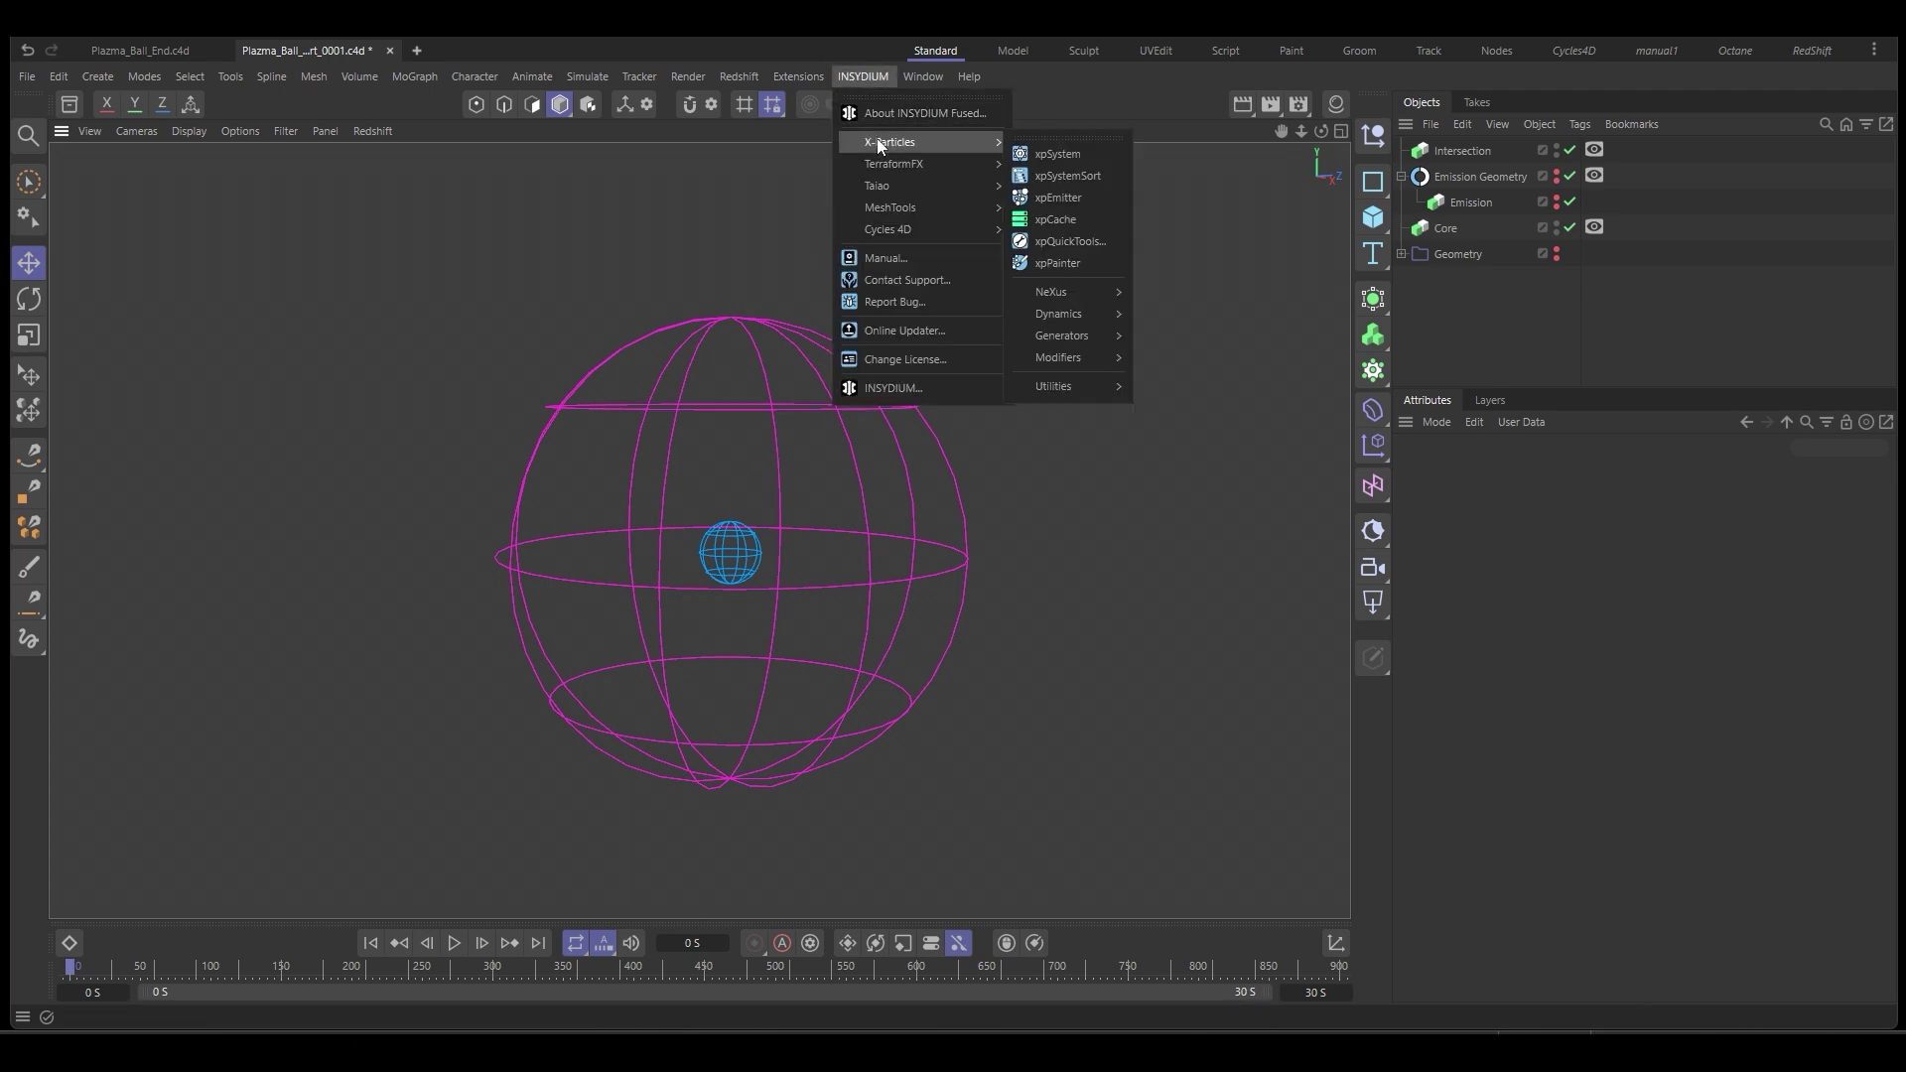
pyautogui.click(1054, 198)
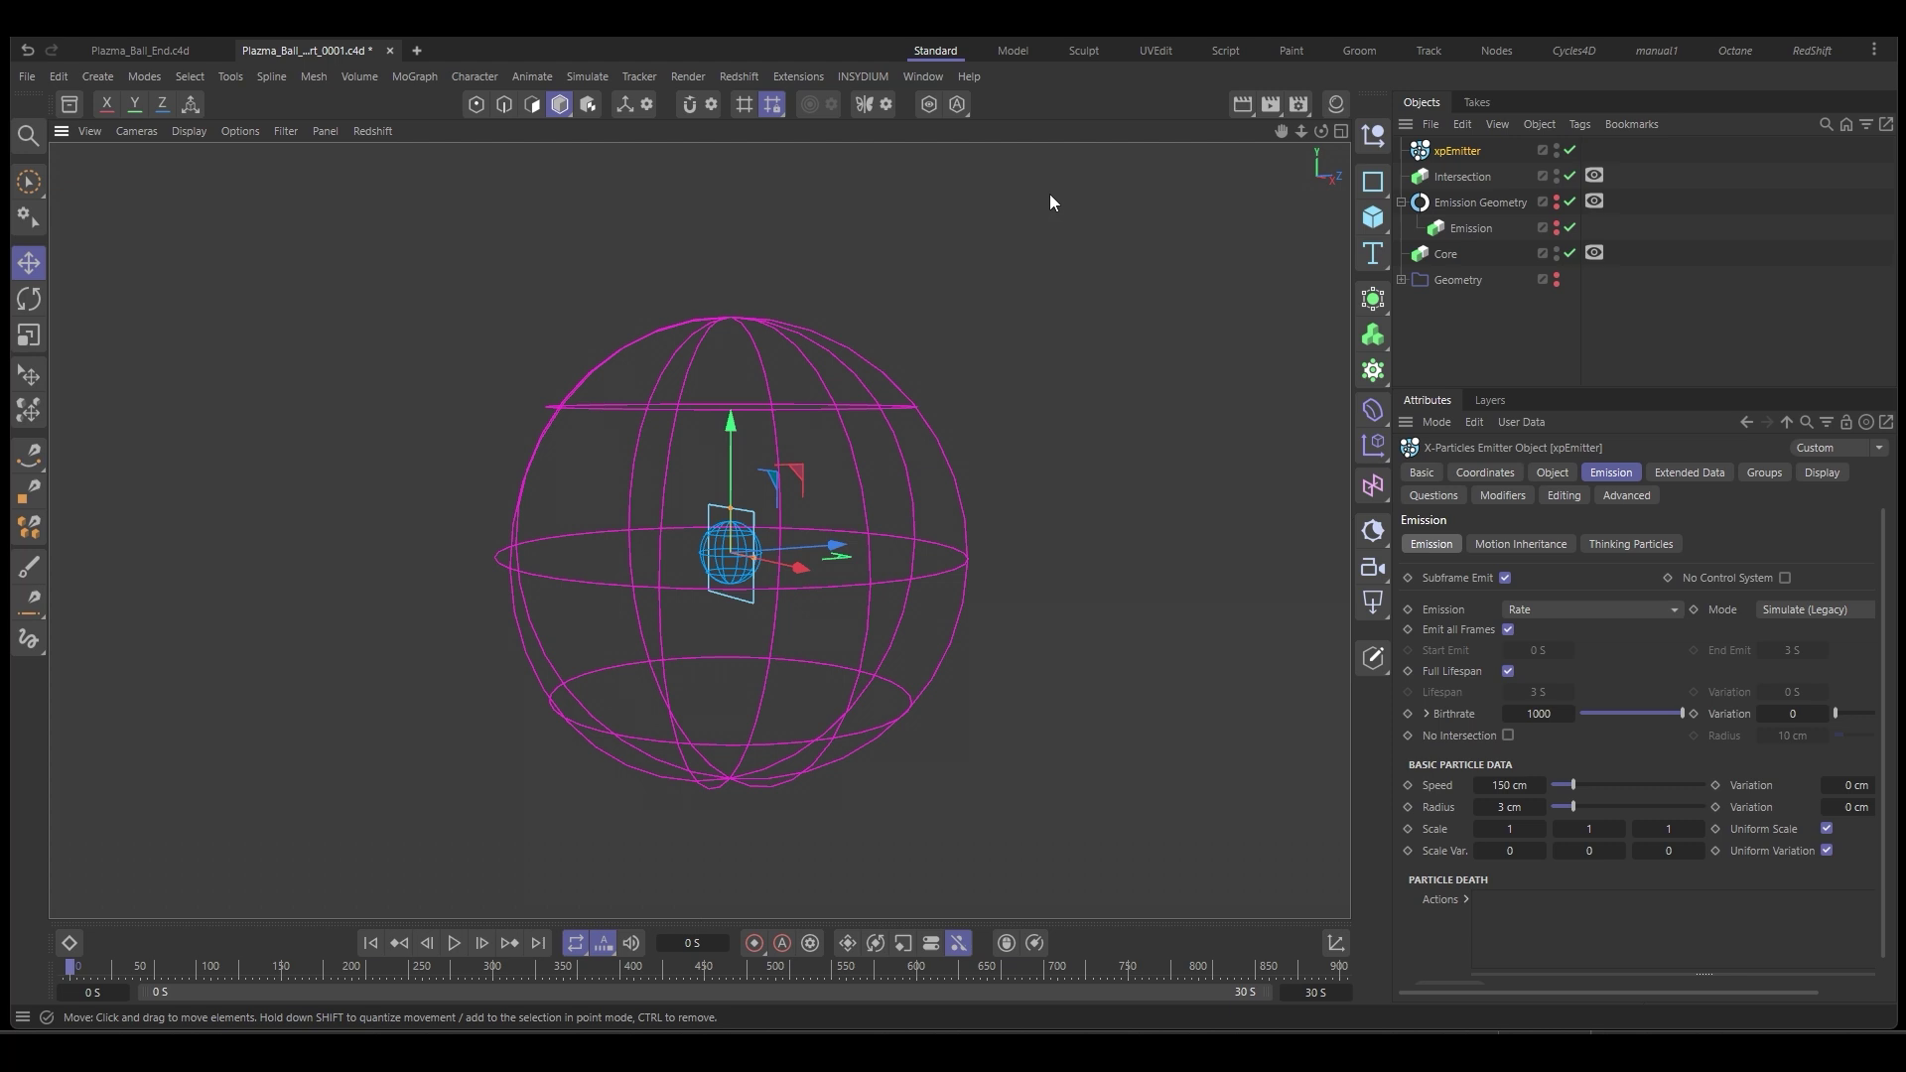
# Set the emitter shape to Object with Emission Geometry, emitting from Polygon Area.
pyautogui.click(1554, 473)
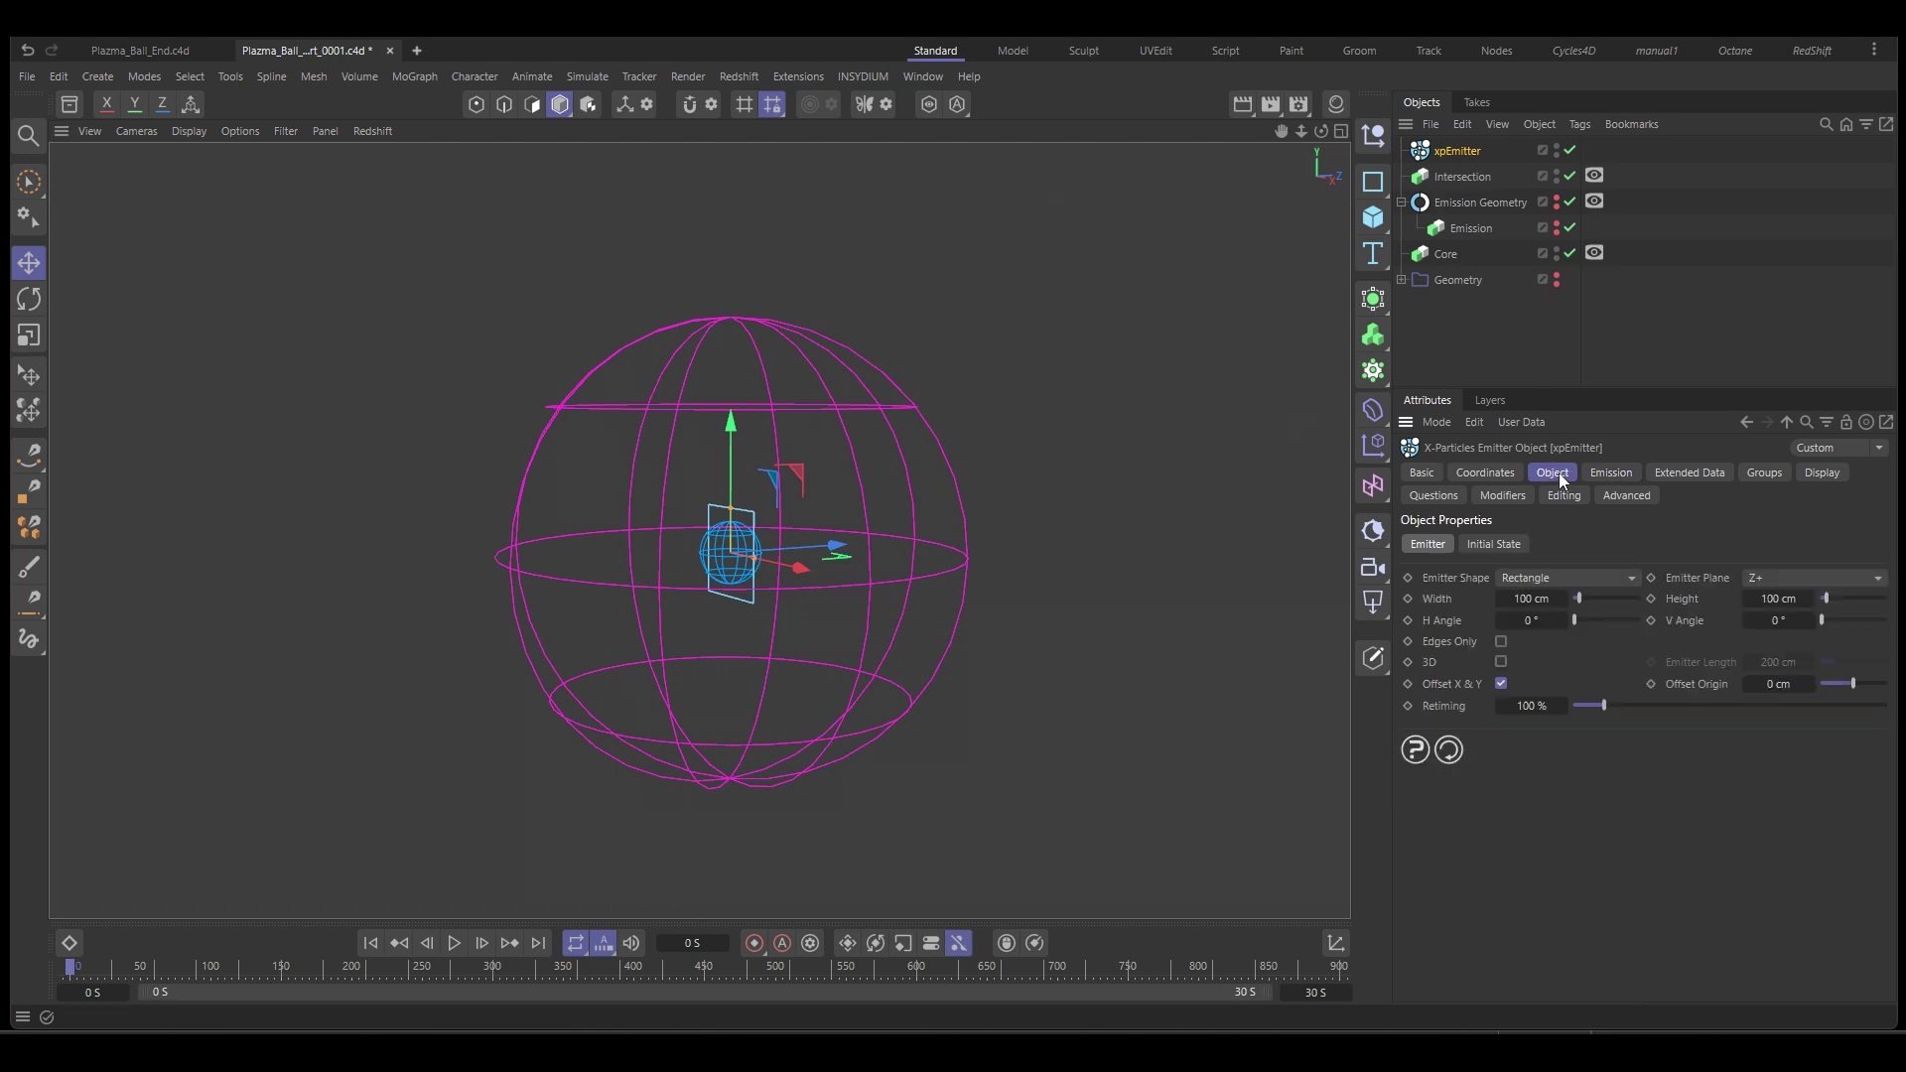
pyautogui.click(1461, 200)
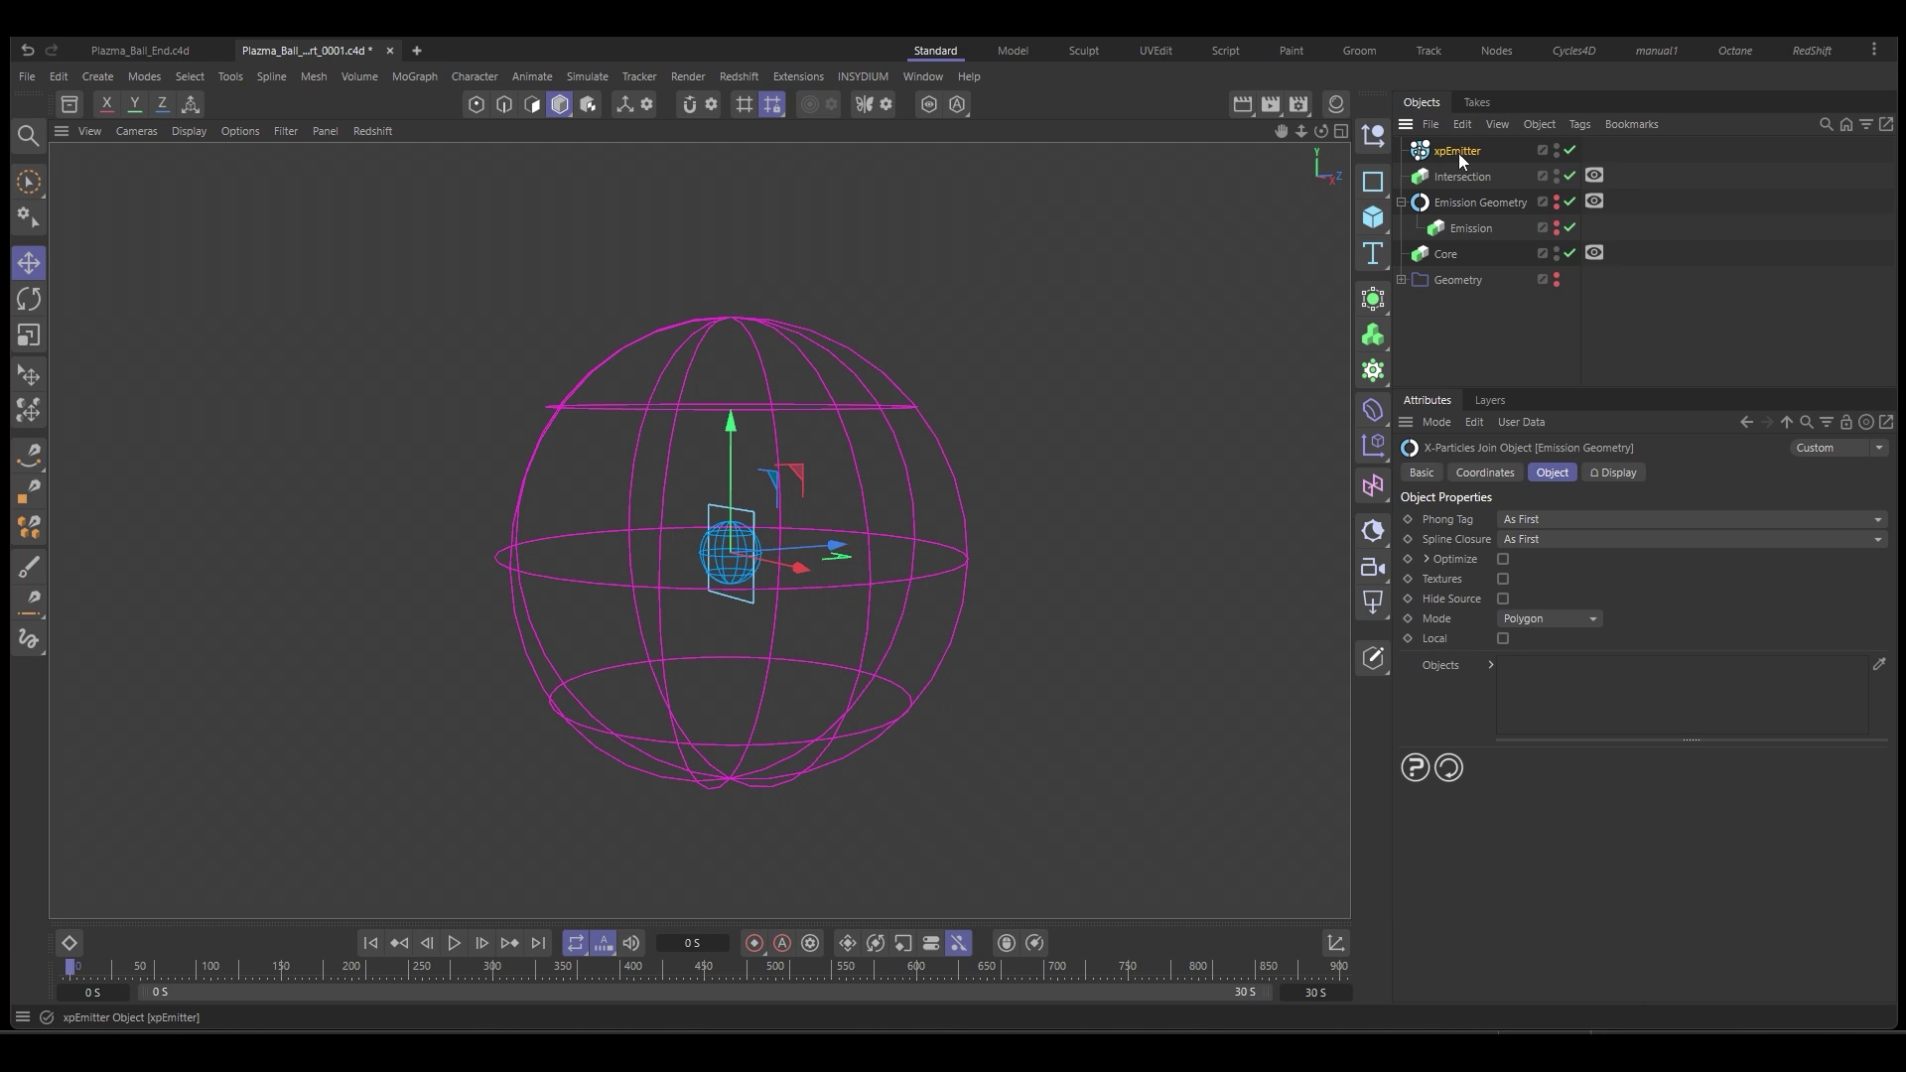
pyautogui.click(1457, 153)
pyautogui.click(1544, 582)
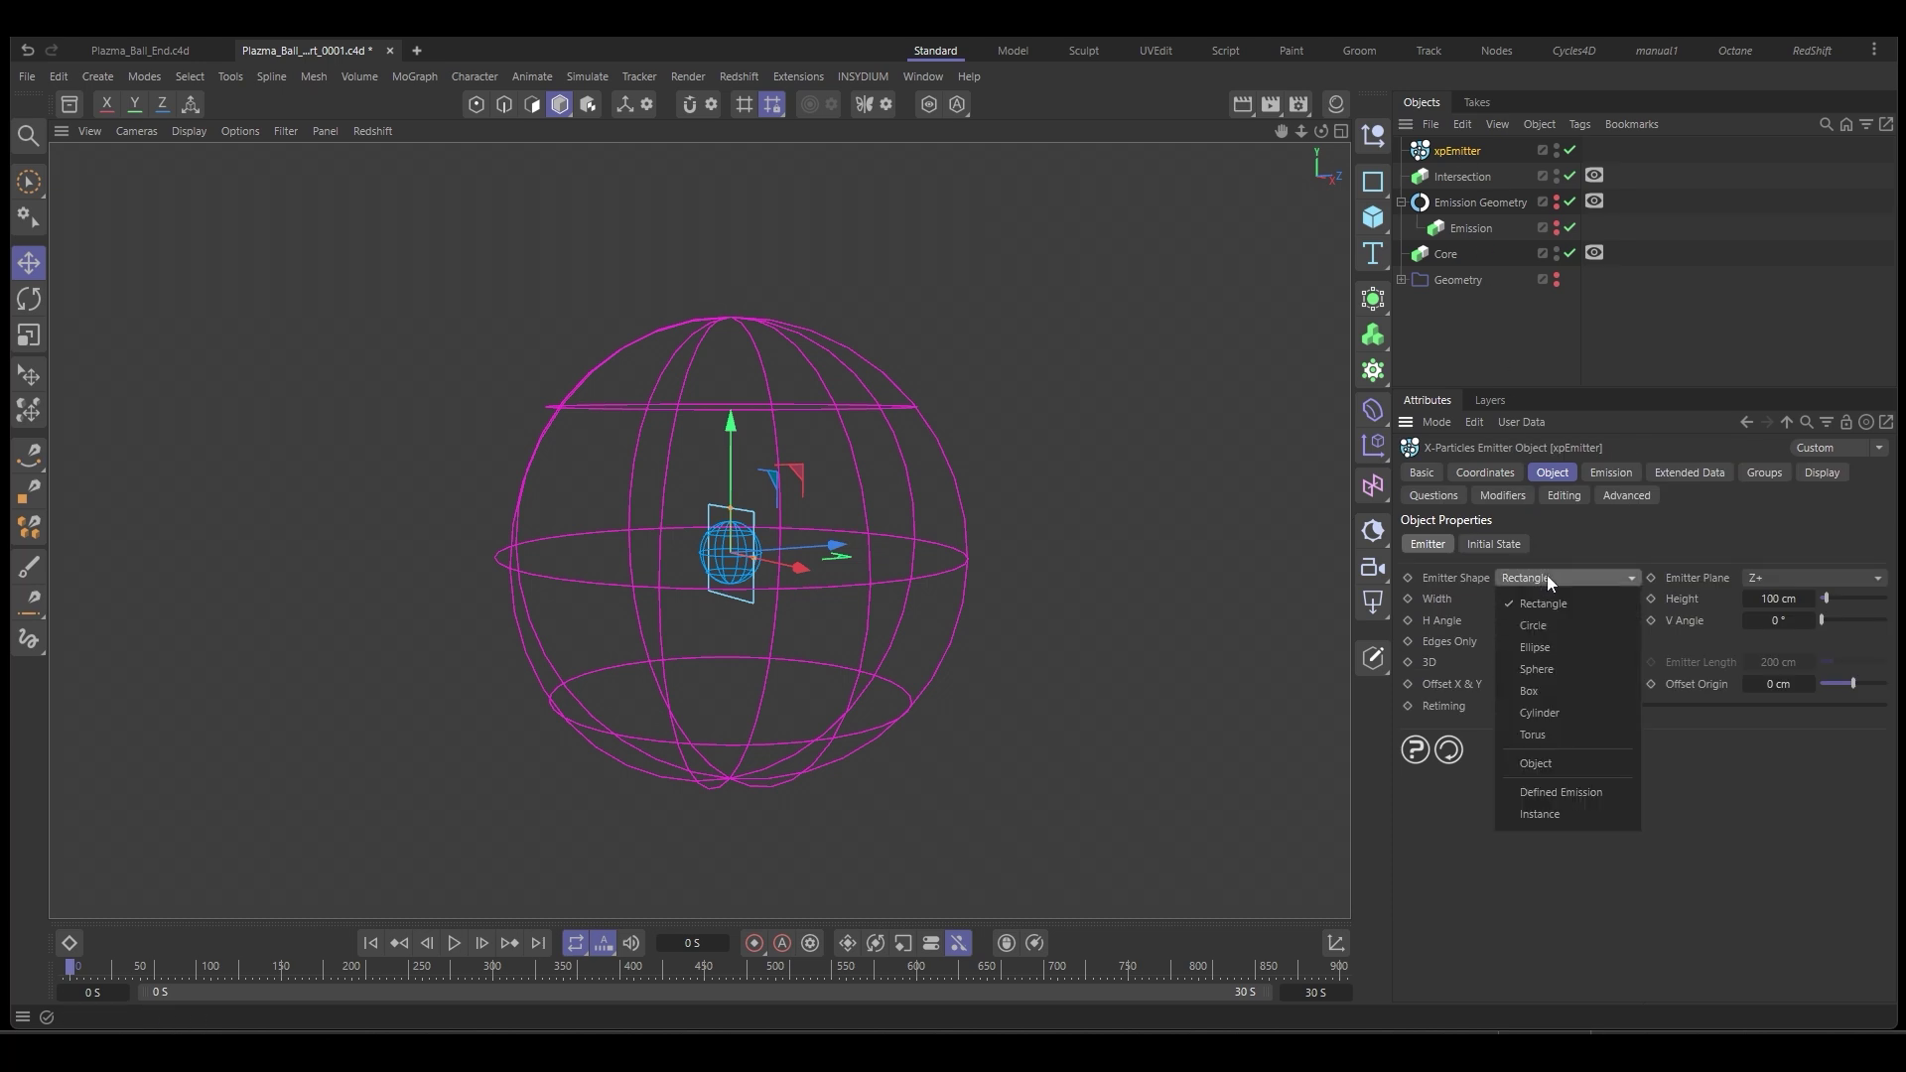
pyautogui.click(1589, 756)
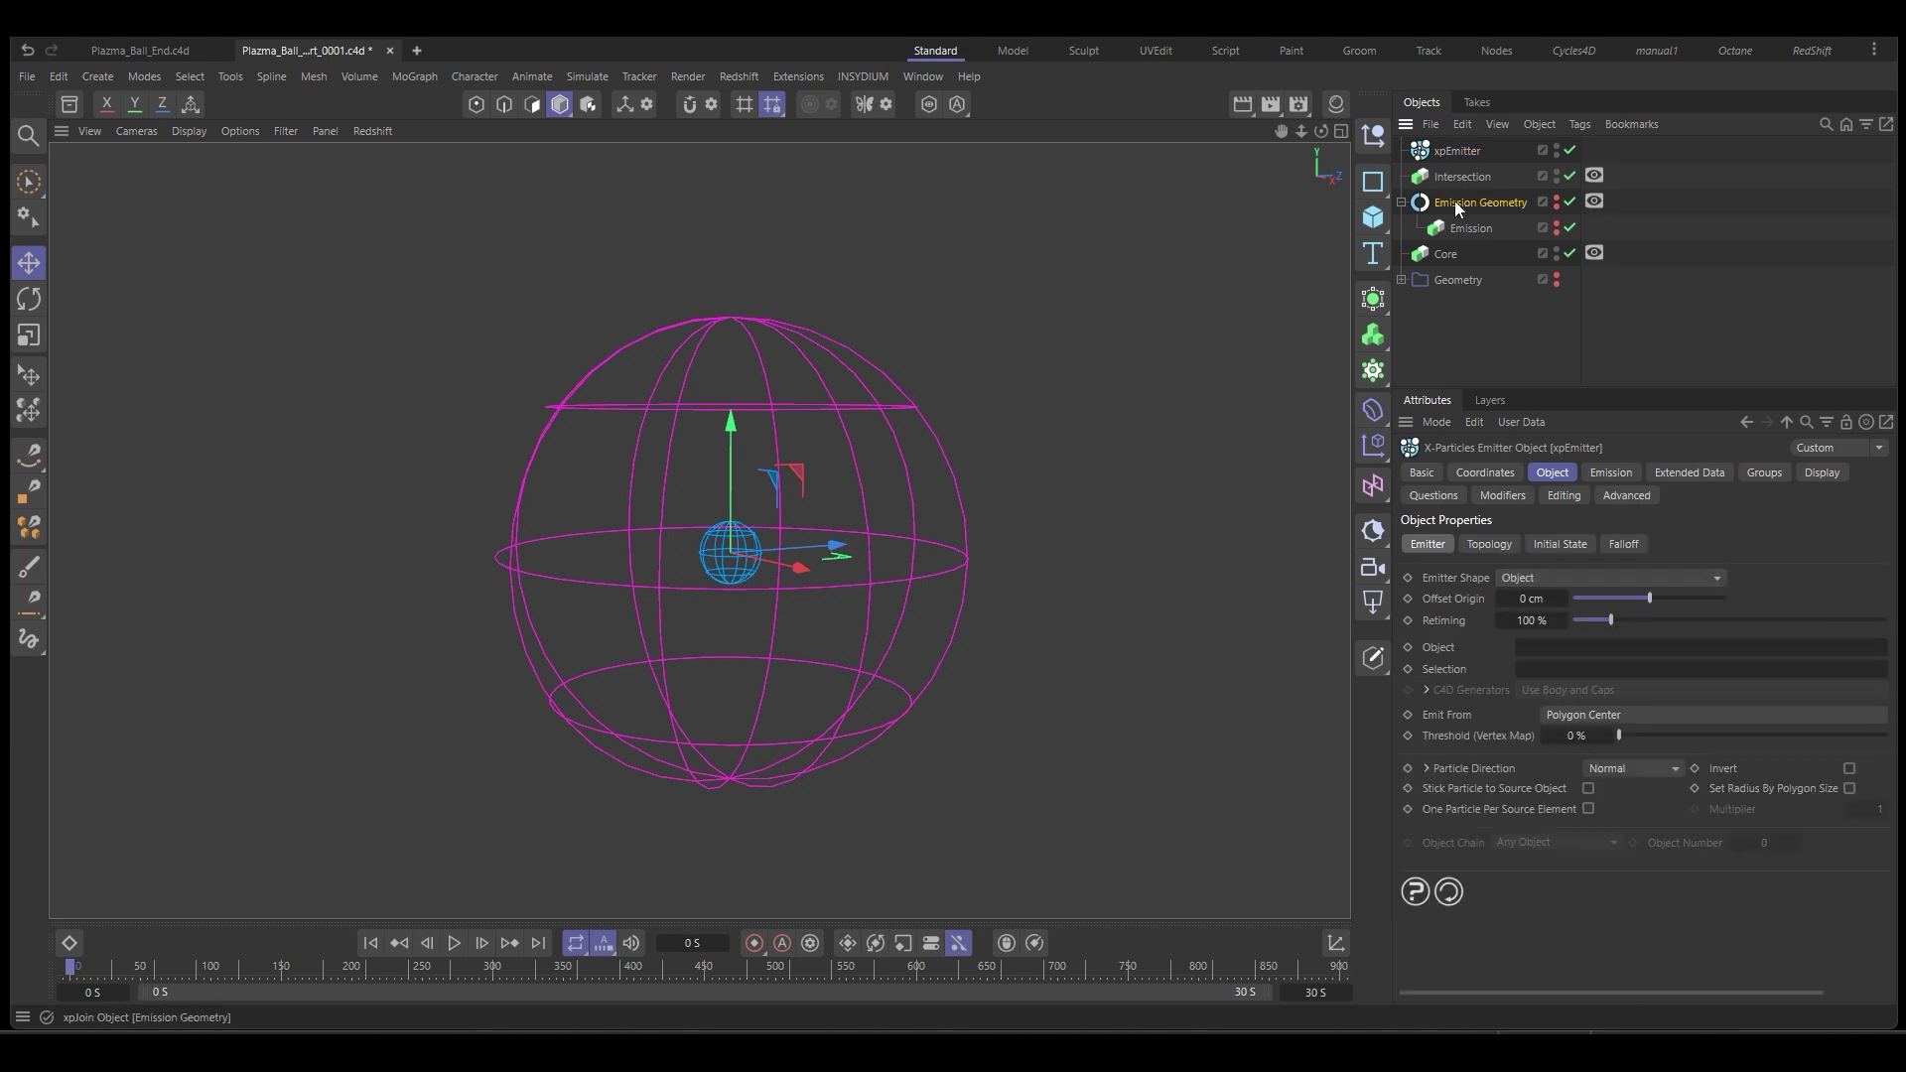
pyautogui.moveTo(1455, 201); pyautogui.dragTo(1580, 647)
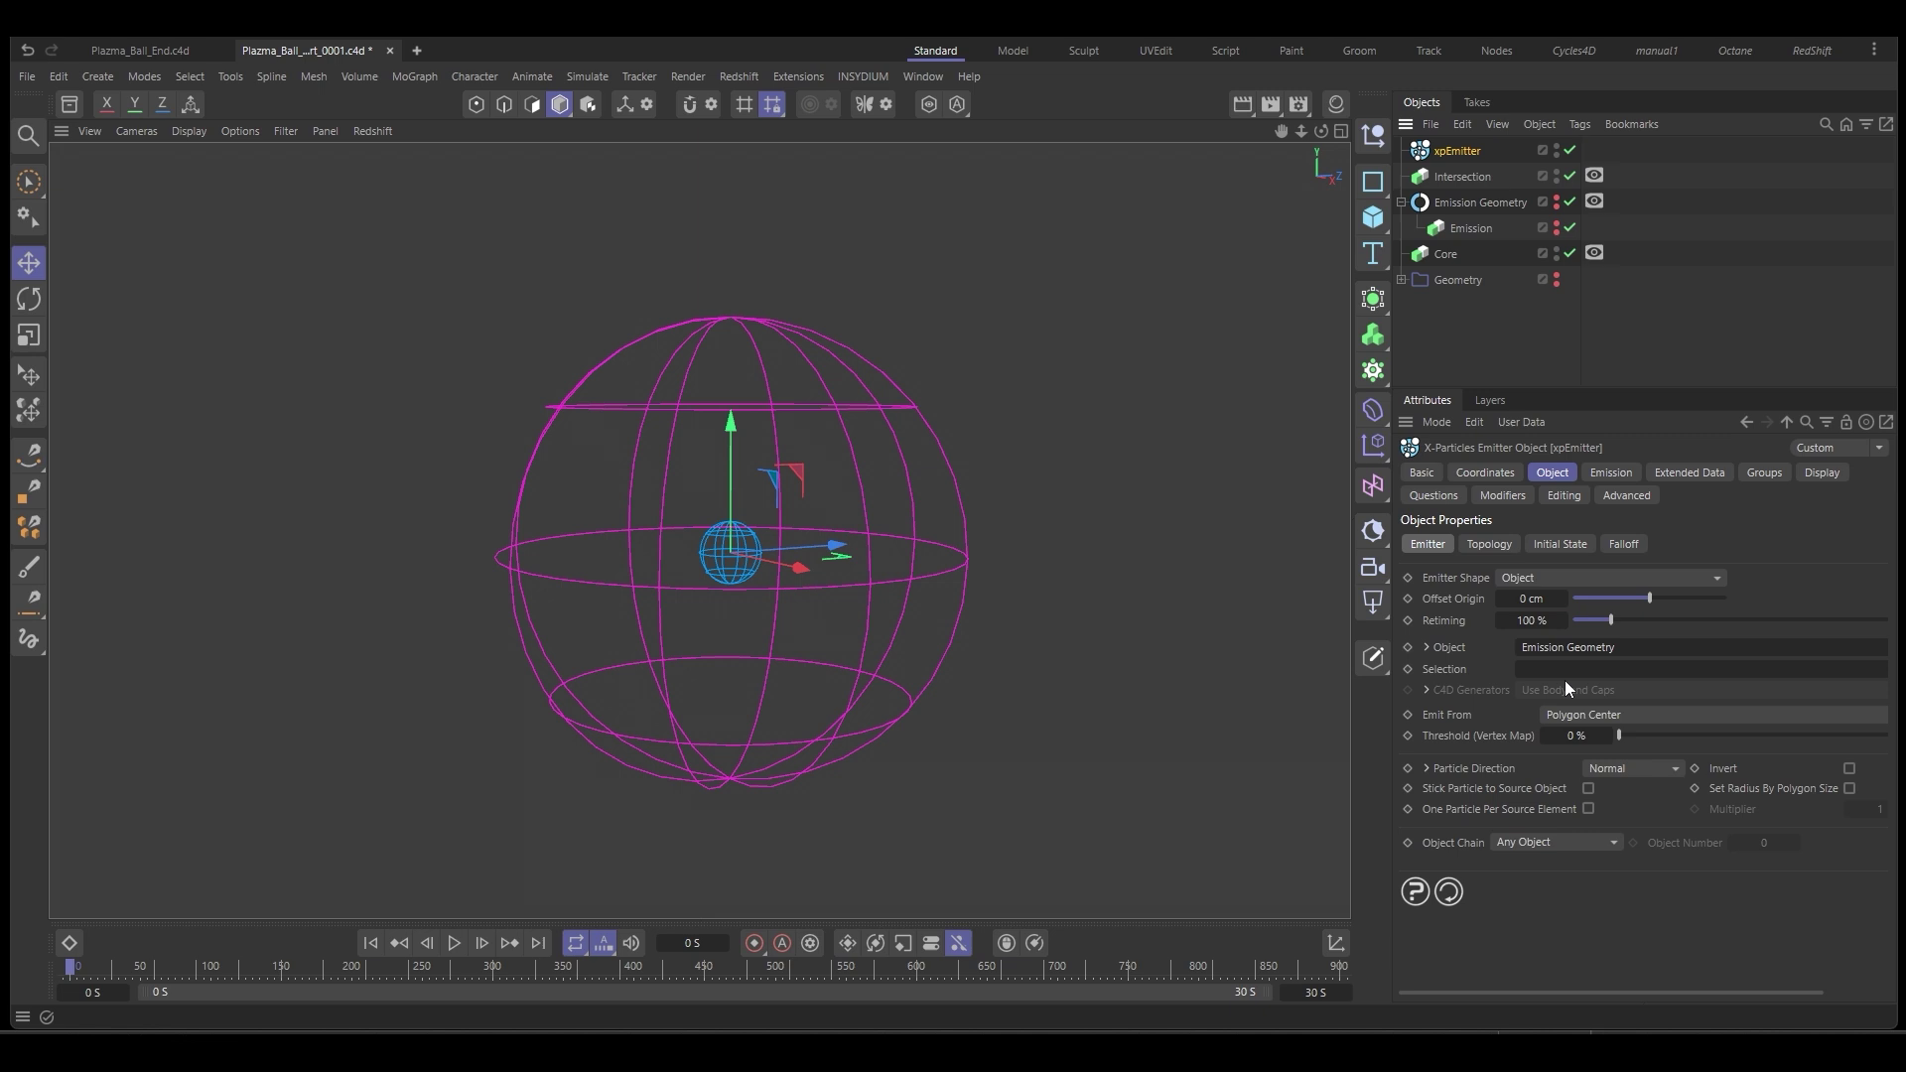
pyautogui.click(1592, 714)
pyautogui.click(1606, 788)
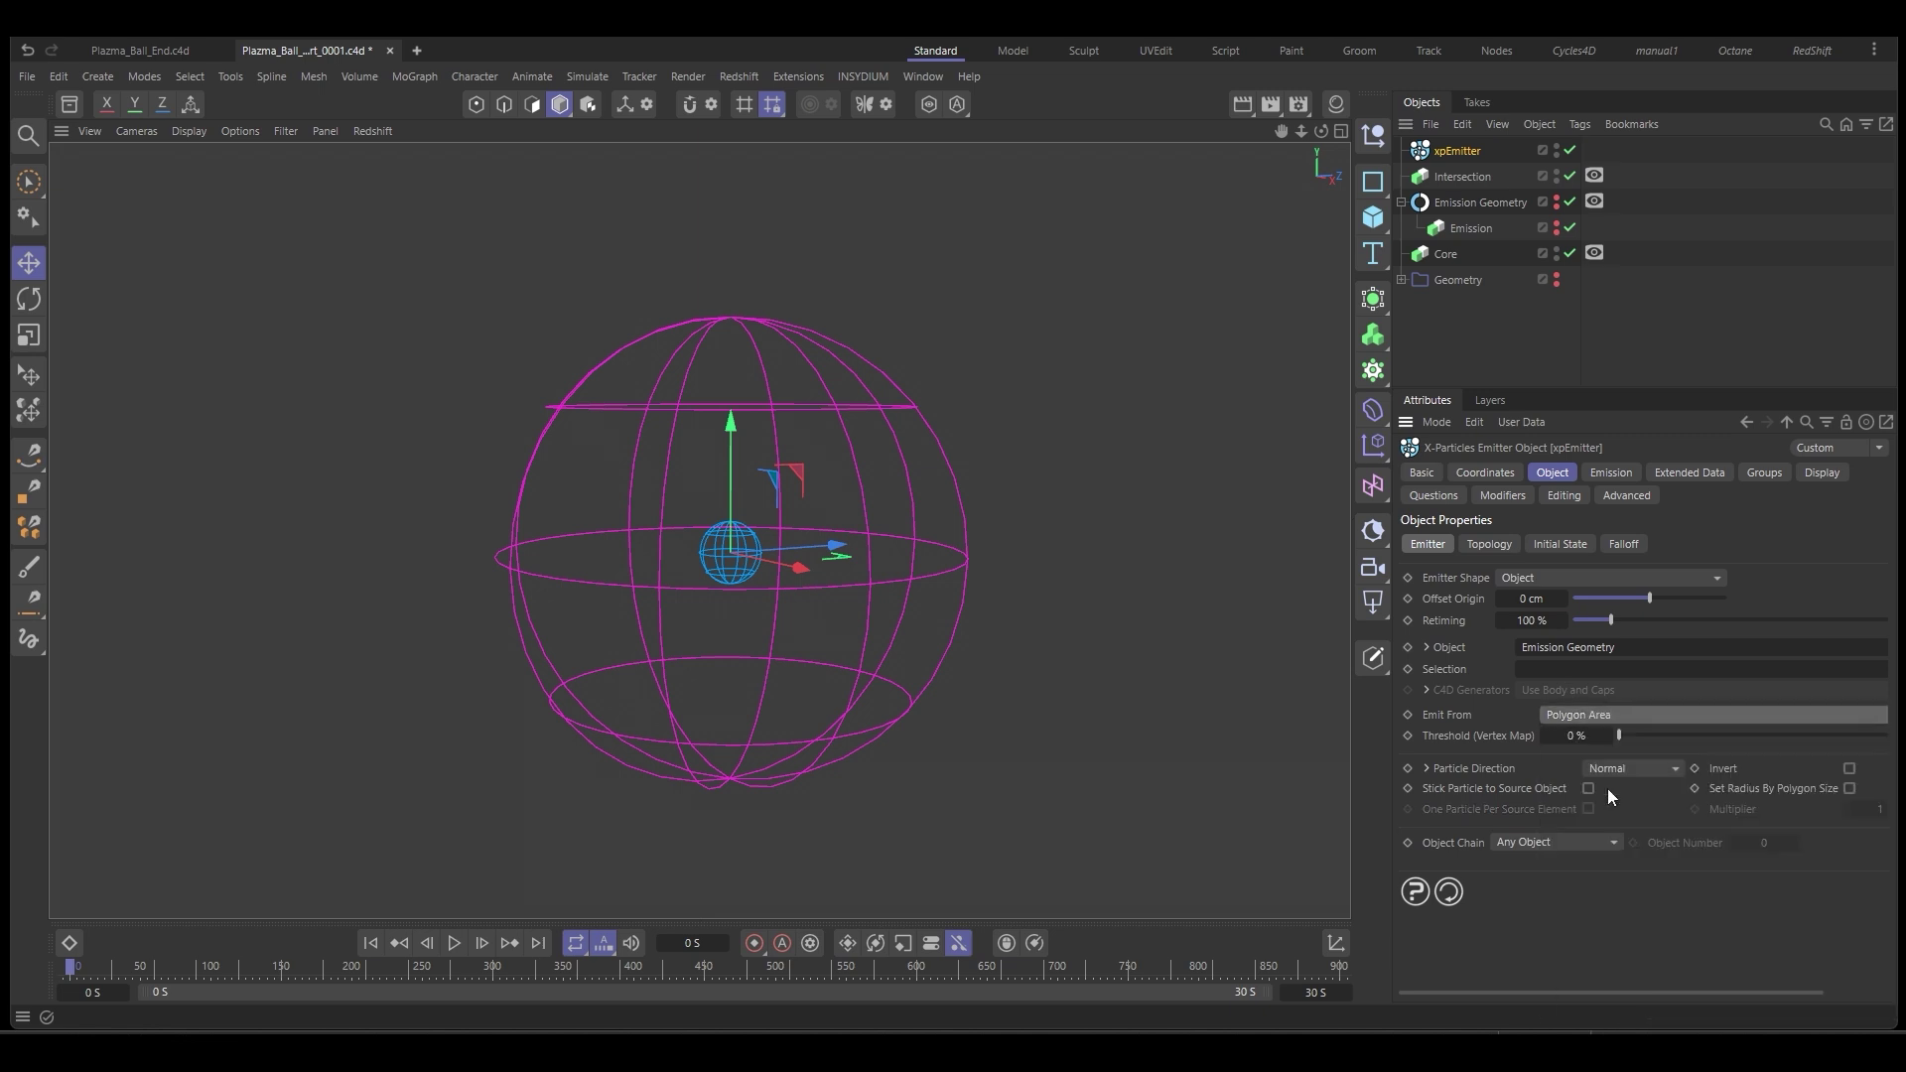
# Set the emitter's Emission to Shot and its Mode to Simulate.
pyautogui.click(1610, 471)
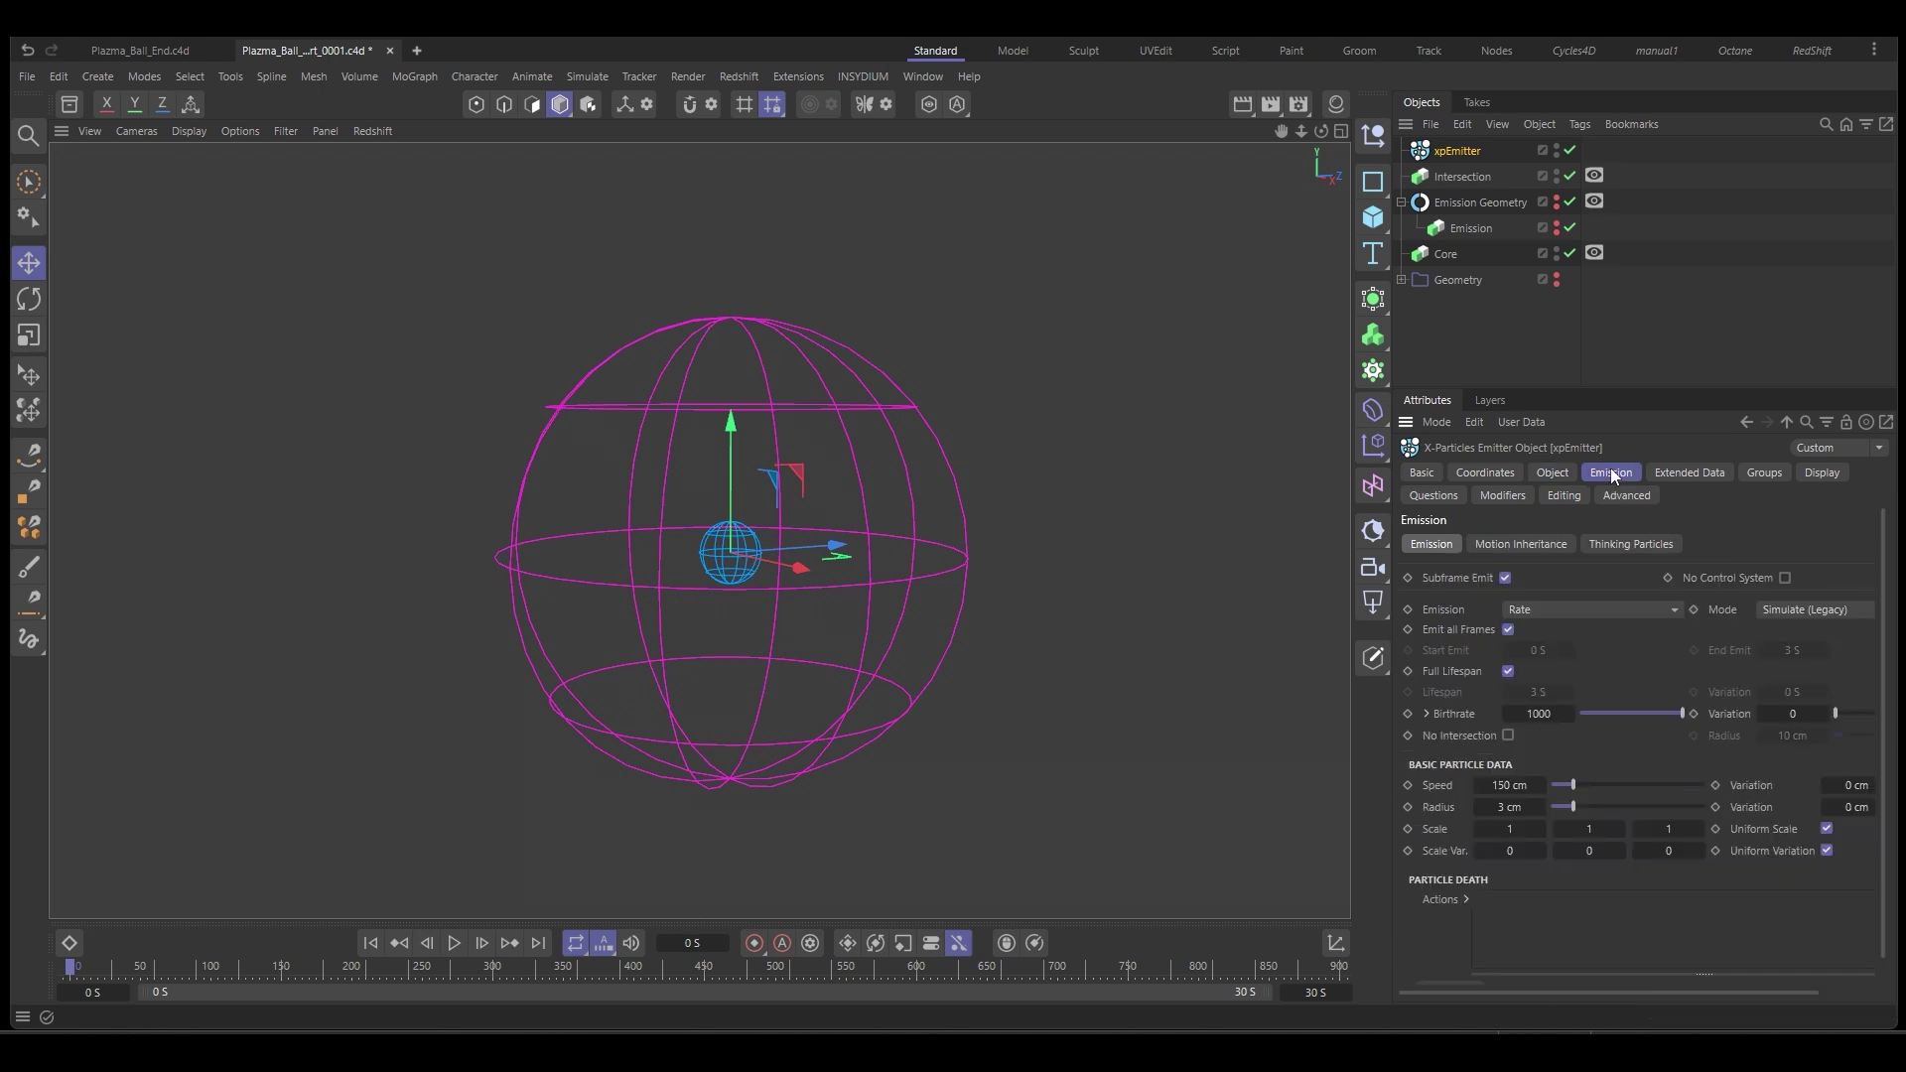
pyautogui.click(1559, 609)
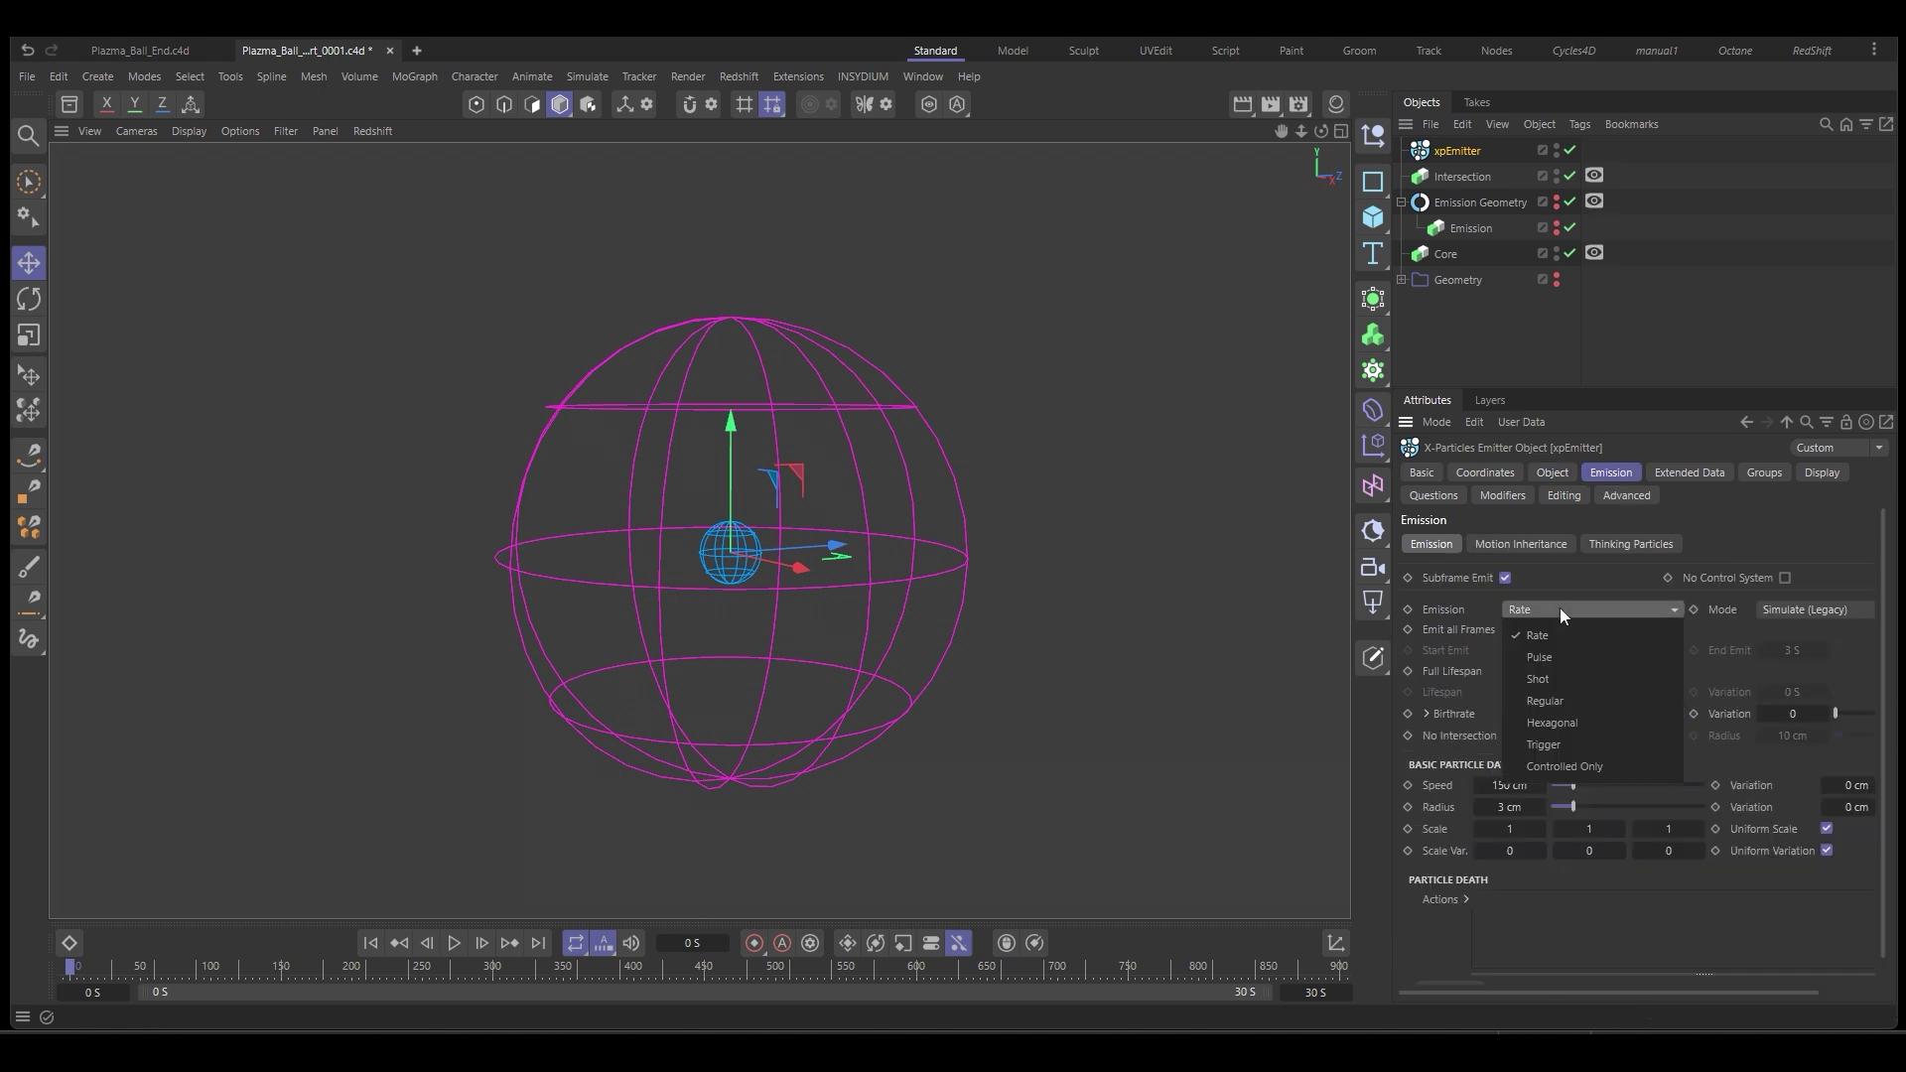
pyautogui.click(1563, 678)
pyautogui.click(1836, 612)
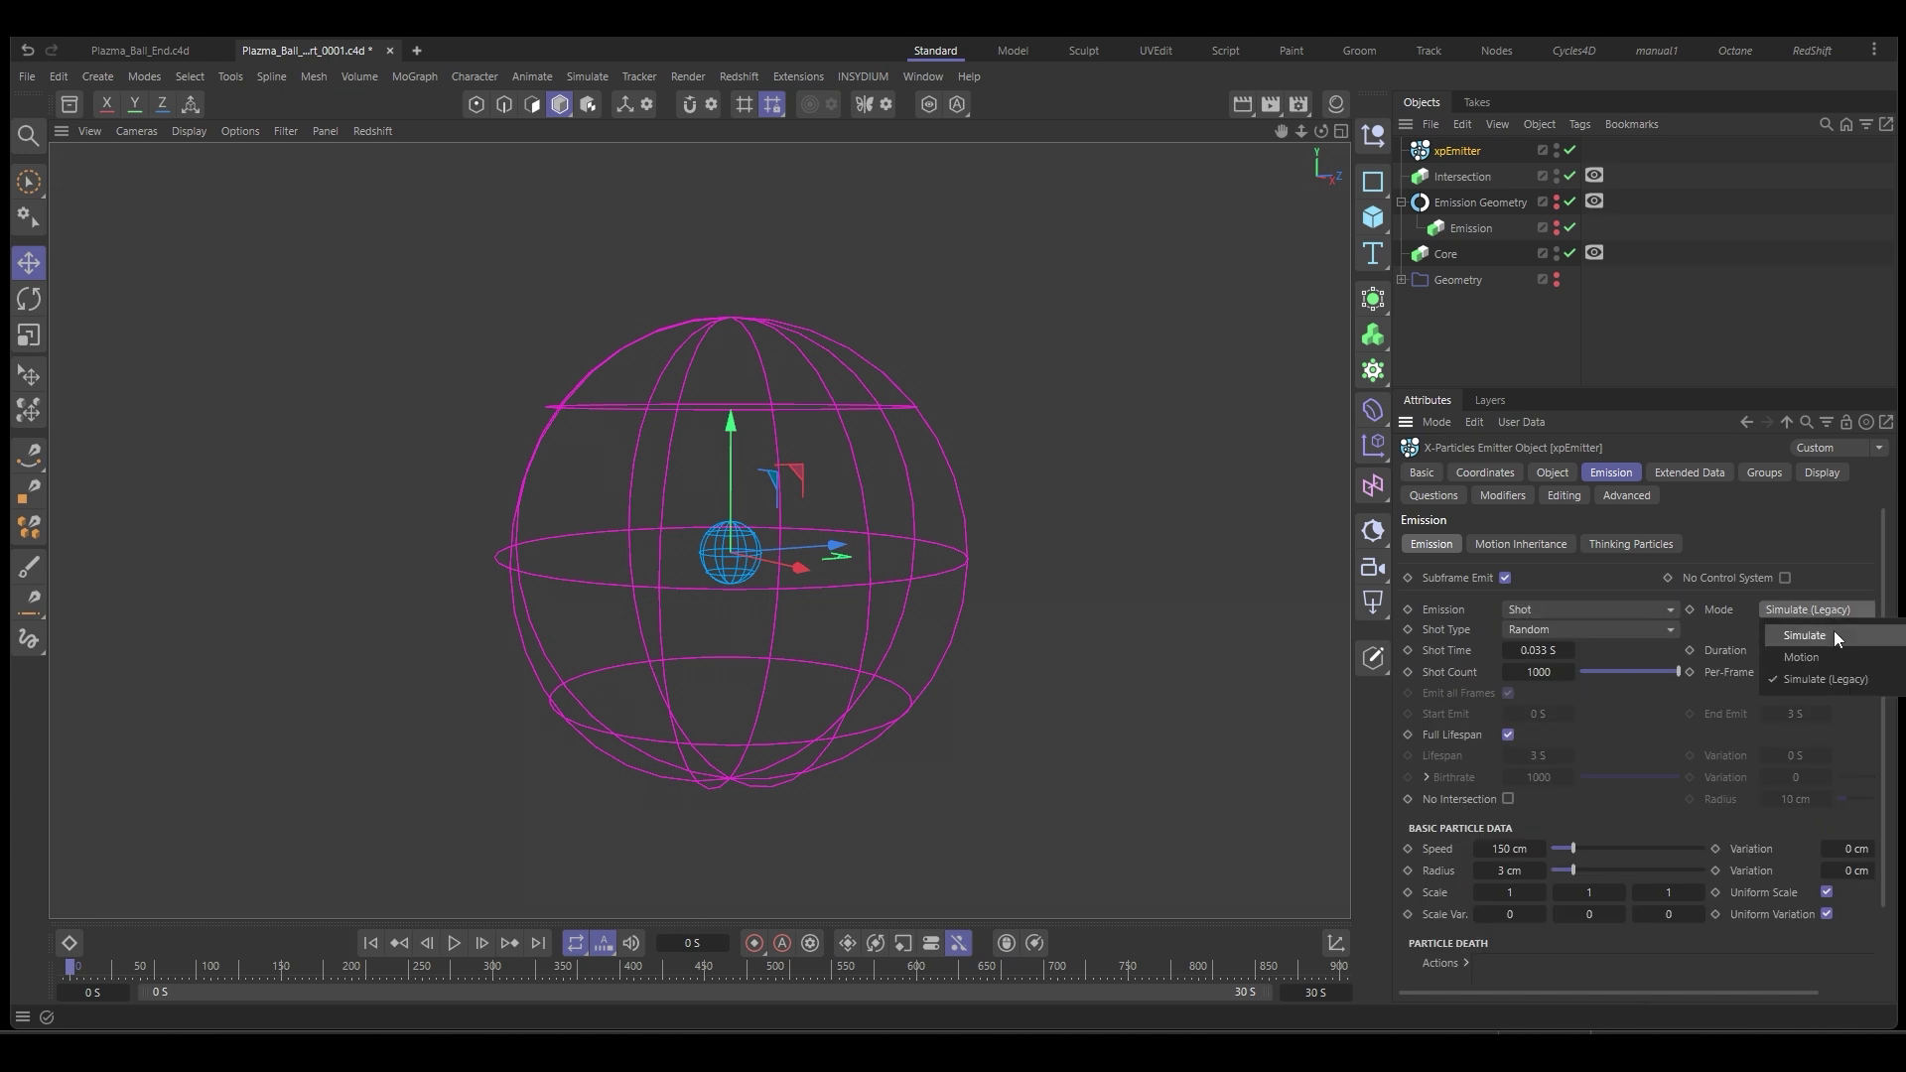
pyautogui.click(1832, 630)
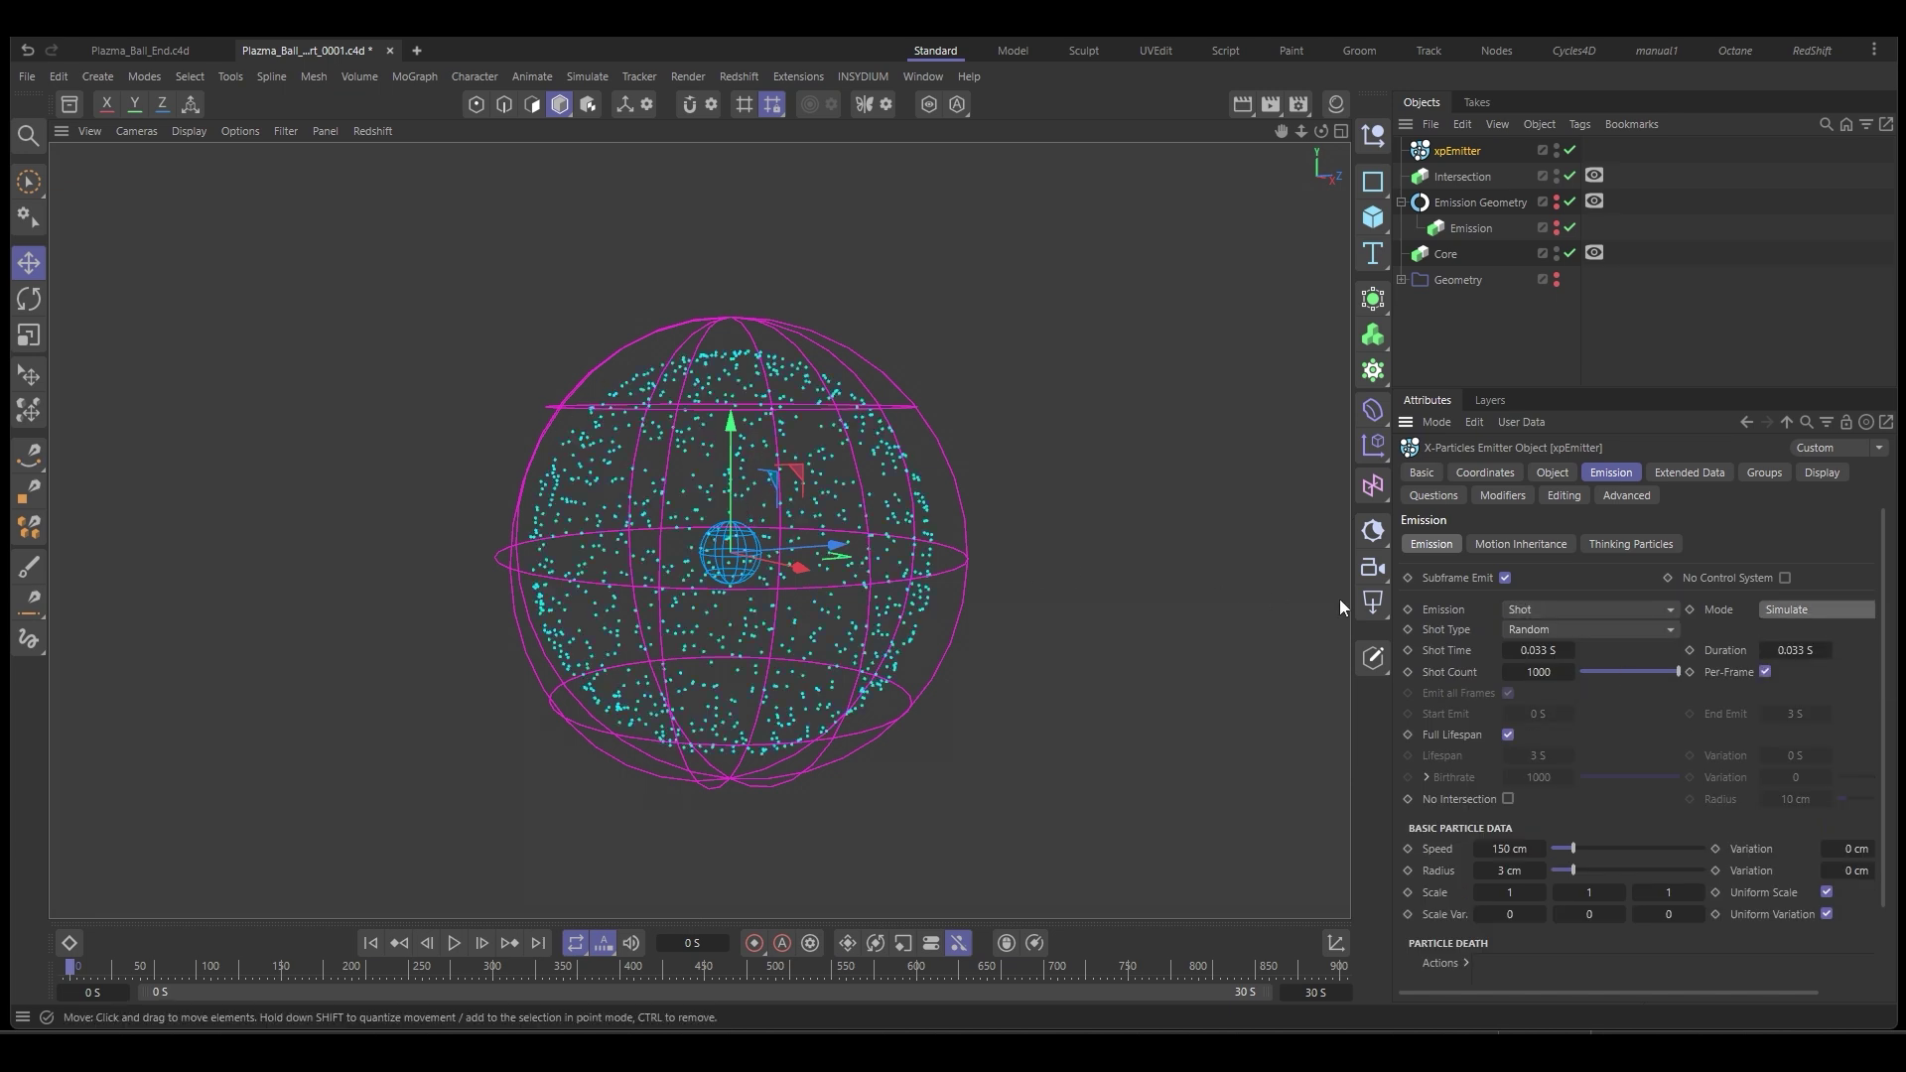
# Set Shot Count to 15, Speed to 0 cm and Radius to 40 cm.
pyautogui.doubleClick(1540, 673)
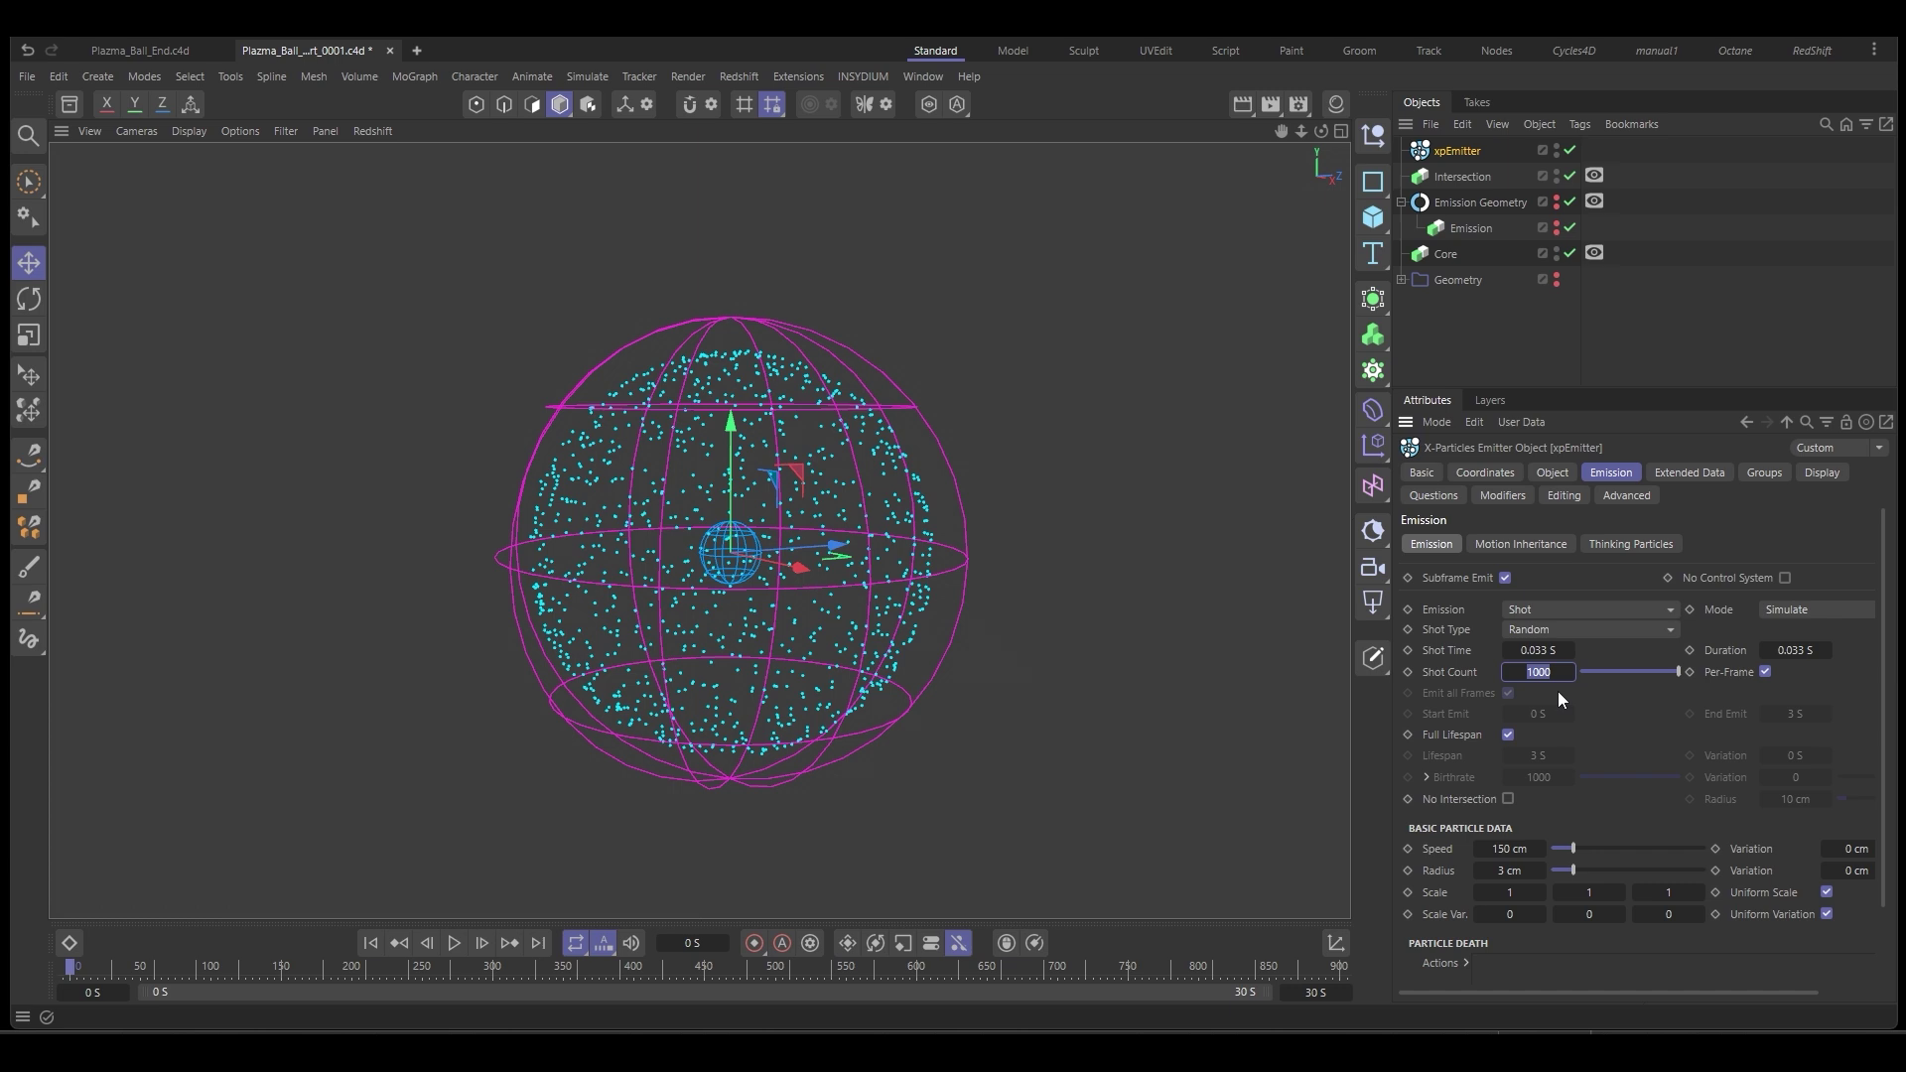
pyautogui.write('15')
pyautogui.press('Return')
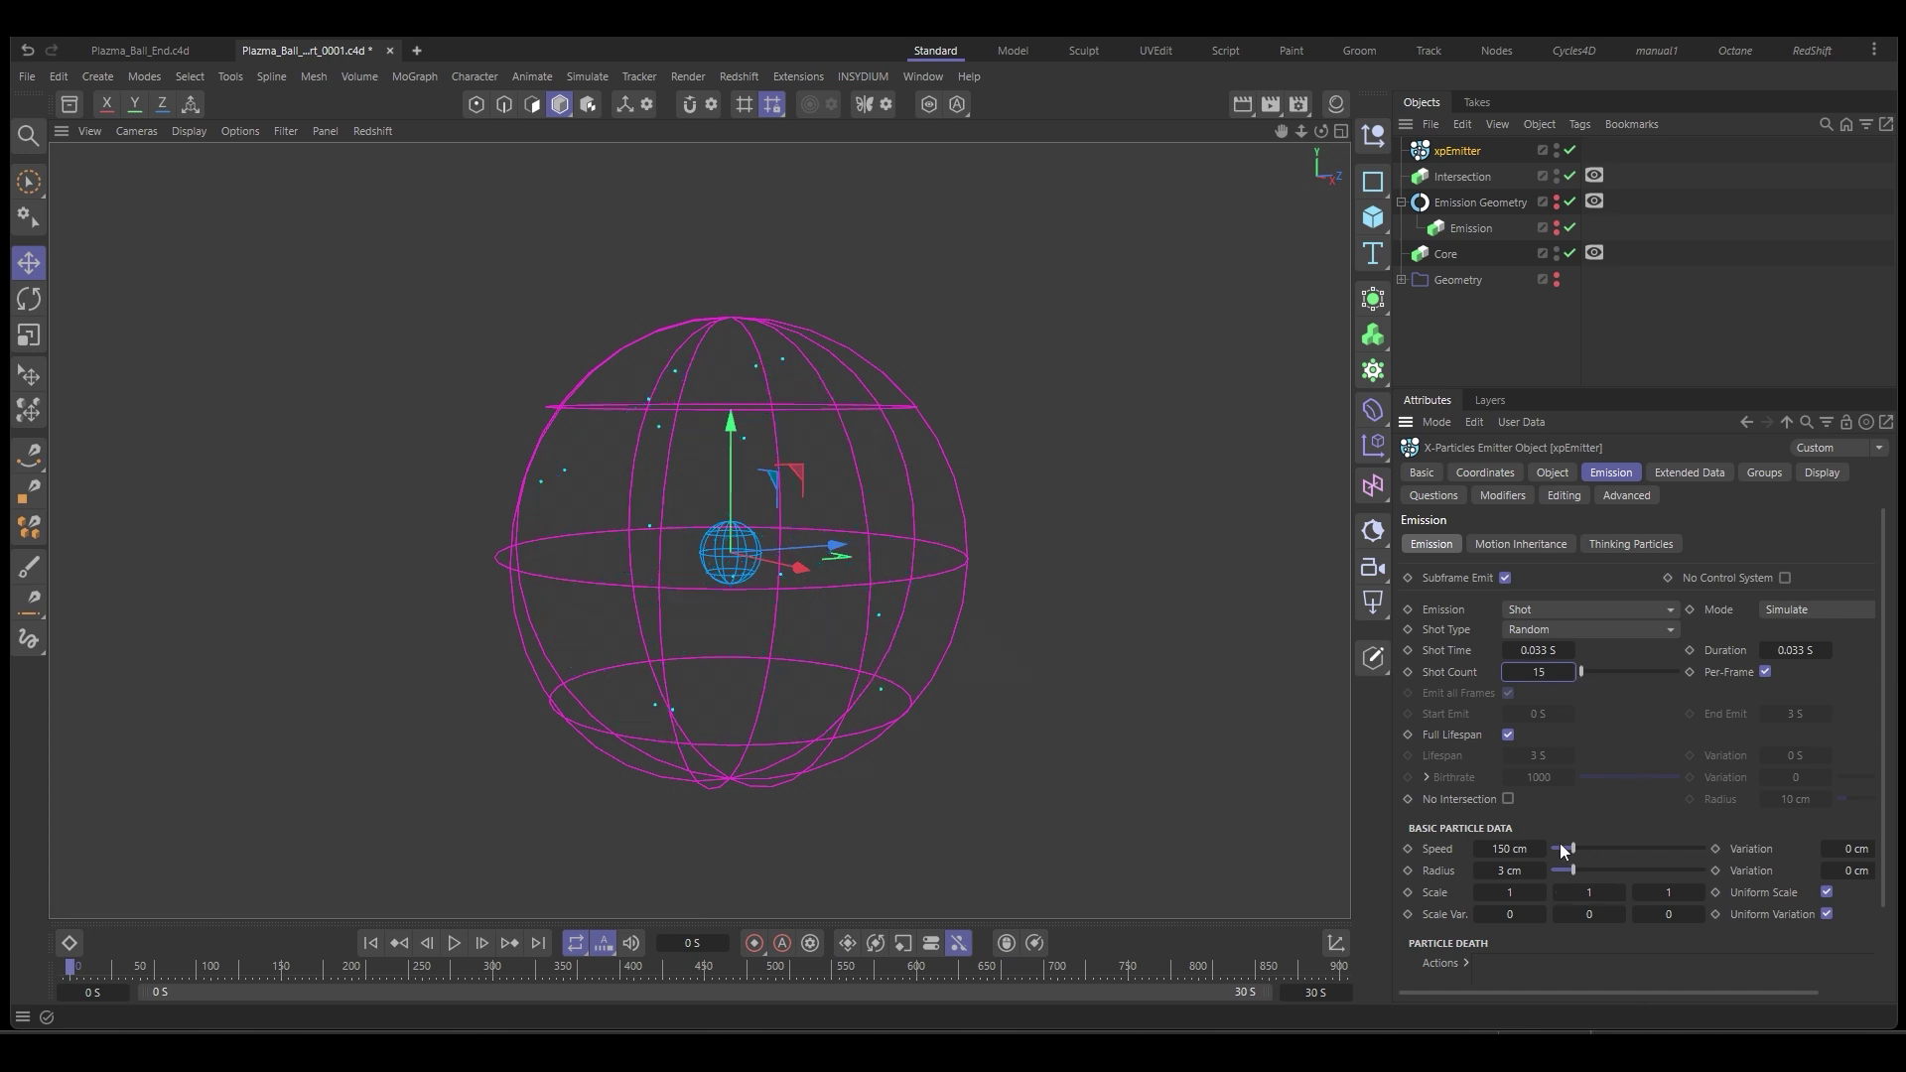
pyautogui.moveTo(1559, 847); pyautogui.dragTo(1546, 848)
pyautogui.doubleClick(1536, 869)
pyautogui.write('40')
pyautogui.press('Return')
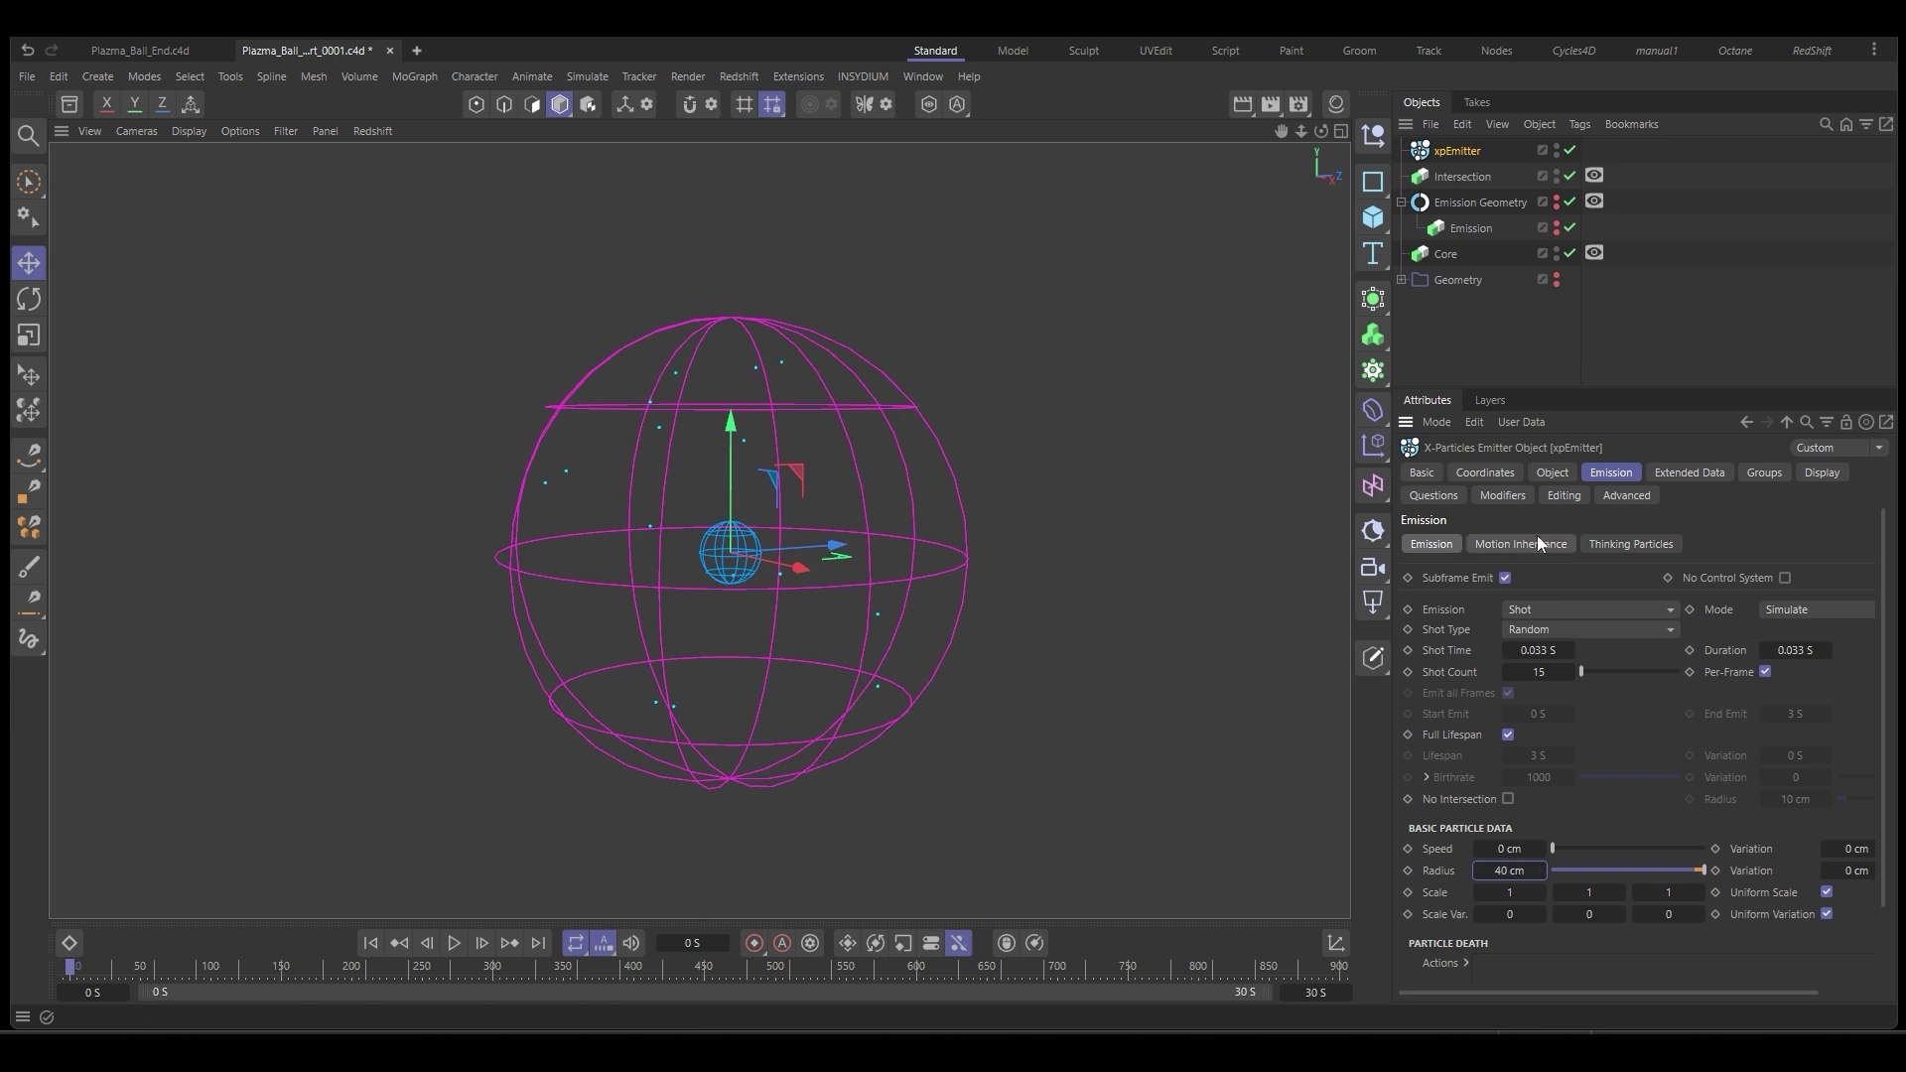
# Set the emitter's Editor Display to Circle and its particle colour to white (255, 255, 255).
pyautogui.click(1817, 475)
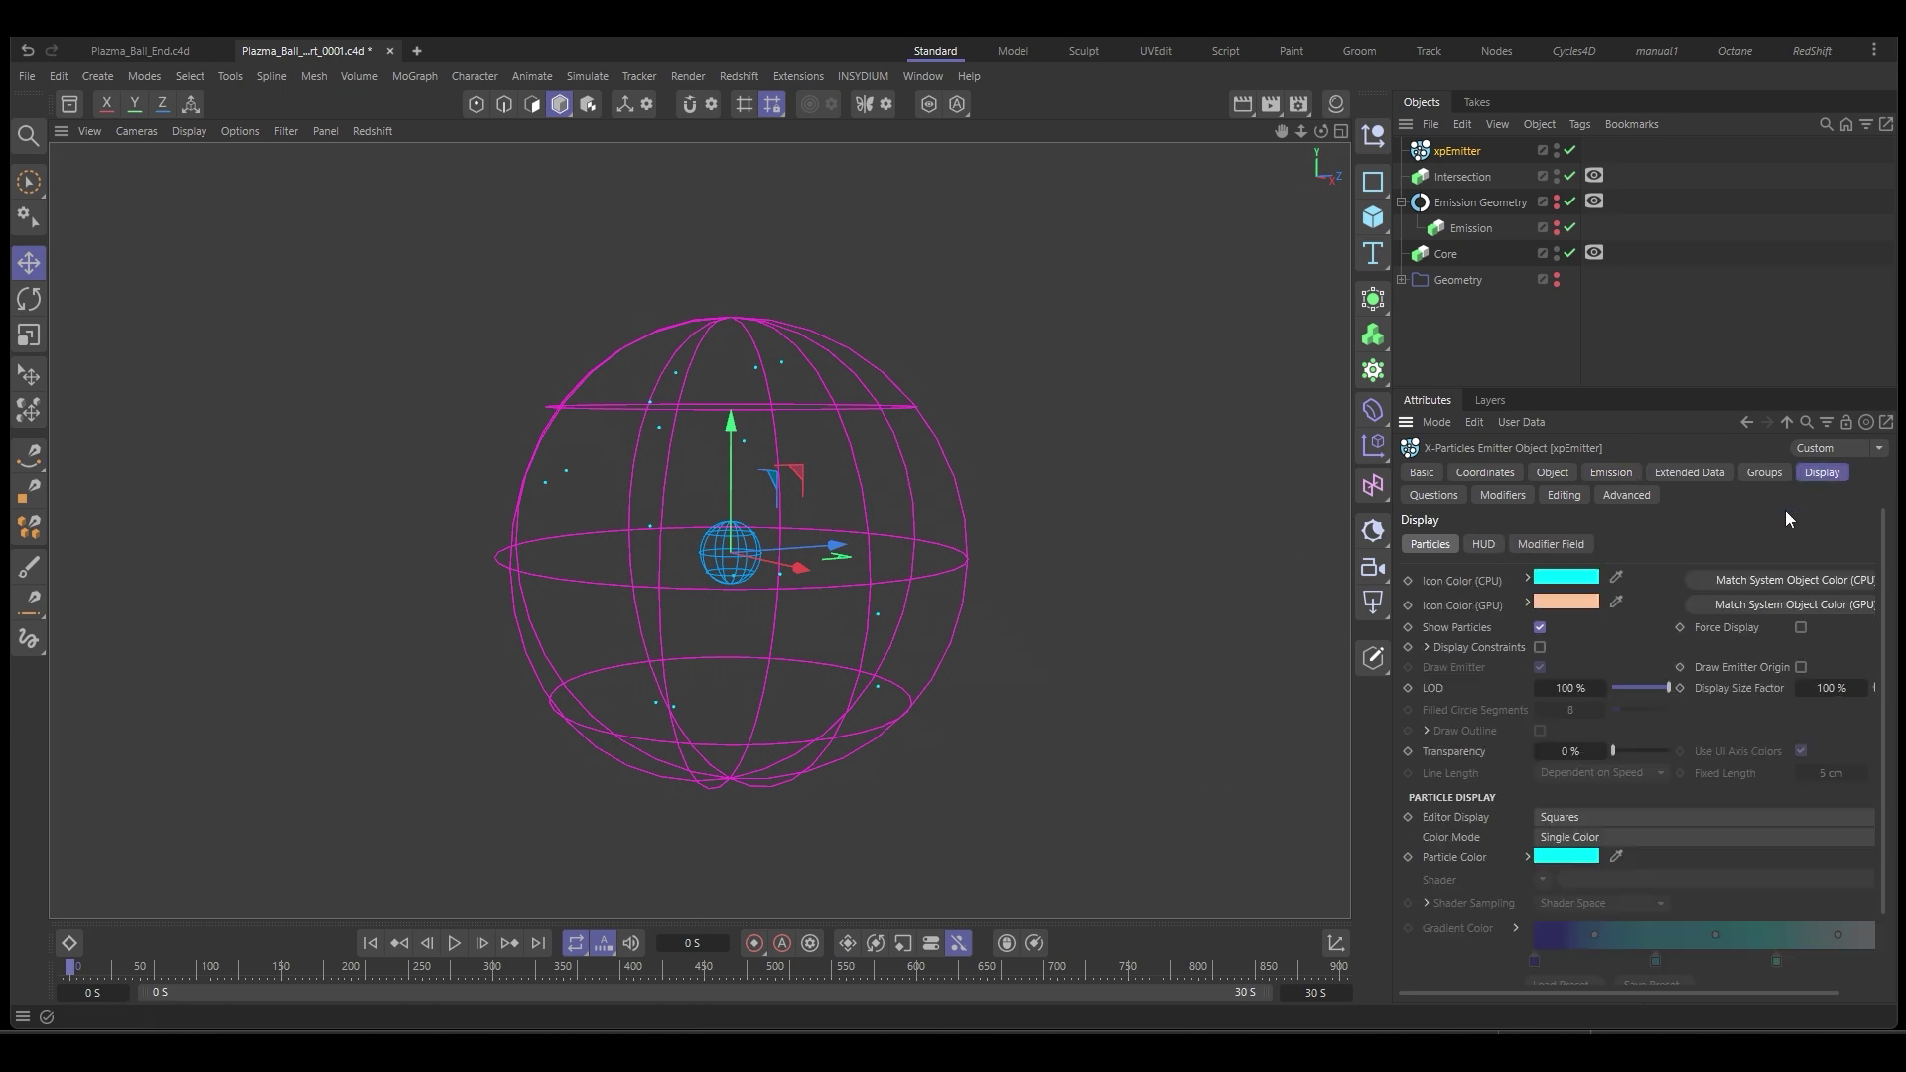
pyautogui.click(1582, 818)
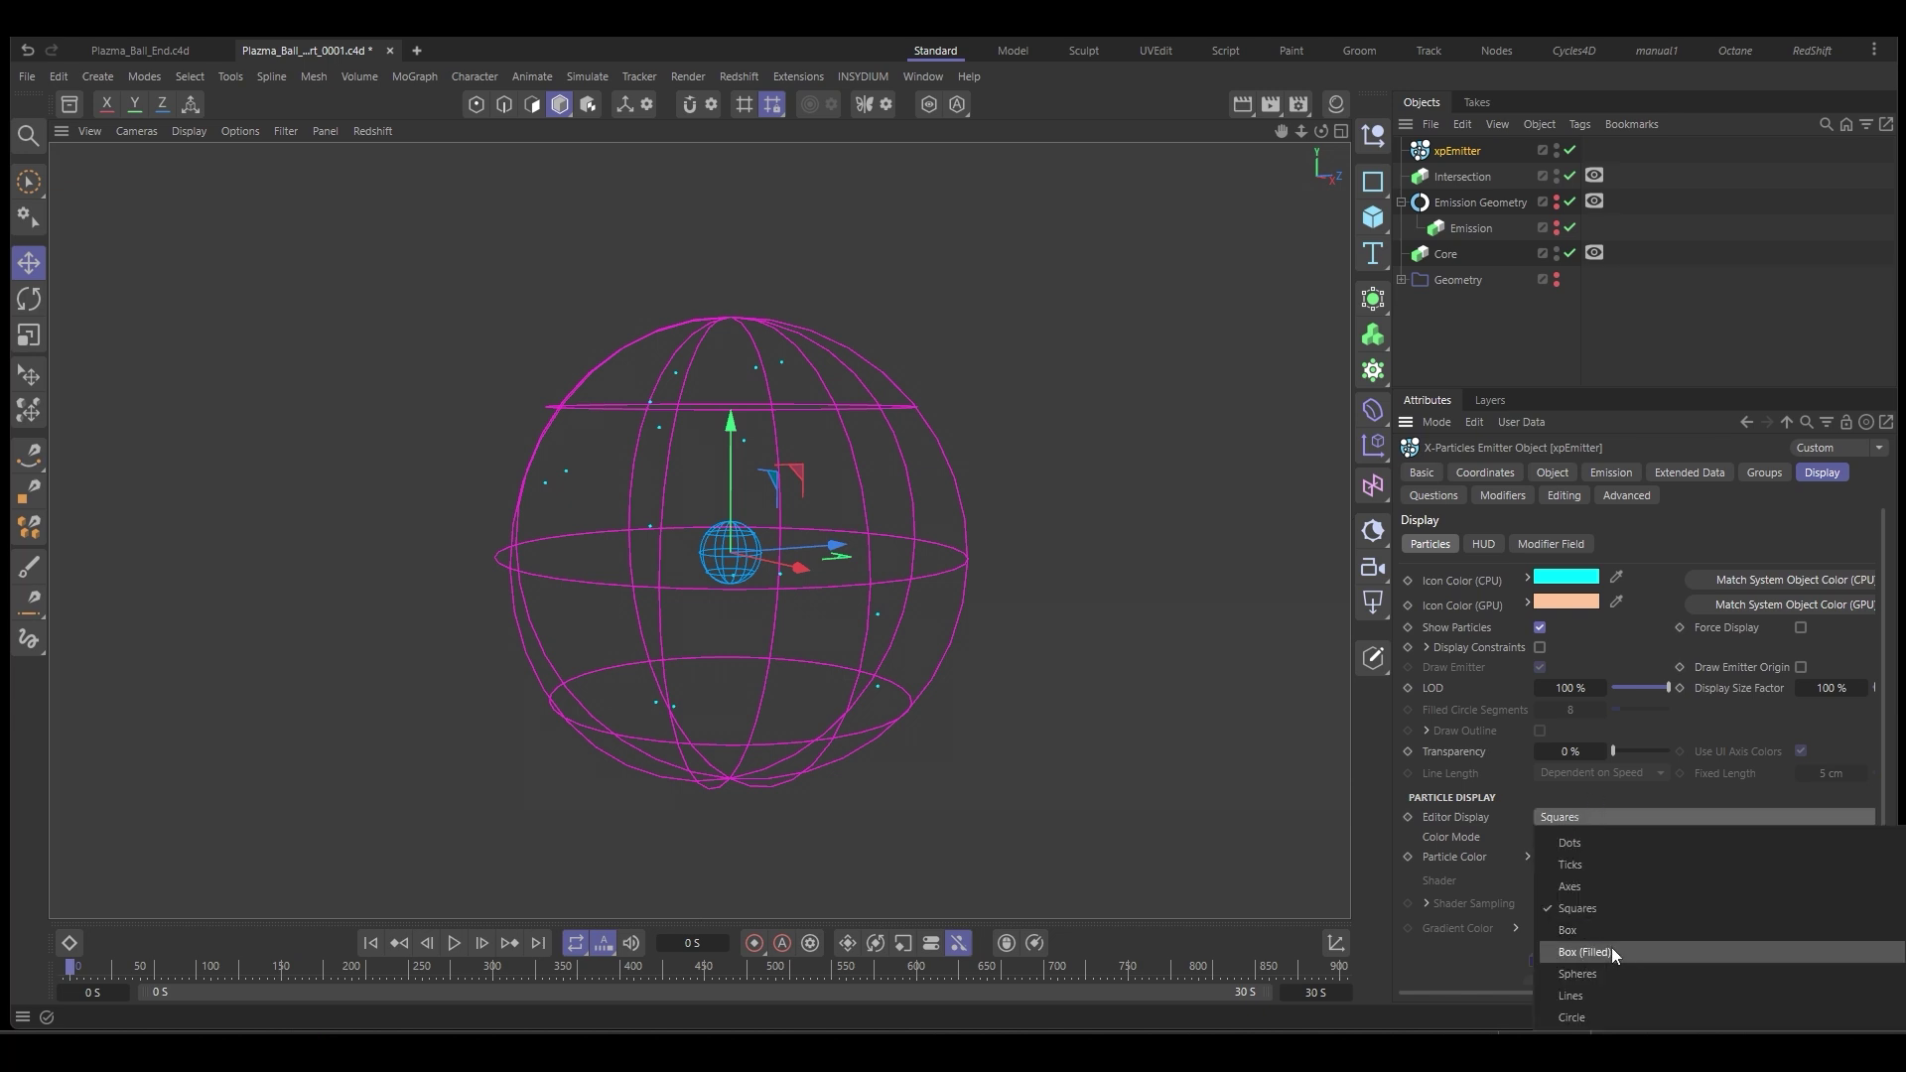
pyautogui.click(1566, 1017)
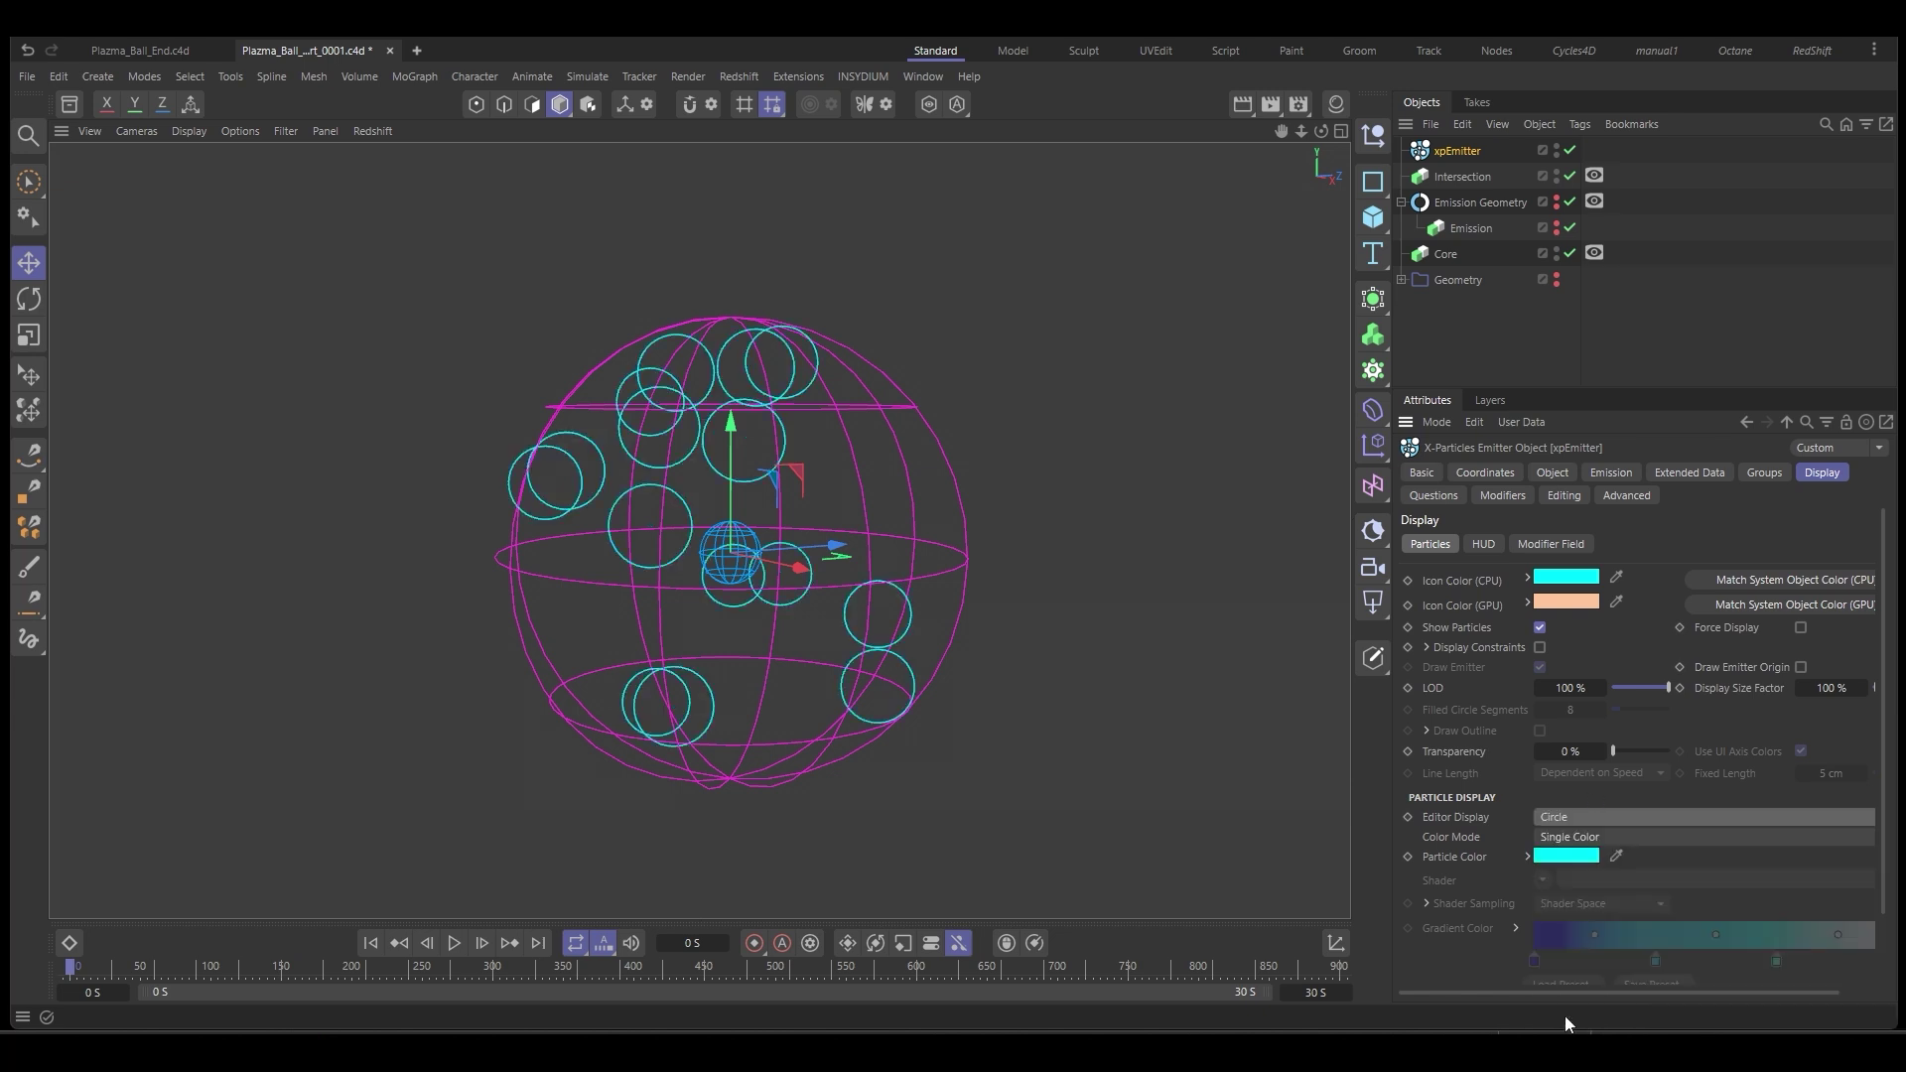
pyautogui.click(1557, 856)
pyautogui.click(1385, 990)
pyautogui.moveTo(1385, 990); pyautogui.dragTo(1371, 988)
pyautogui.moveTo(1739, 886); pyautogui.dragTo(1464, 549)
pyautogui.click(1489, 540)
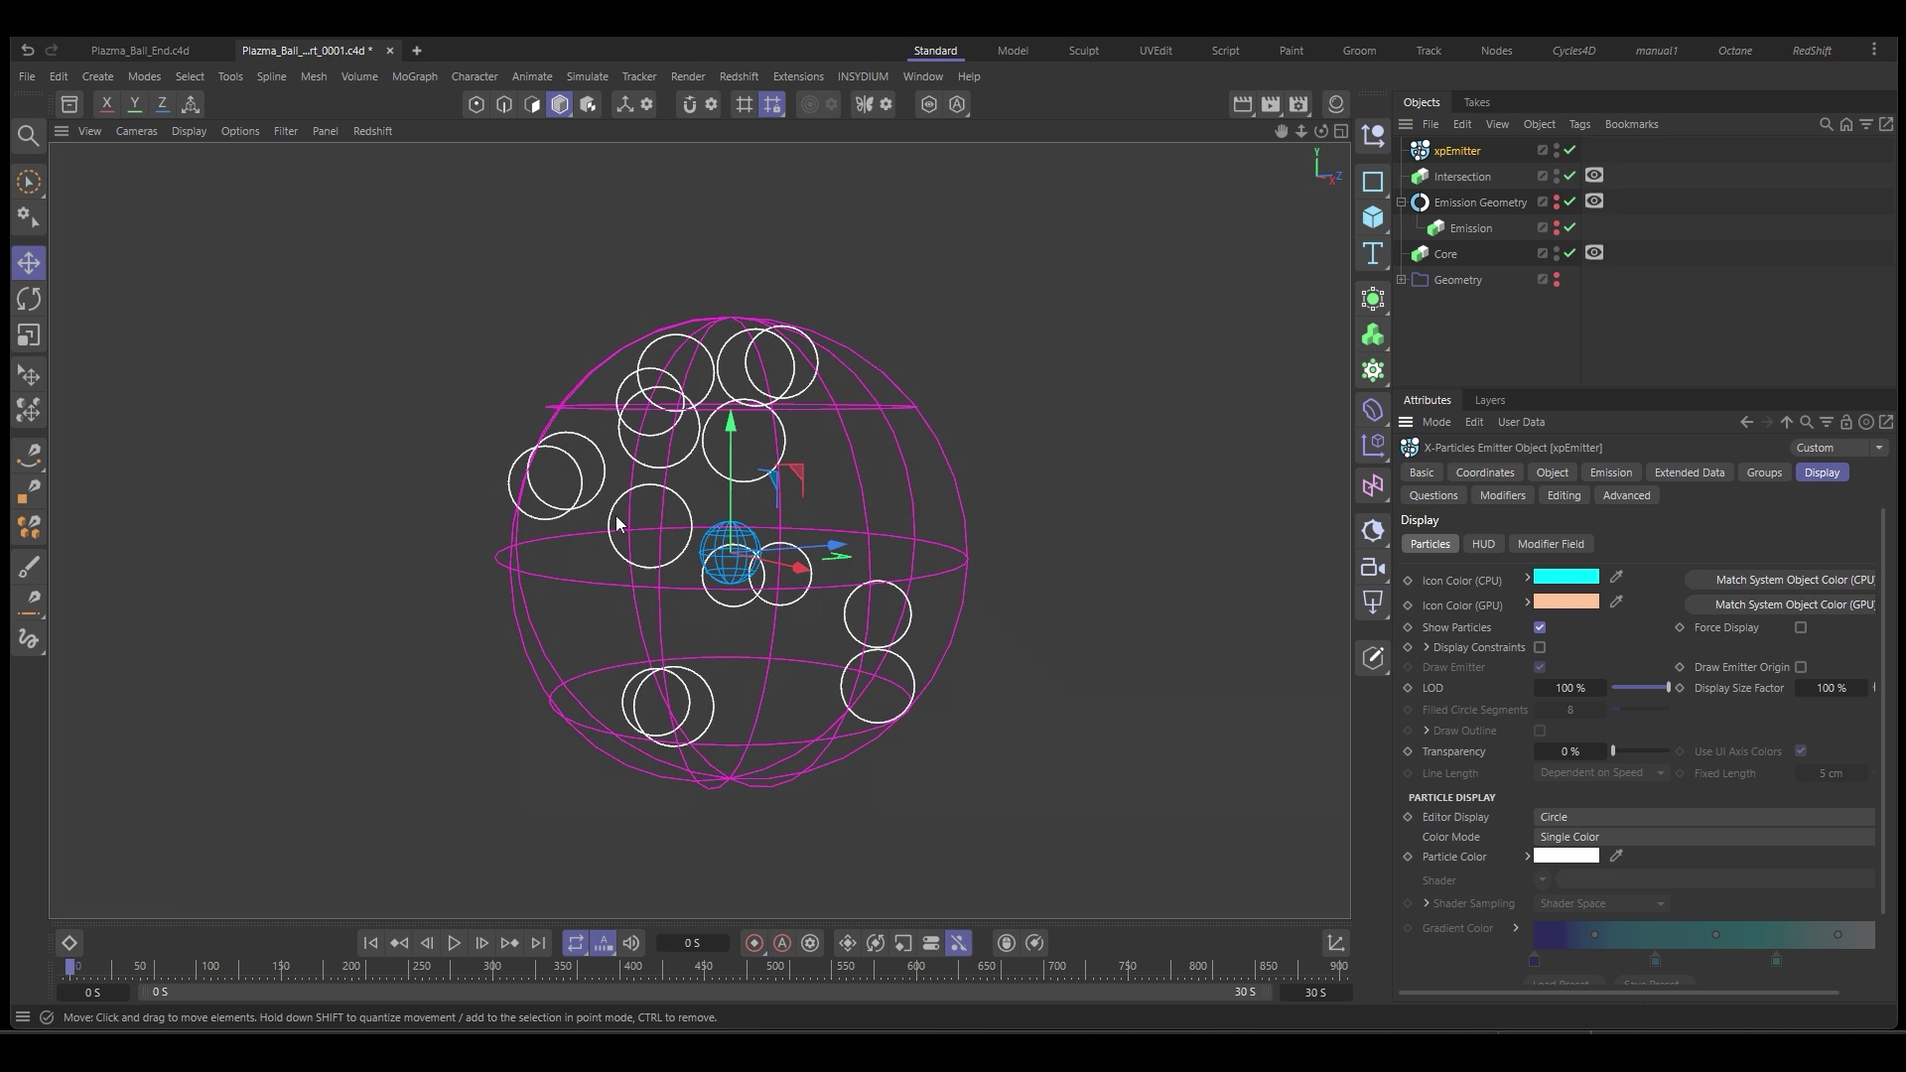
# Add an nxFollowGeo modifier following Emission Geometry with its FOV set to 360°.
pyautogui.click(863, 77)
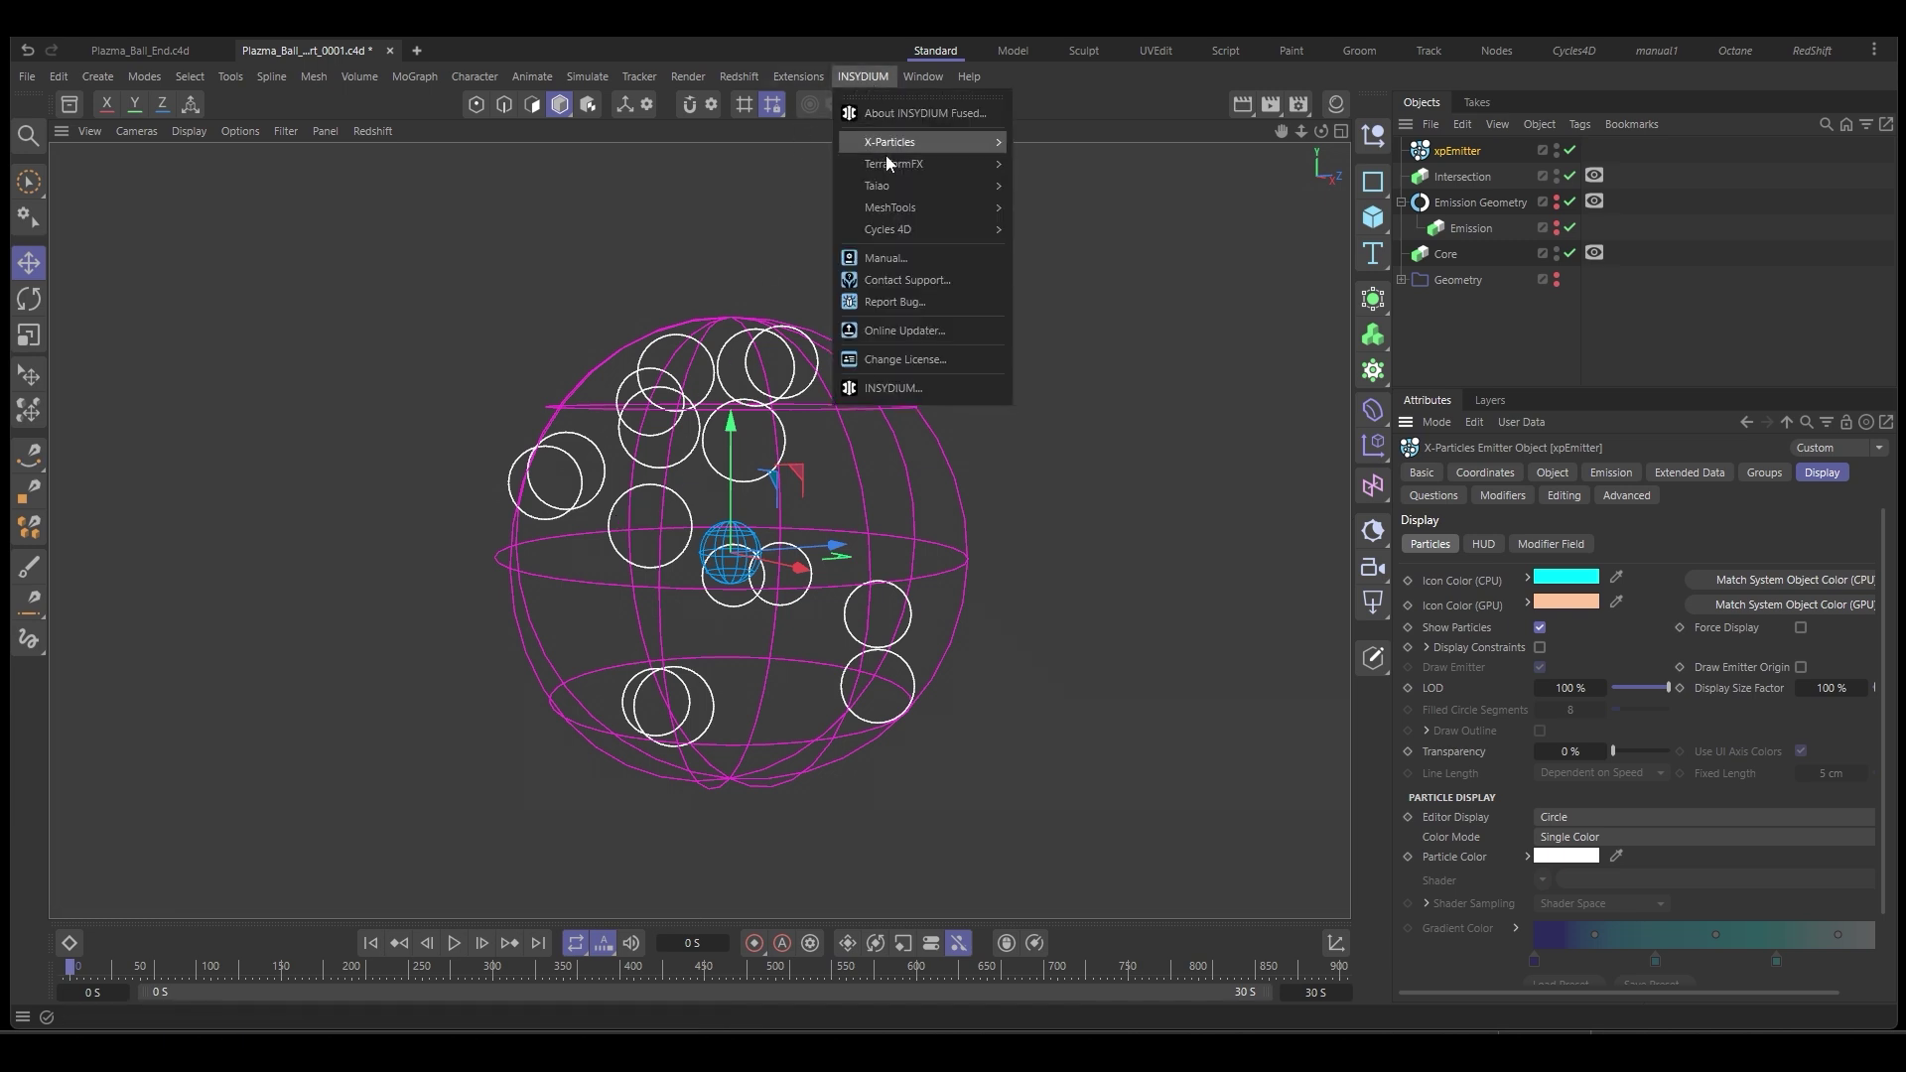
pyautogui.moveTo(895, 142)
pyautogui.moveTo(1064, 294)
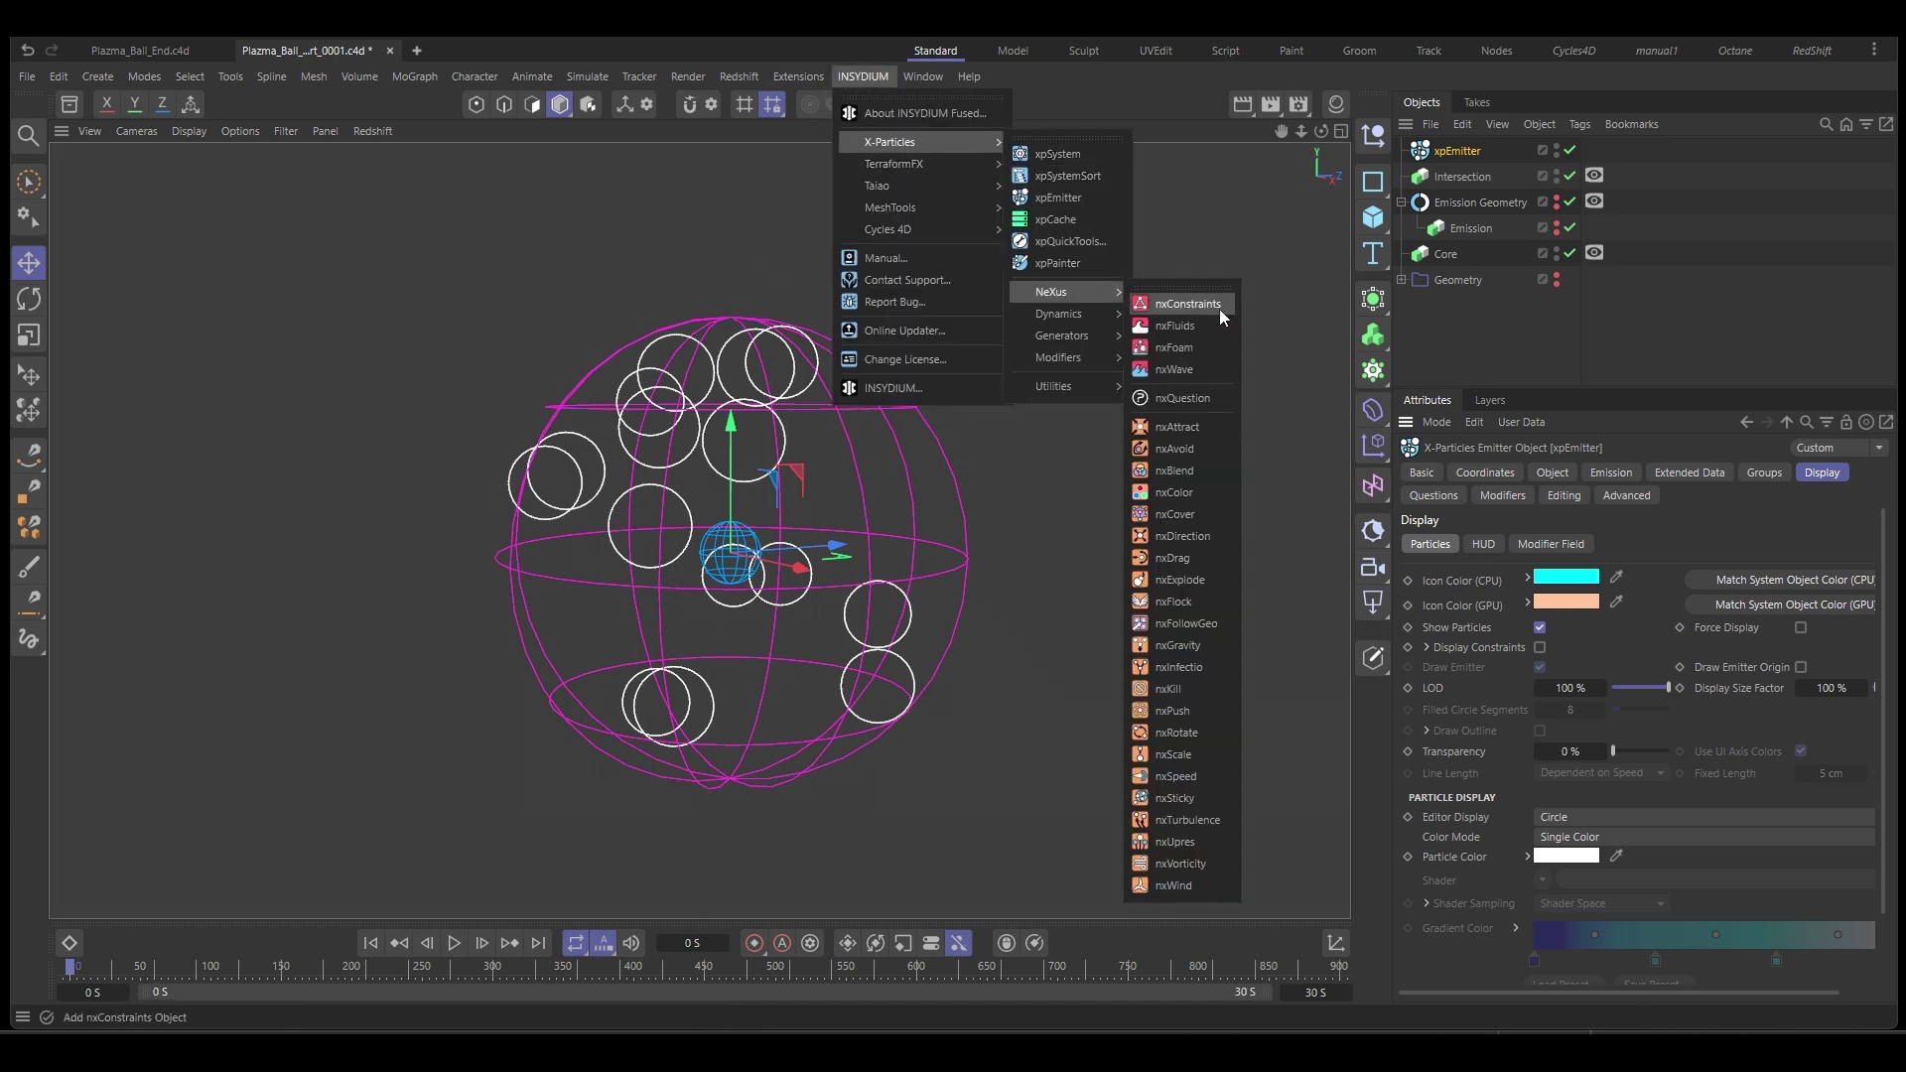
pyautogui.click(1186, 623)
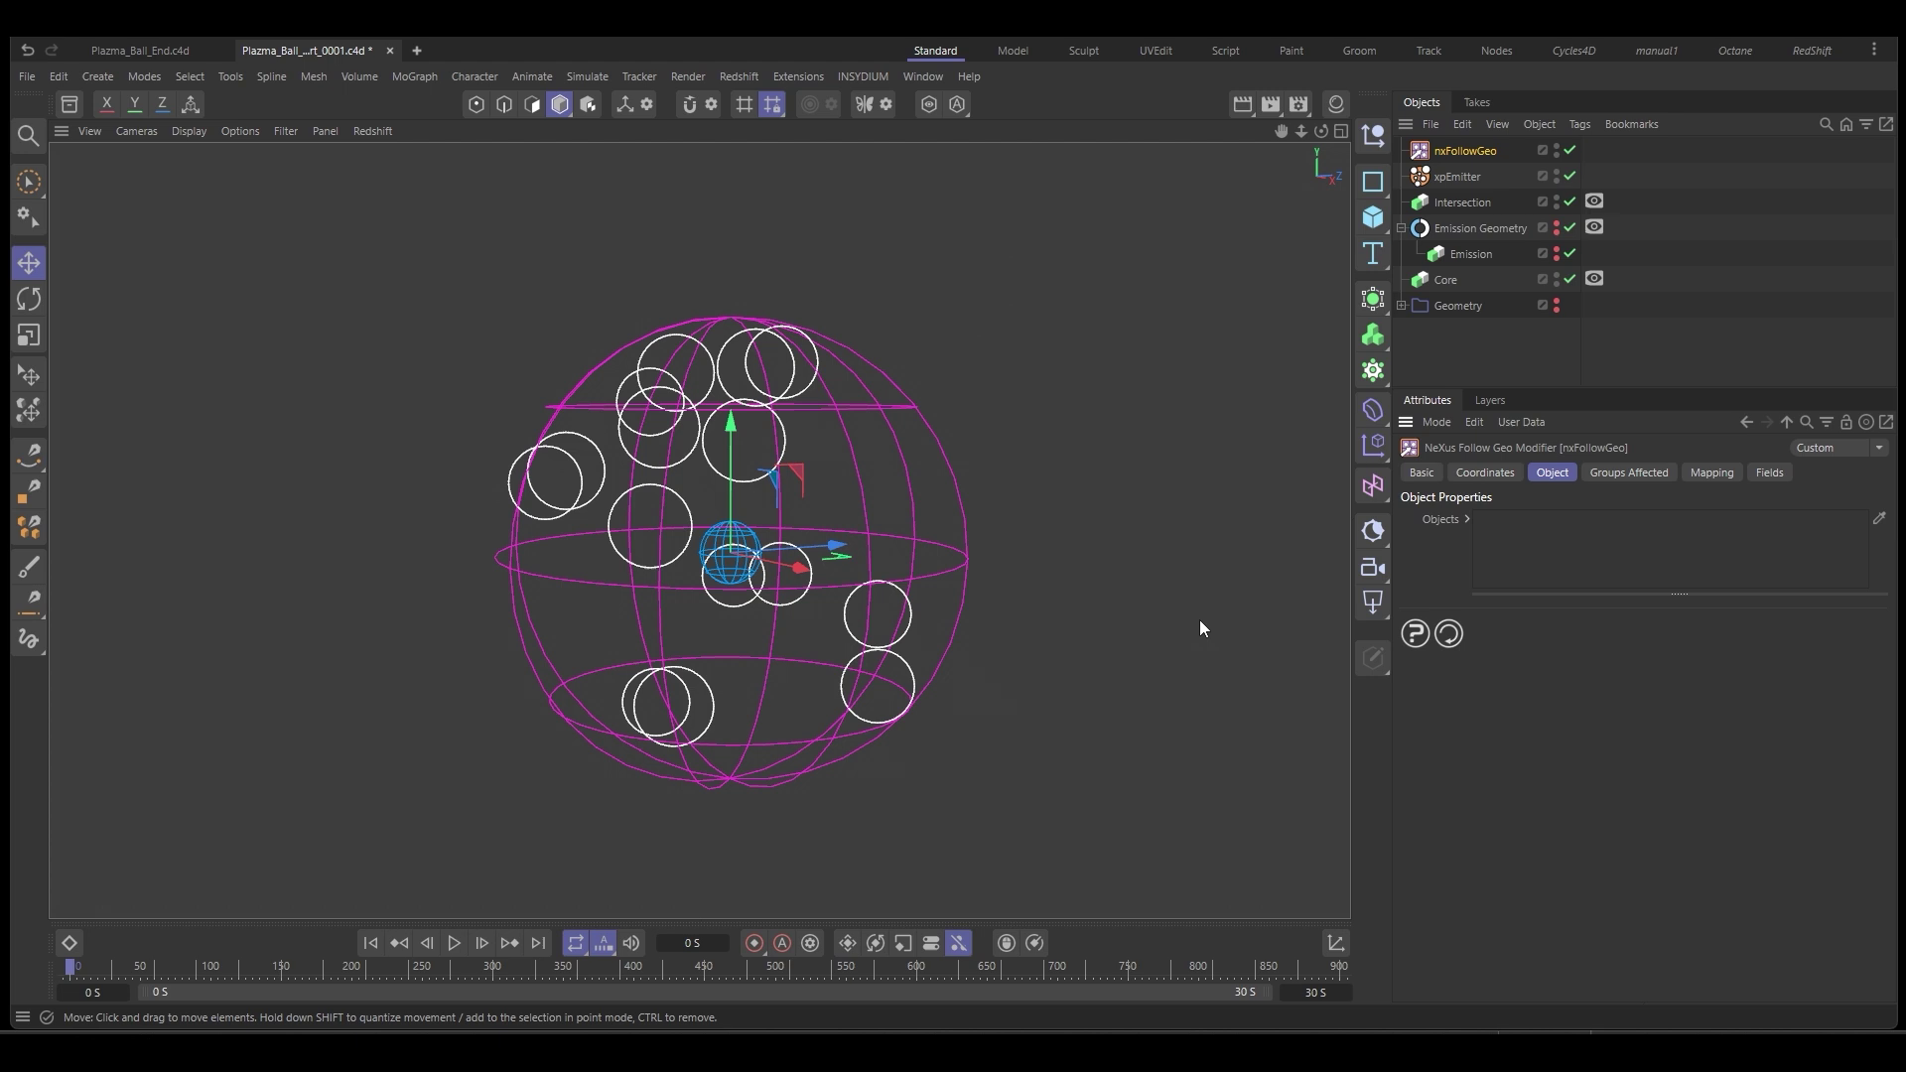
pyautogui.moveTo(1463, 229); pyautogui.dragTo(1551, 541)
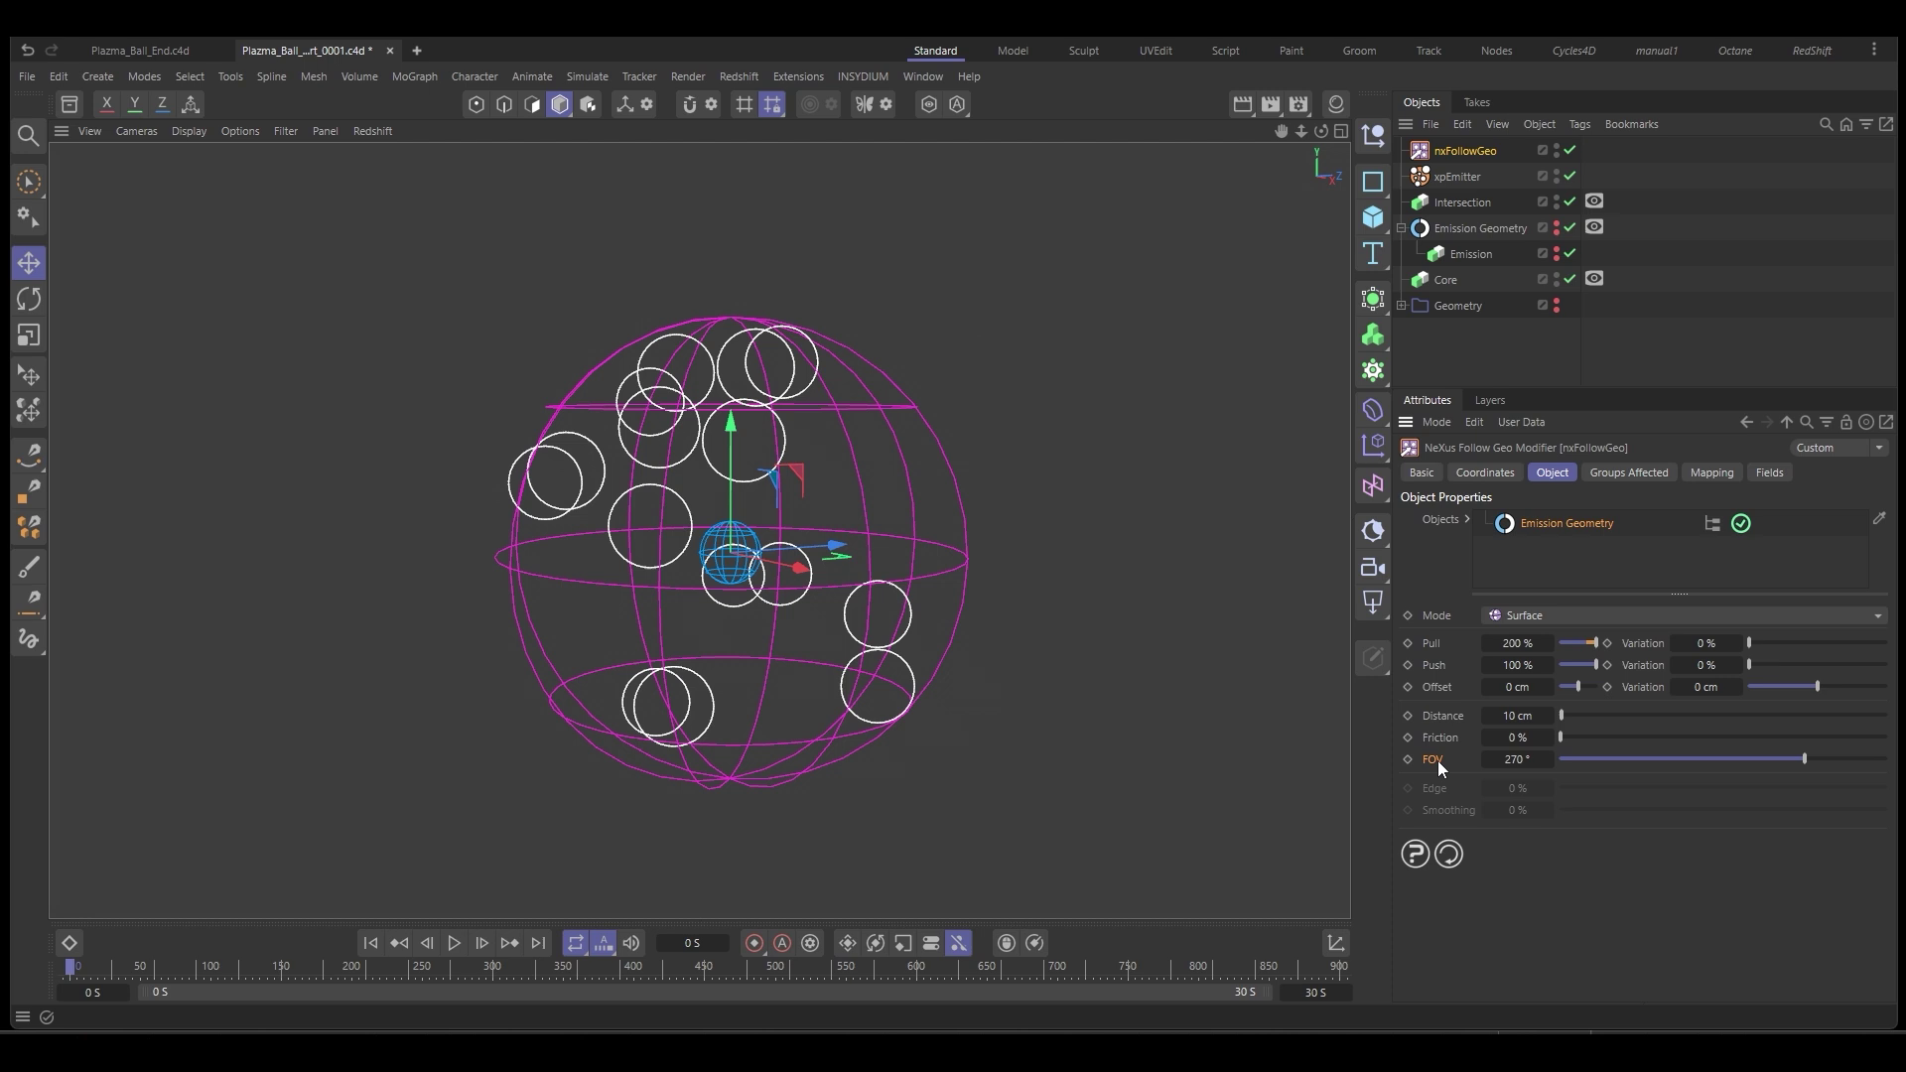
pyautogui.moveTo(1760, 760); pyautogui.dragTo(1891, 760)
# Add an nxTurbulence modifier and set its Noise Type to VoroNoise.
pyautogui.click(855, 76)
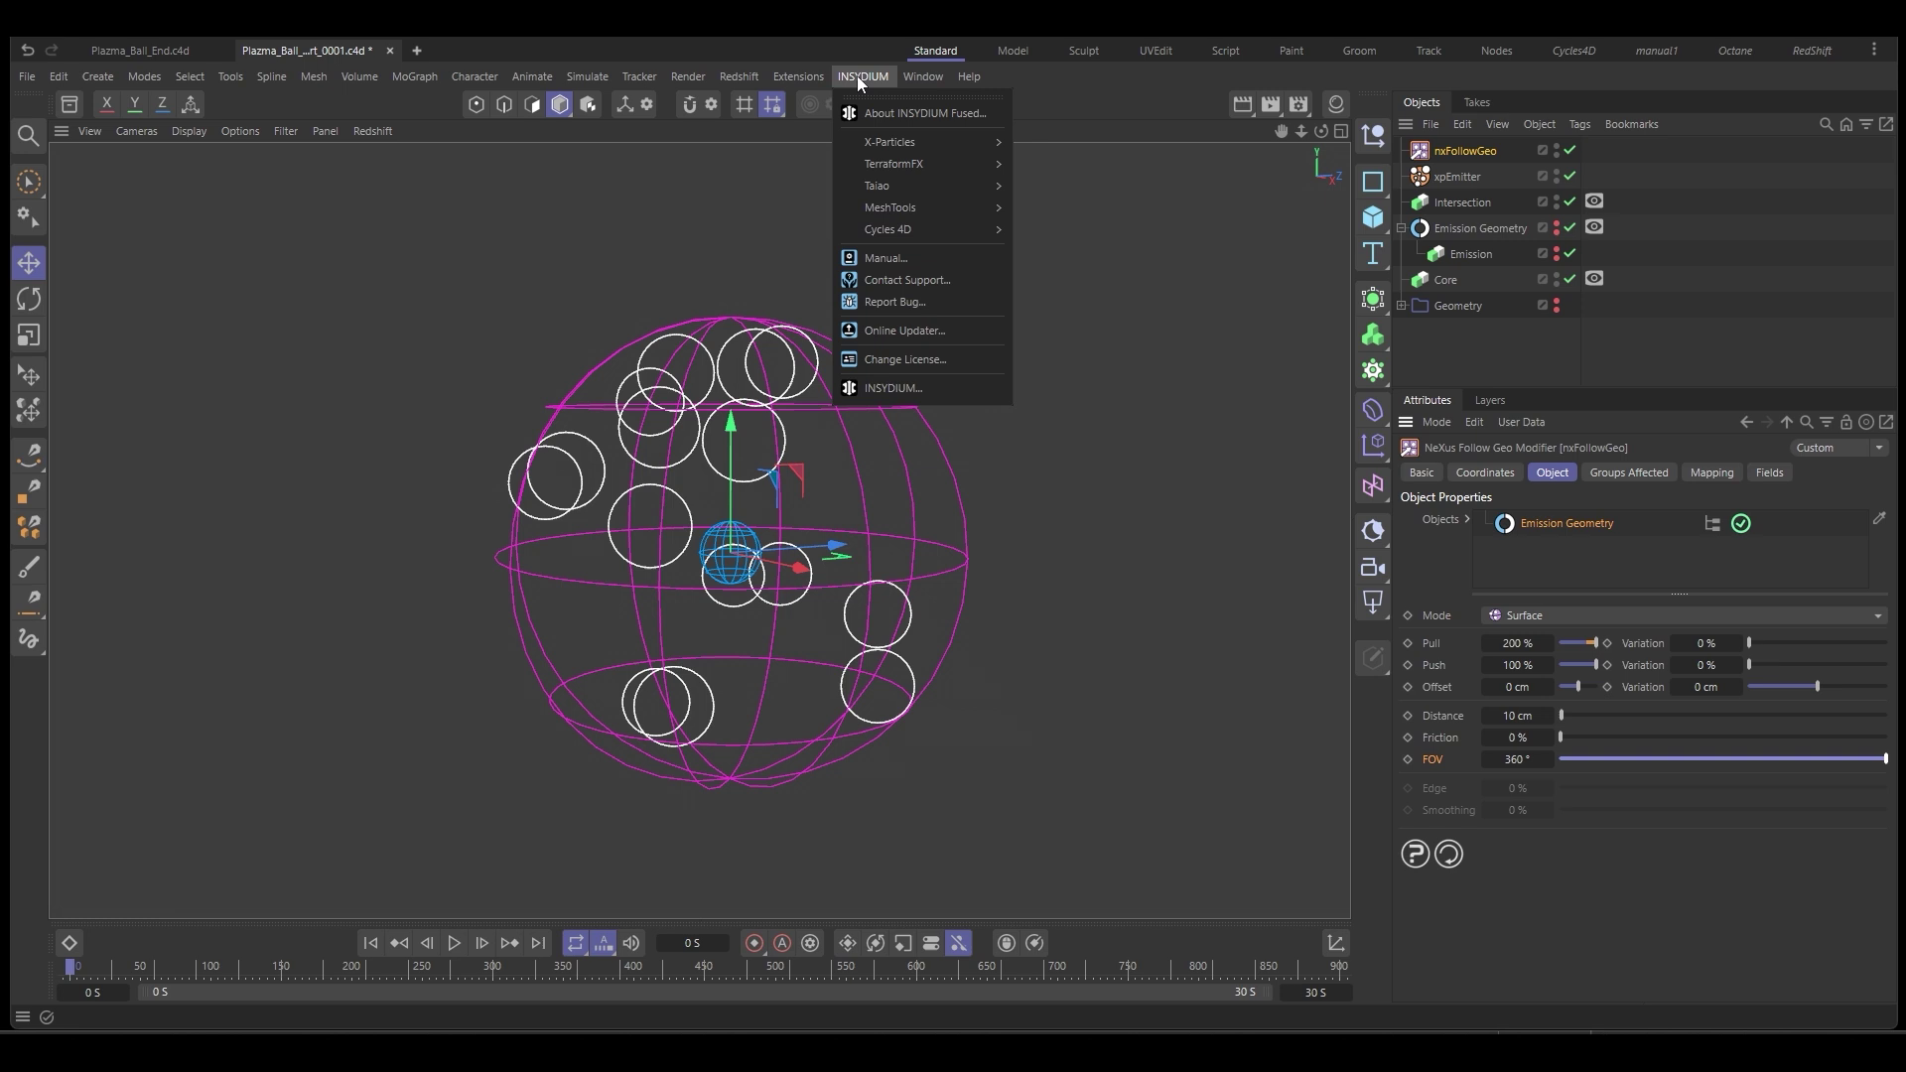
pyautogui.moveTo(873, 142)
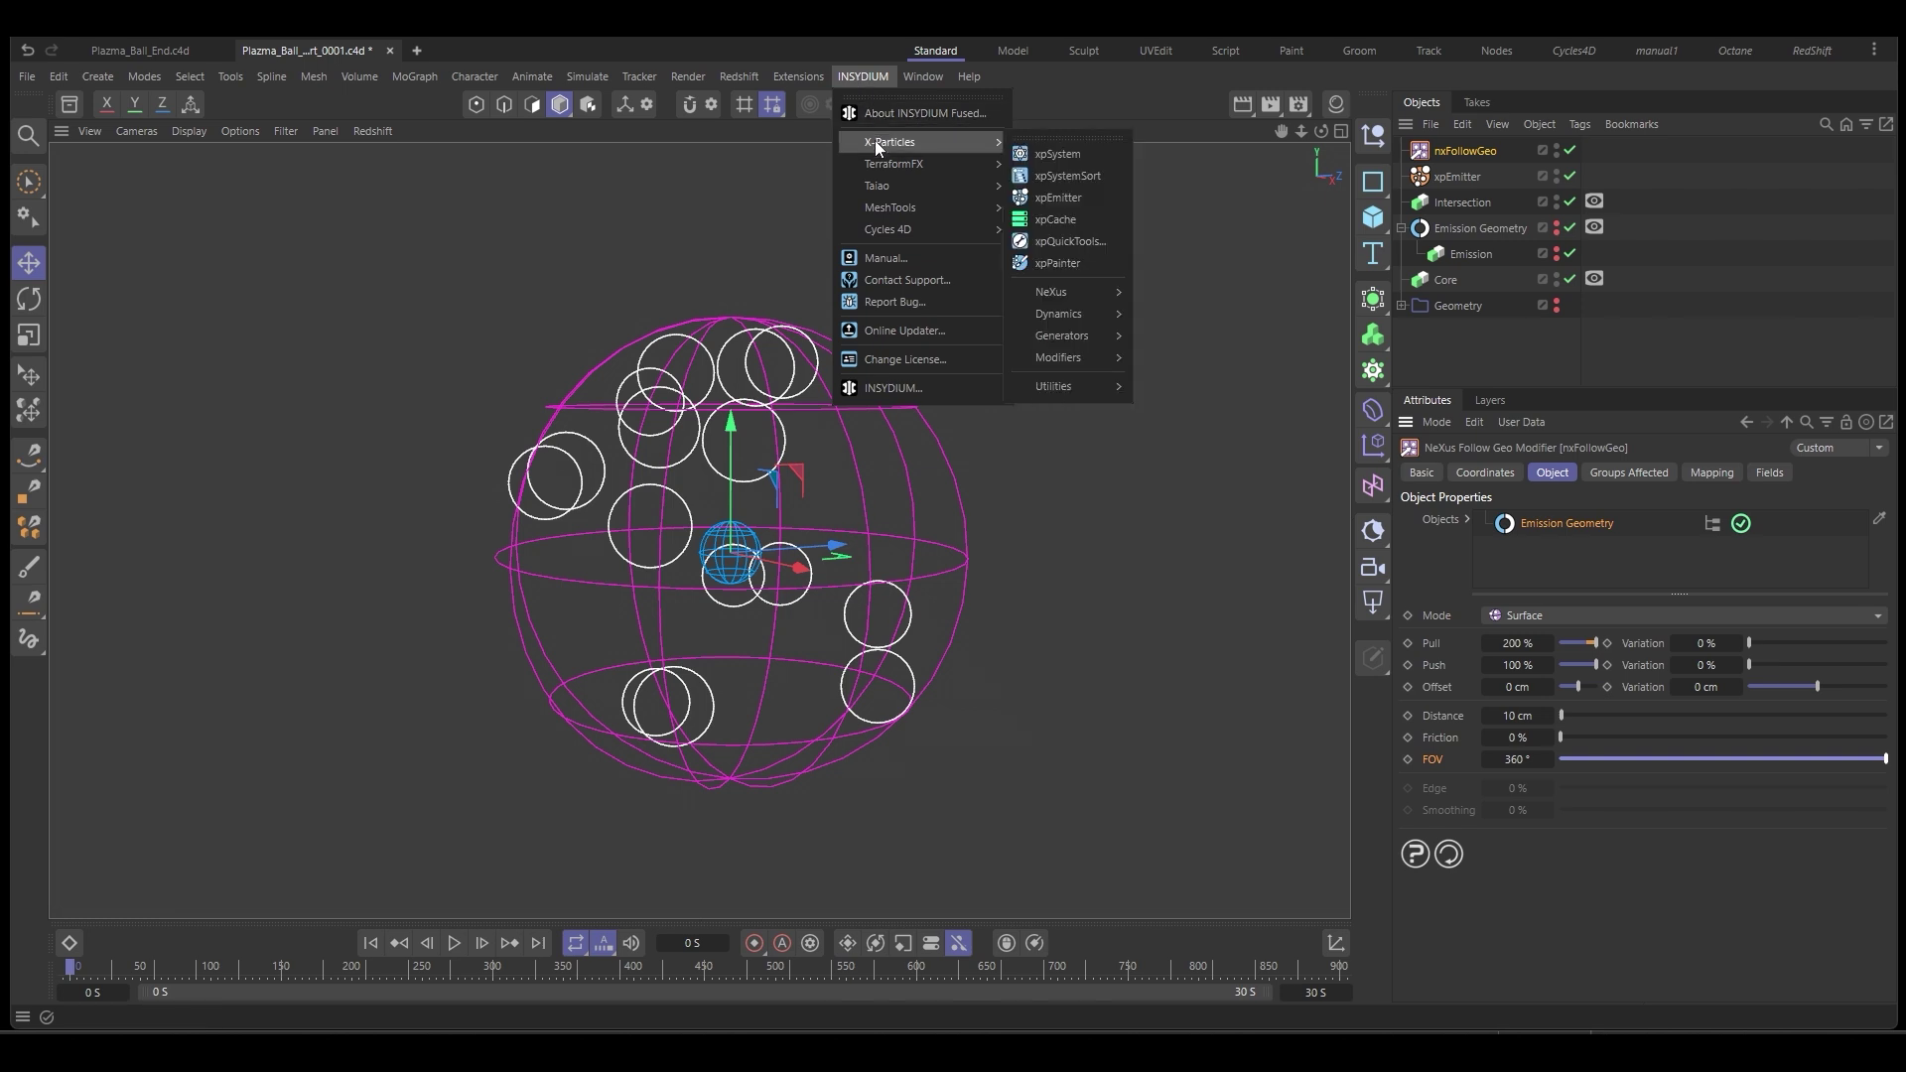
pyautogui.moveTo(1084, 292)
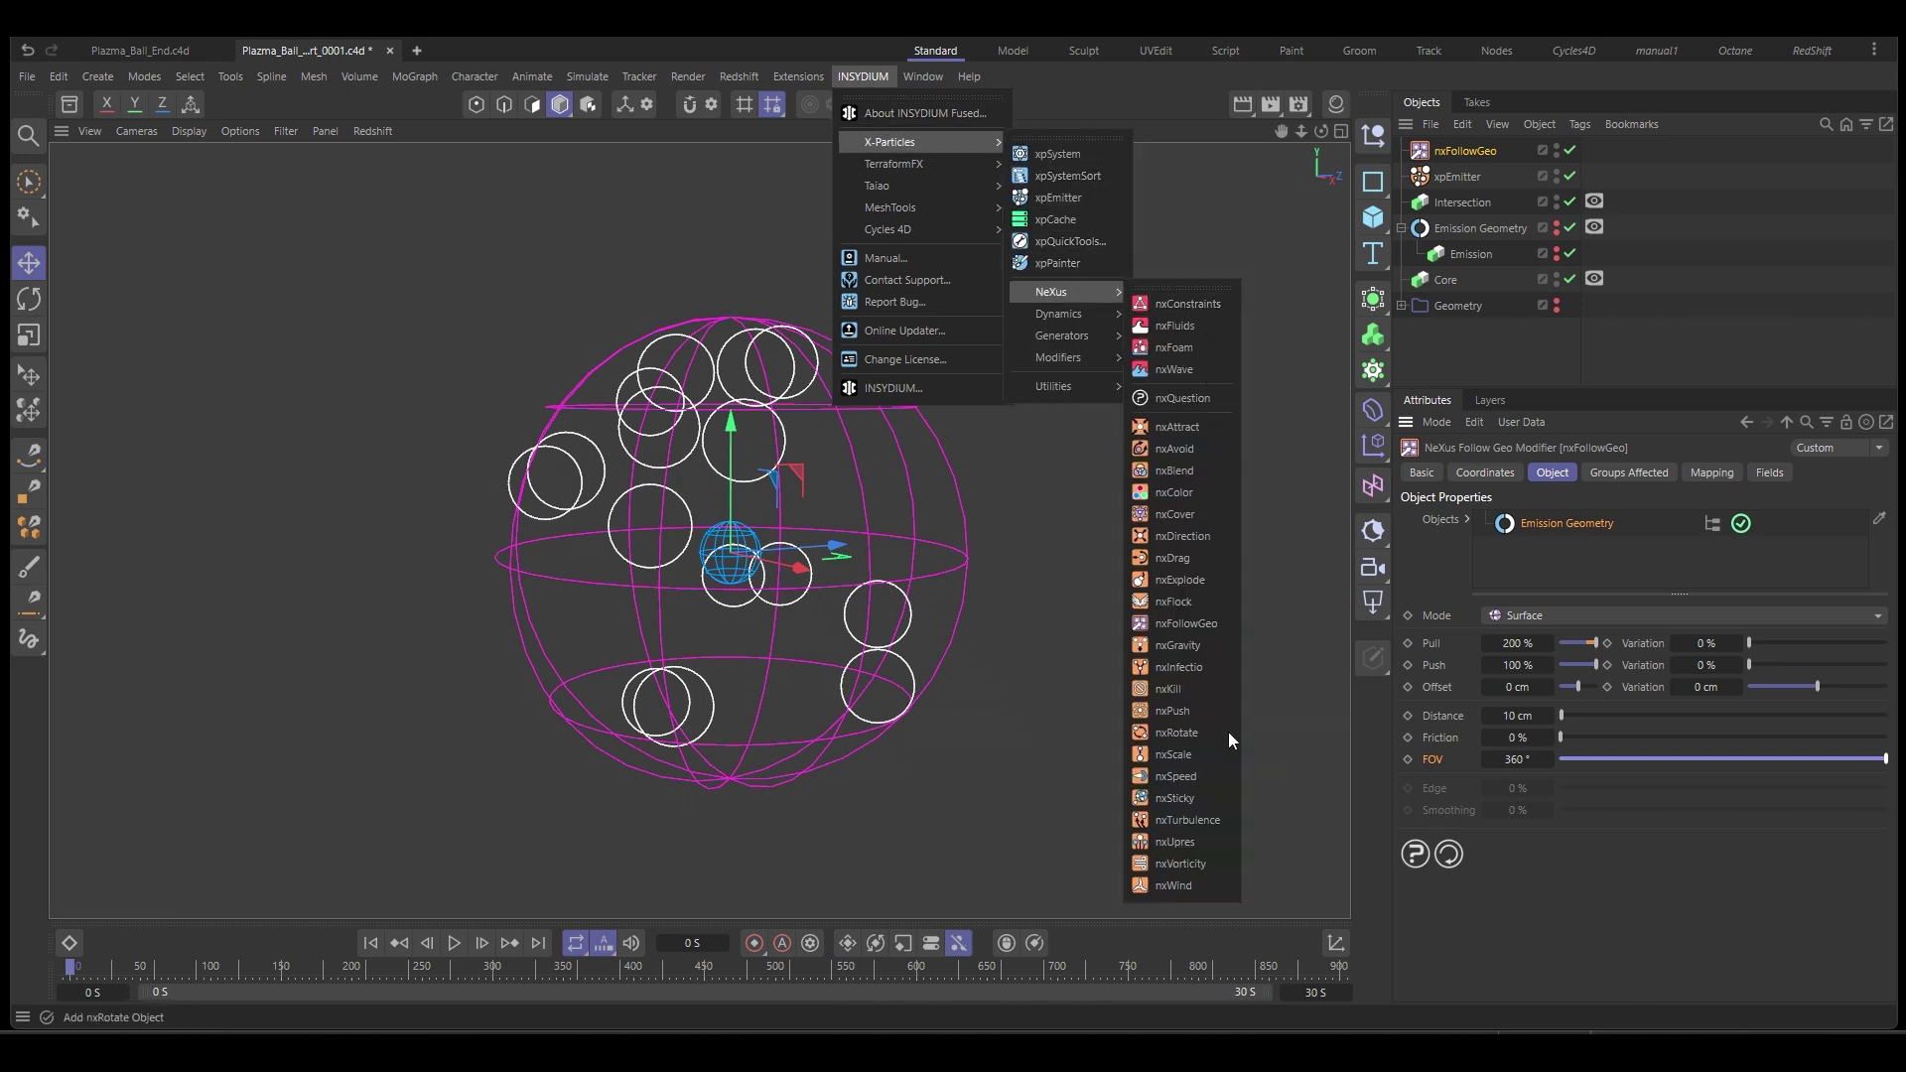
pyautogui.click(1219, 819)
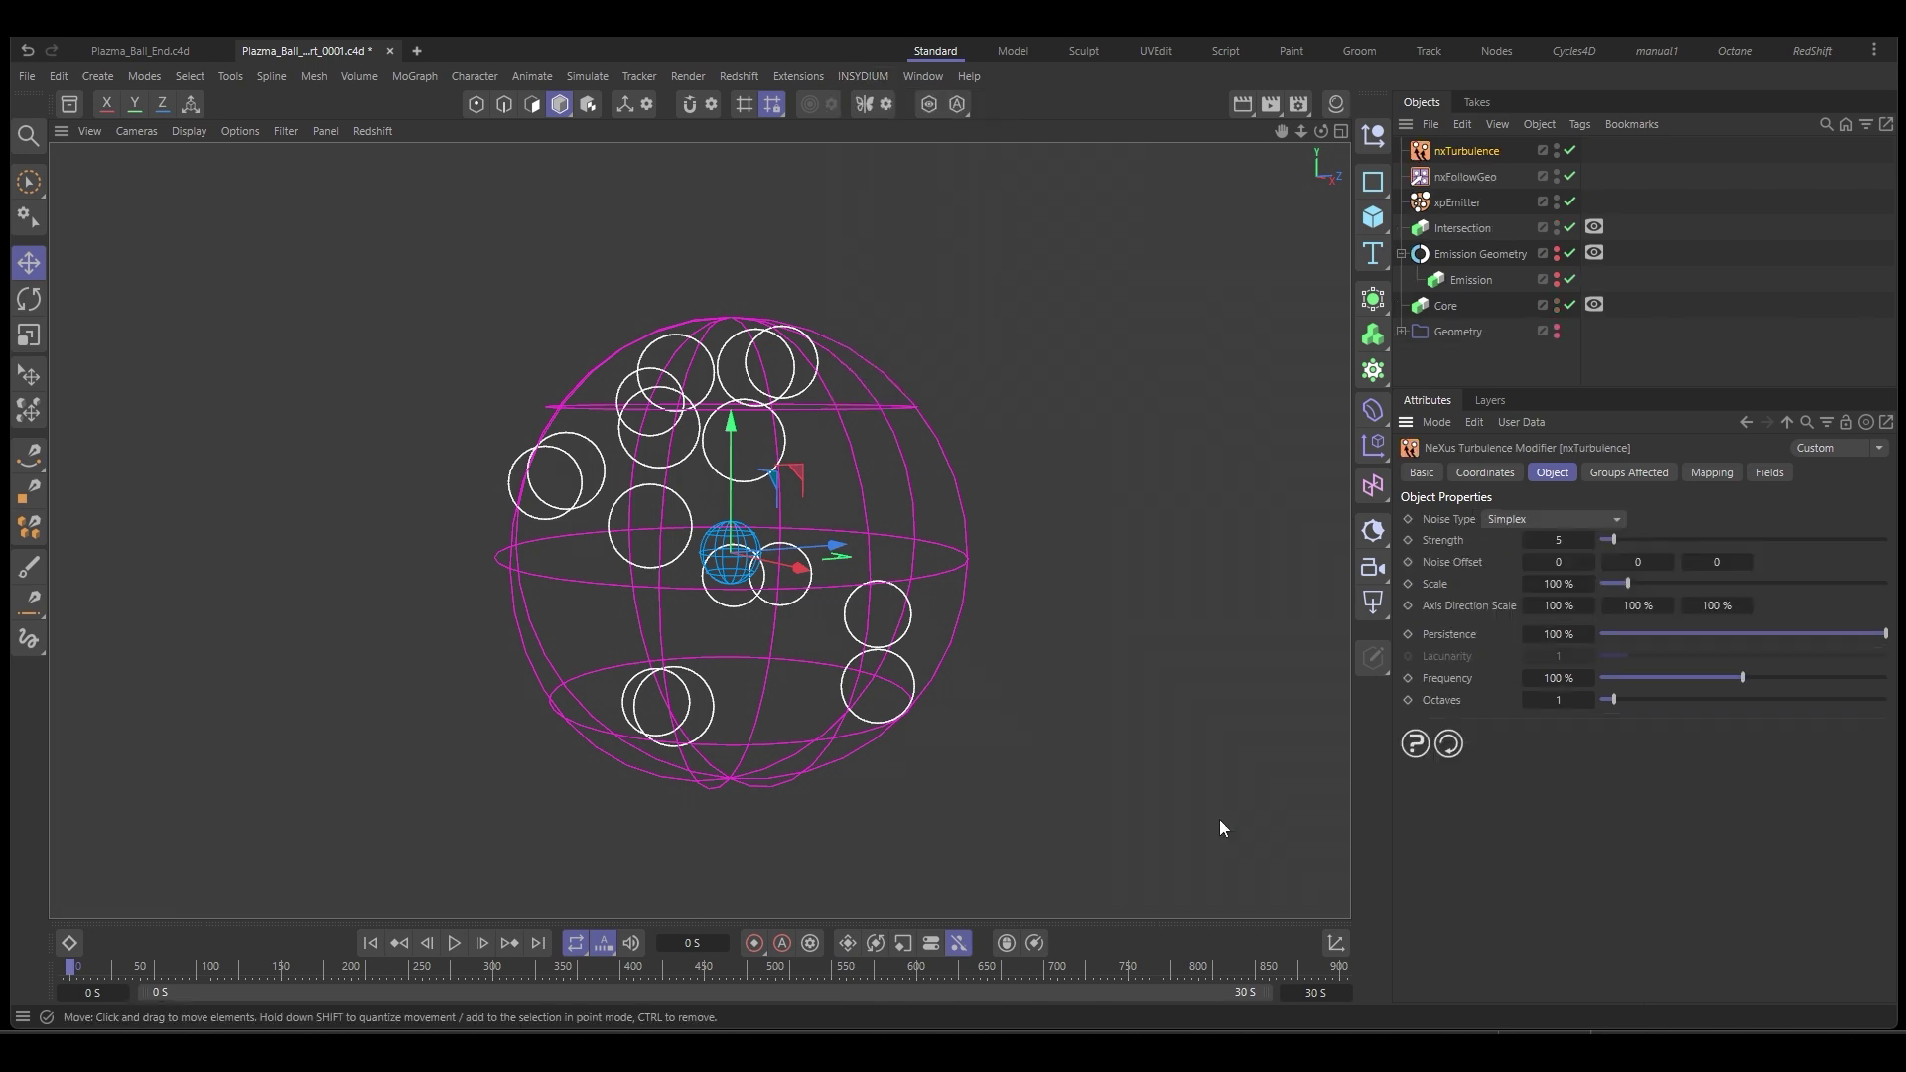
pyautogui.click(1529, 518)
pyautogui.click(1552, 635)
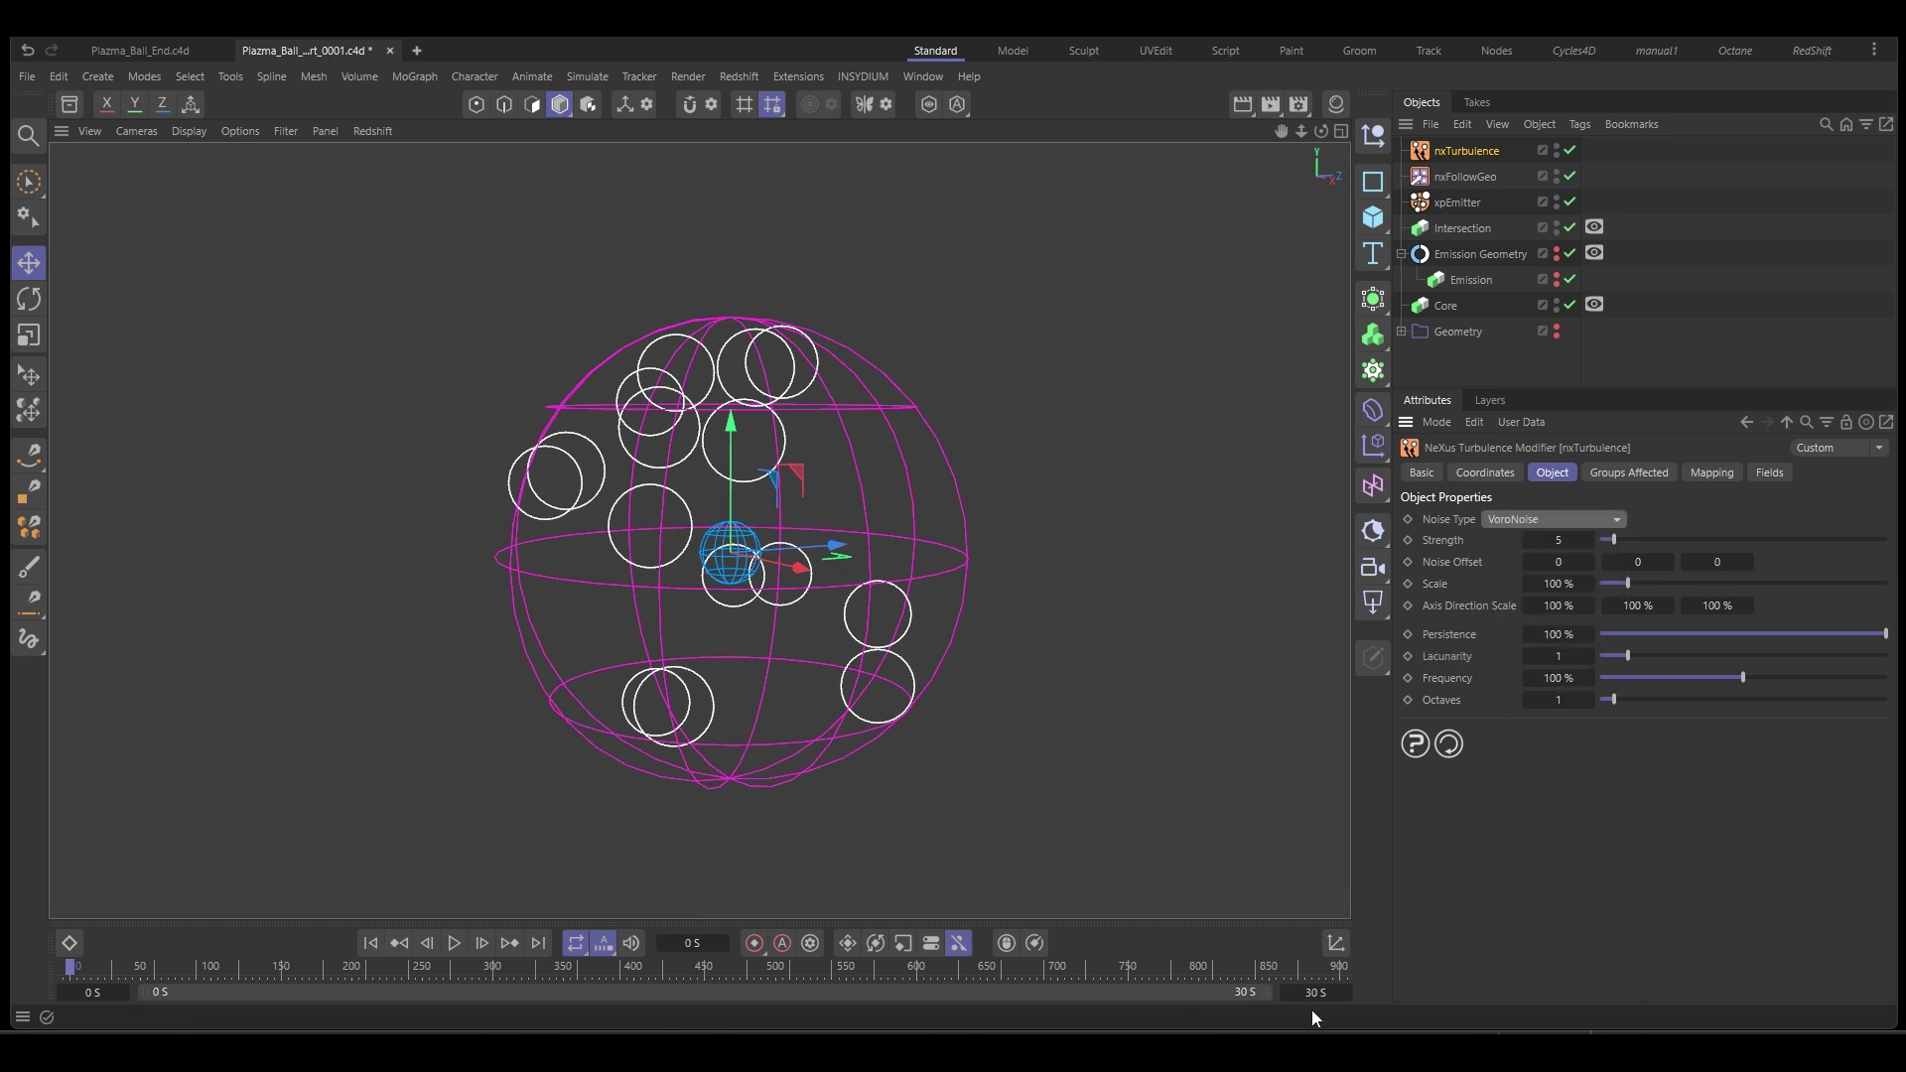
pyautogui.click(455, 943)
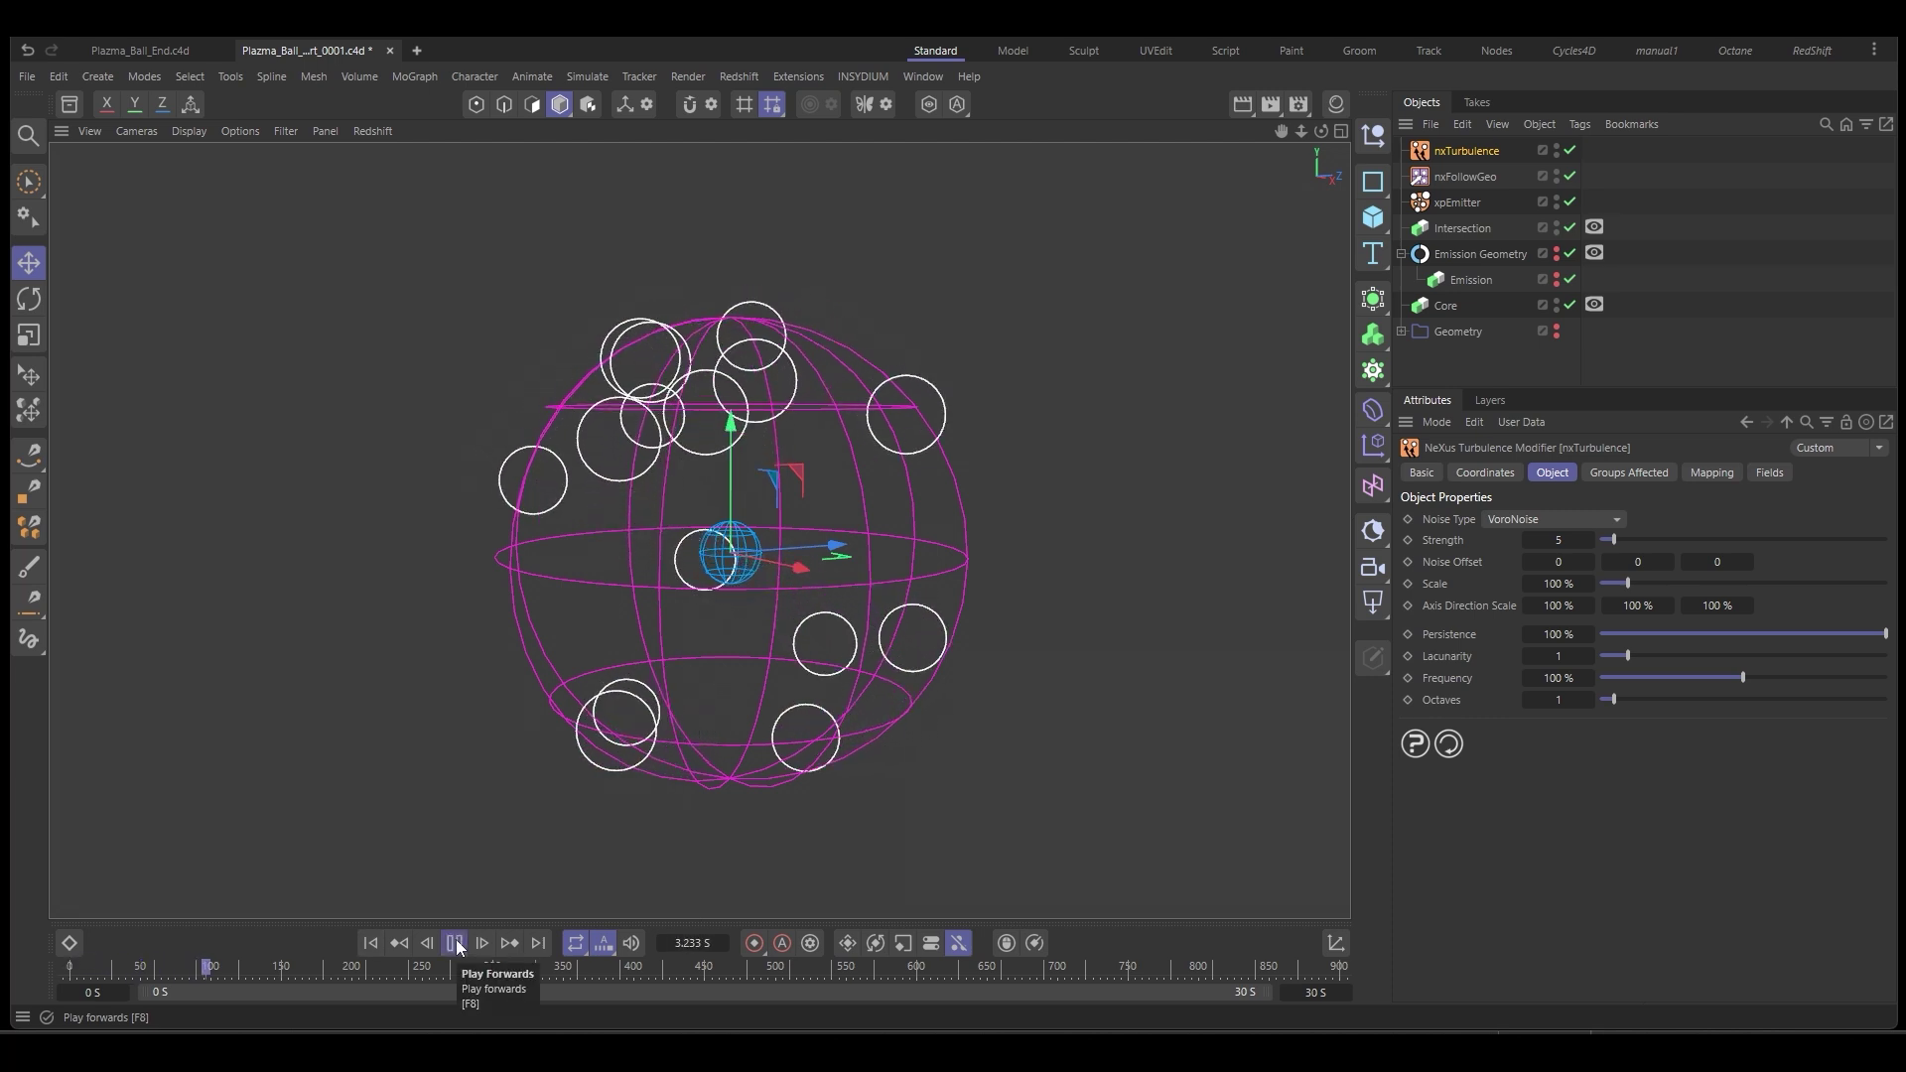
pyautogui.click(455, 943)
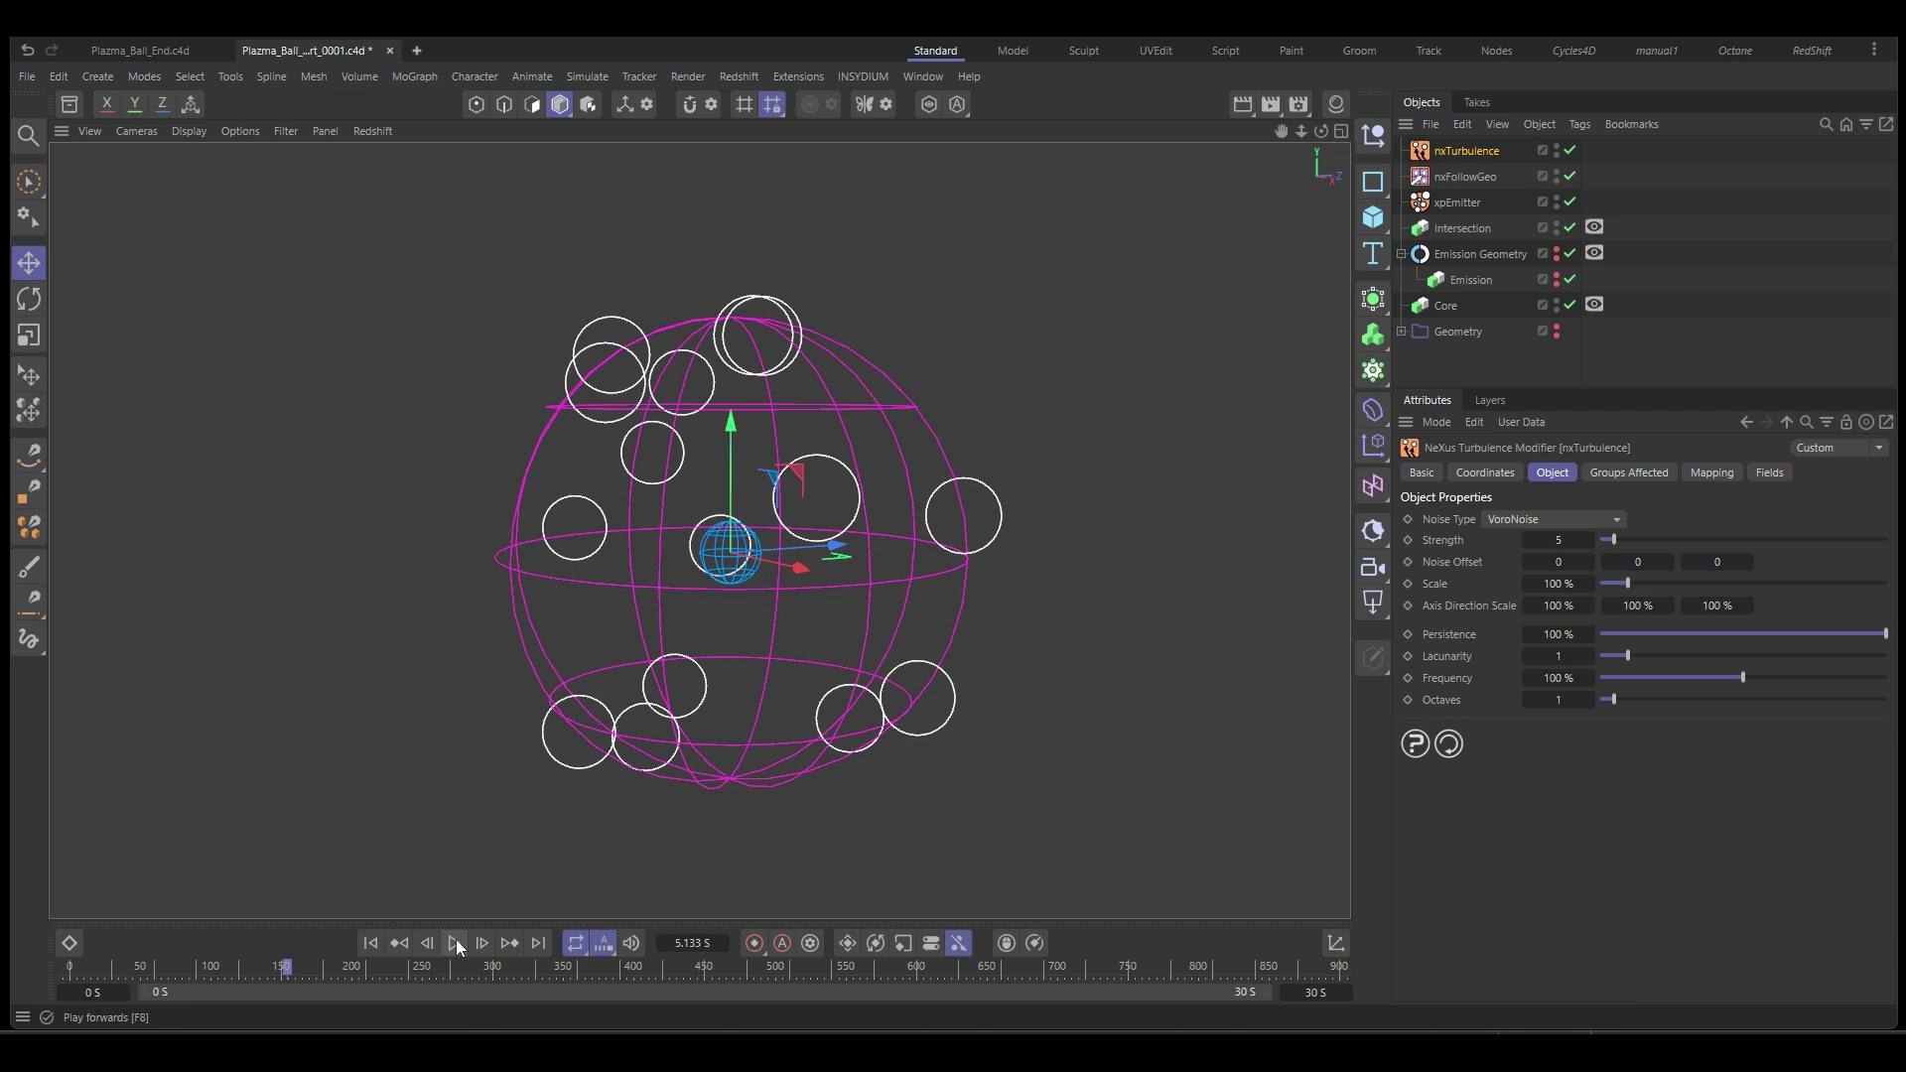
pyautogui.click(371, 942)
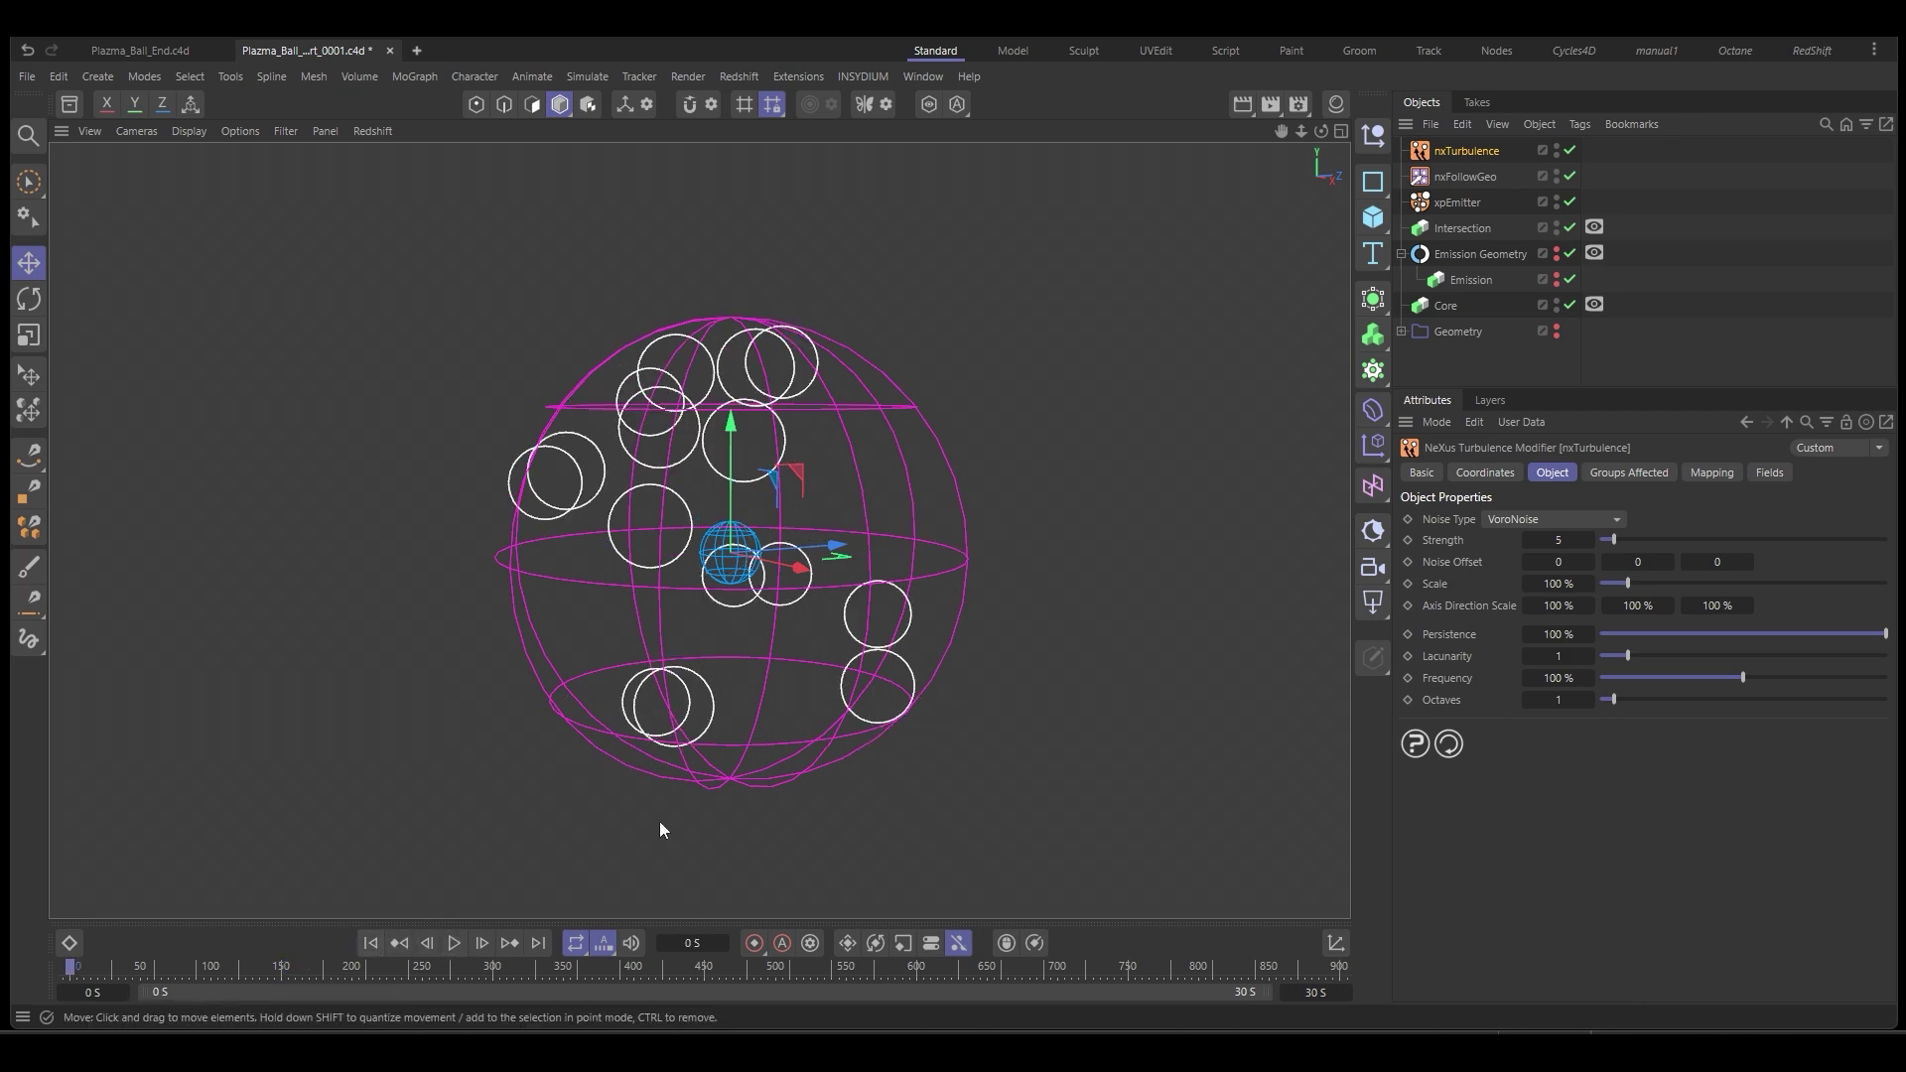
pyautogui.keyDown('alt'); pyautogui.moveTo(985, 682); pyautogui.dragTo(921, 705); pyautogui.keyUp('alt')
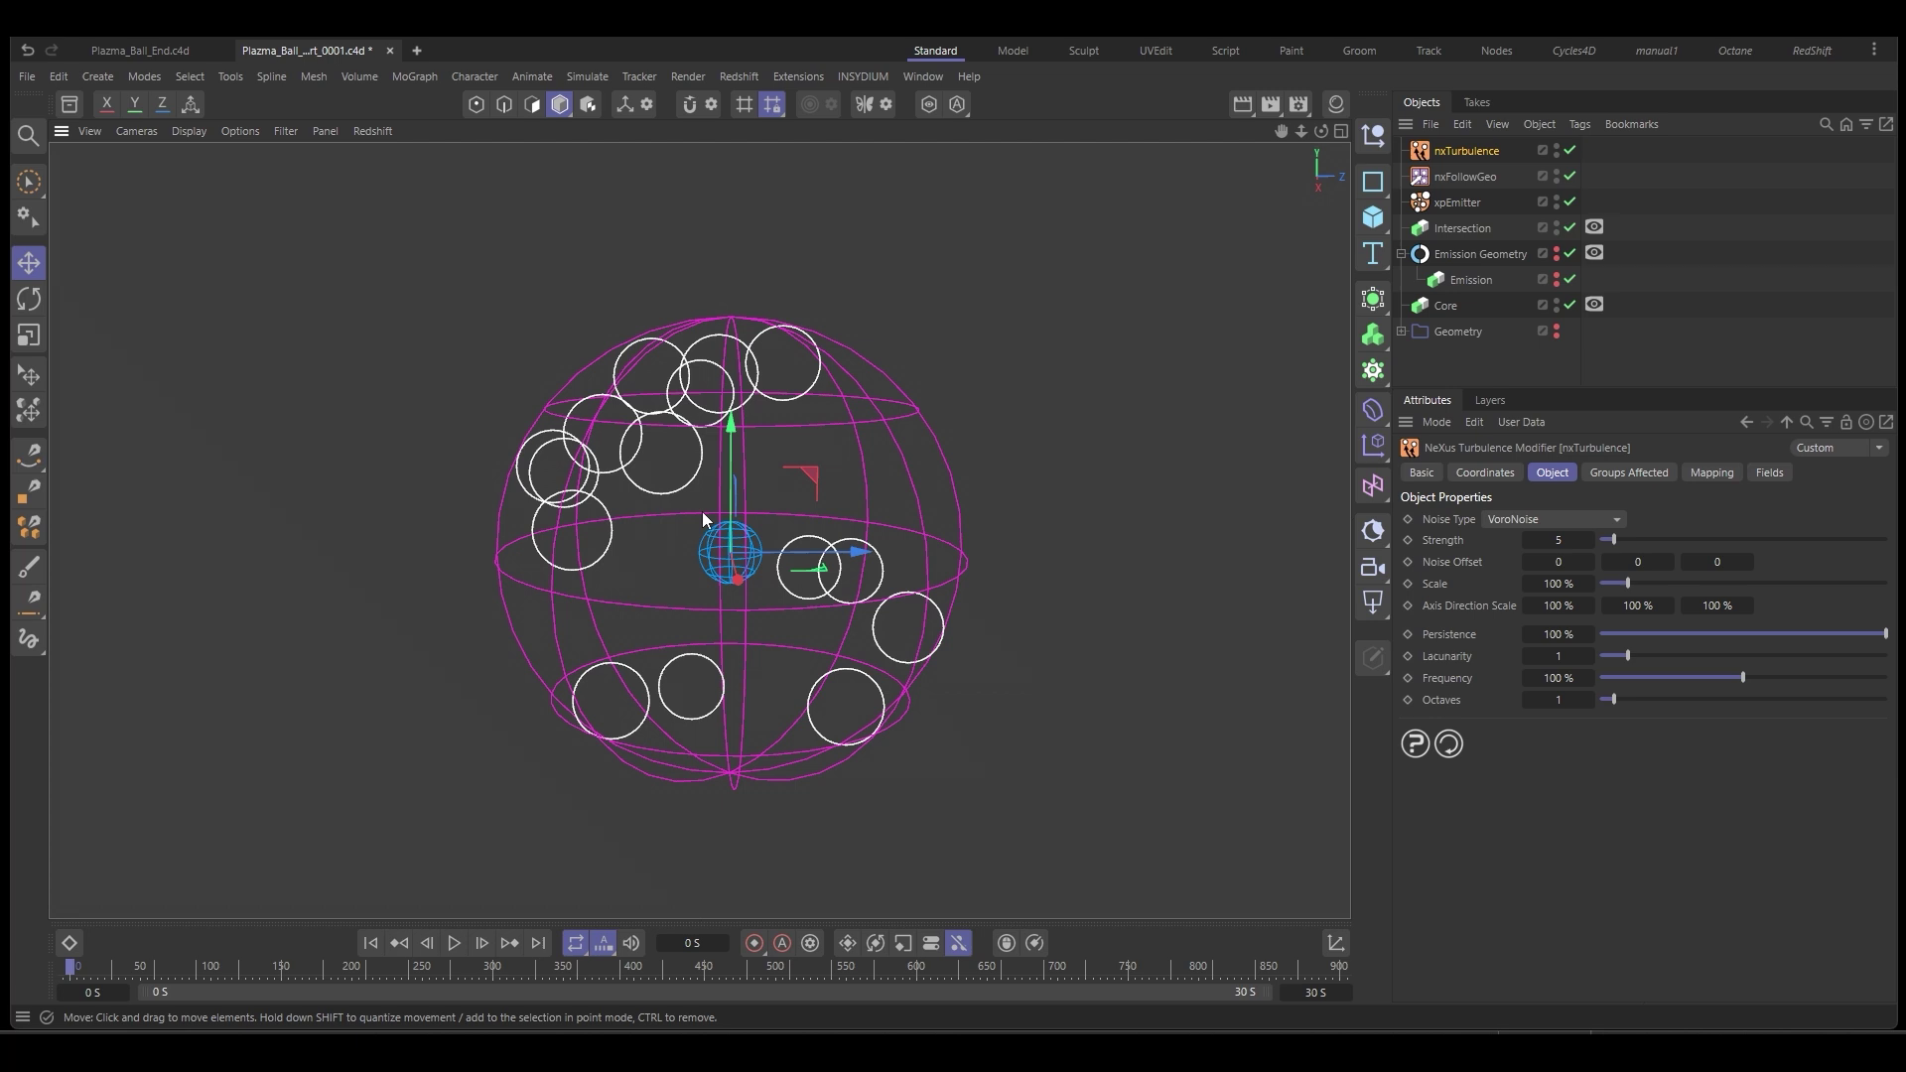
# Add an mtSplineFX with Core as start object and xpEmitter as end object, then play and rewind.
pyautogui.click(863, 77)
pyautogui.moveTo(906, 211)
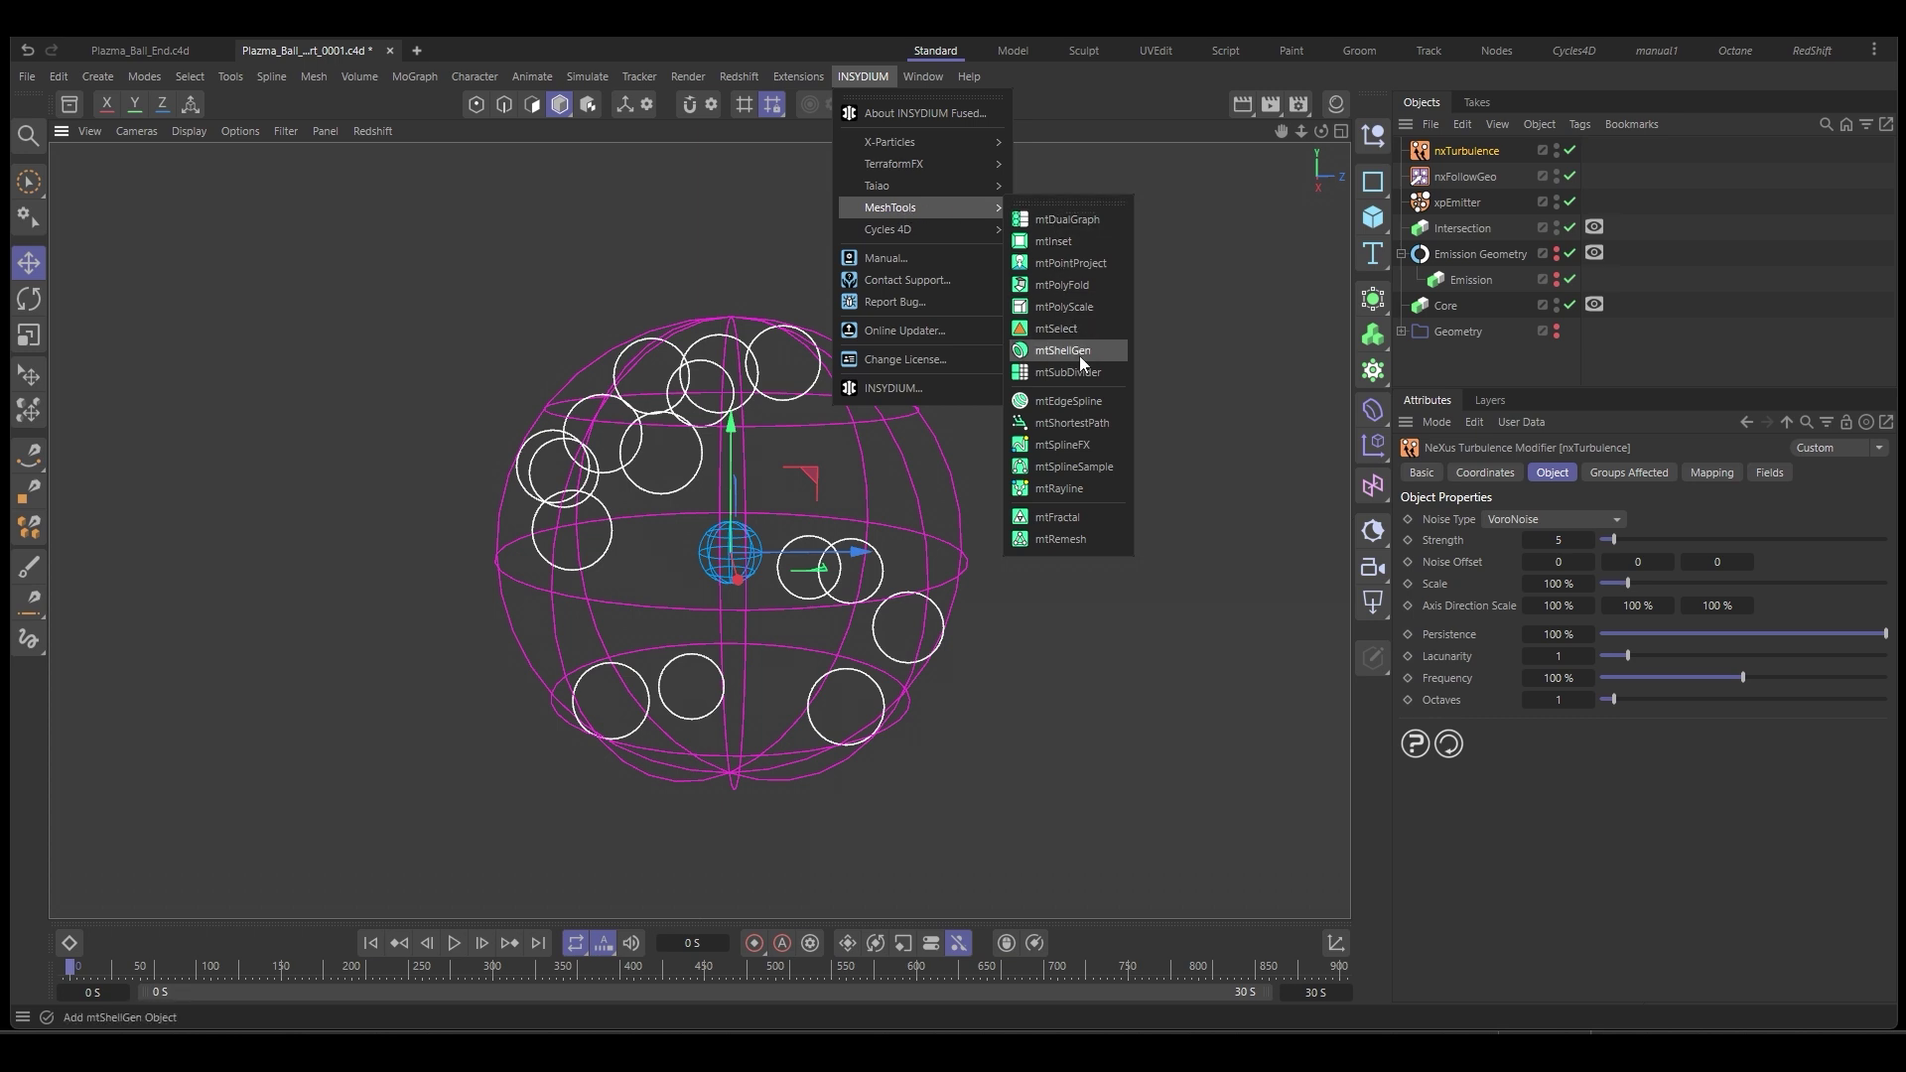
pyautogui.click(1079, 453)
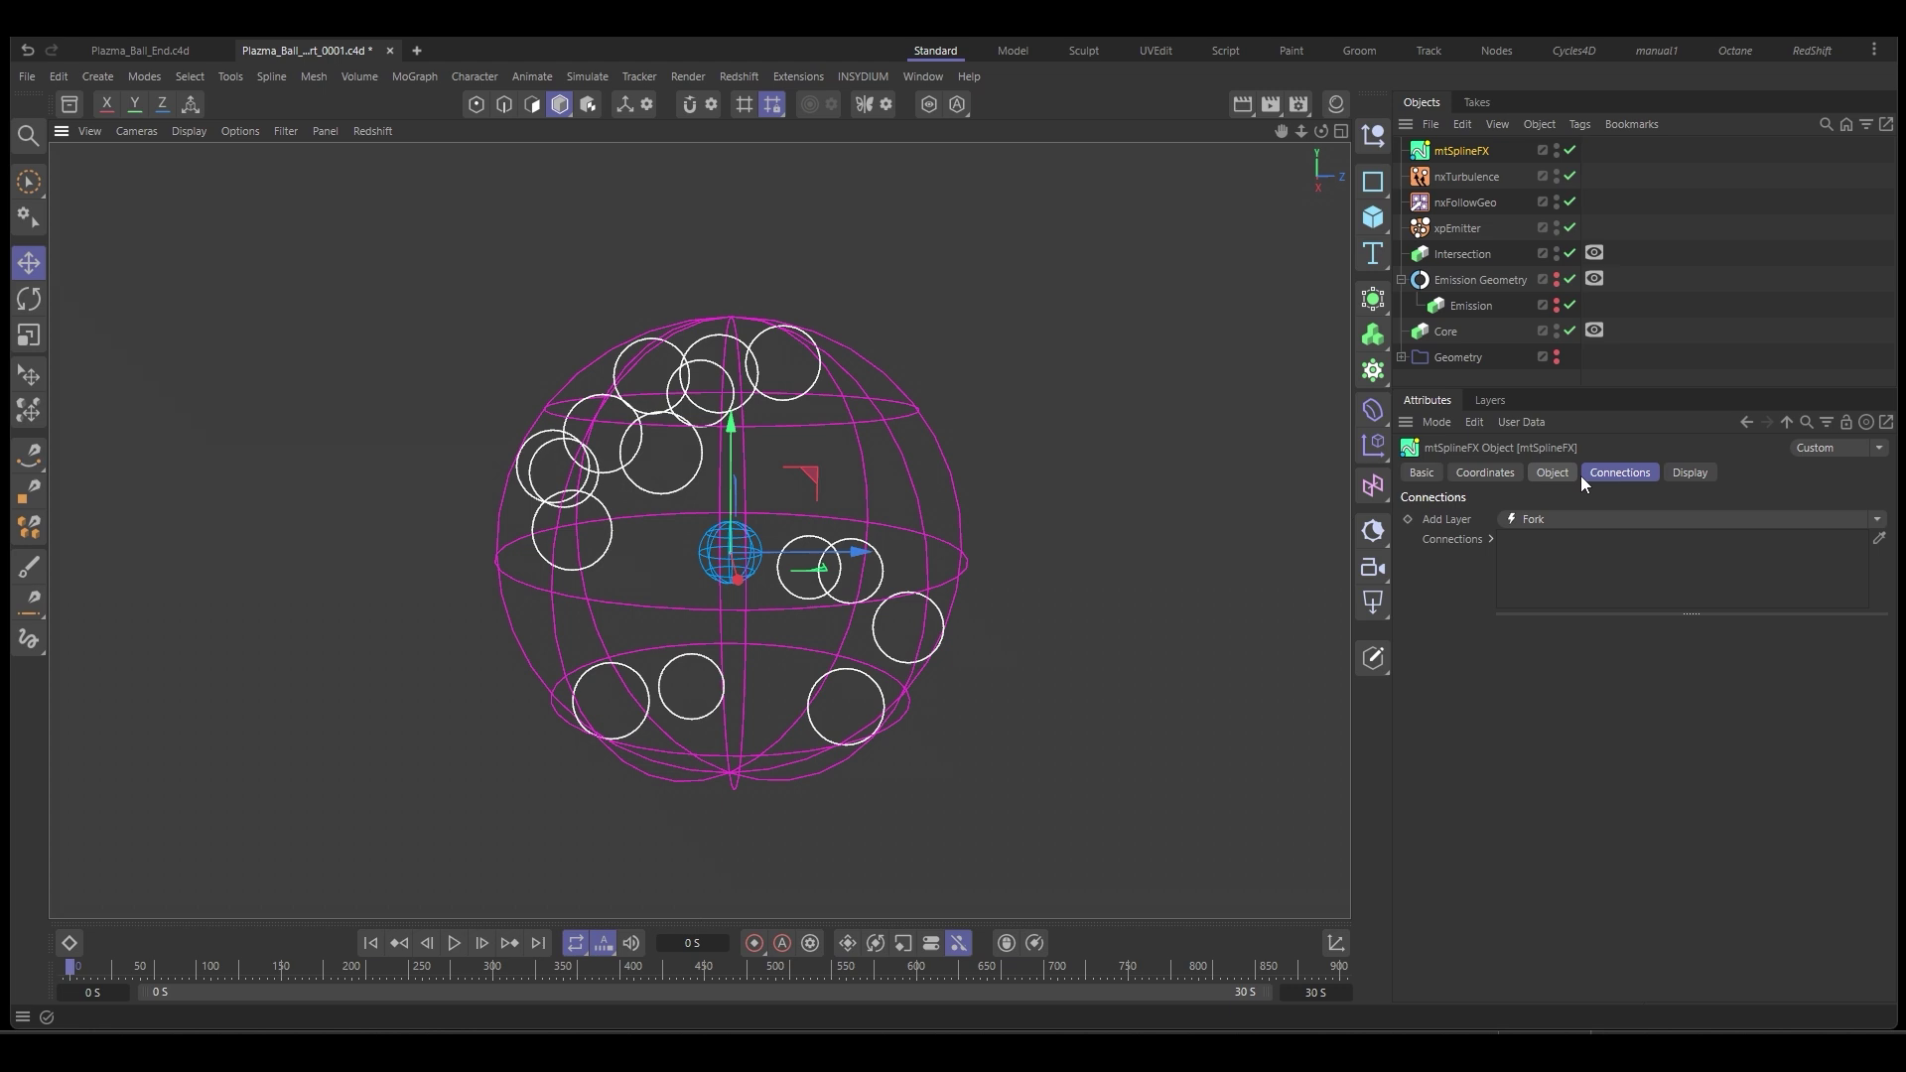
pyautogui.click(1552, 473)
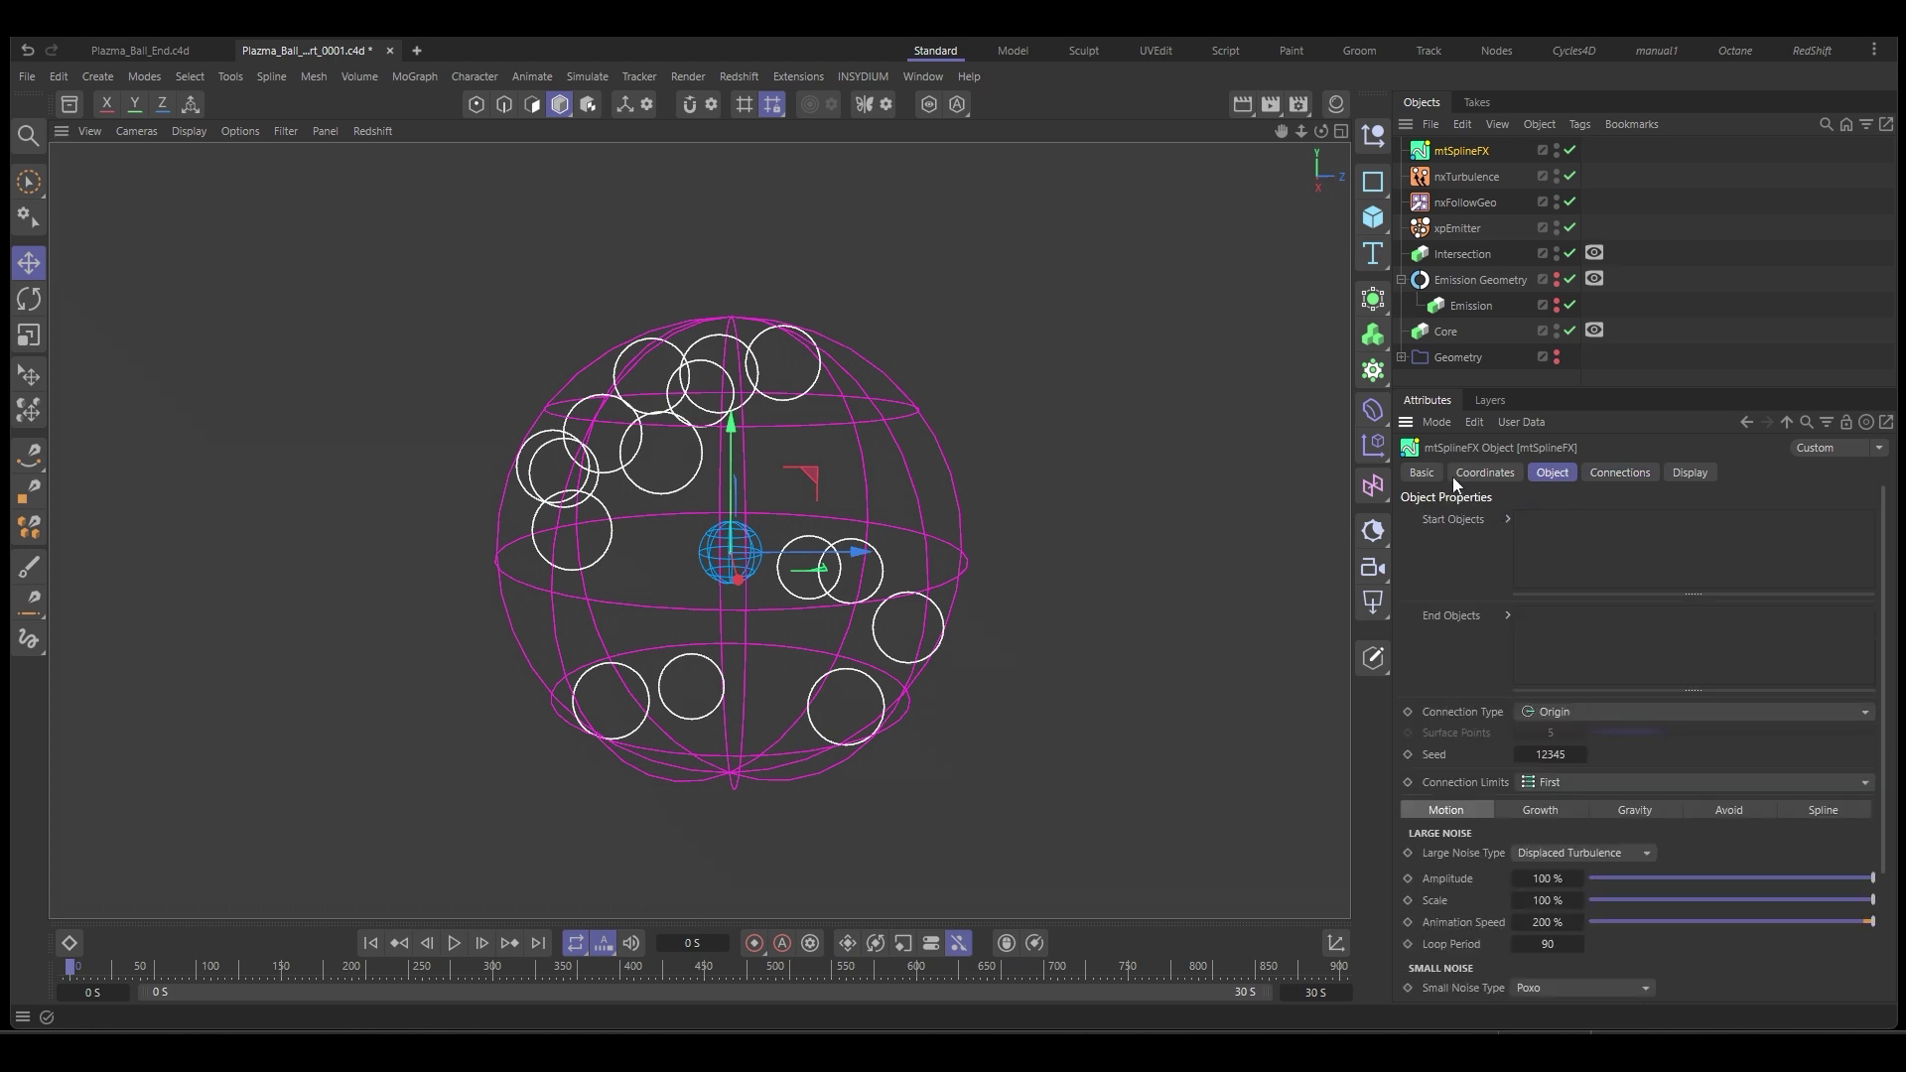
pyautogui.moveTo(1445, 332); pyautogui.dragTo(1542, 538)
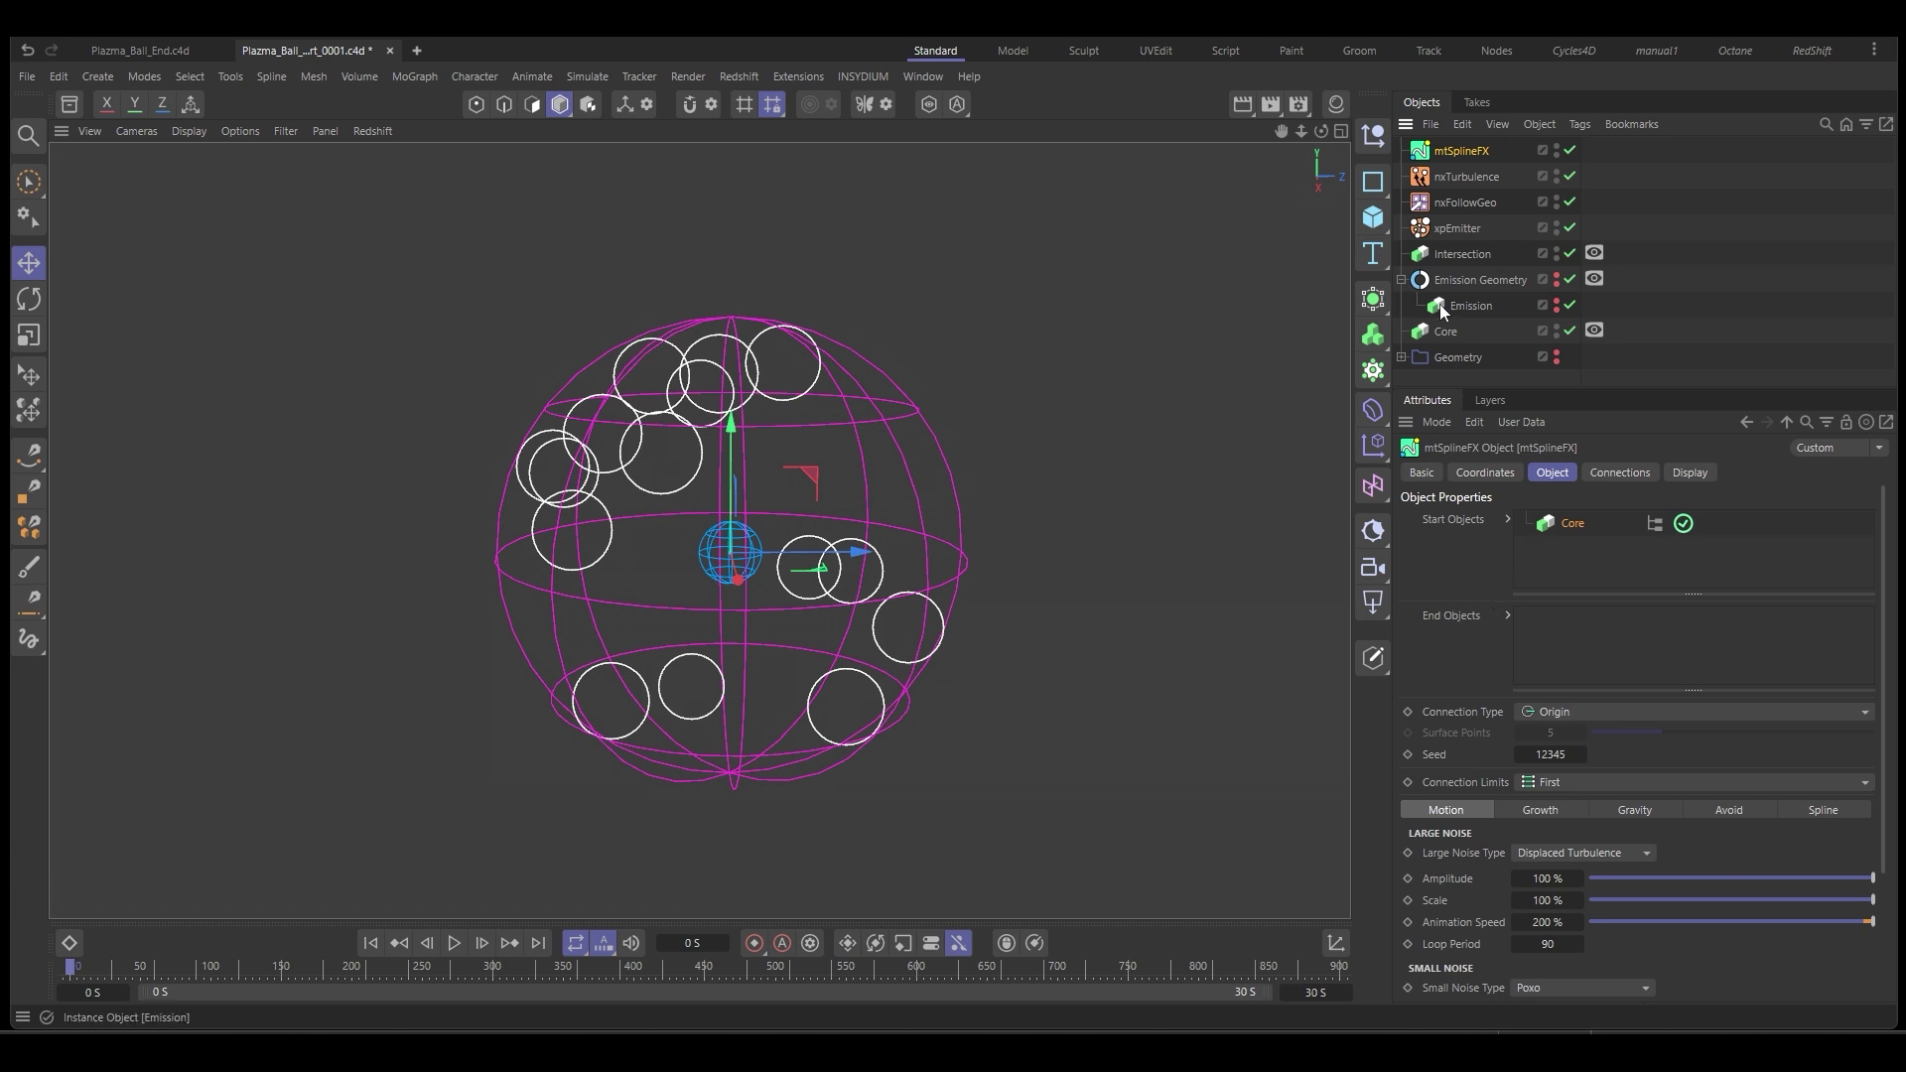
pyautogui.moveTo(1443, 228); pyautogui.dragTo(1556, 625)
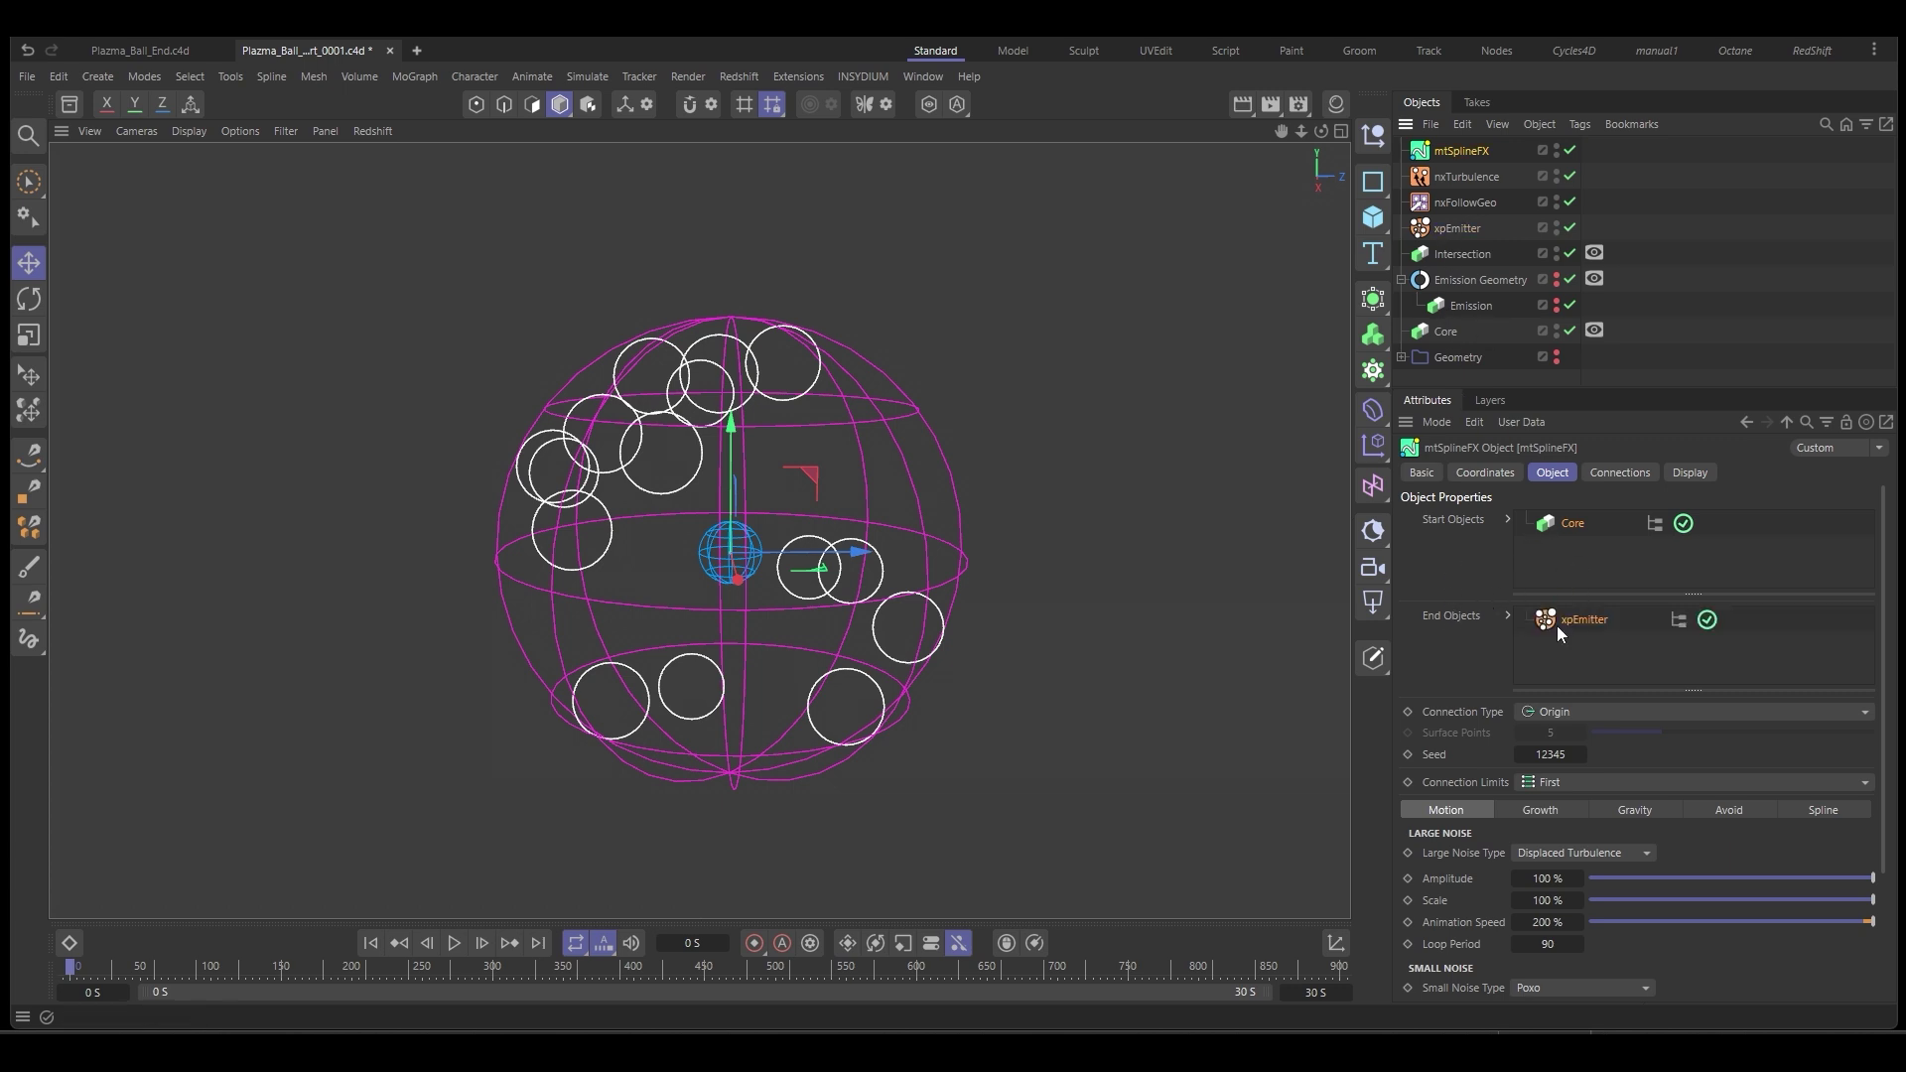
pyautogui.click(453, 942)
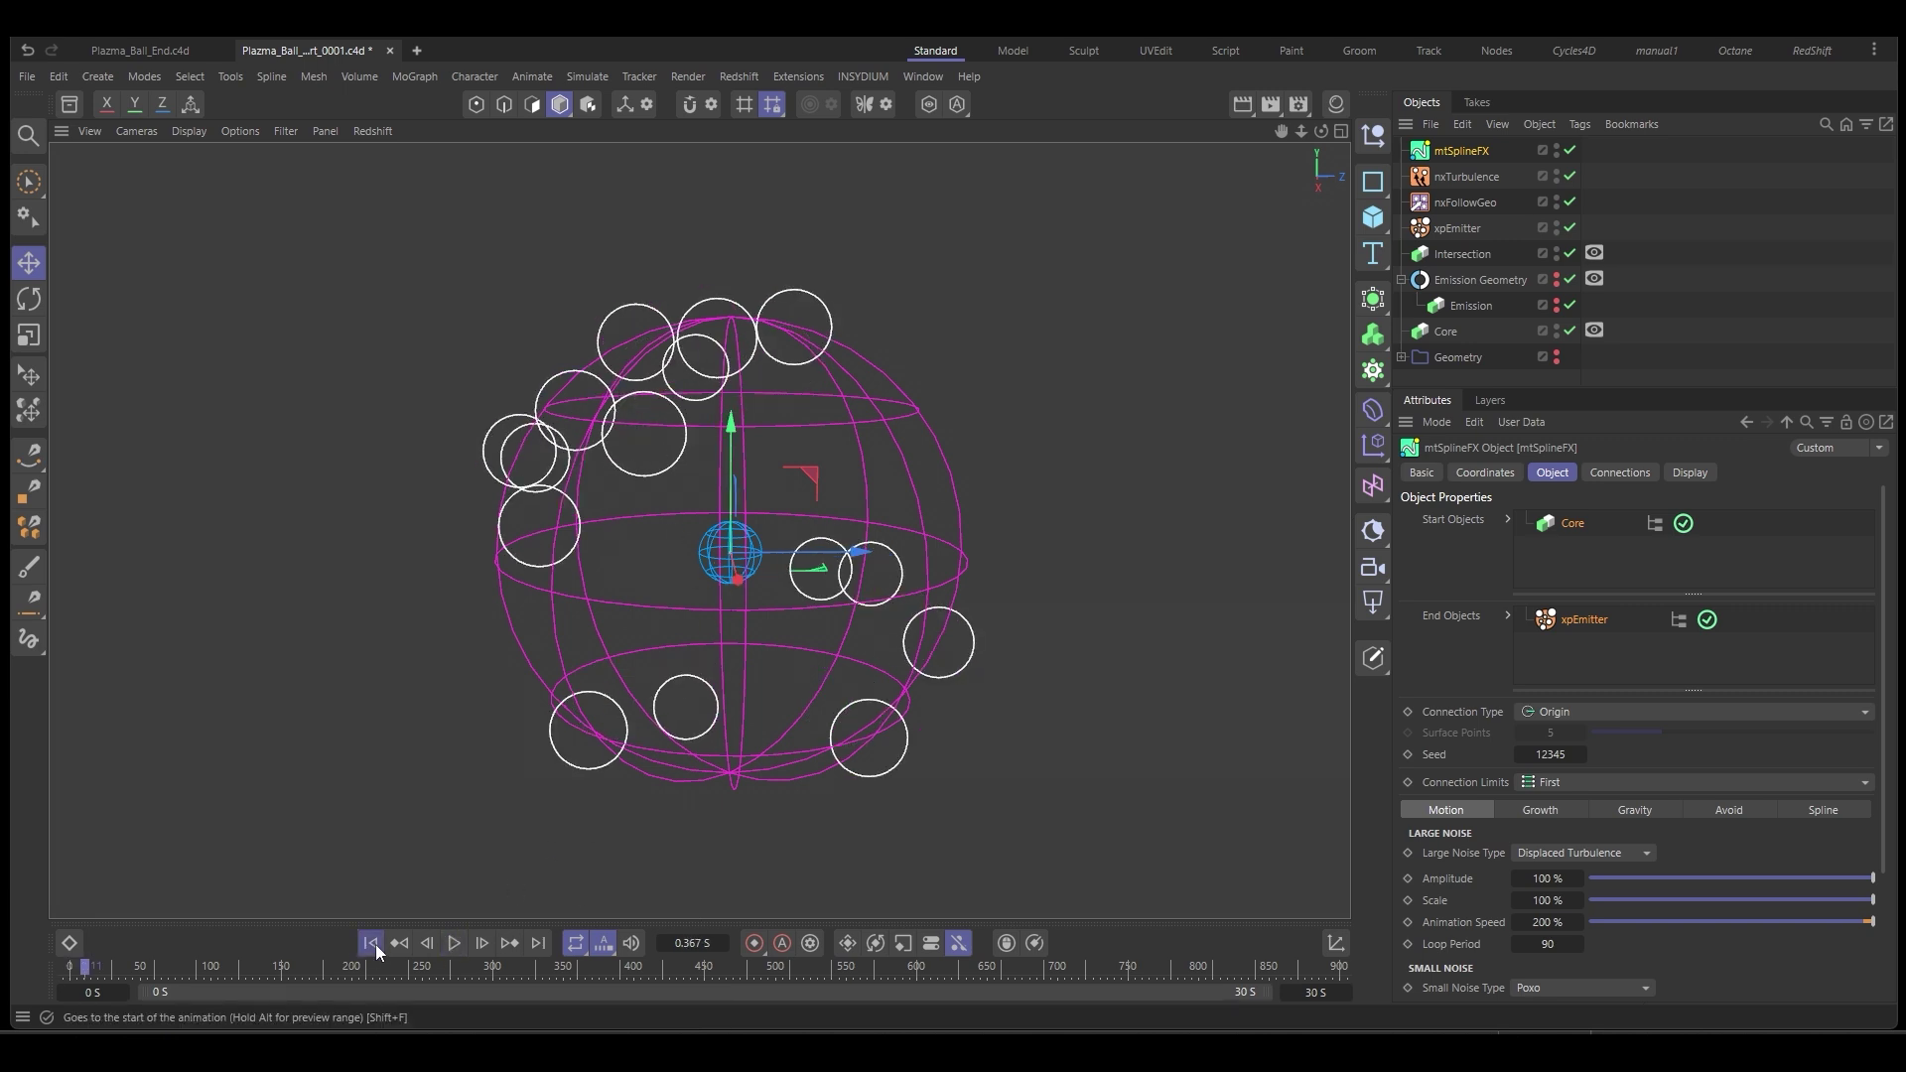
pyautogui.click(373, 943)
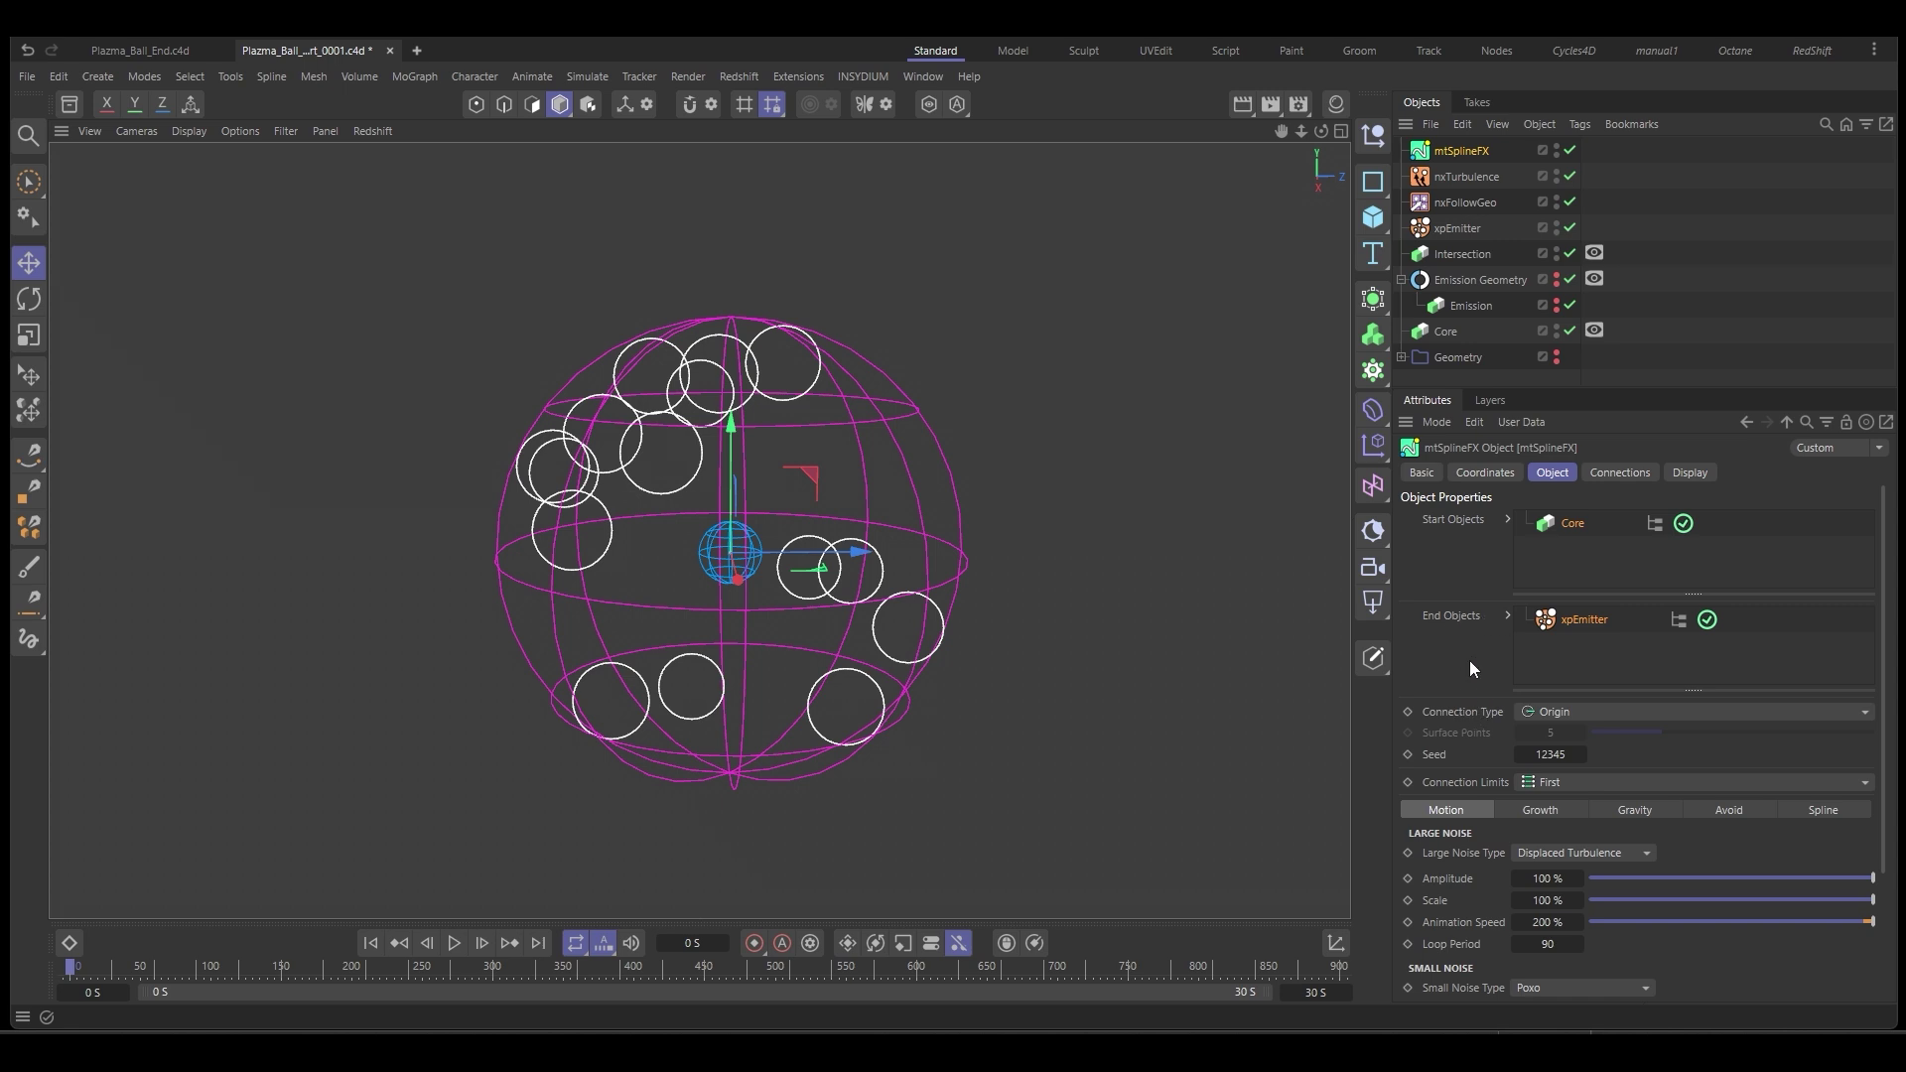
# Switch the mtSplineFX Connection Type to Points and orbit to view the arcs.
pyautogui.click(1589, 710)
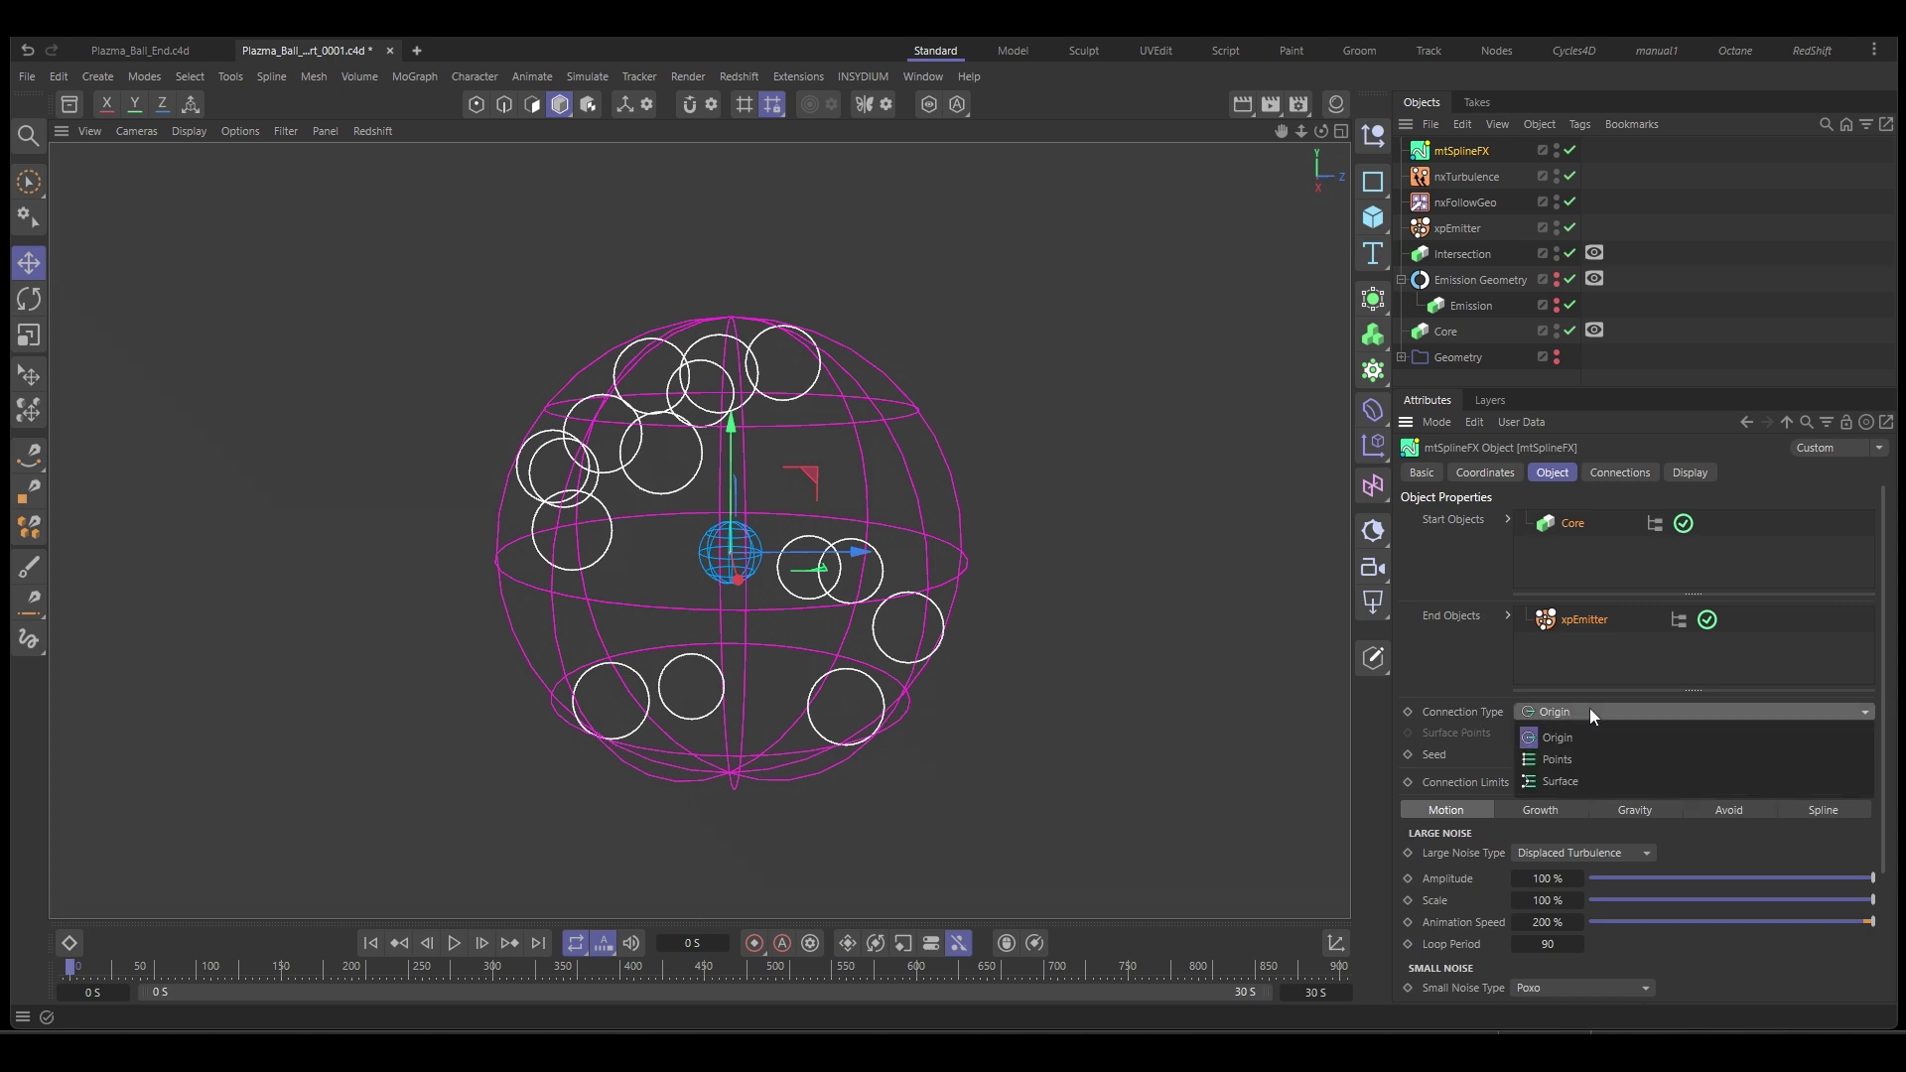
pyautogui.click(1587, 758)
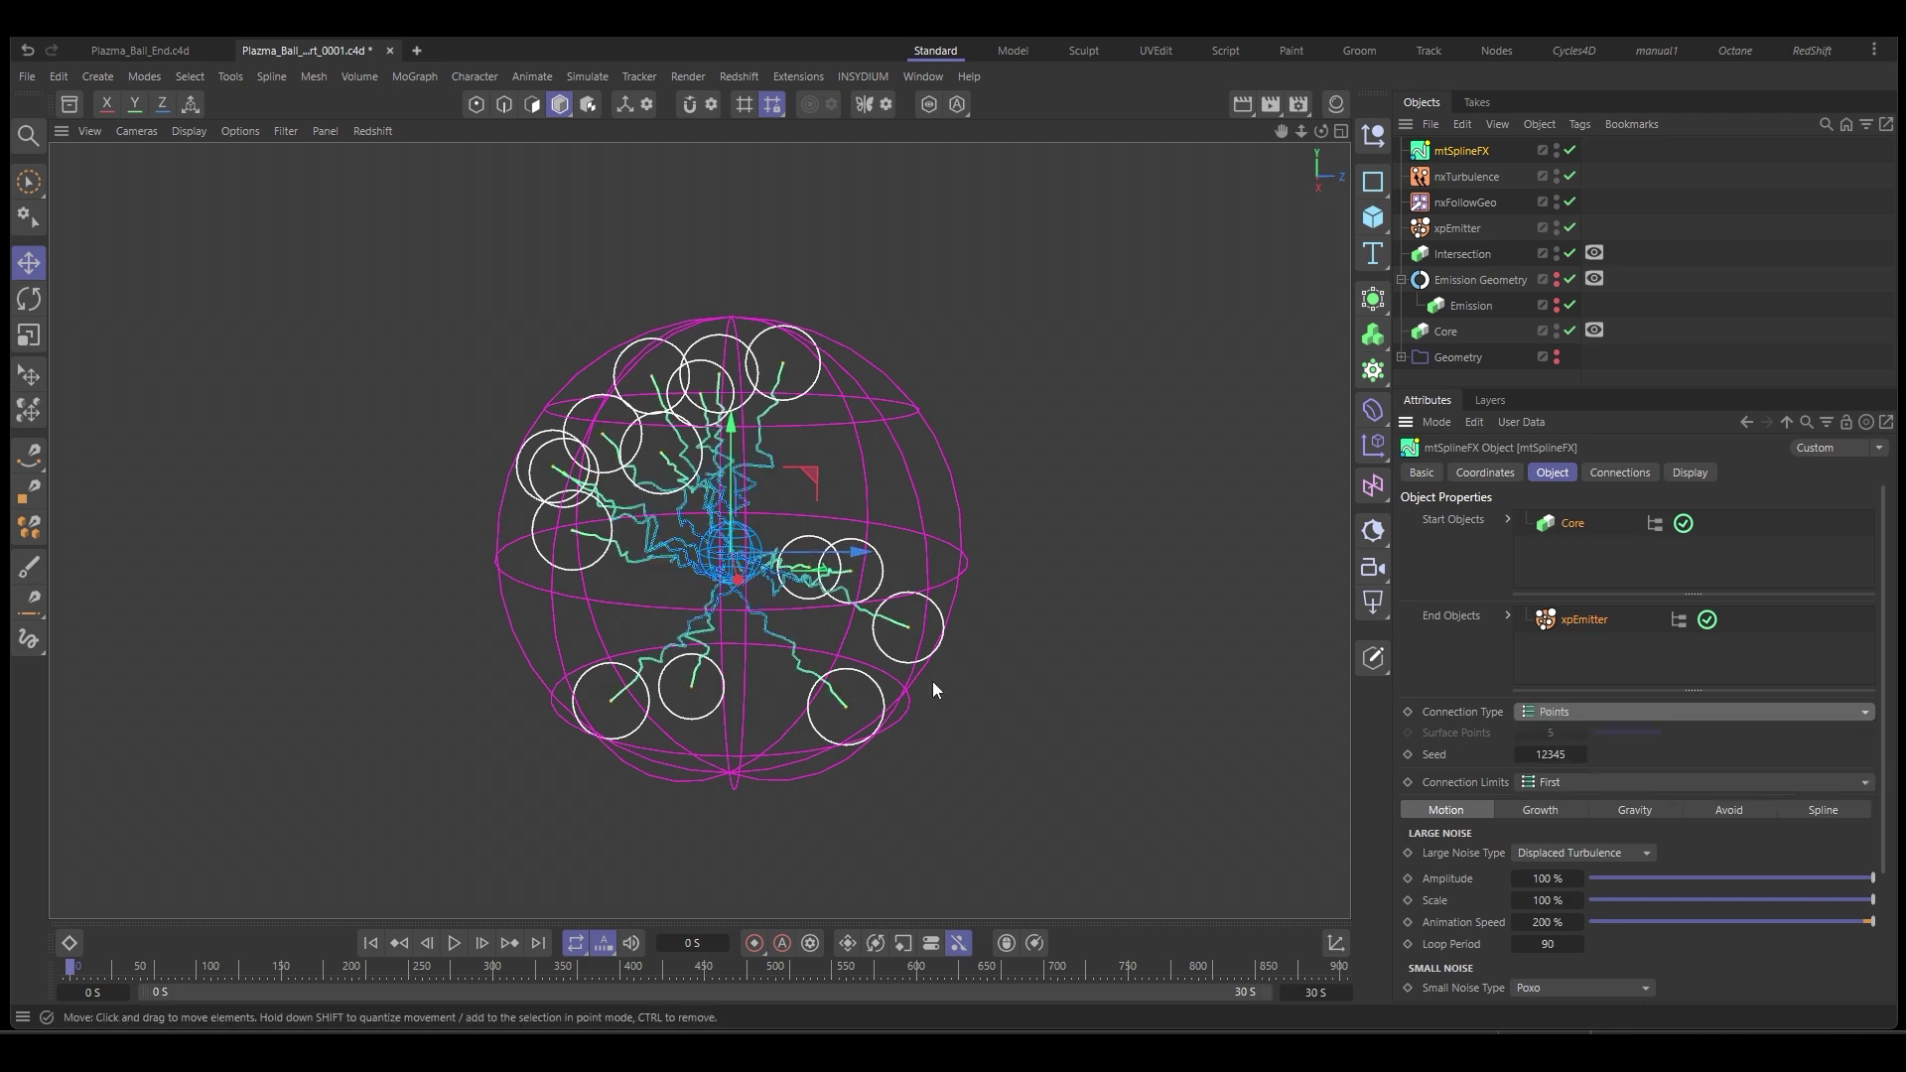
pyautogui.keyDown('alt'); pyautogui.moveTo(932, 681); pyautogui.dragTo(925, 742); pyautogui.keyUp('alt')
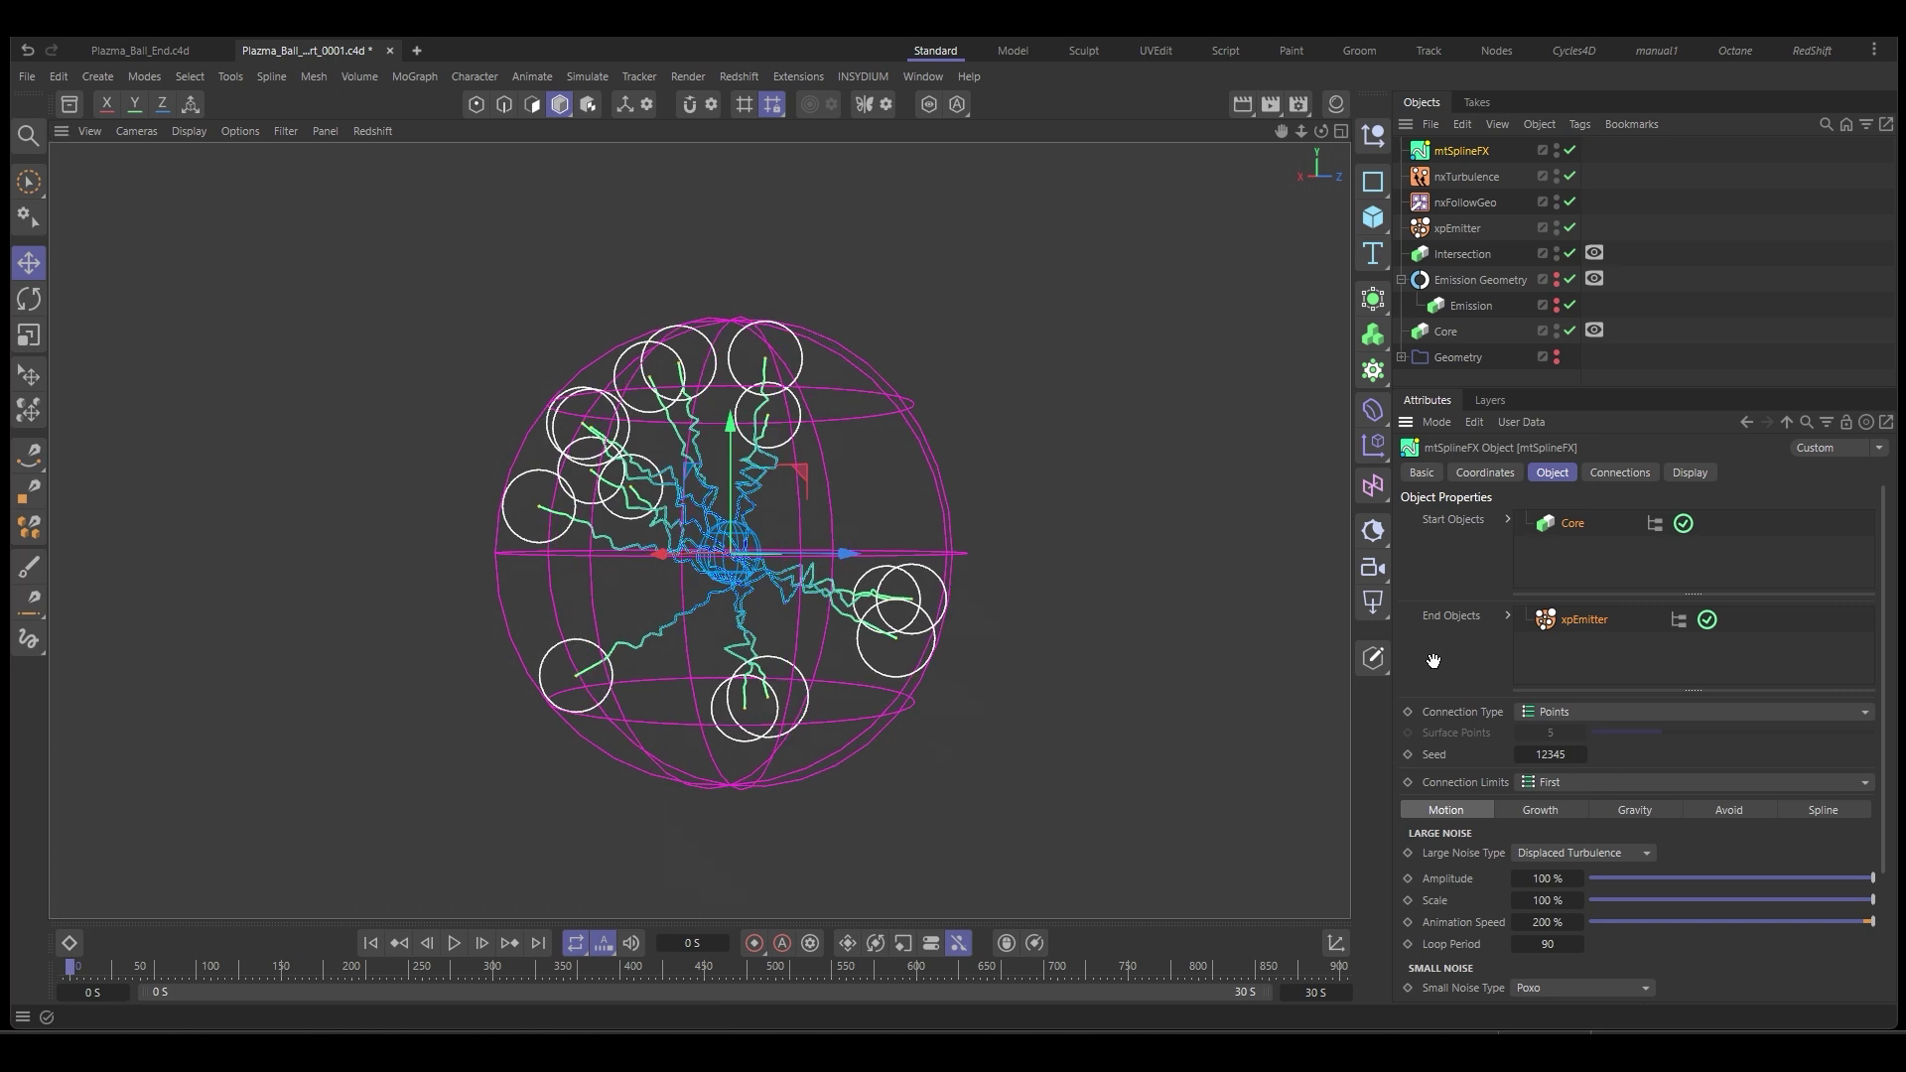
# Set Small Noise Amplitude to 0 % and Large Noise to Noise at 879 % scale, 20 % speed, then preview.
pyautogui.scroll(-5, 1433, 660)
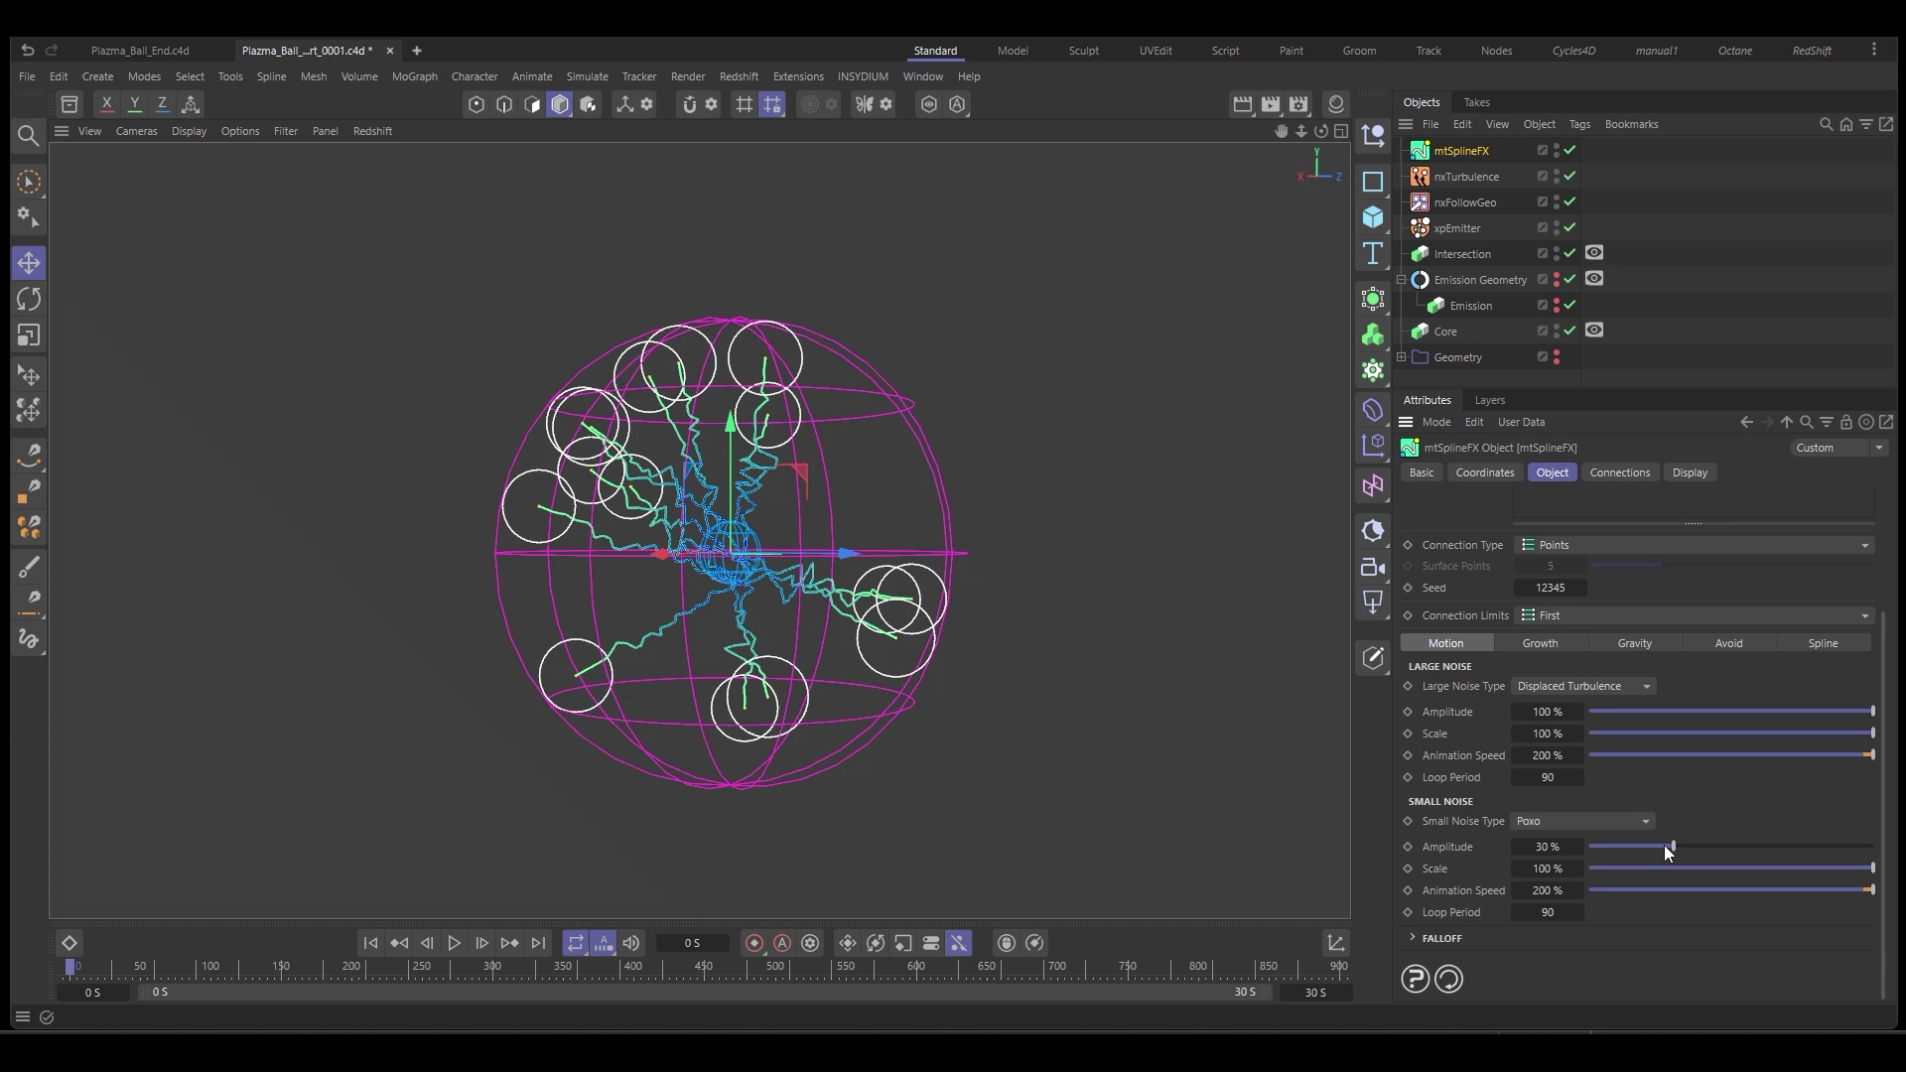
pyautogui.moveTo(1673, 846); pyautogui.dragTo(1568, 851)
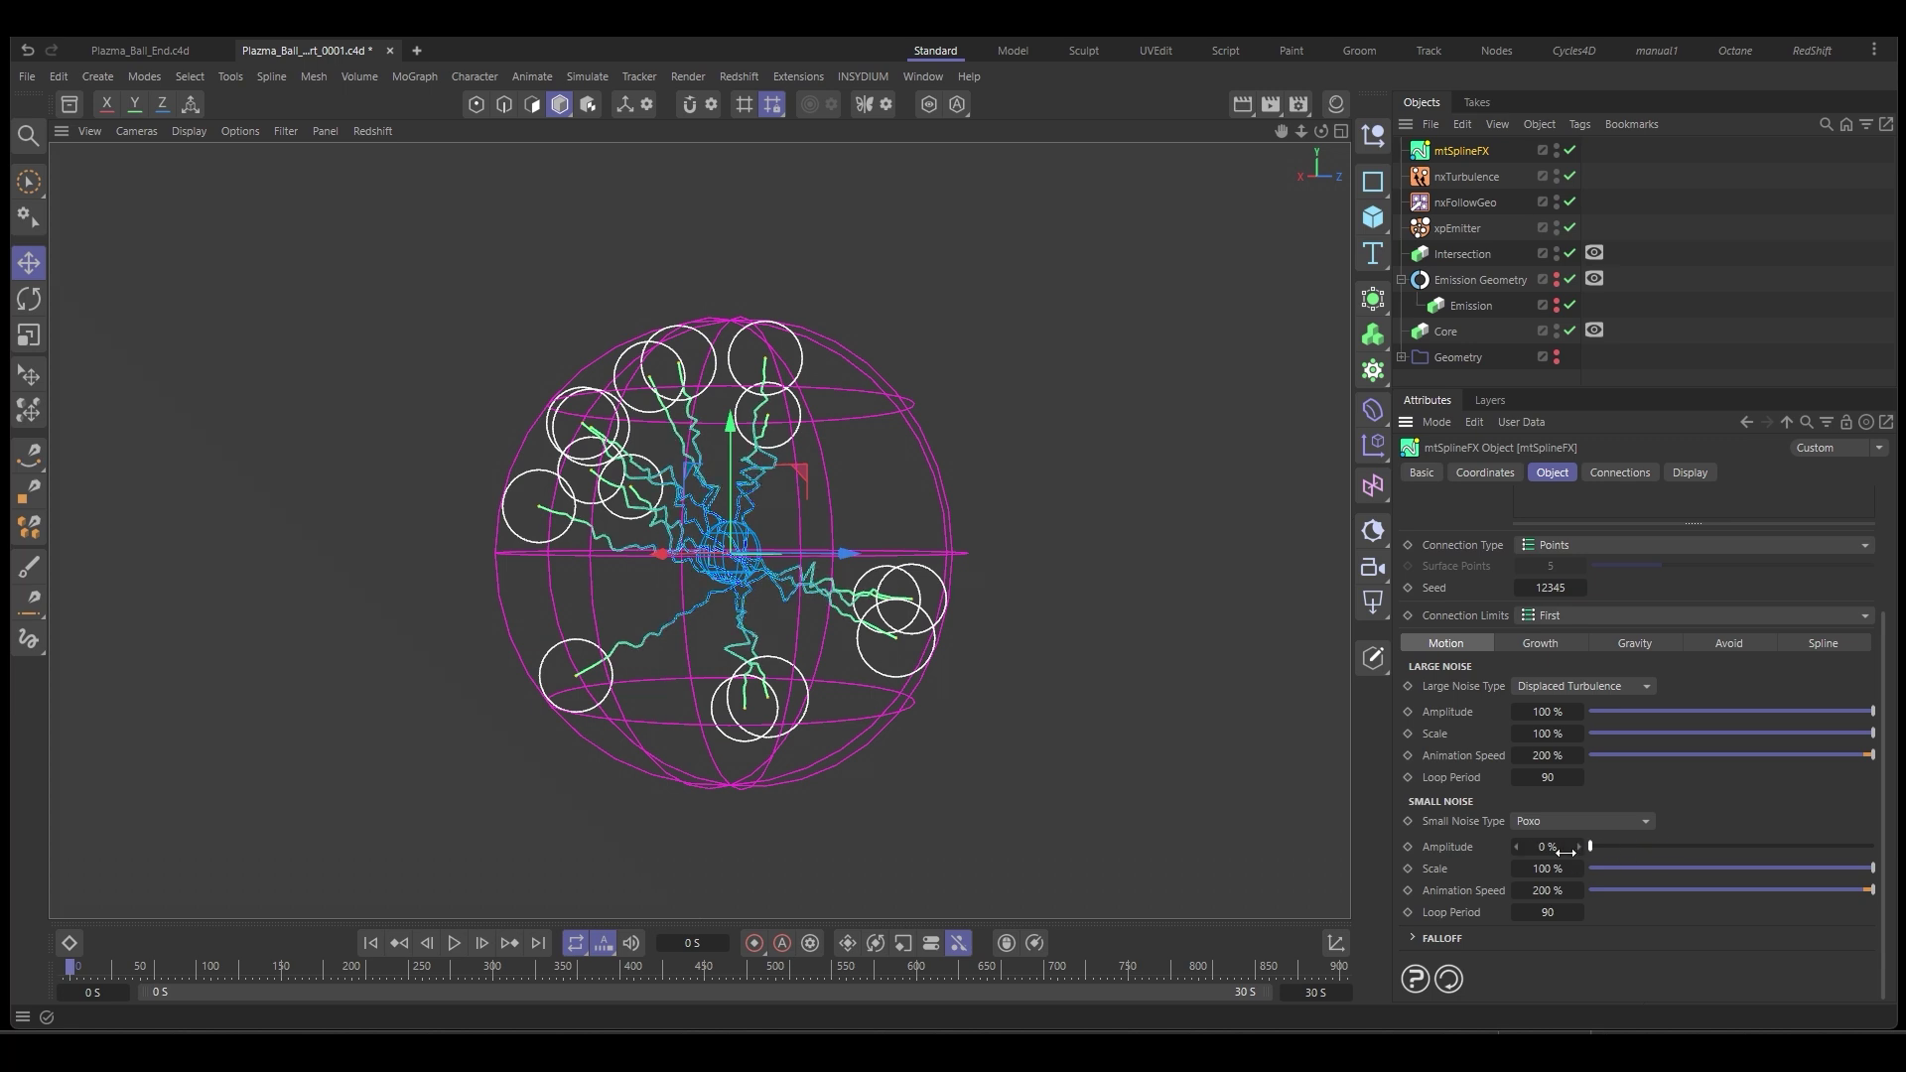
pyautogui.click(1556, 686)
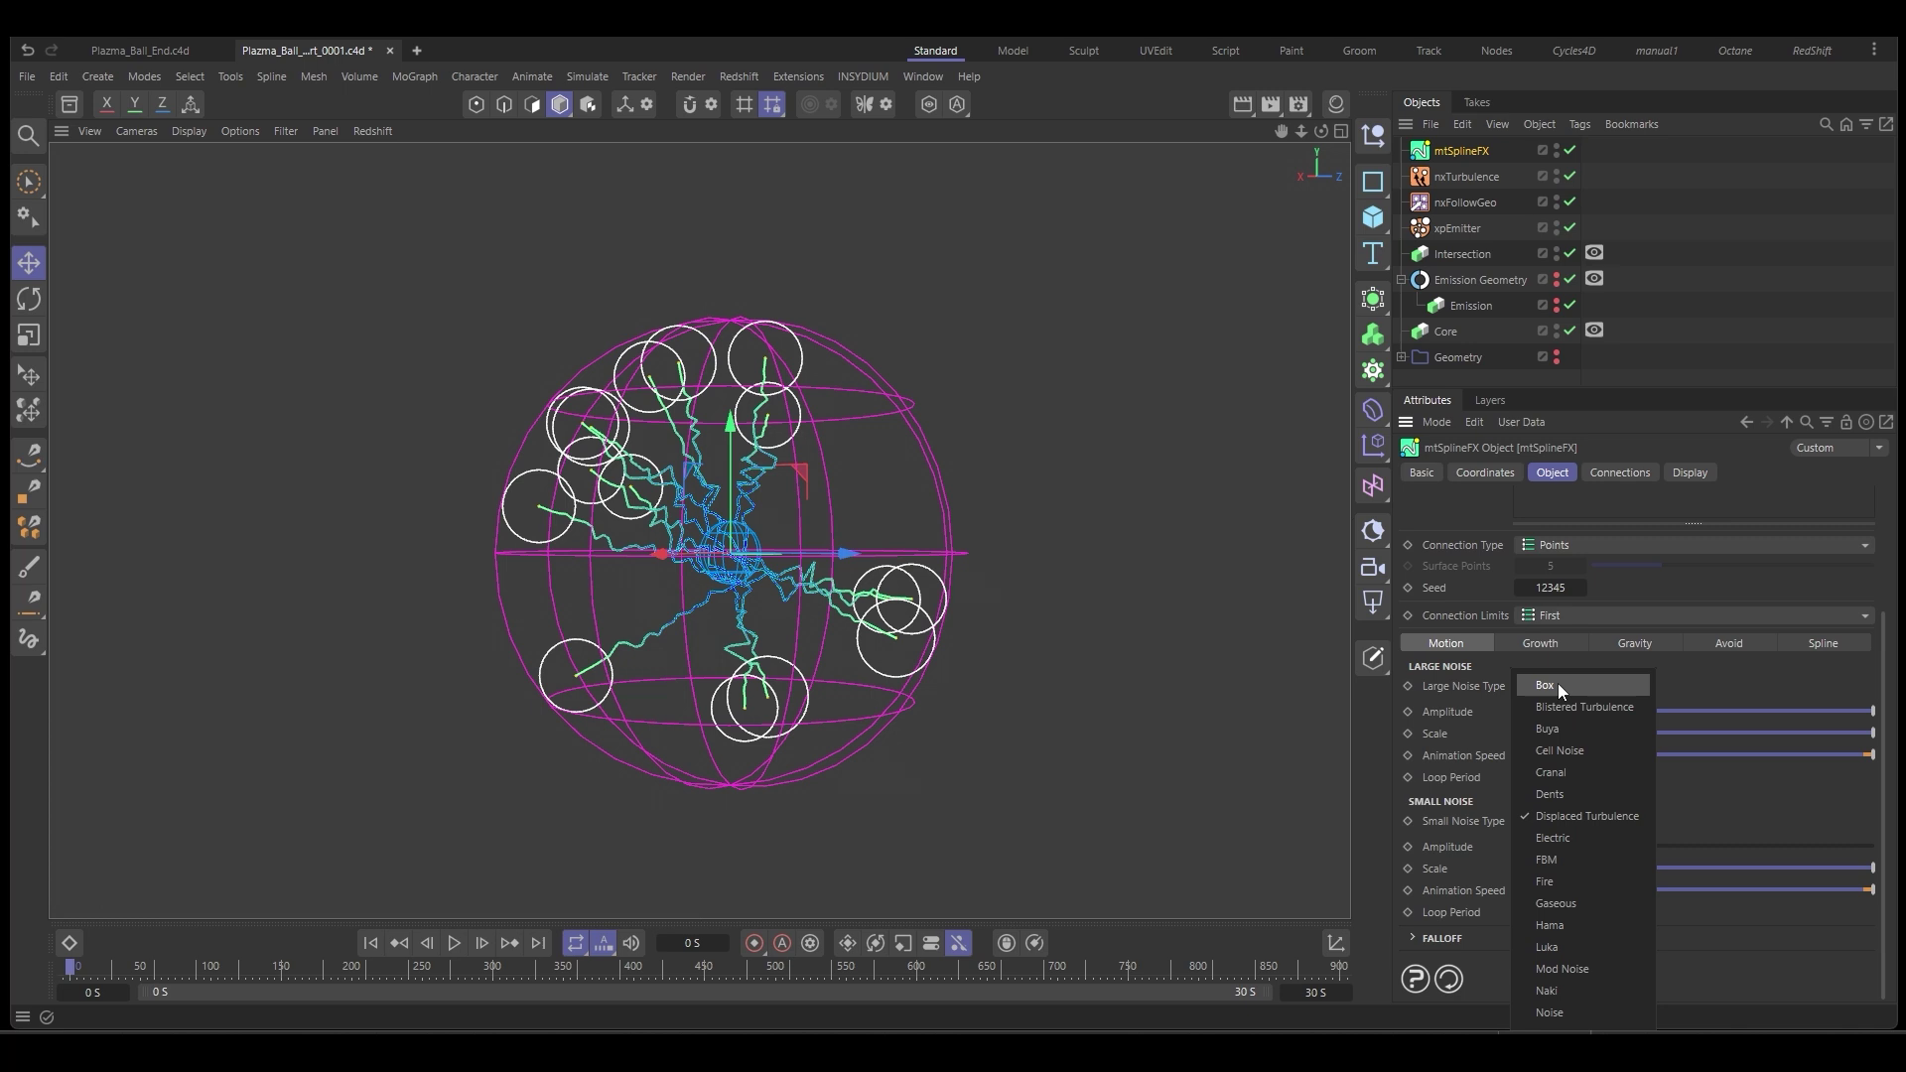
pyautogui.click(1572, 1013)
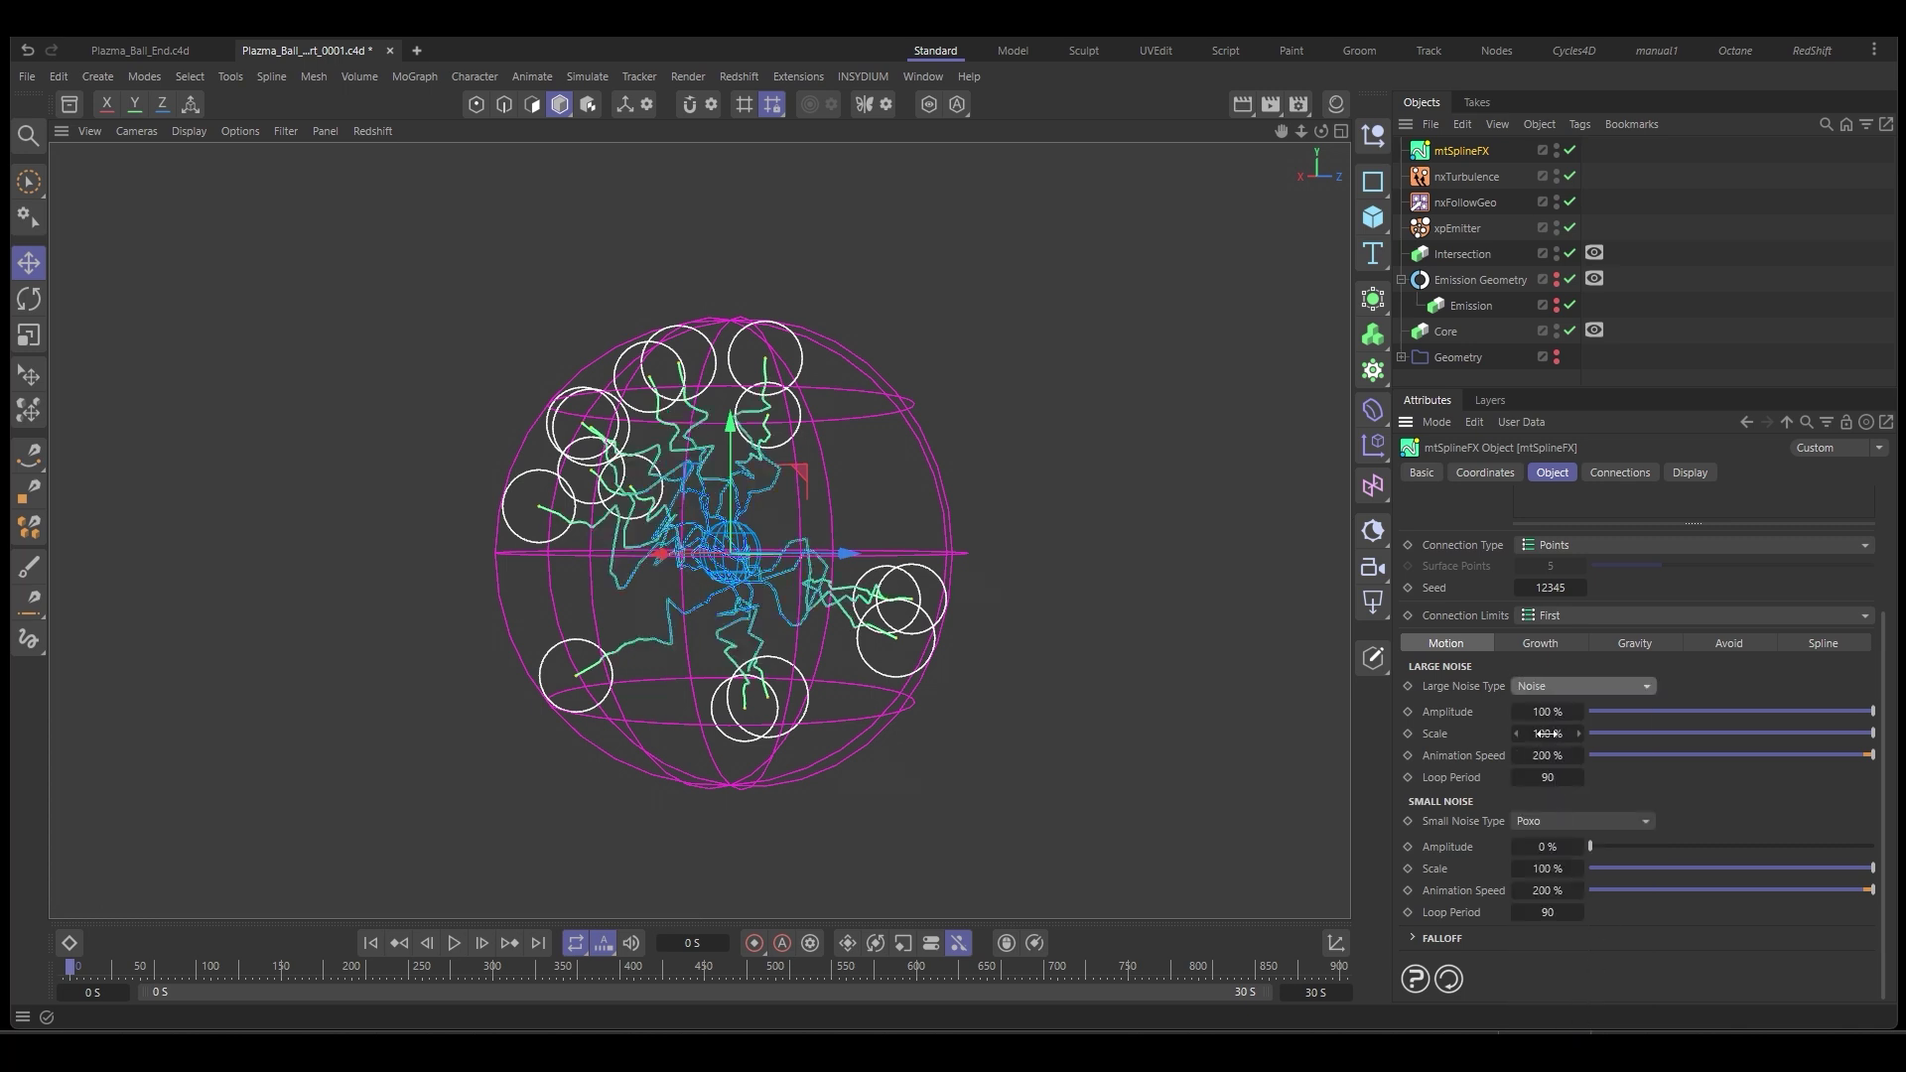
pyautogui.moveTo(1553, 734); pyautogui.dragTo(1854, 734)
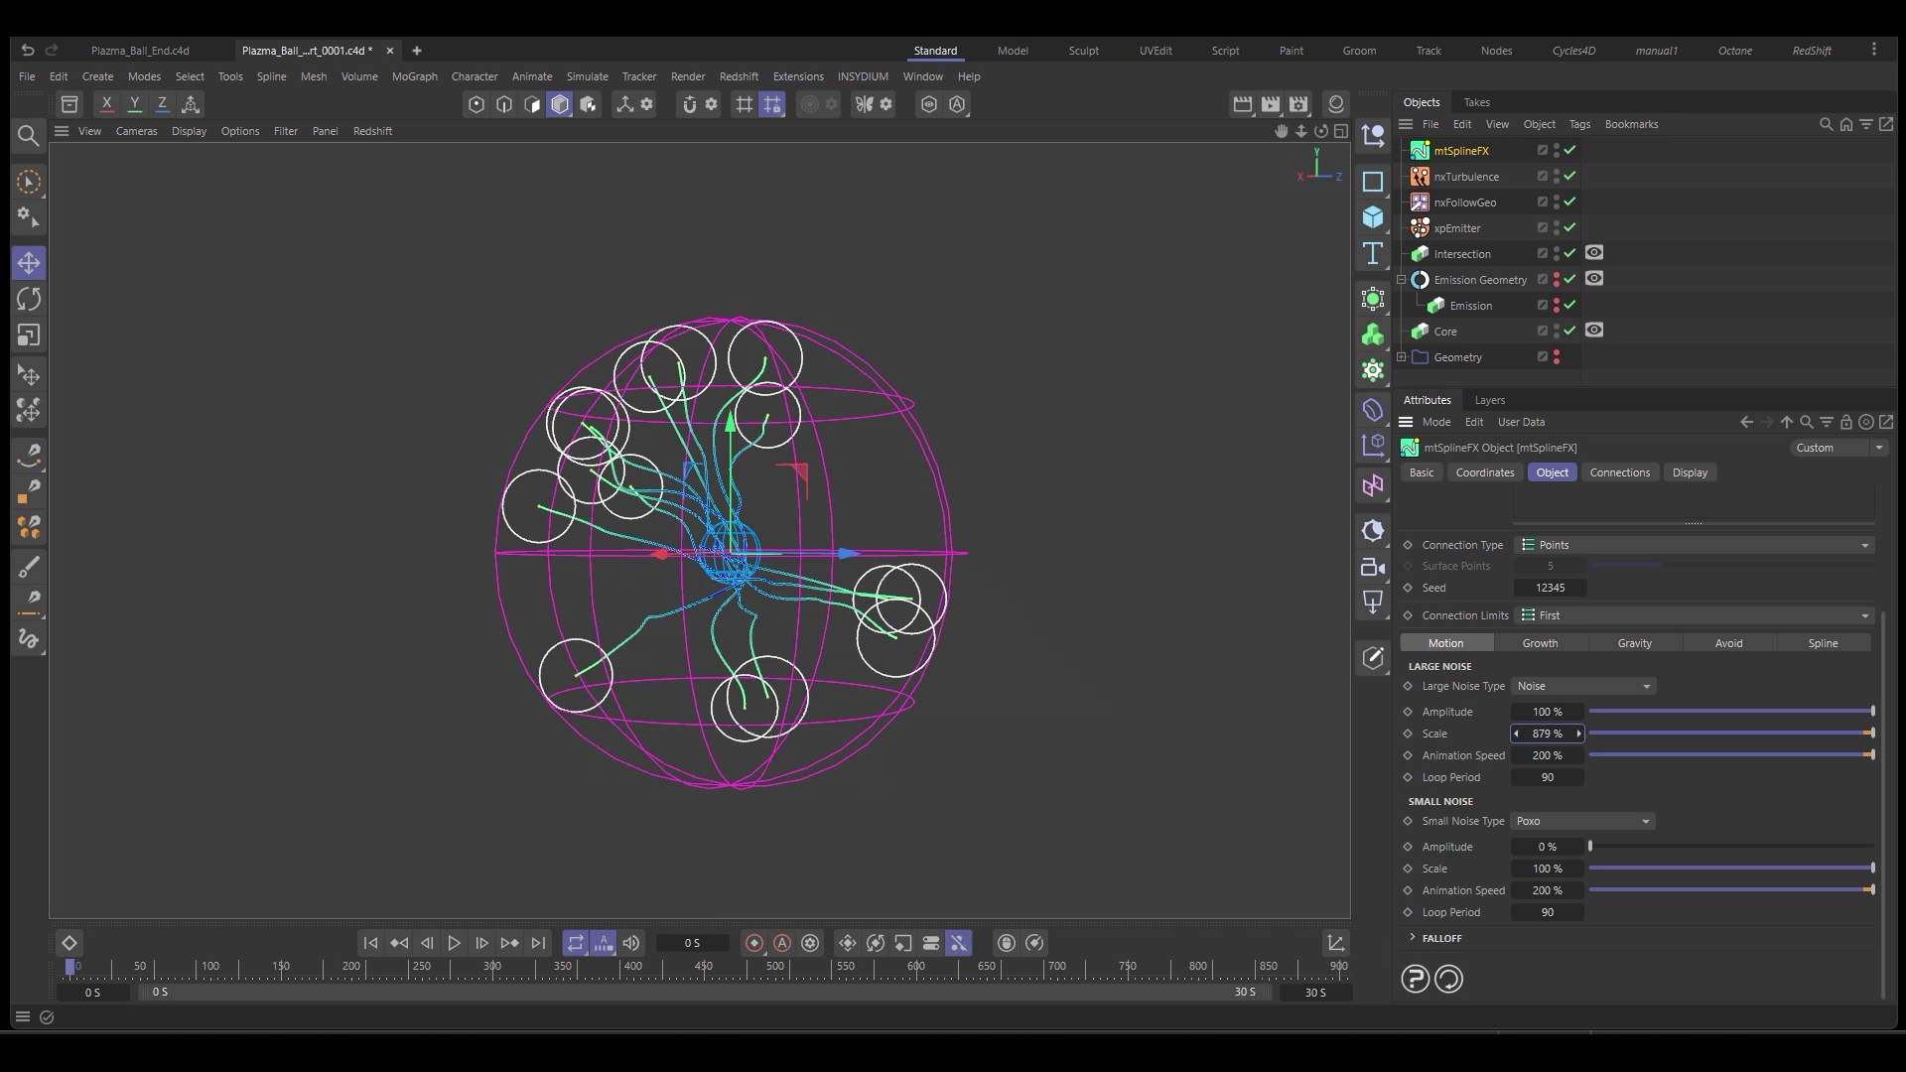
pyautogui.click(1546, 754)
pyautogui.write('20')
pyautogui.press('Return')
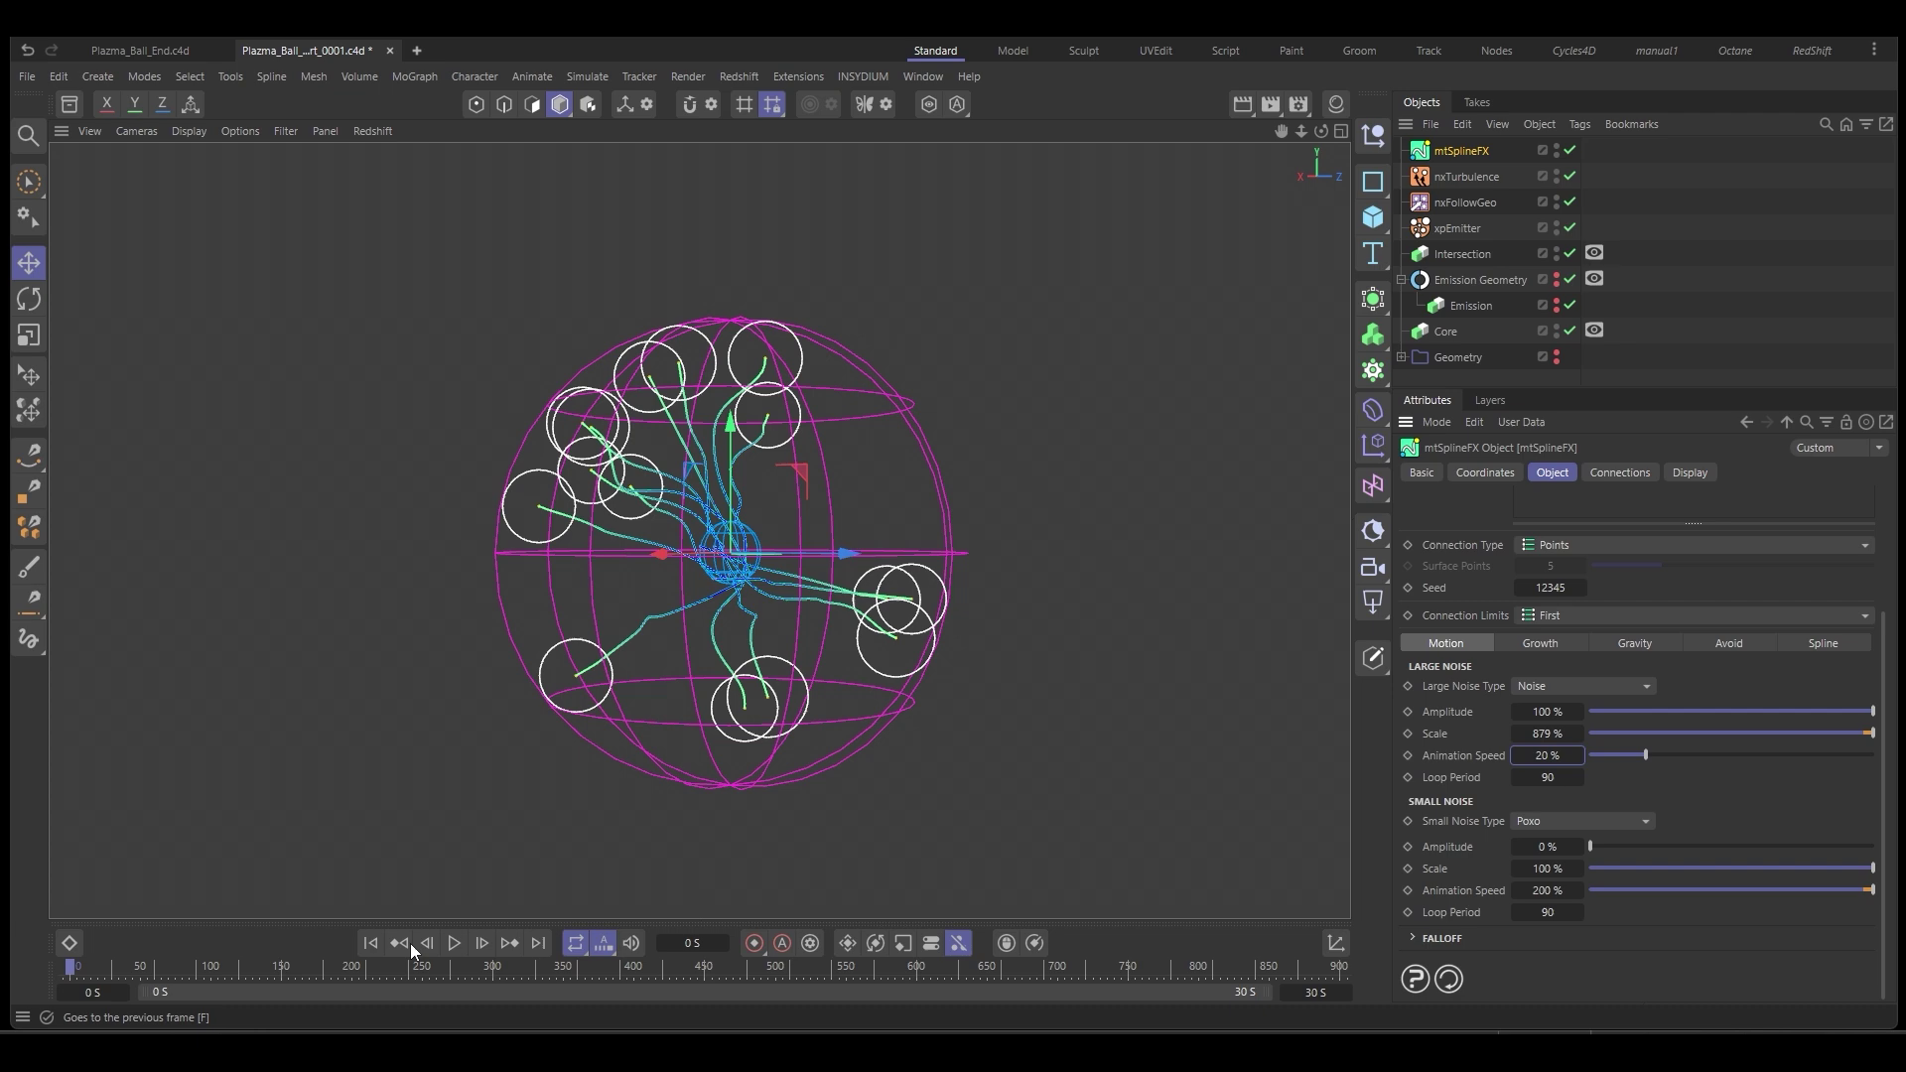
pyautogui.click(451, 942)
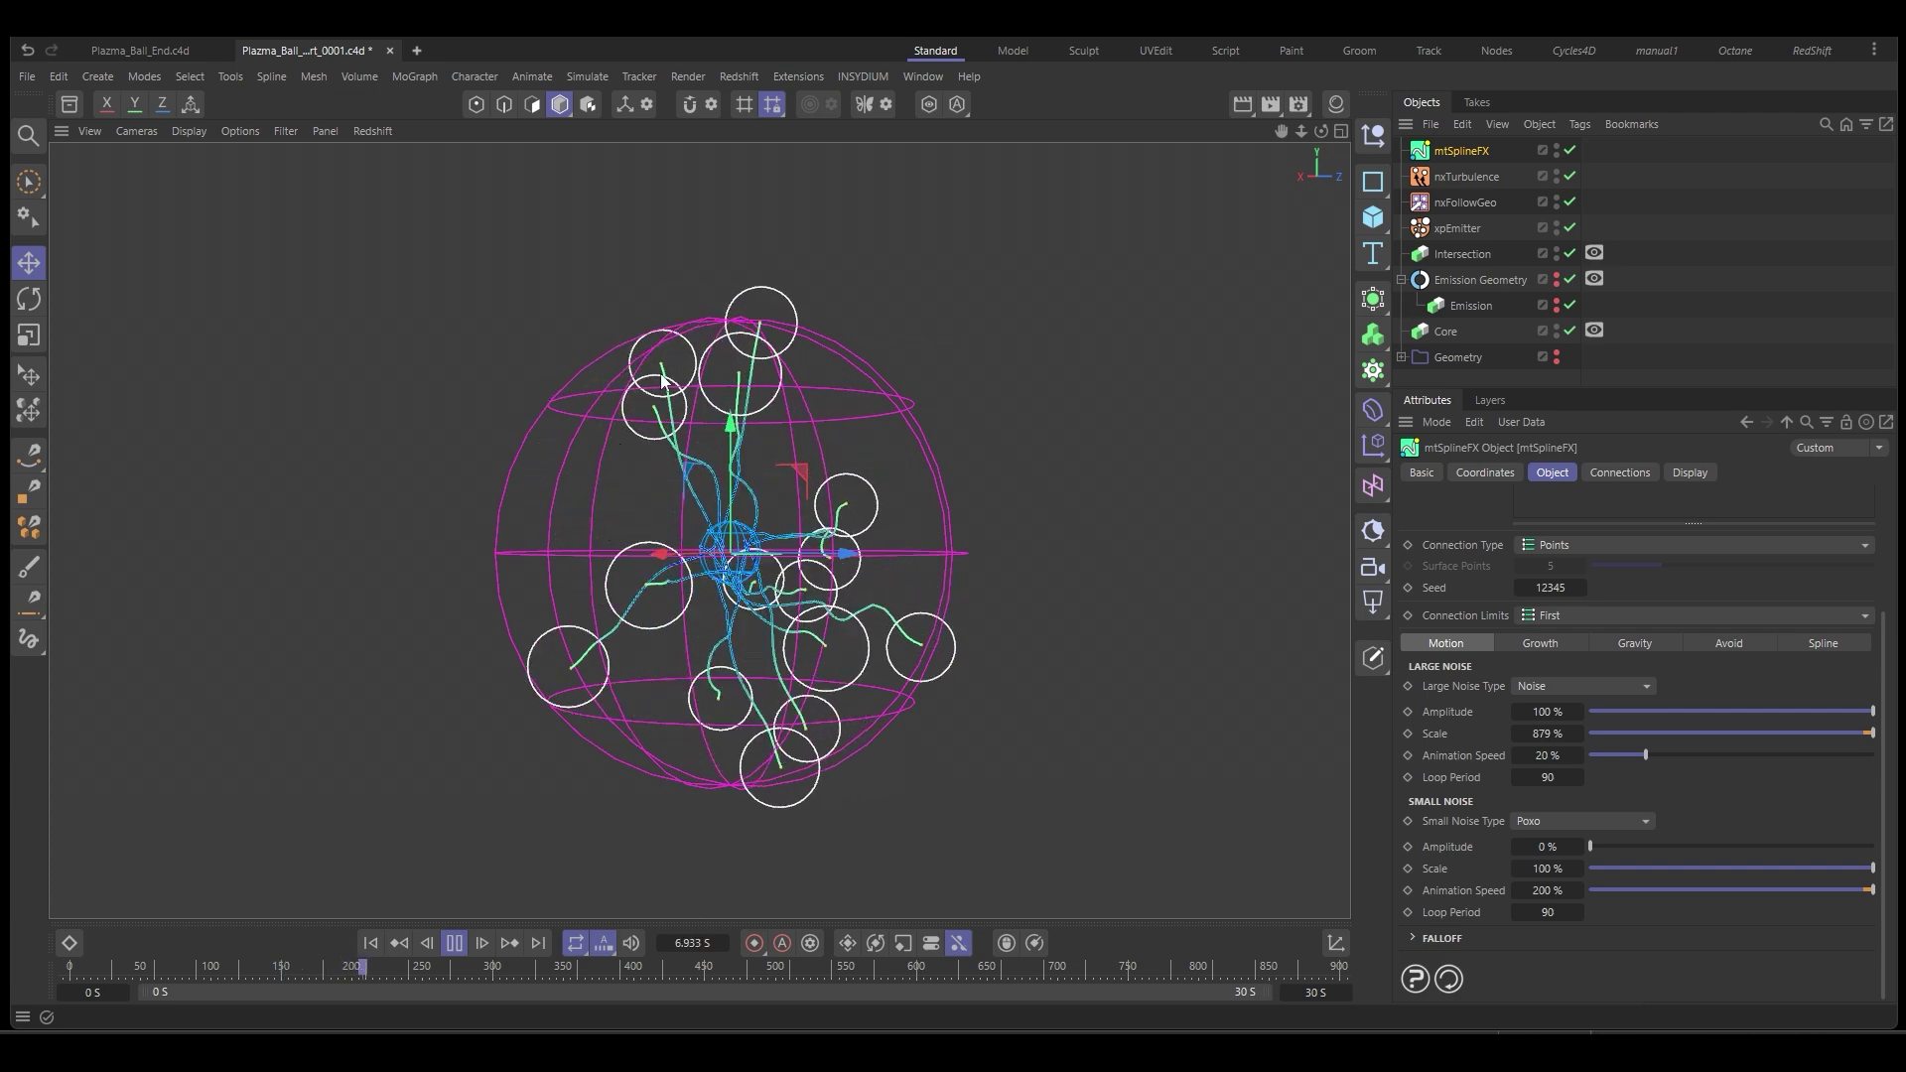
# Pause playback at 13.4 s and orbit the tilted ball to inspect the arcs.
pyautogui.click(457, 945)
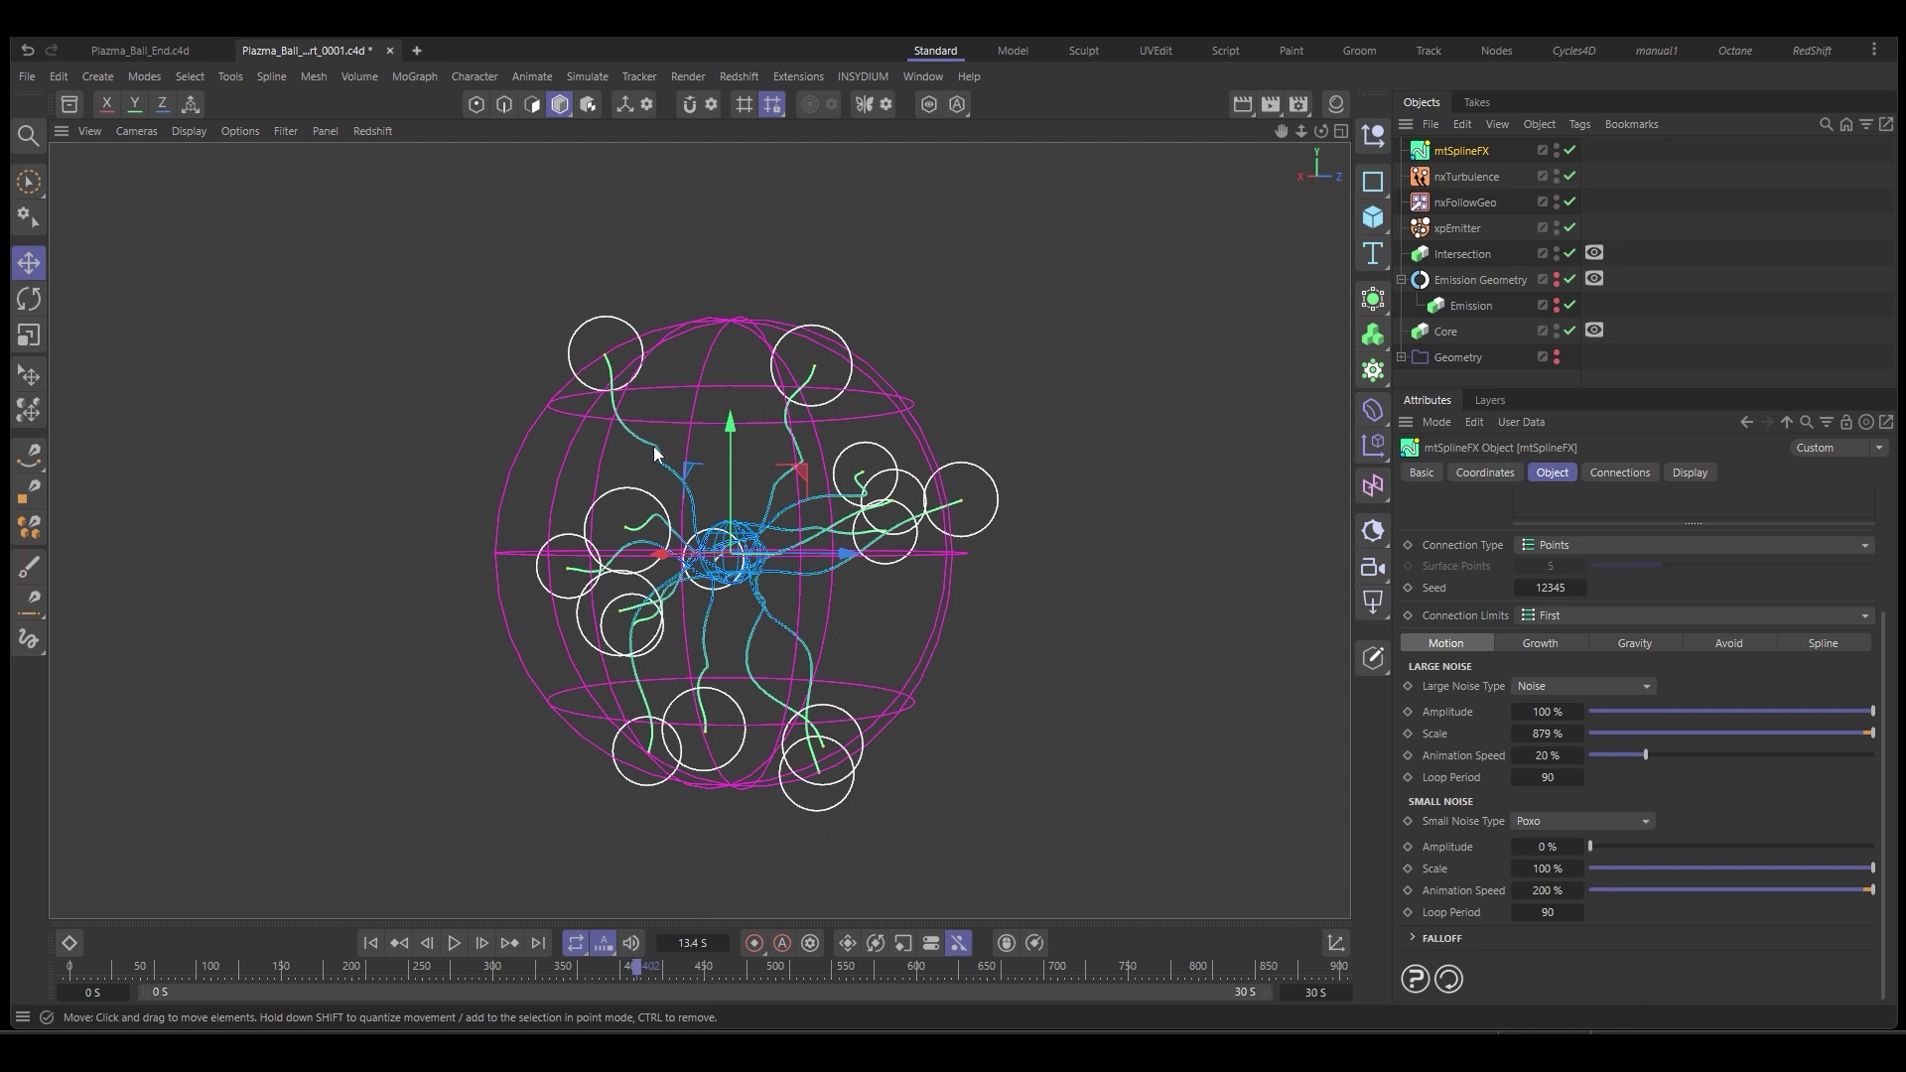
pyautogui.keyDown('alt'); pyautogui.moveTo(938, 556); pyautogui.dragTo(993, 651); pyautogui.keyUp('alt')
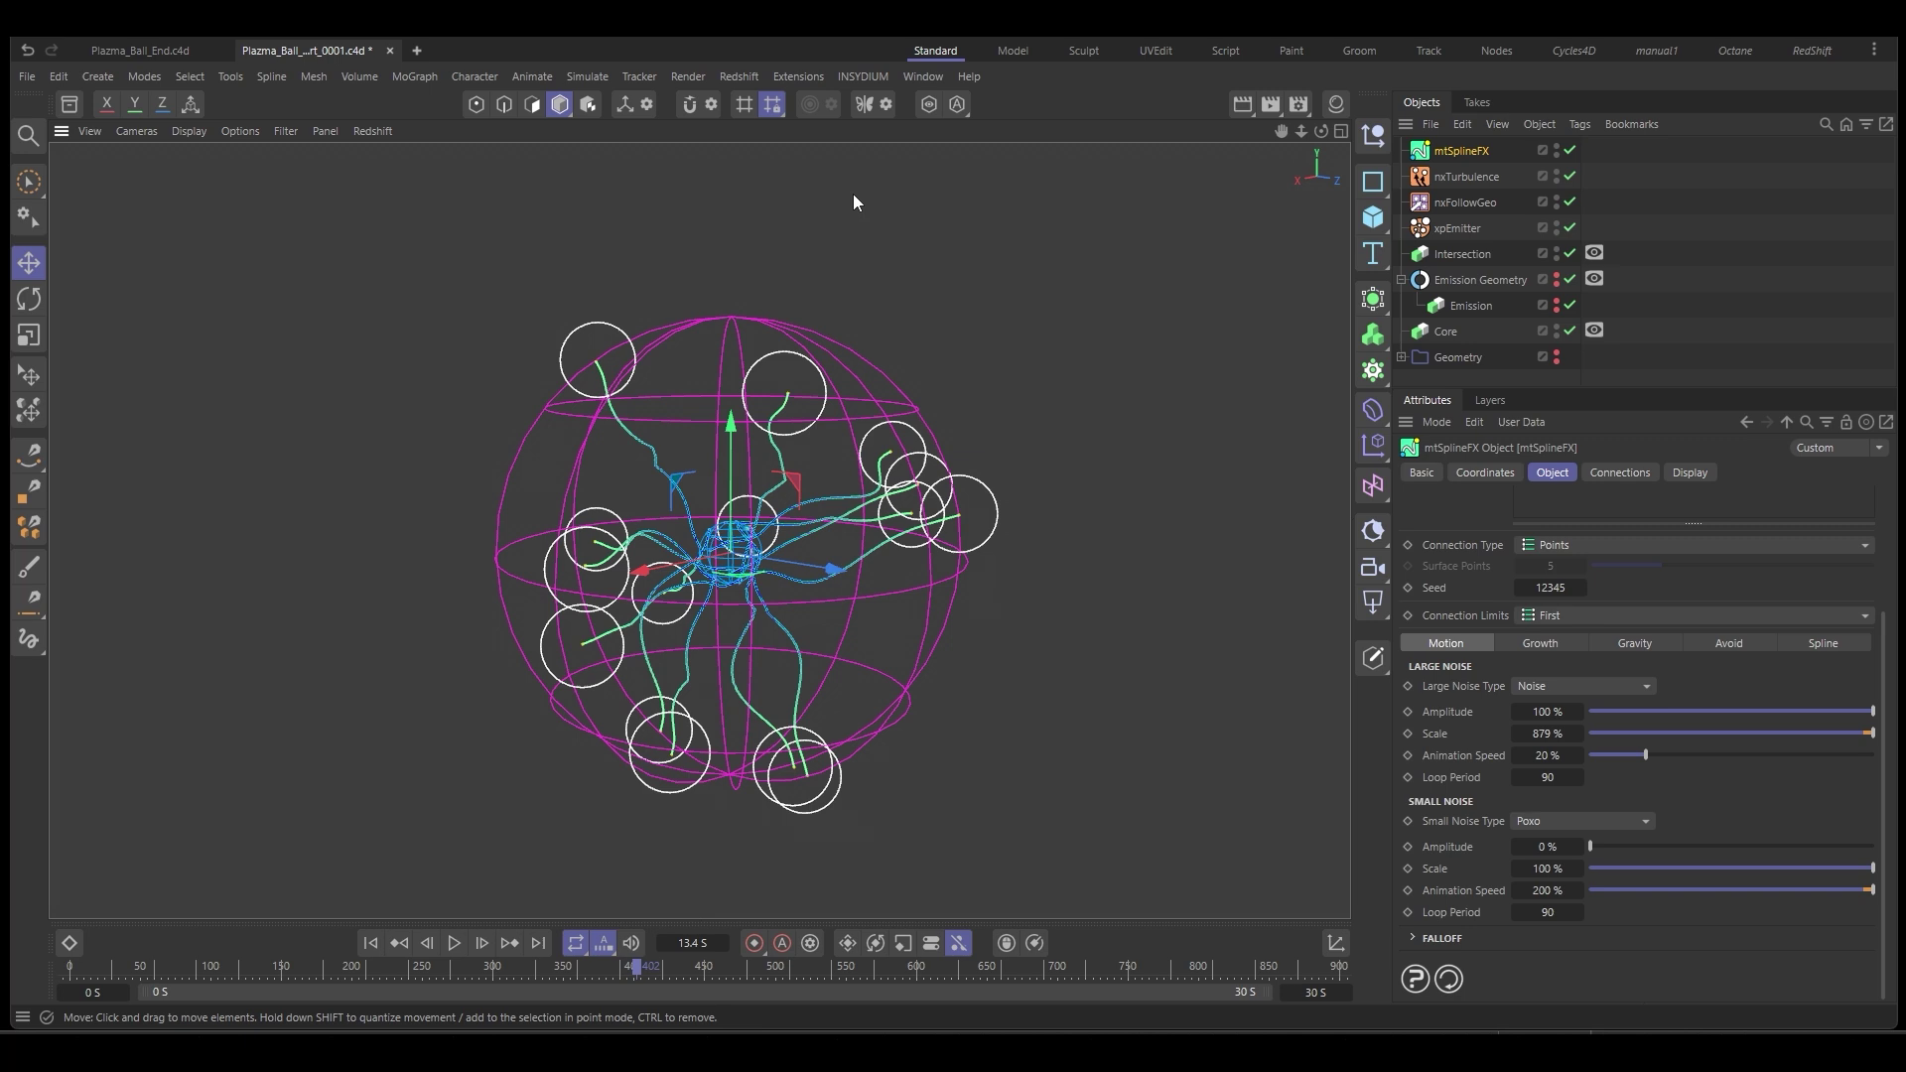
# Add an mtEdgeSpline from MeshTools, move it below xpEmitter, and set its Mode to Intersection.
pyautogui.click(862, 77)
pyautogui.moveTo(901, 211)
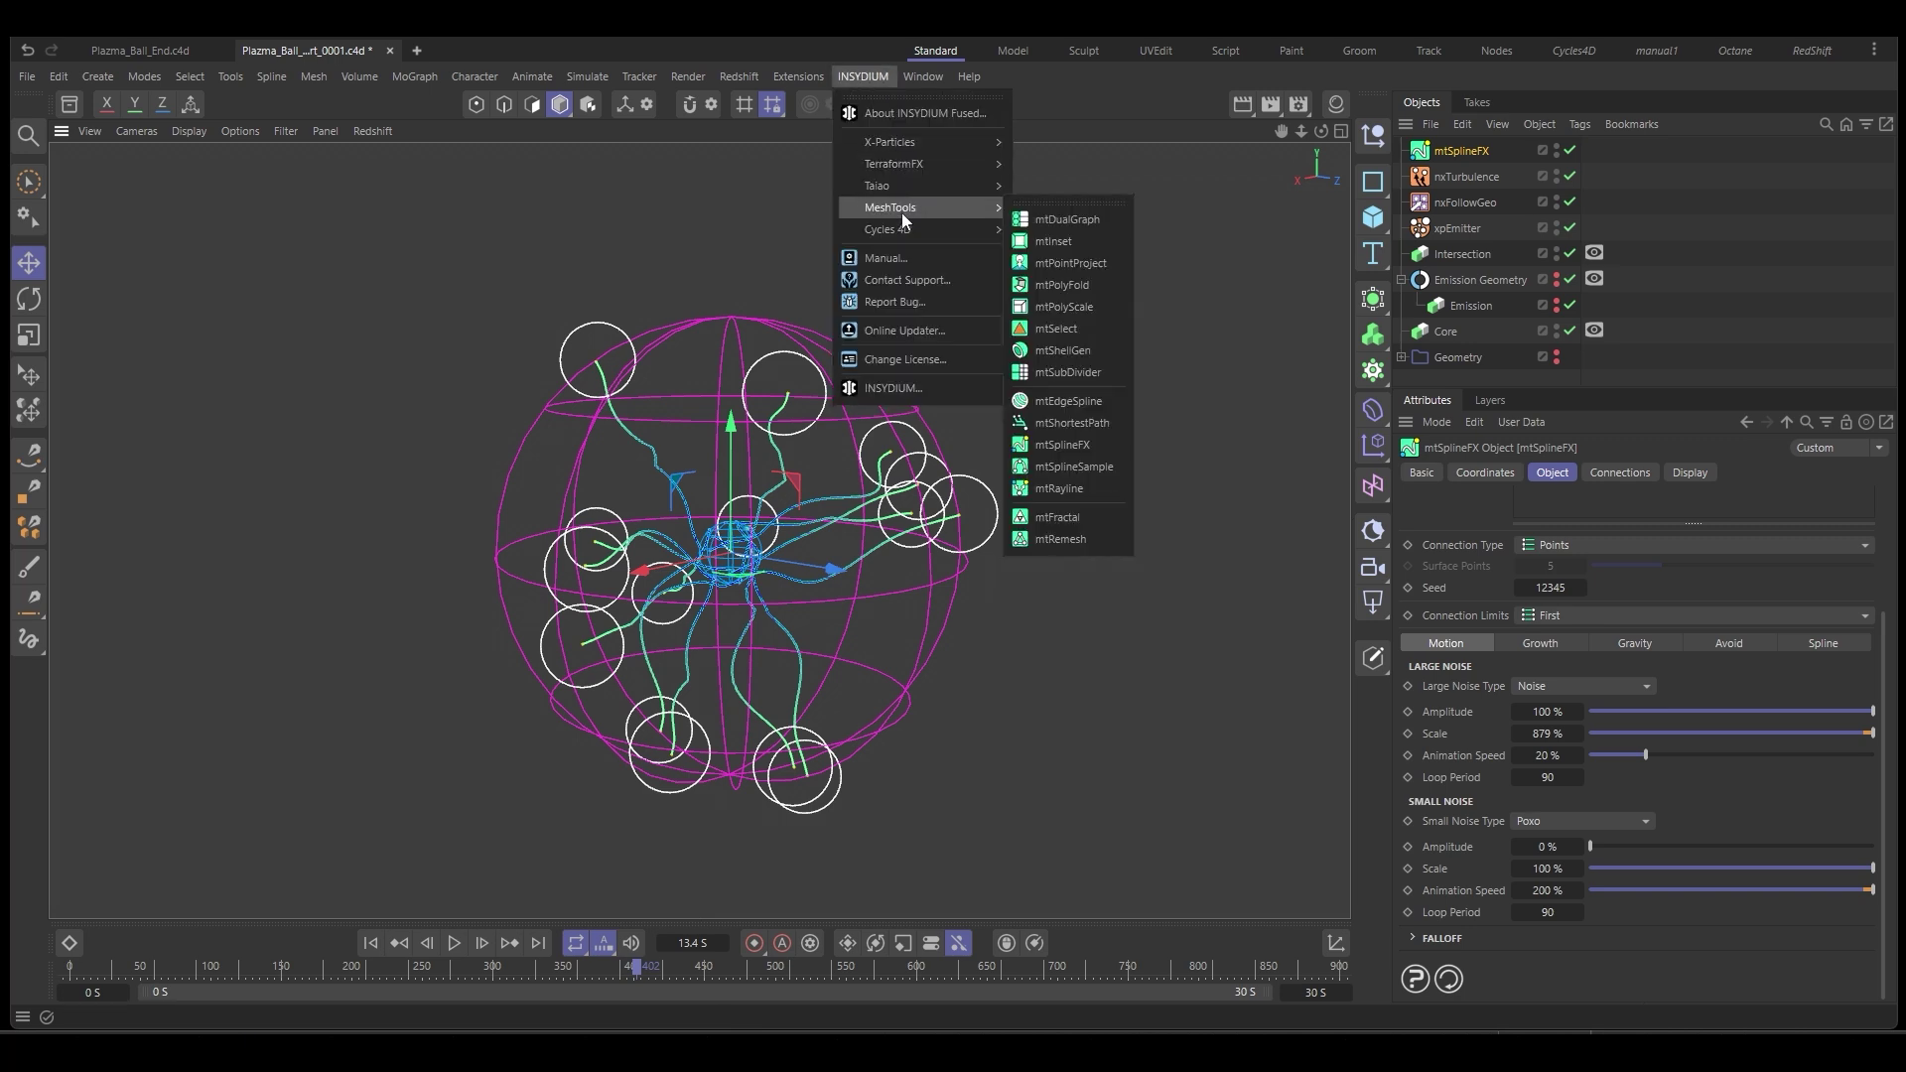
pyautogui.click(1068, 401)
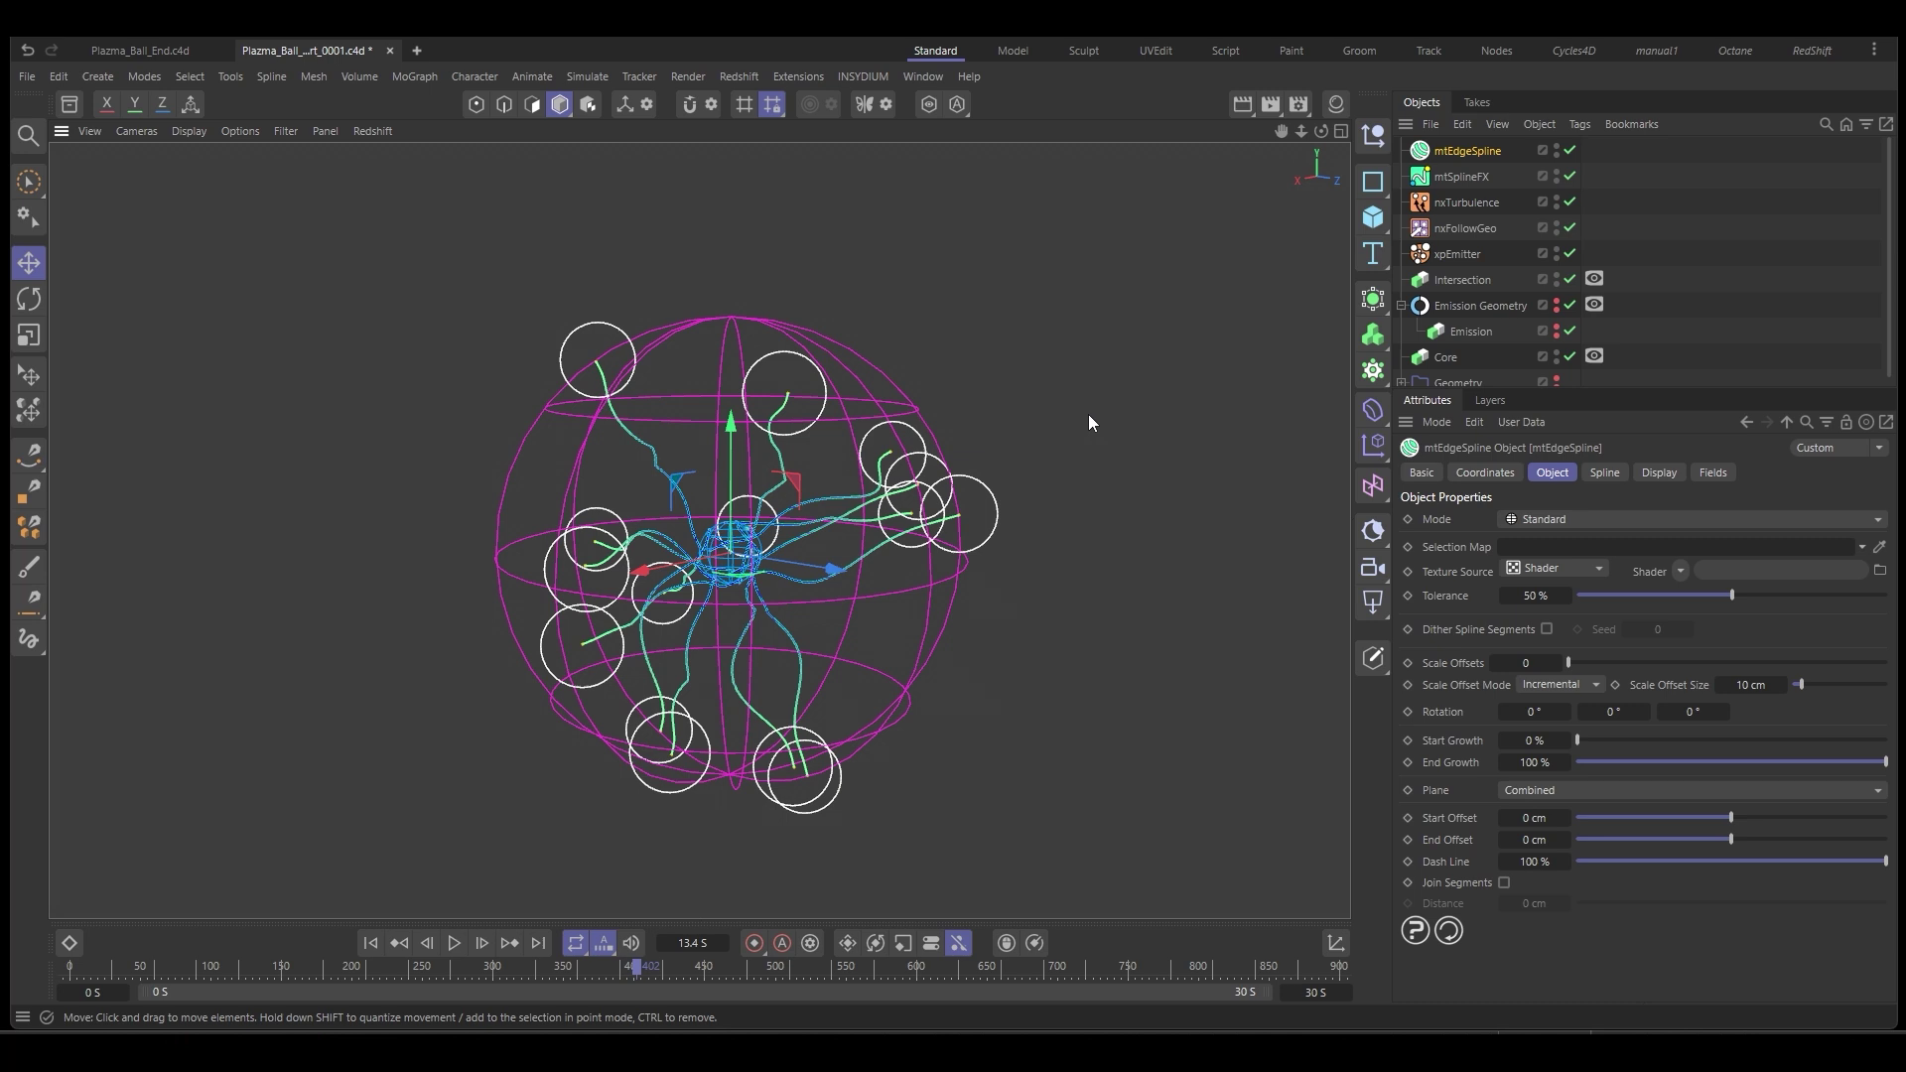
pyautogui.moveTo(1643, 390); pyautogui.dragTo(1644, 423)
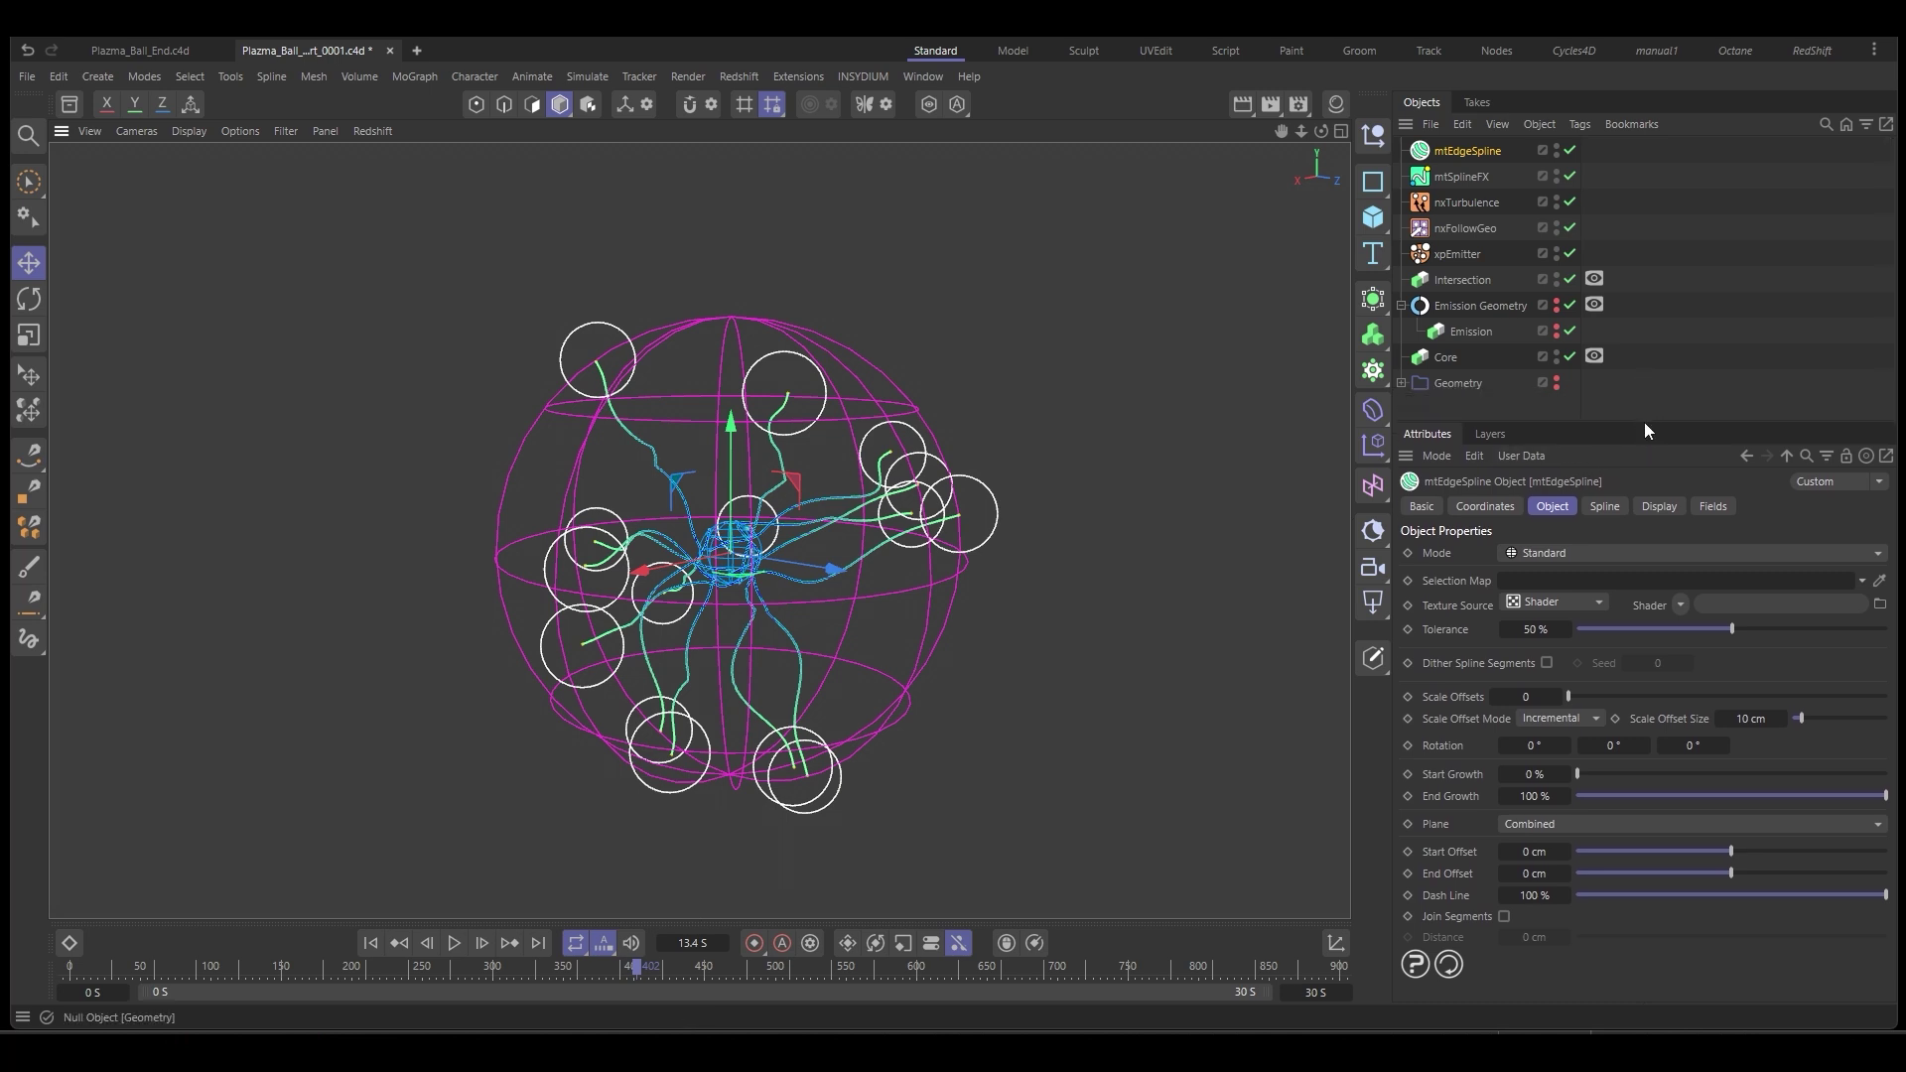
pyautogui.moveTo(1452, 174); pyautogui.dragTo(1463, 270)
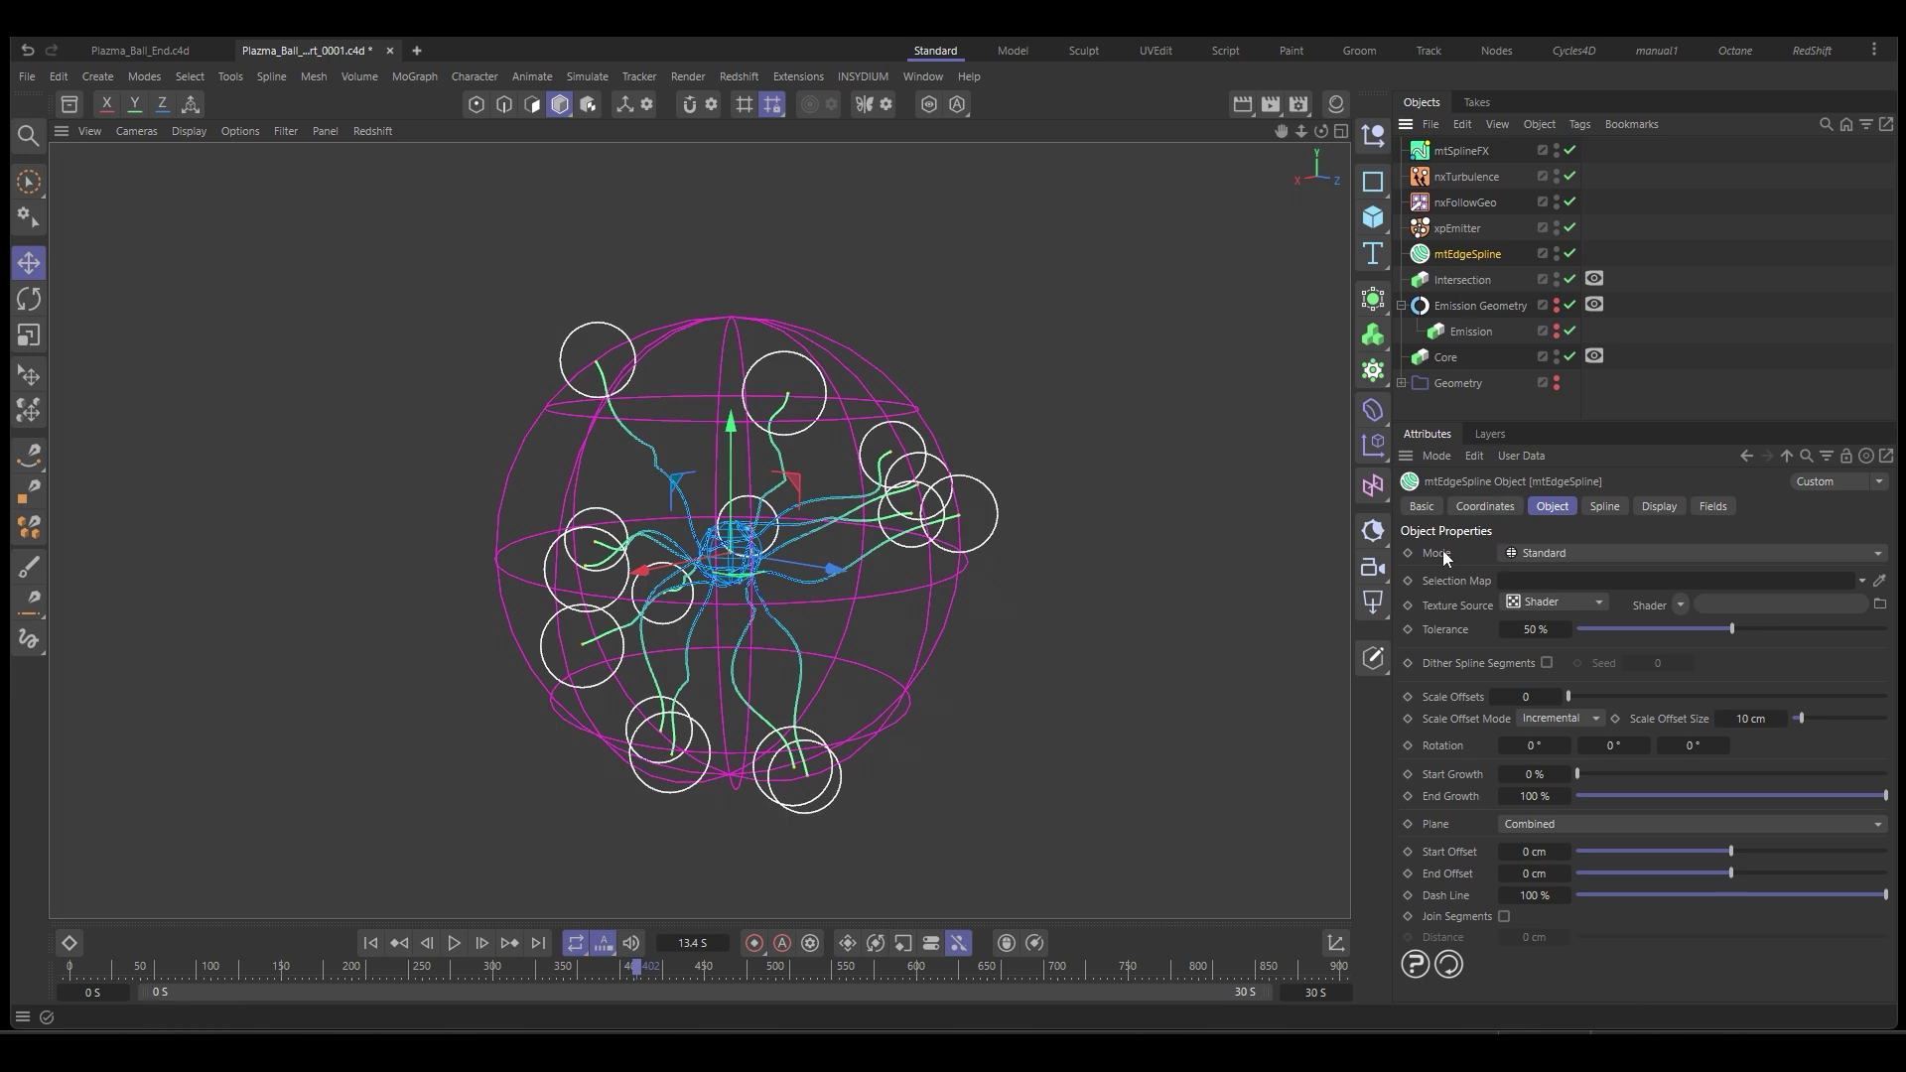
pyautogui.click(1567, 552)
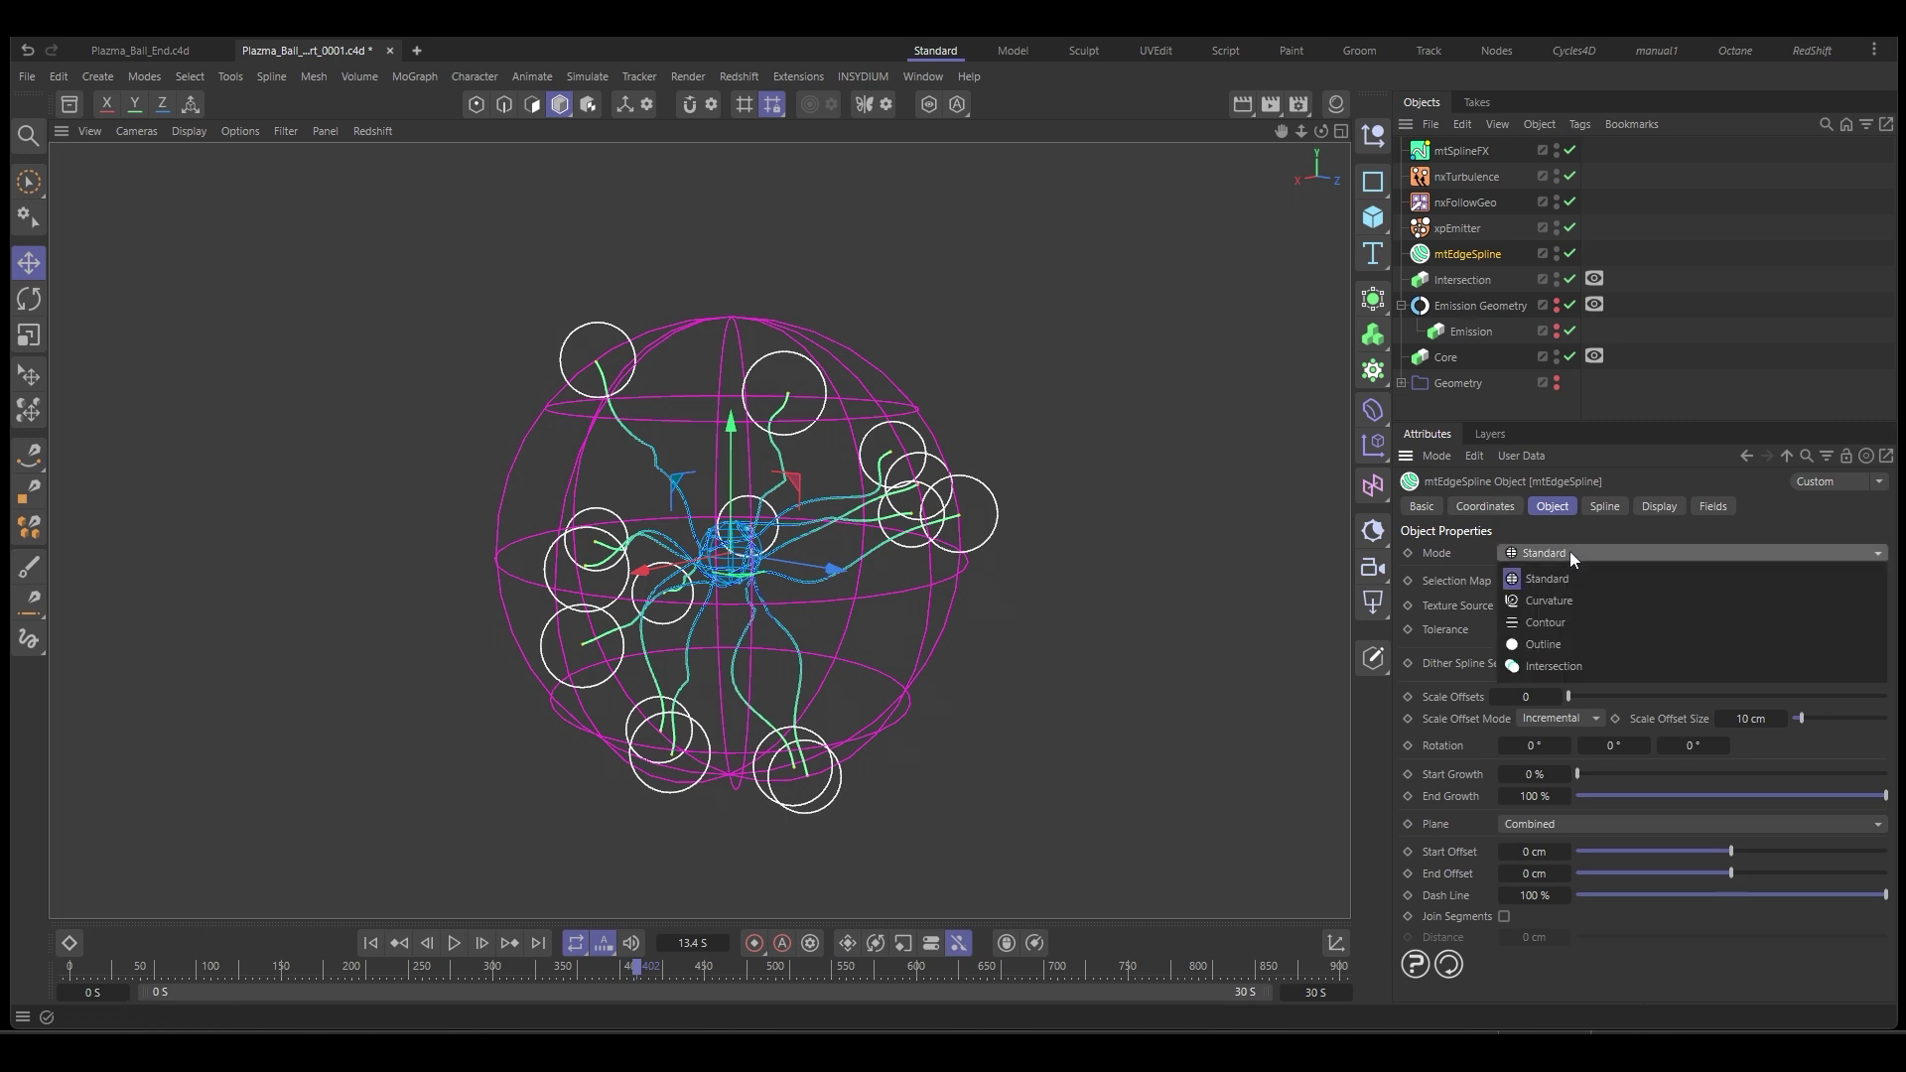
pyautogui.click(1575, 667)
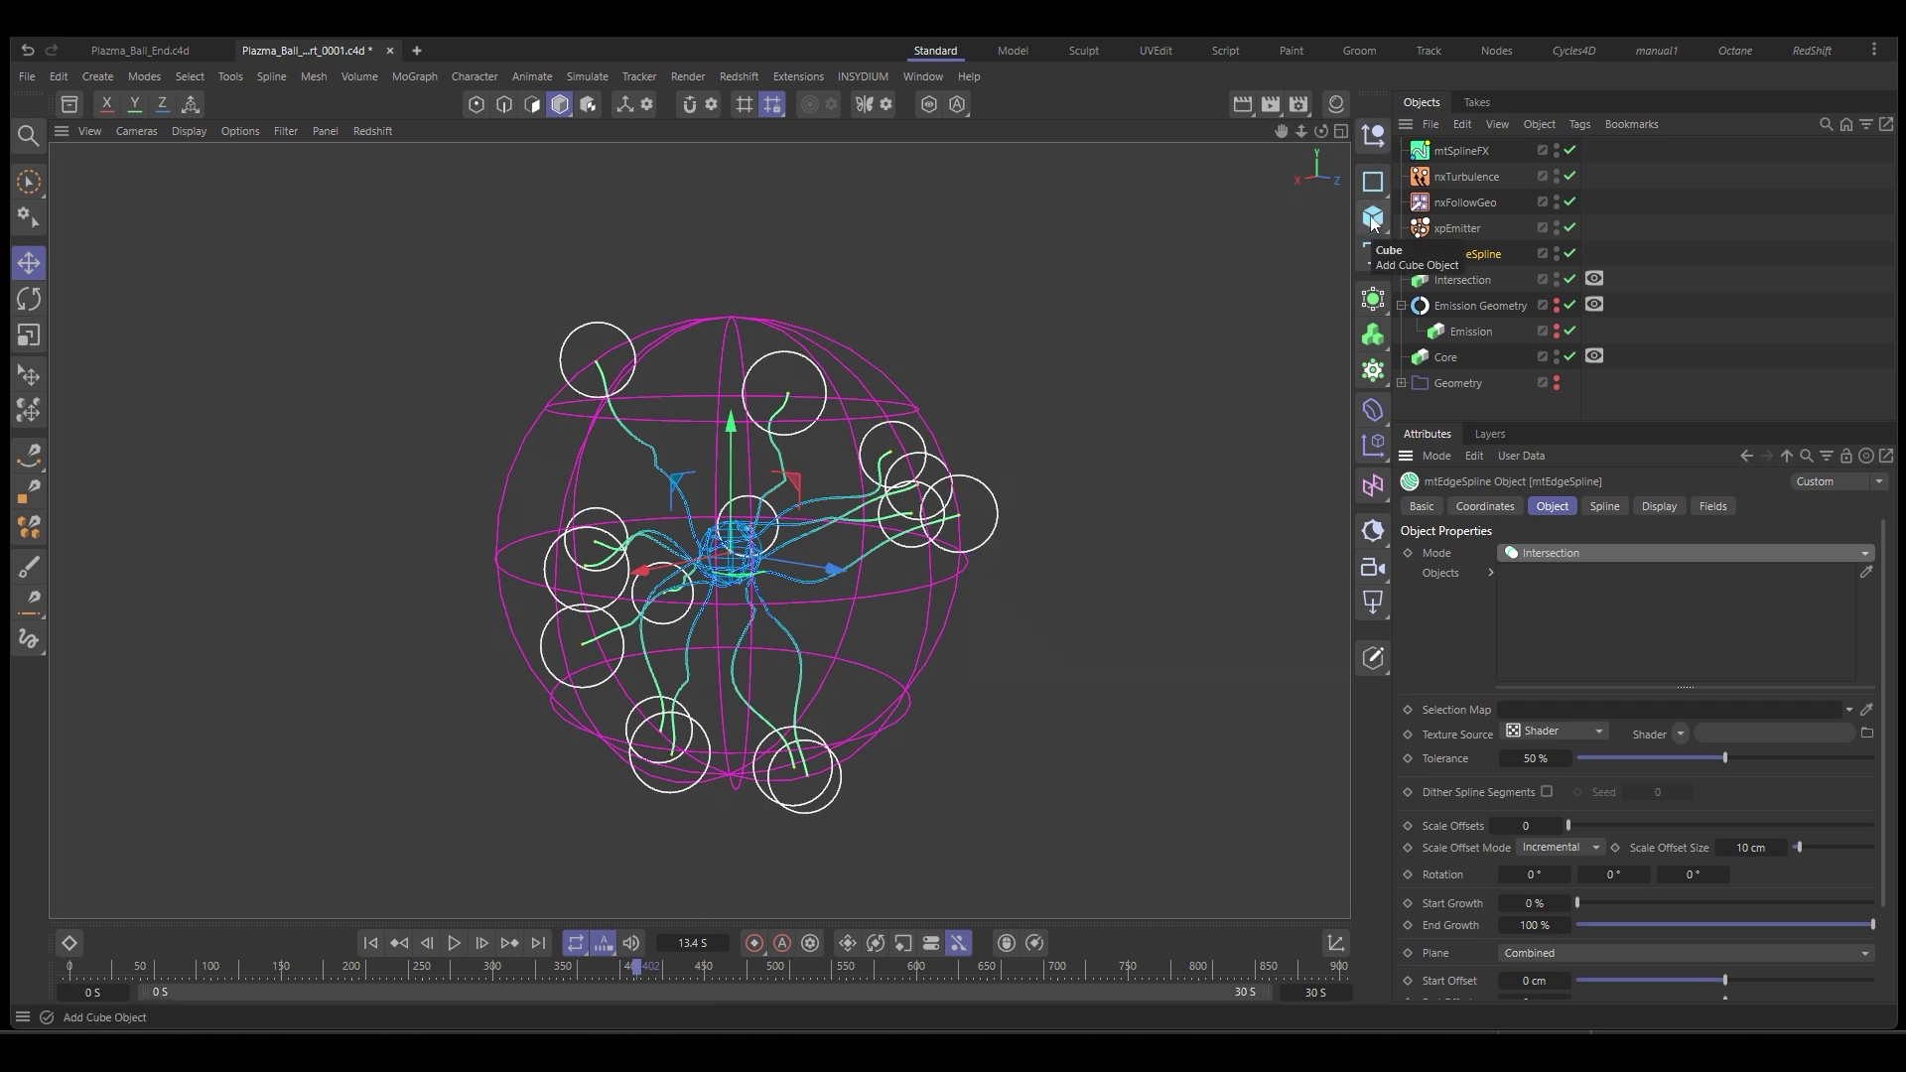
# Add a Sphere primitive, reduce its segments from 32 to 12, and make it editable.
pyautogui.click(1374, 221)
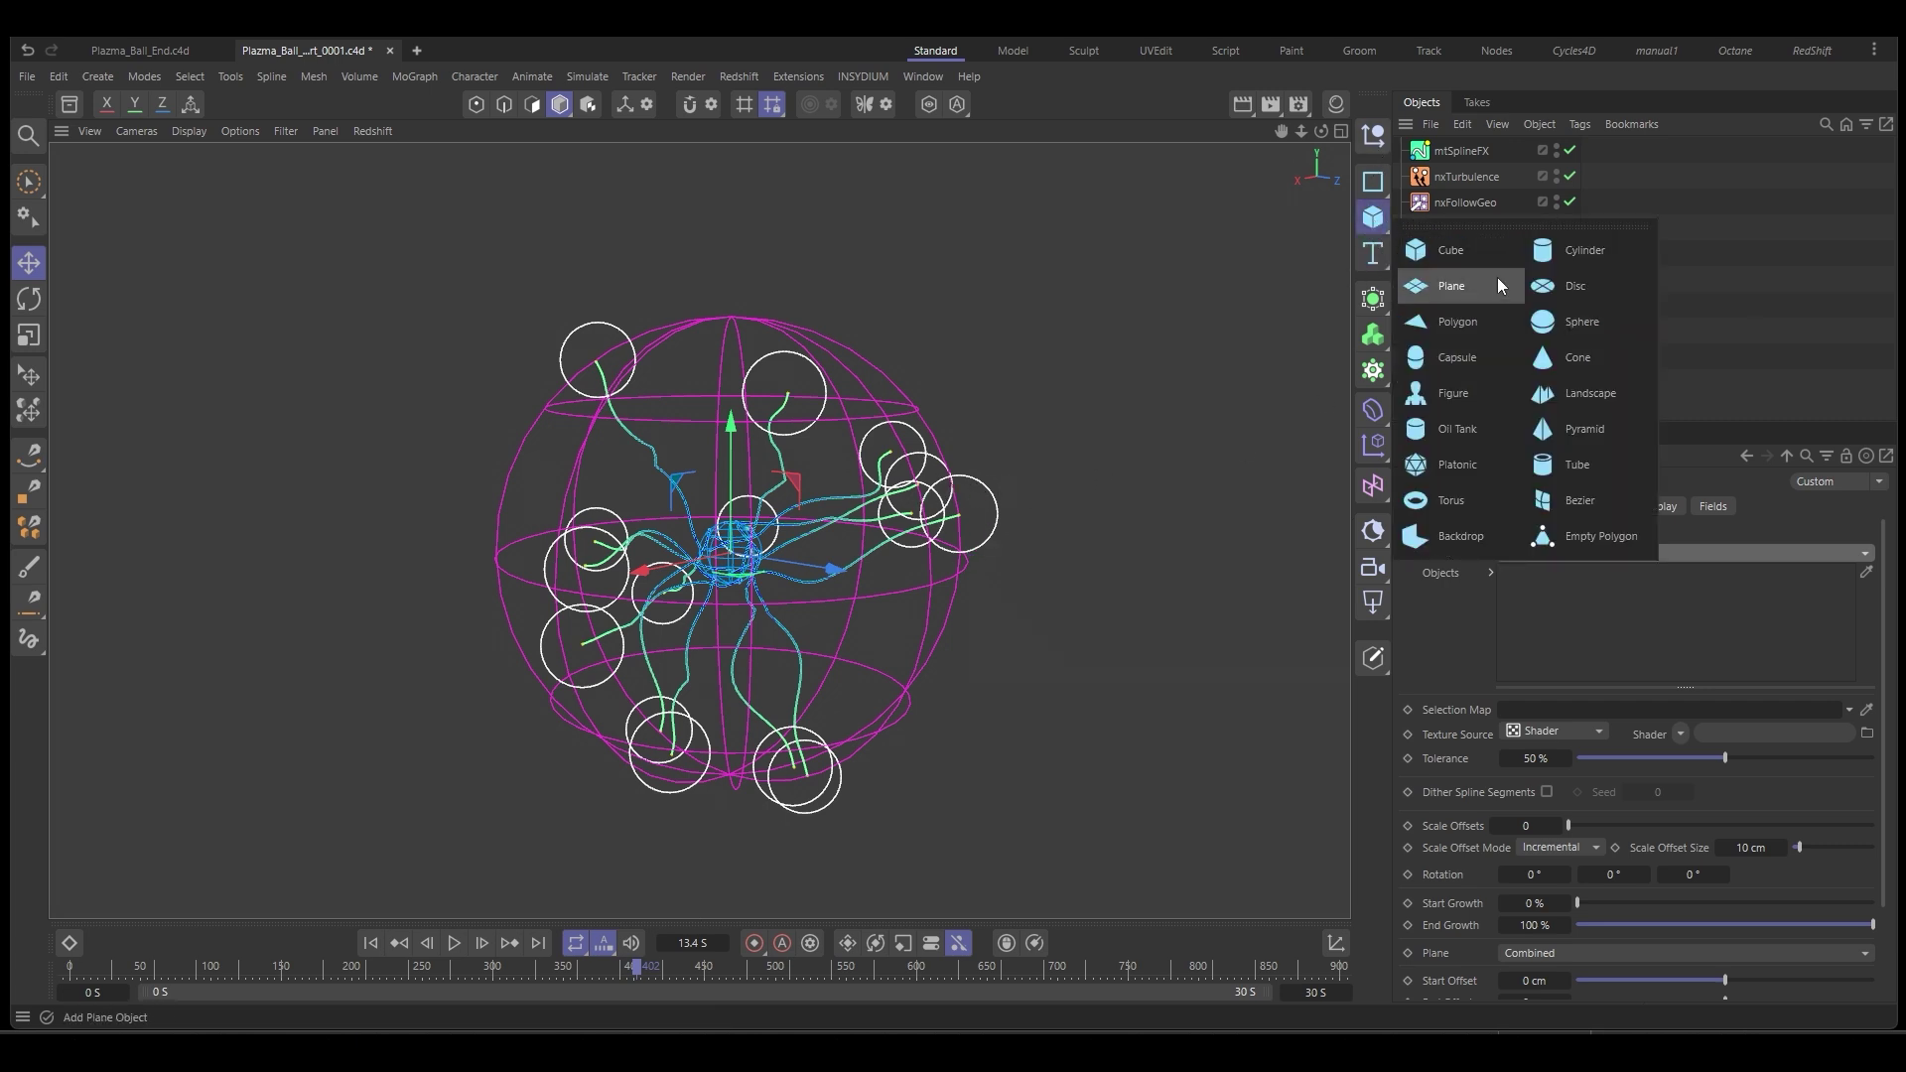
pyautogui.click(1575, 326)
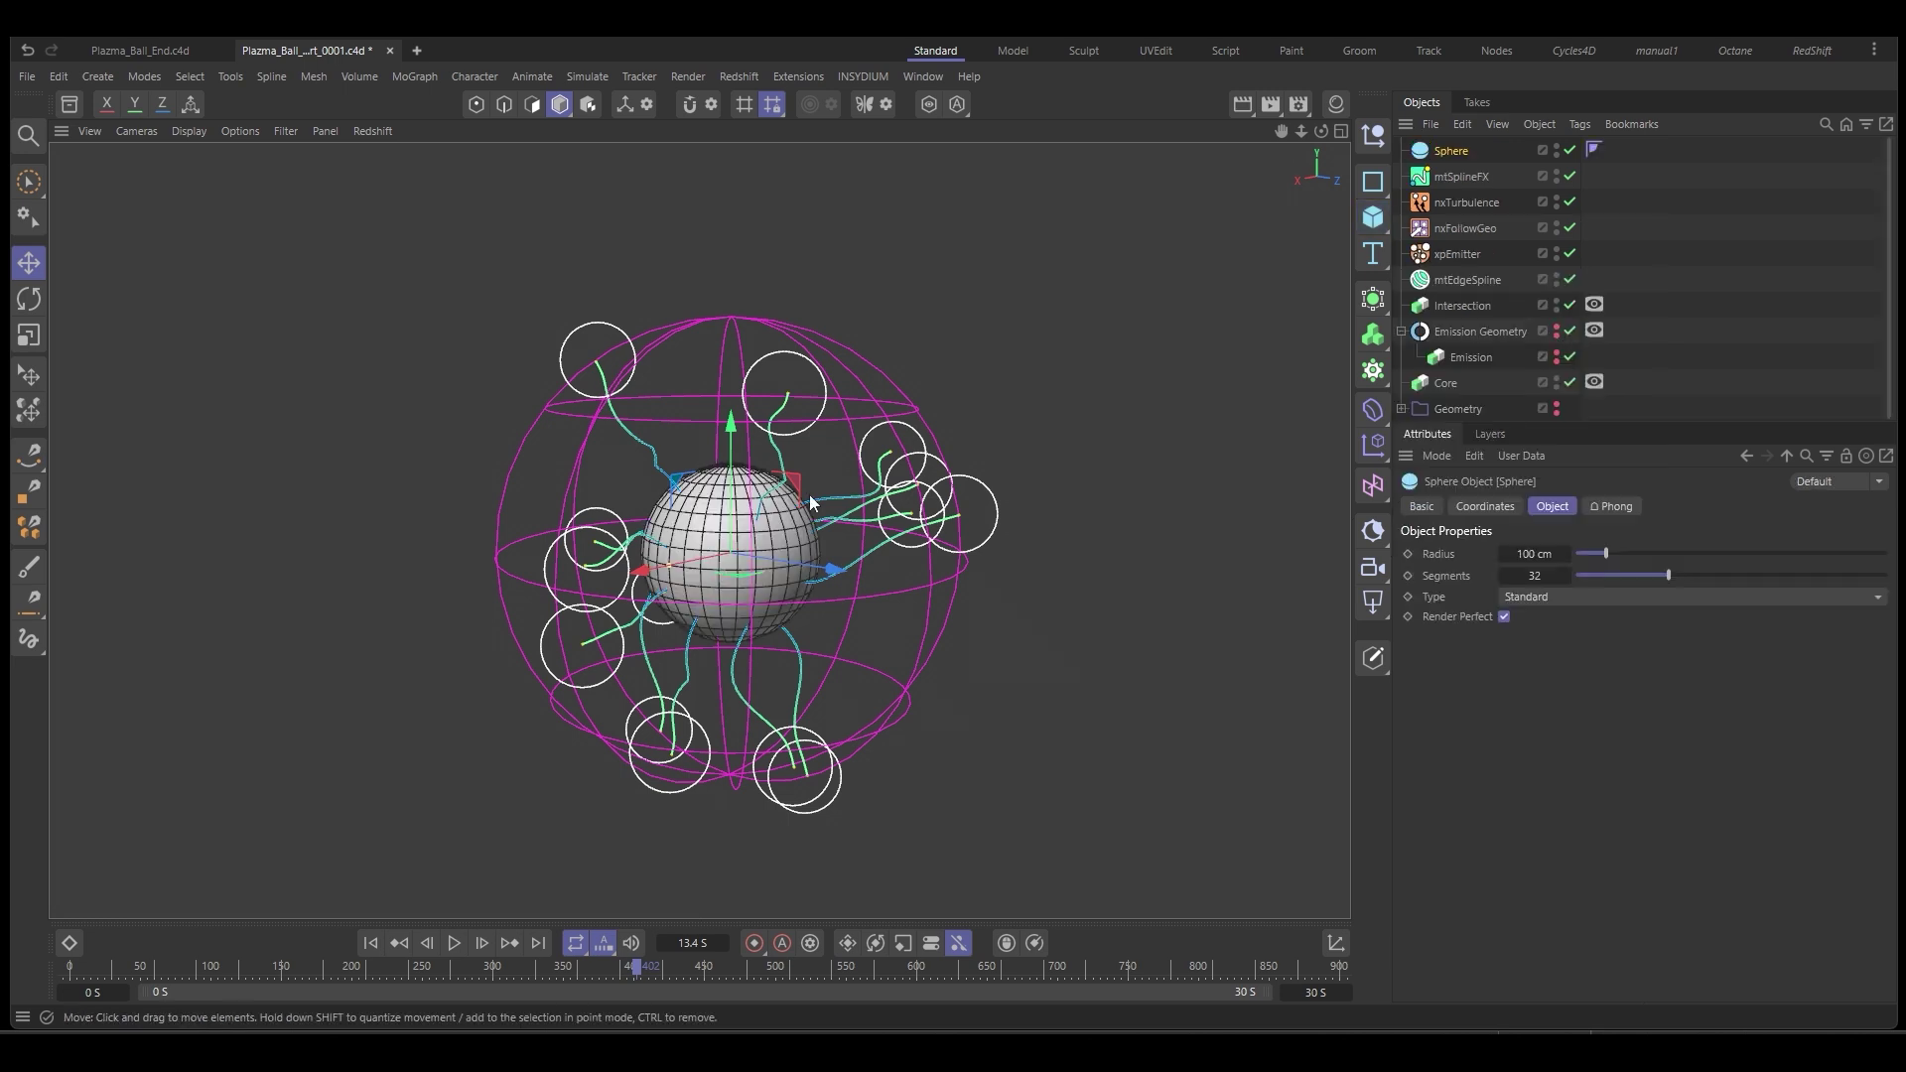
pyautogui.click(1531, 585)
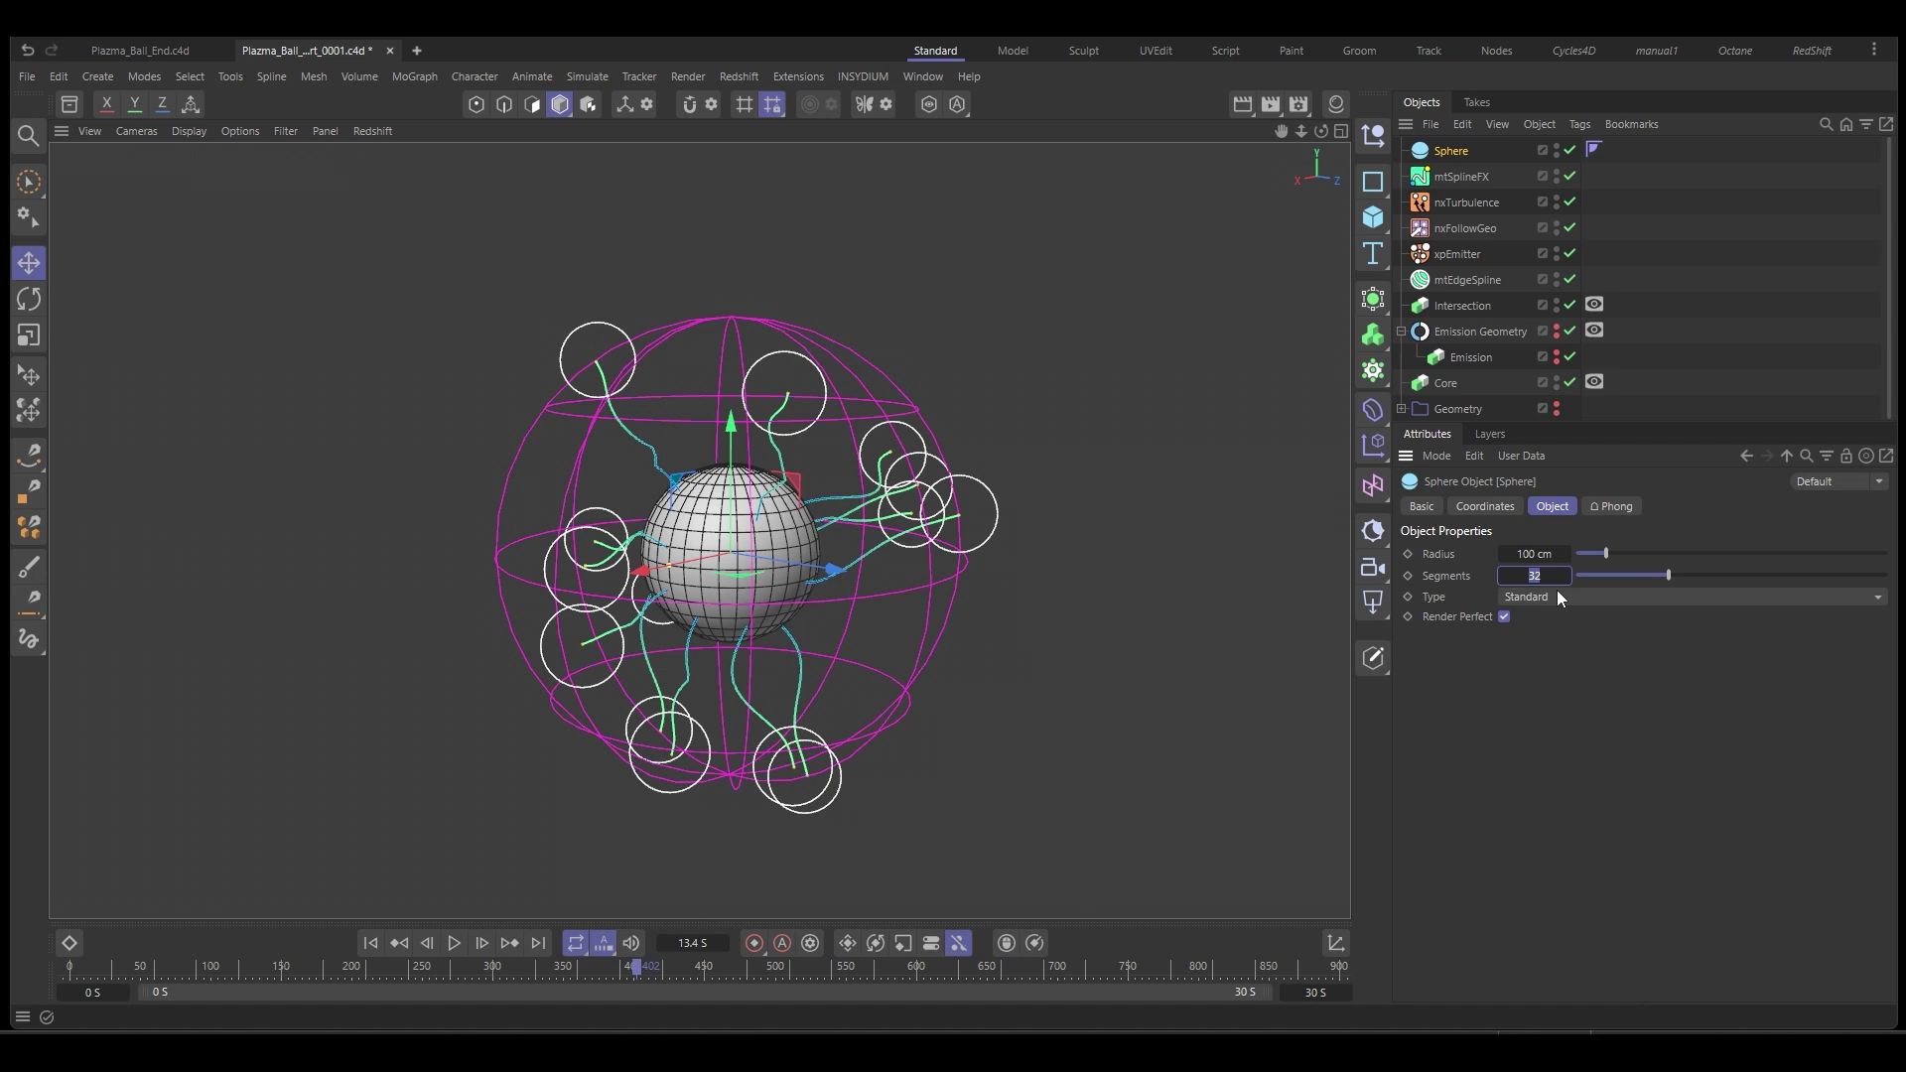
pyautogui.write('12')
pyautogui.press('Return')
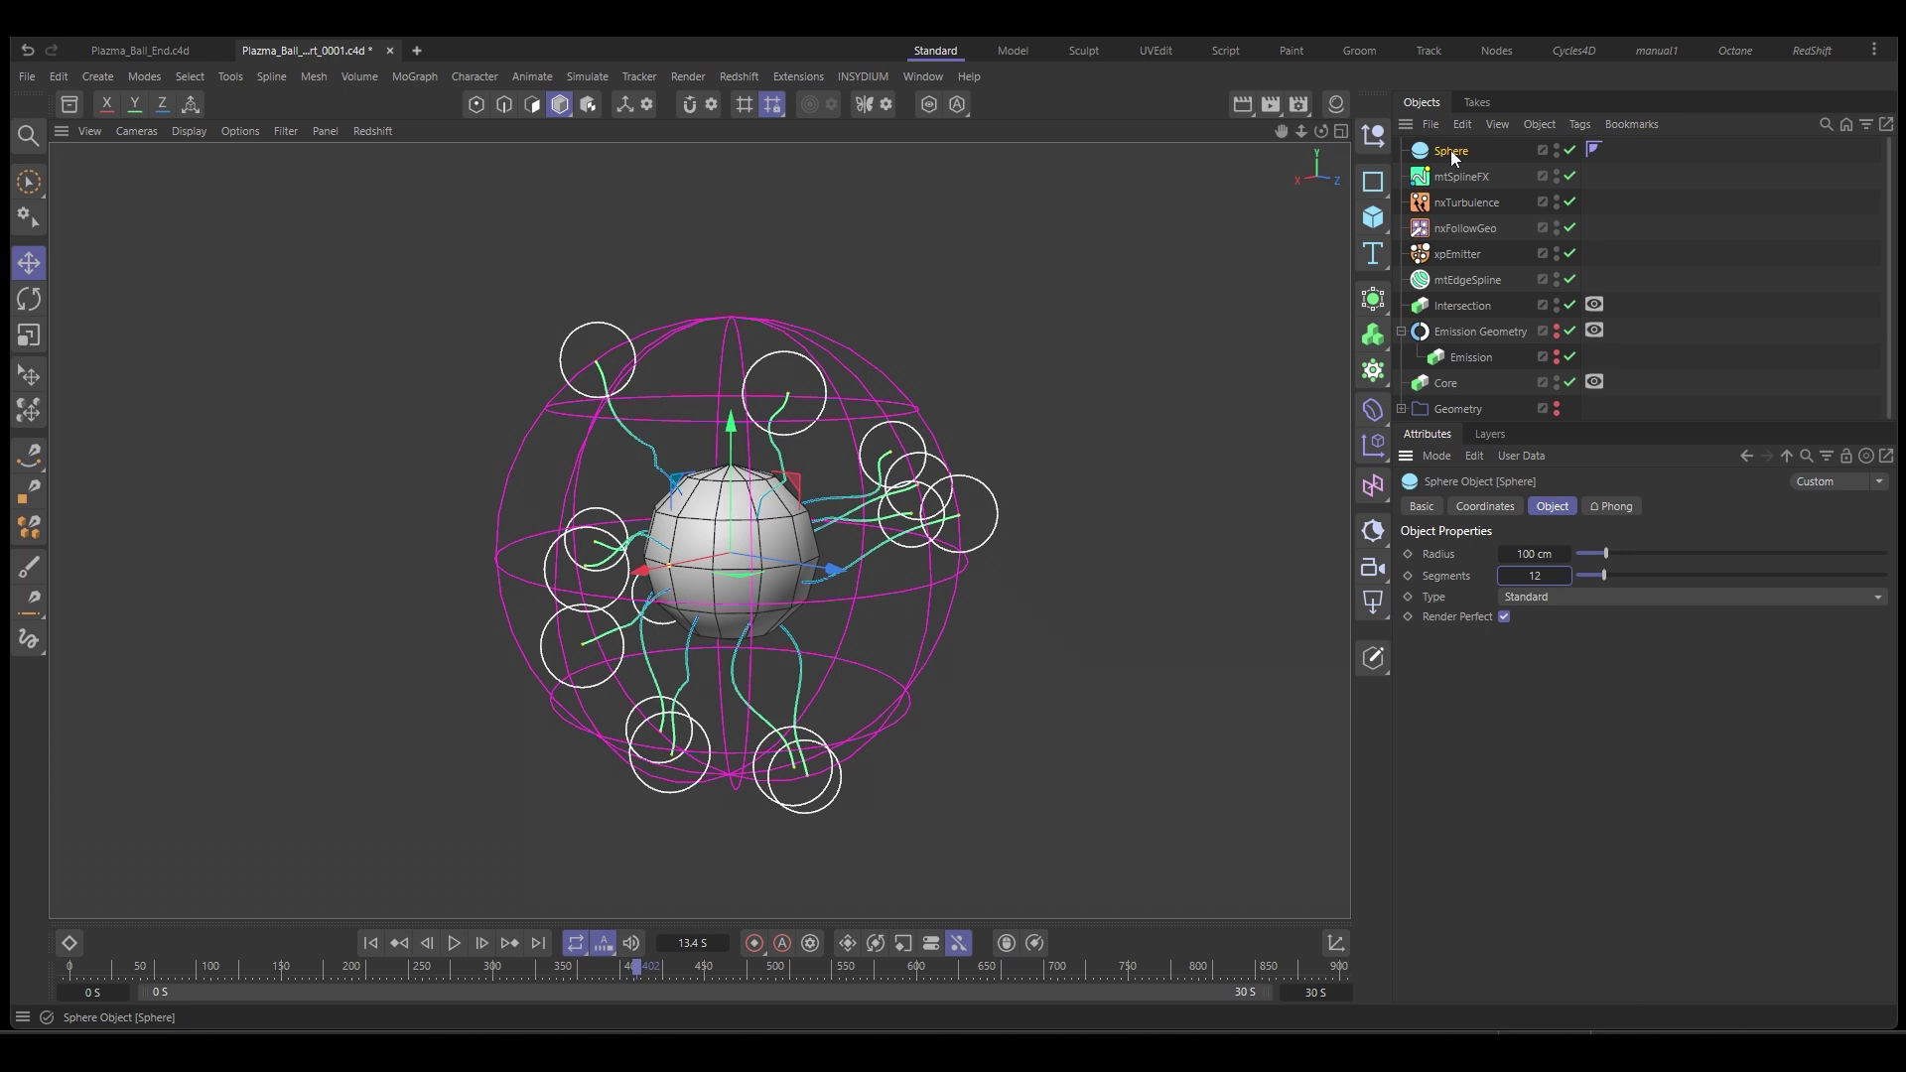
pyautogui.press('c')
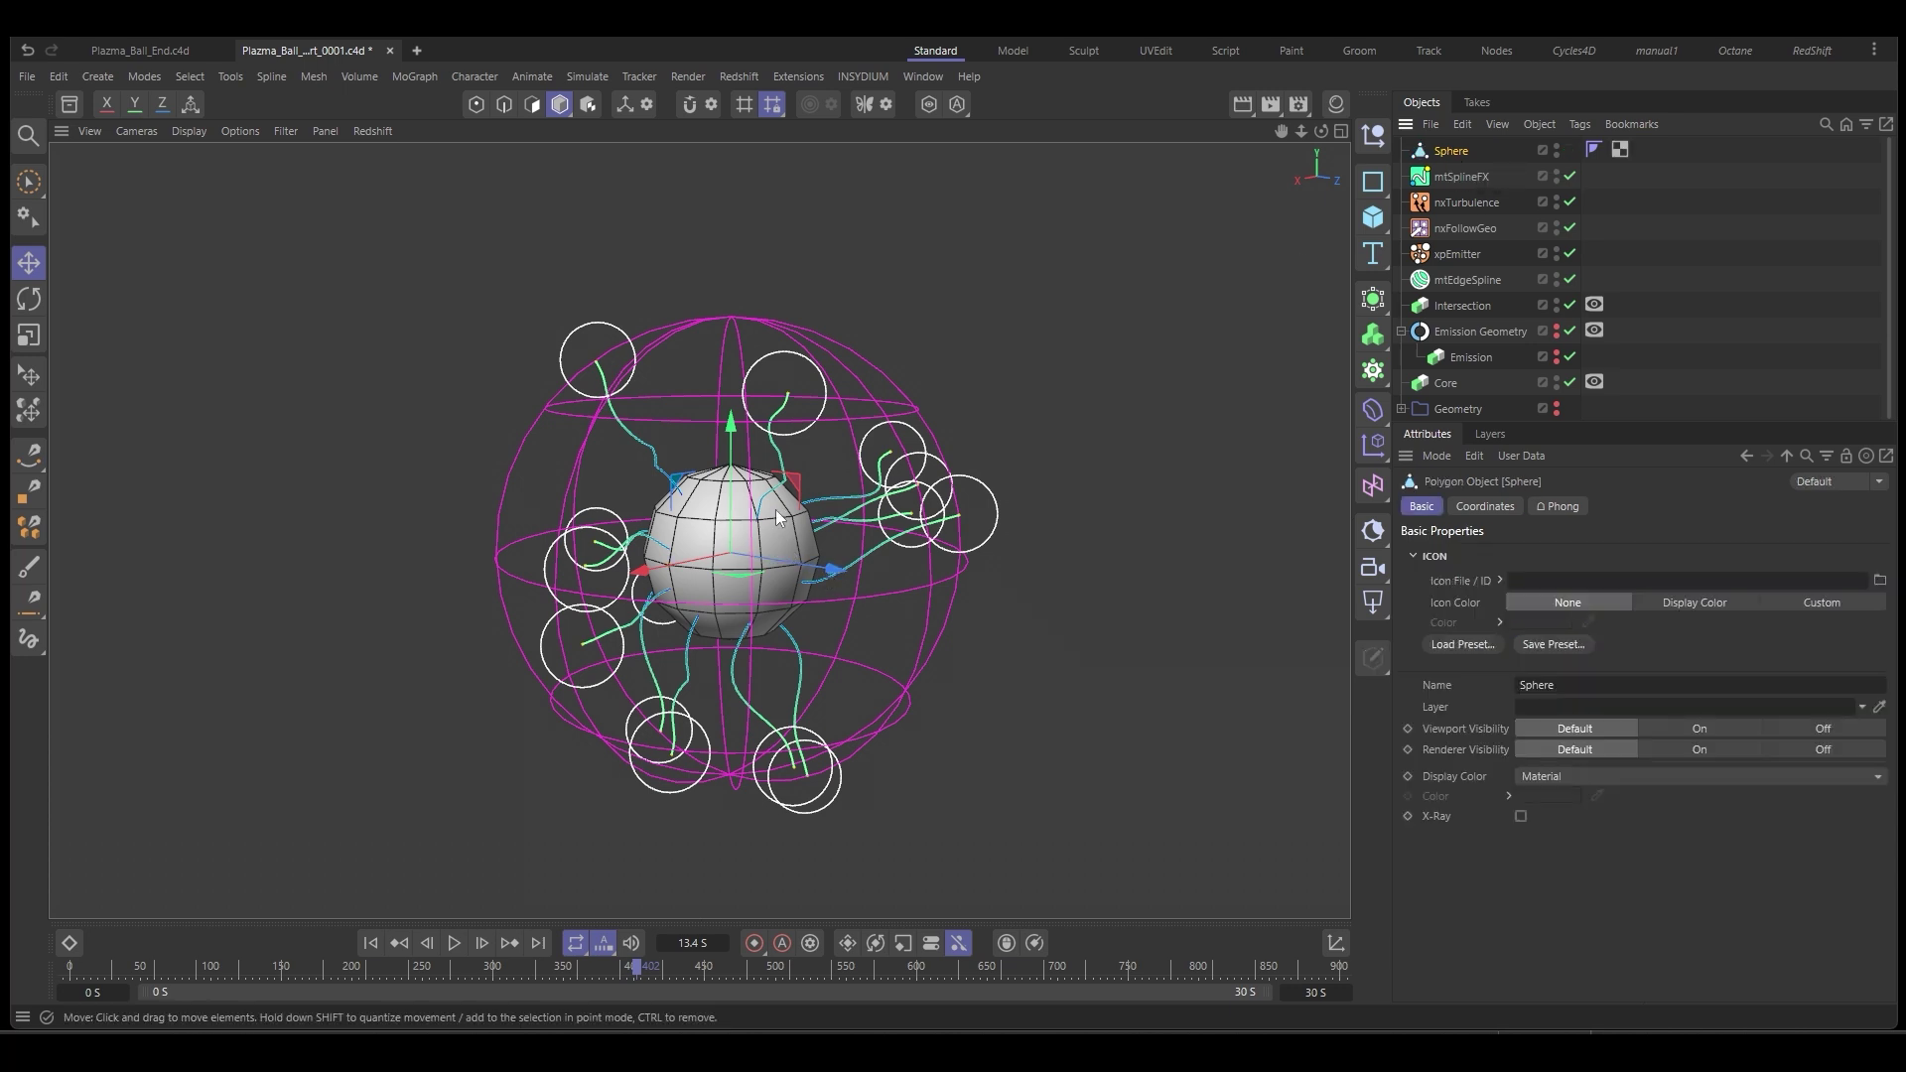
# Add an xpGenerator with the Sphere as its child and xpEmitter linked as its emitter.
pyautogui.click(847, 76)
pyautogui.moveTo(875, 140)
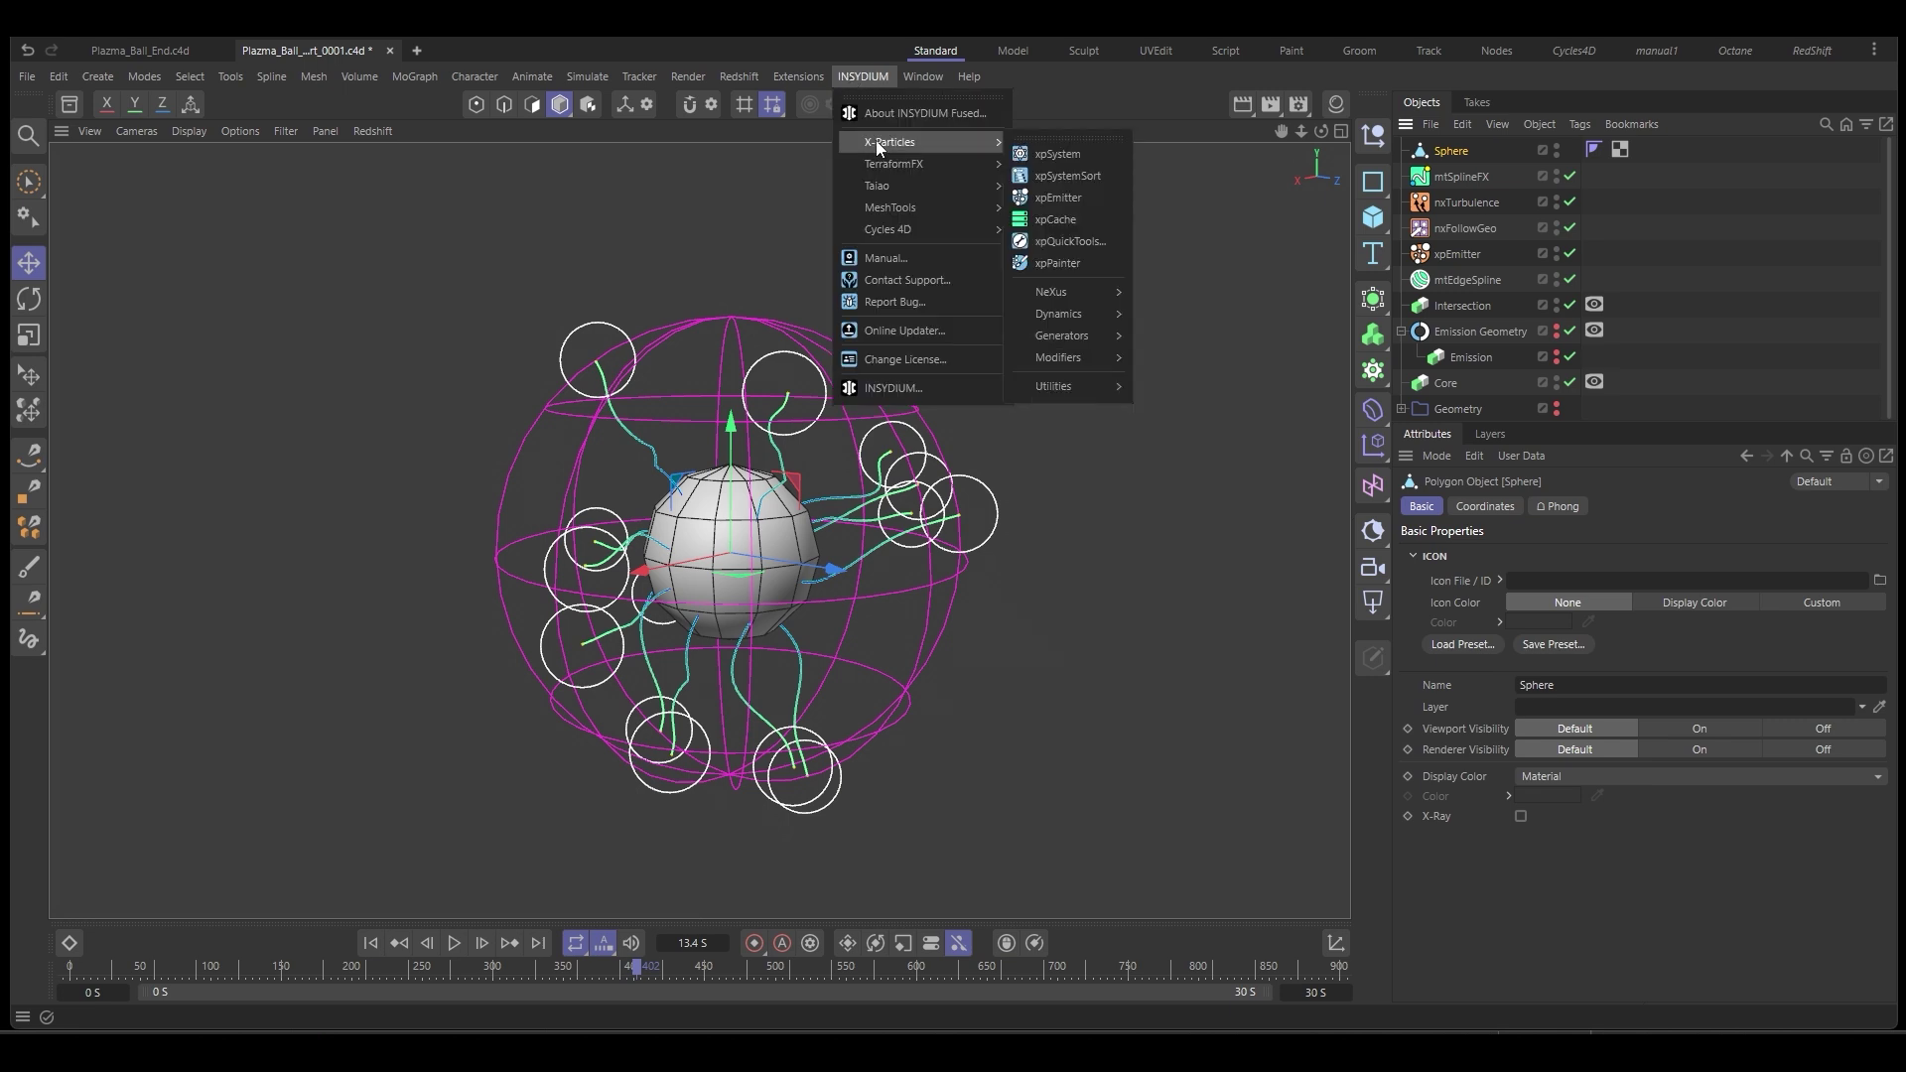
pyautogui.moveTo(1054, 341)
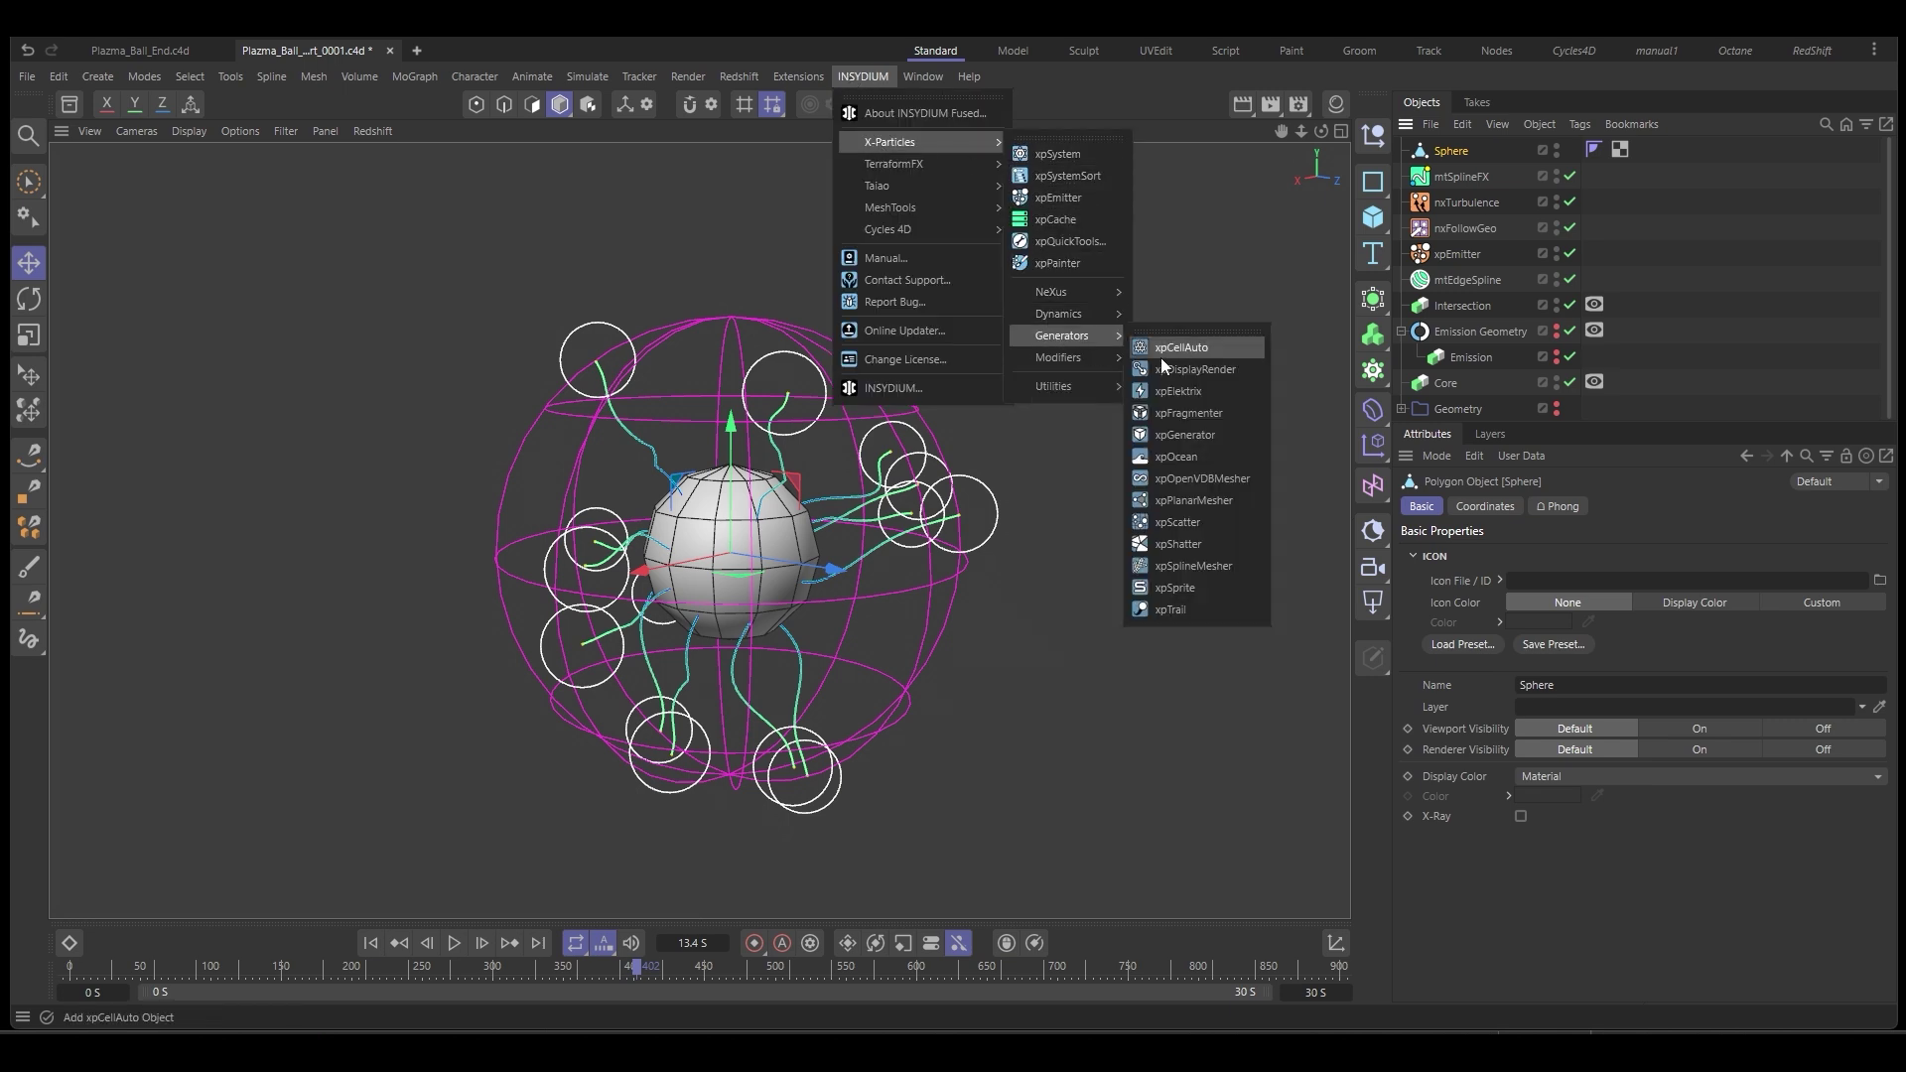
pyautogui.click(1186, 435)
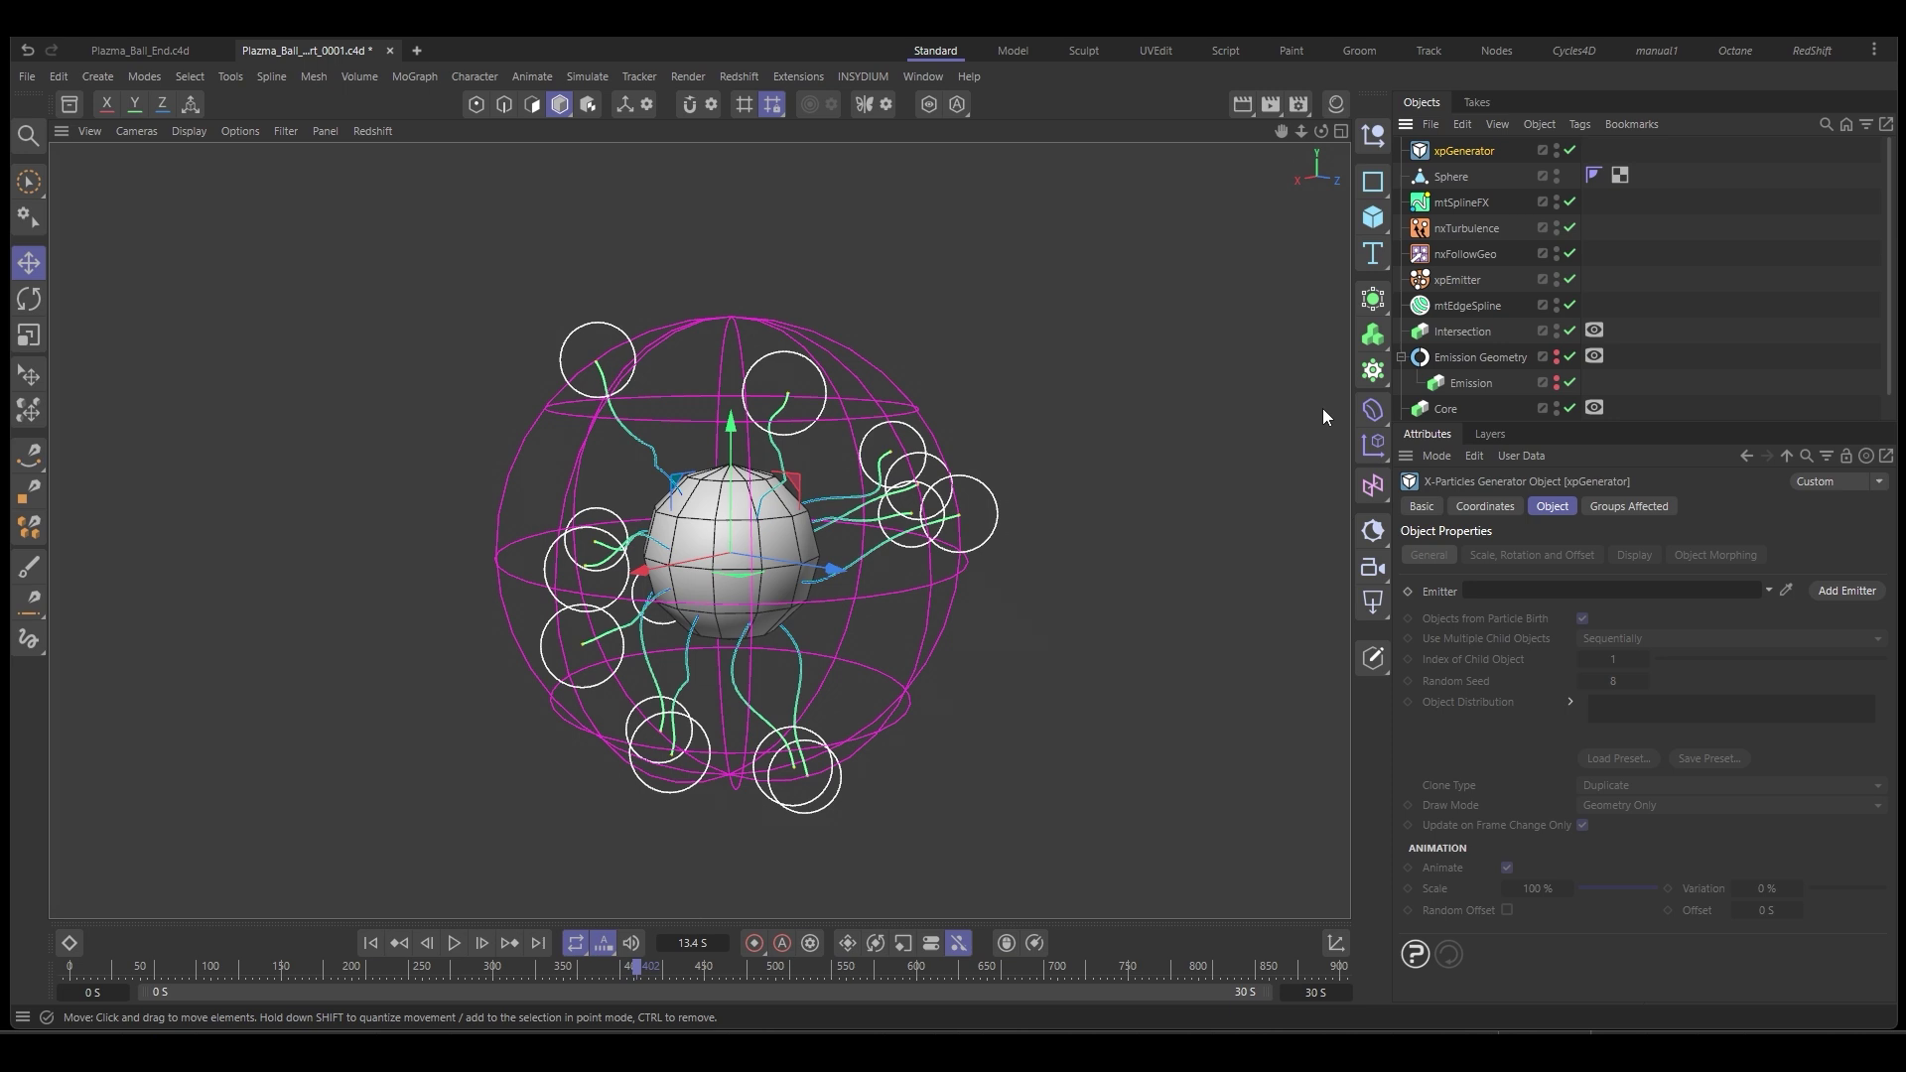
pyautogui.moveTo(1459, 159); pyautogui.dragTo(1457, 151)
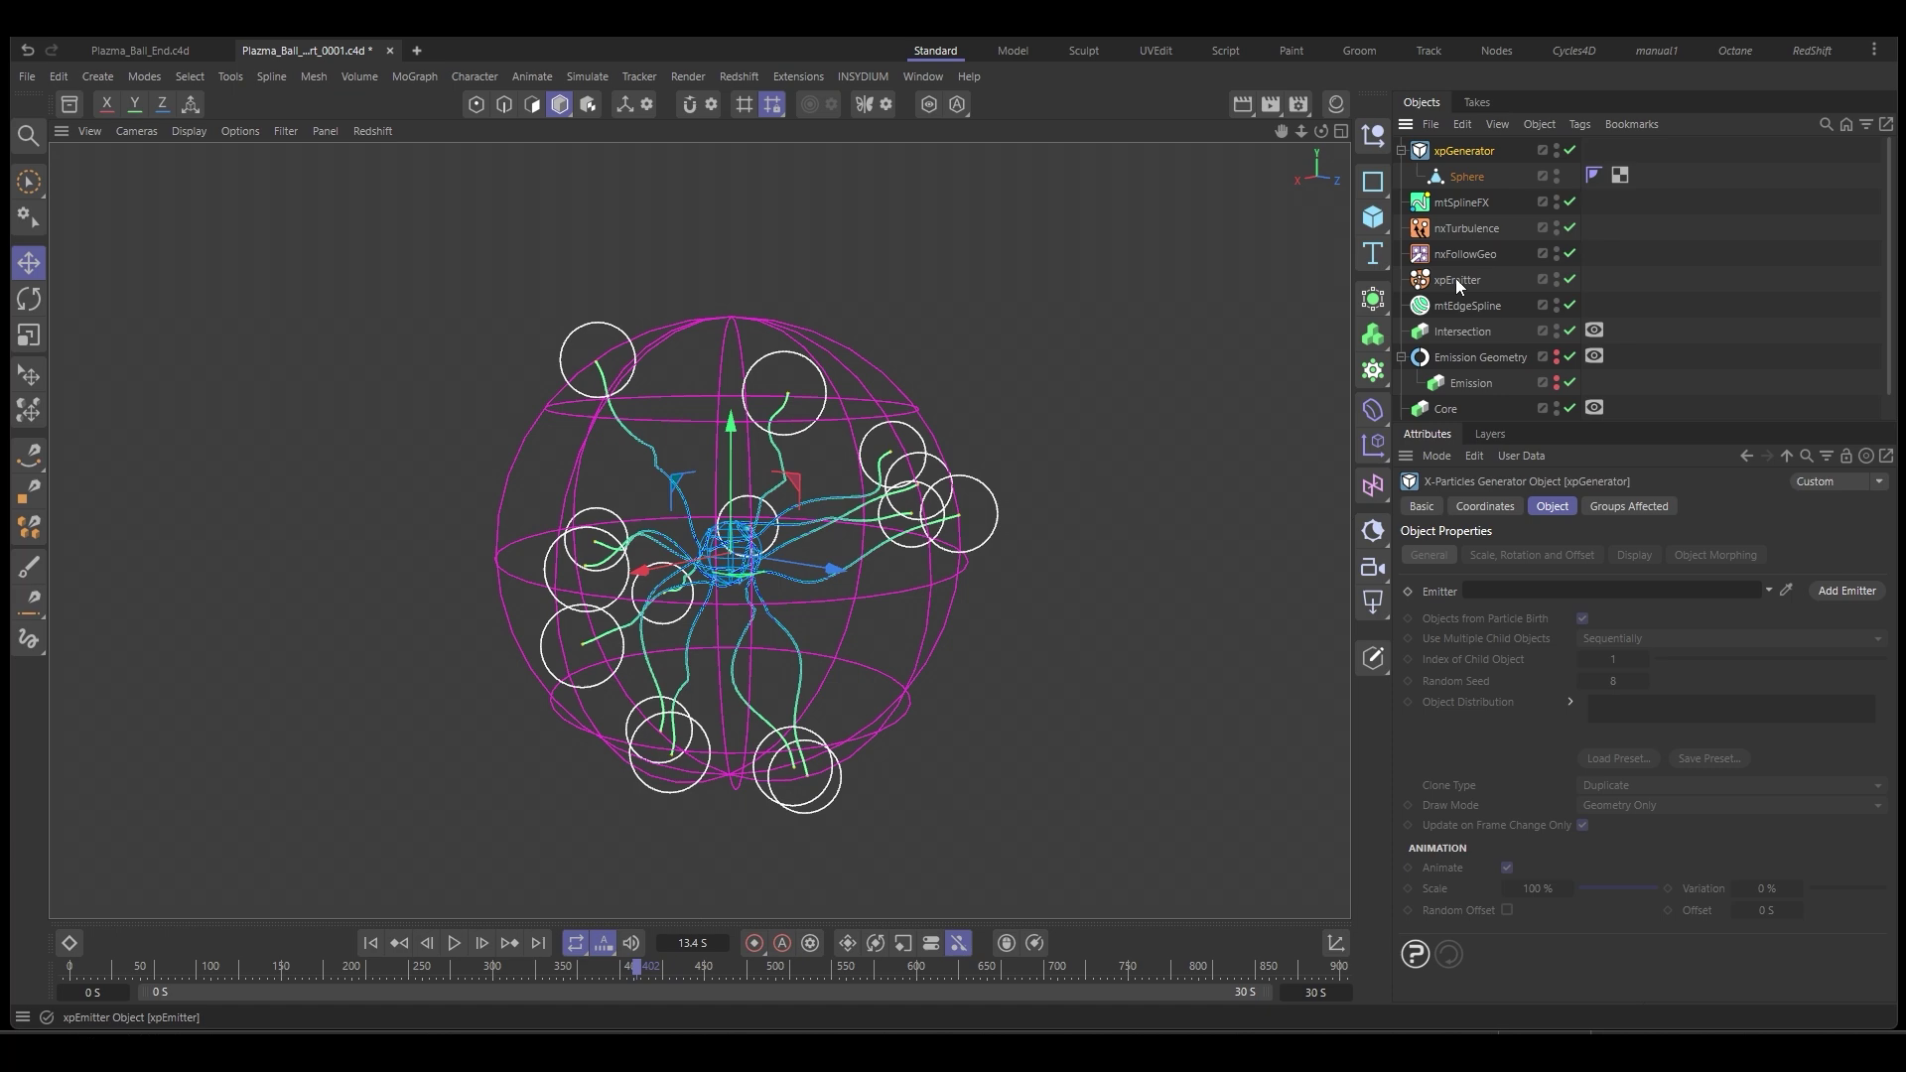
pyautogui.moveTo(1455, 279); pyautogui.dragTo(1549, 594)
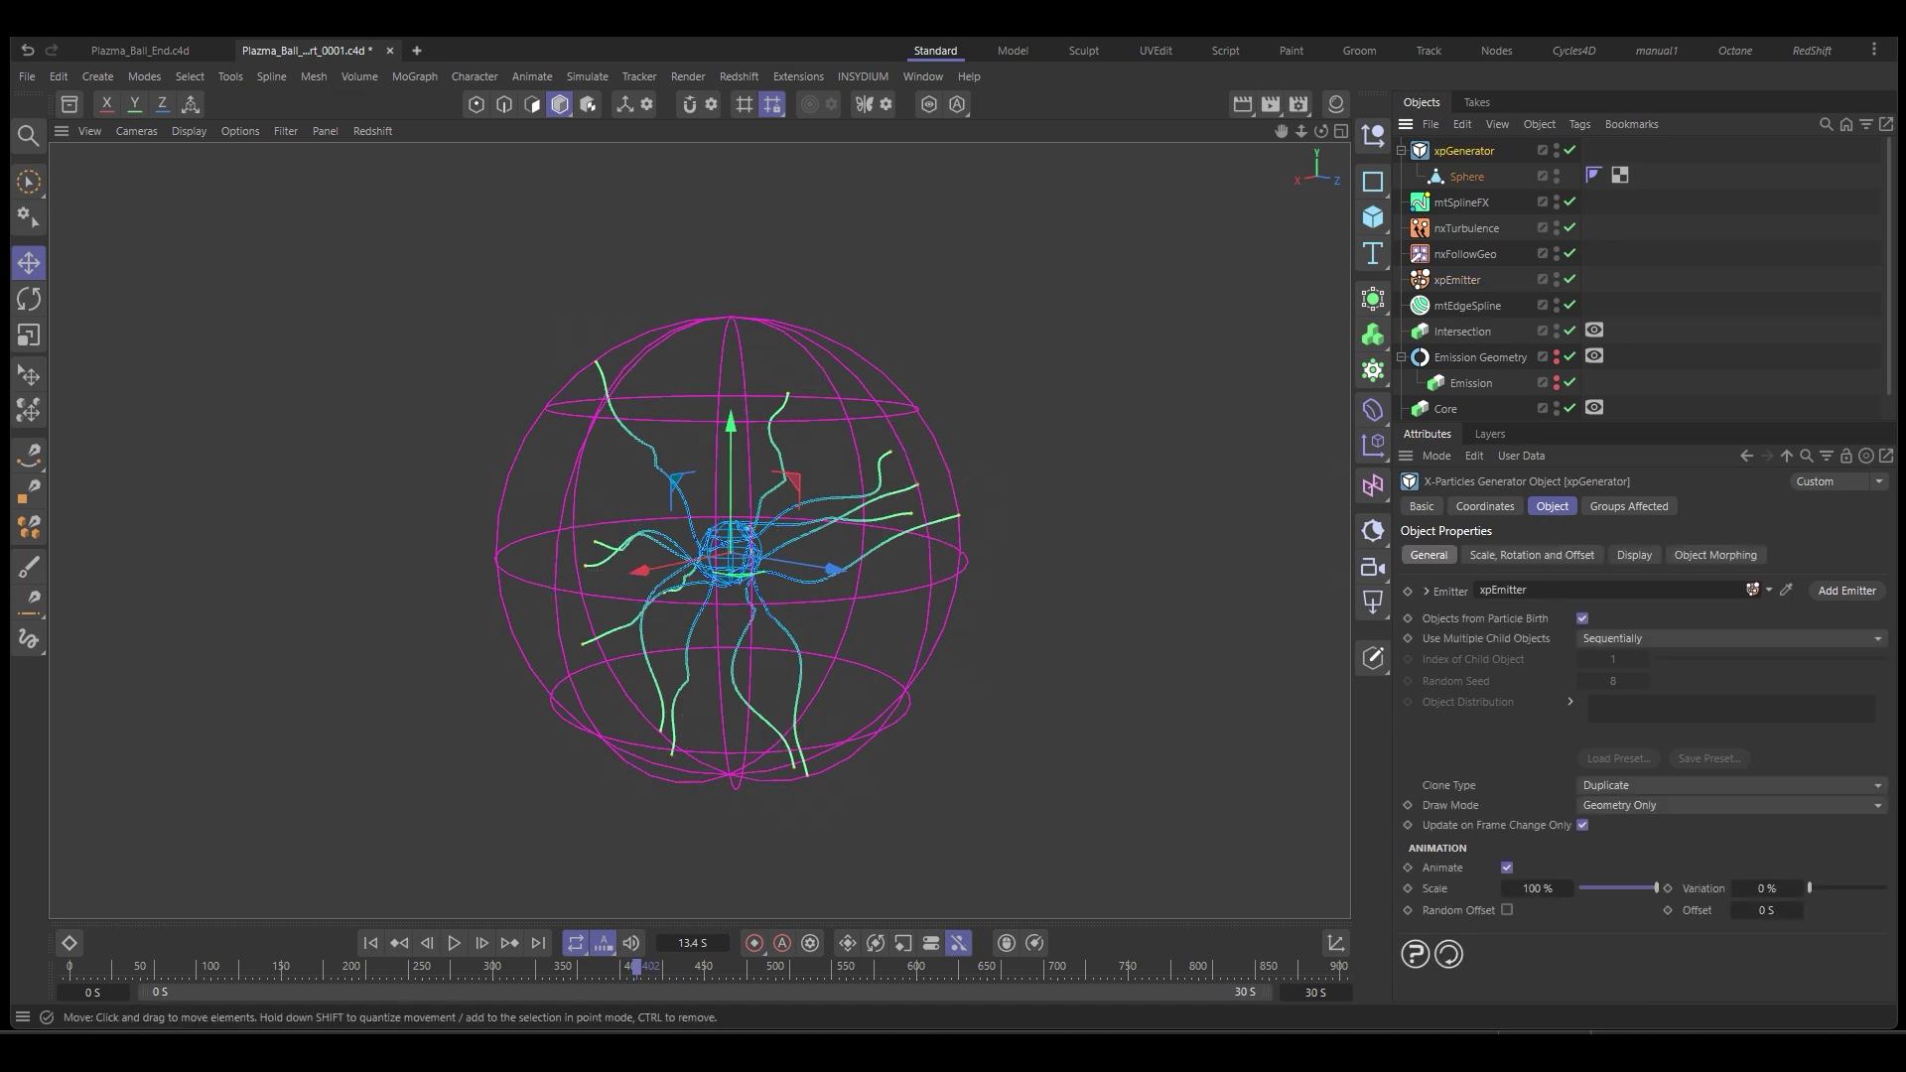
# Preview the sphere clones from frame one to 2.4 s, then collapse and hide xpGenerator.
pyautogui.click(370, 942)
pyautogui.click(454, 943)
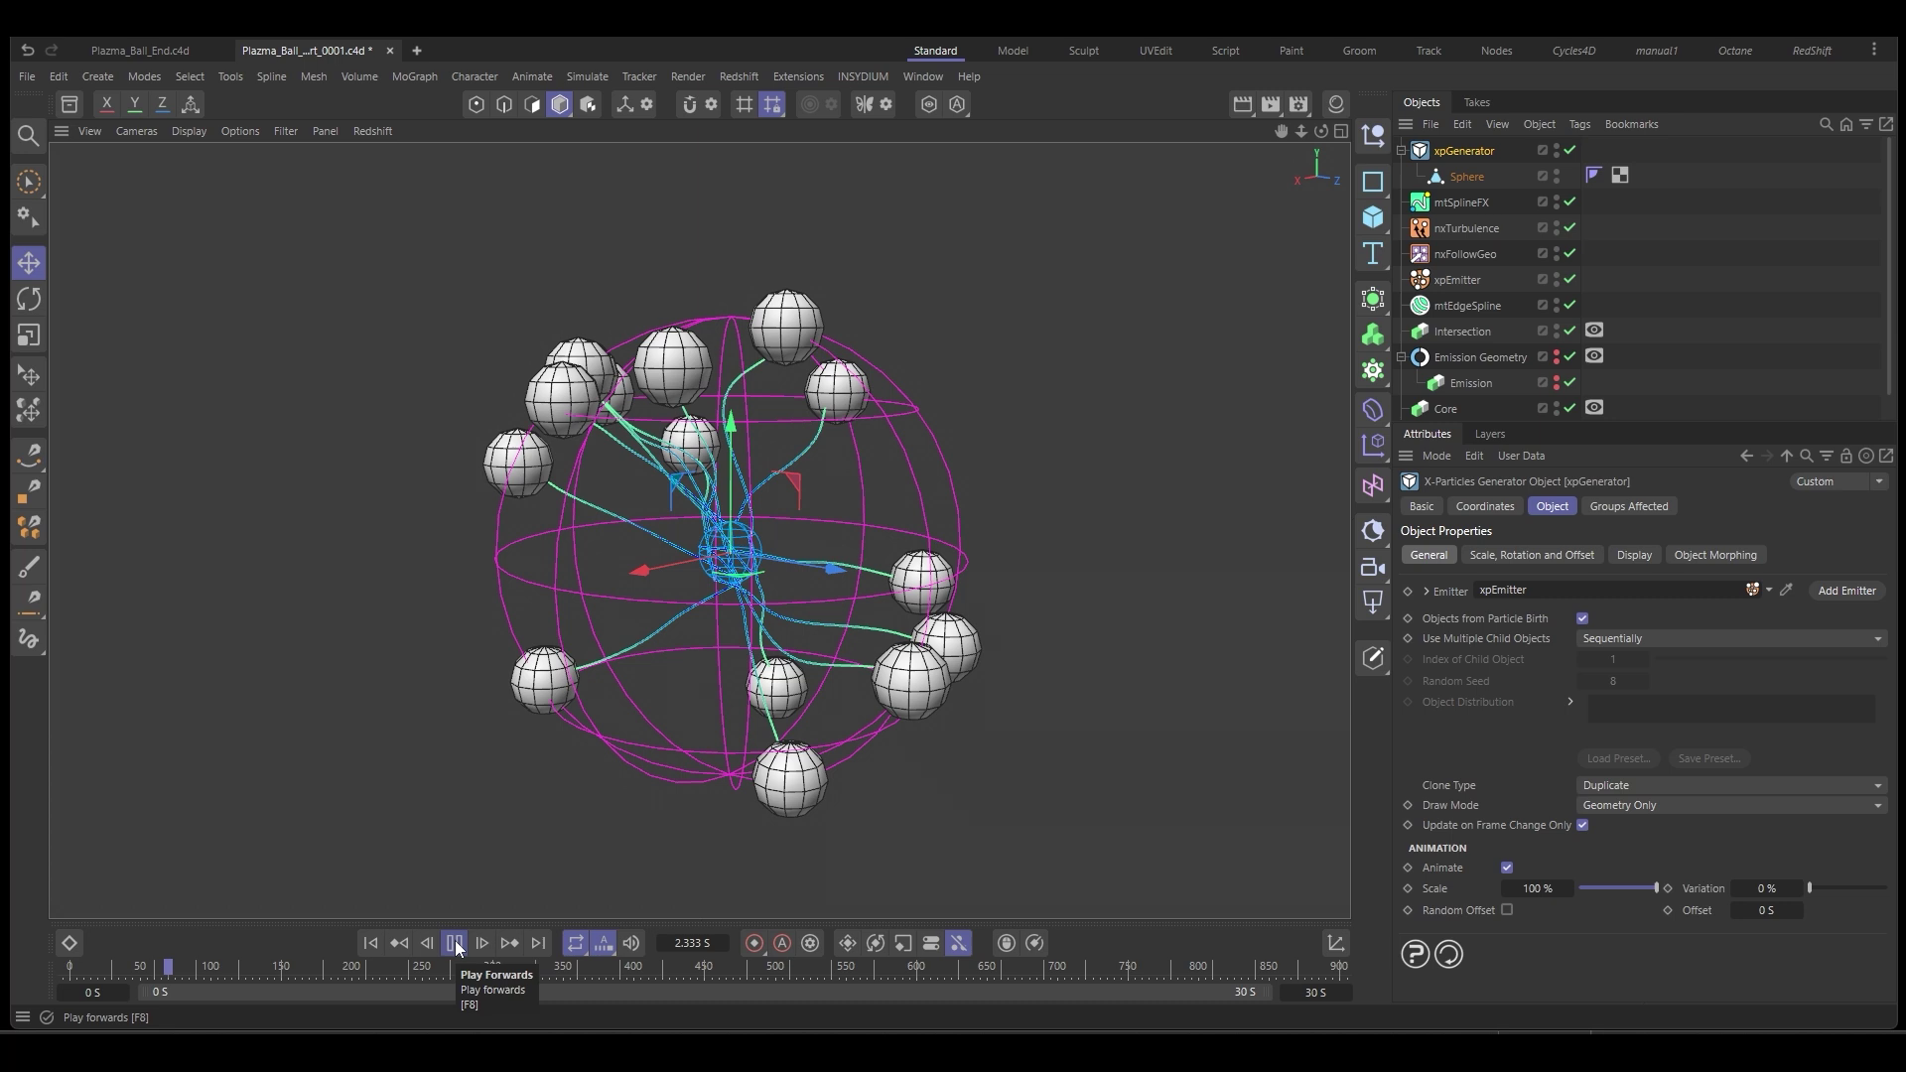
pyautogui.click(455, 943)
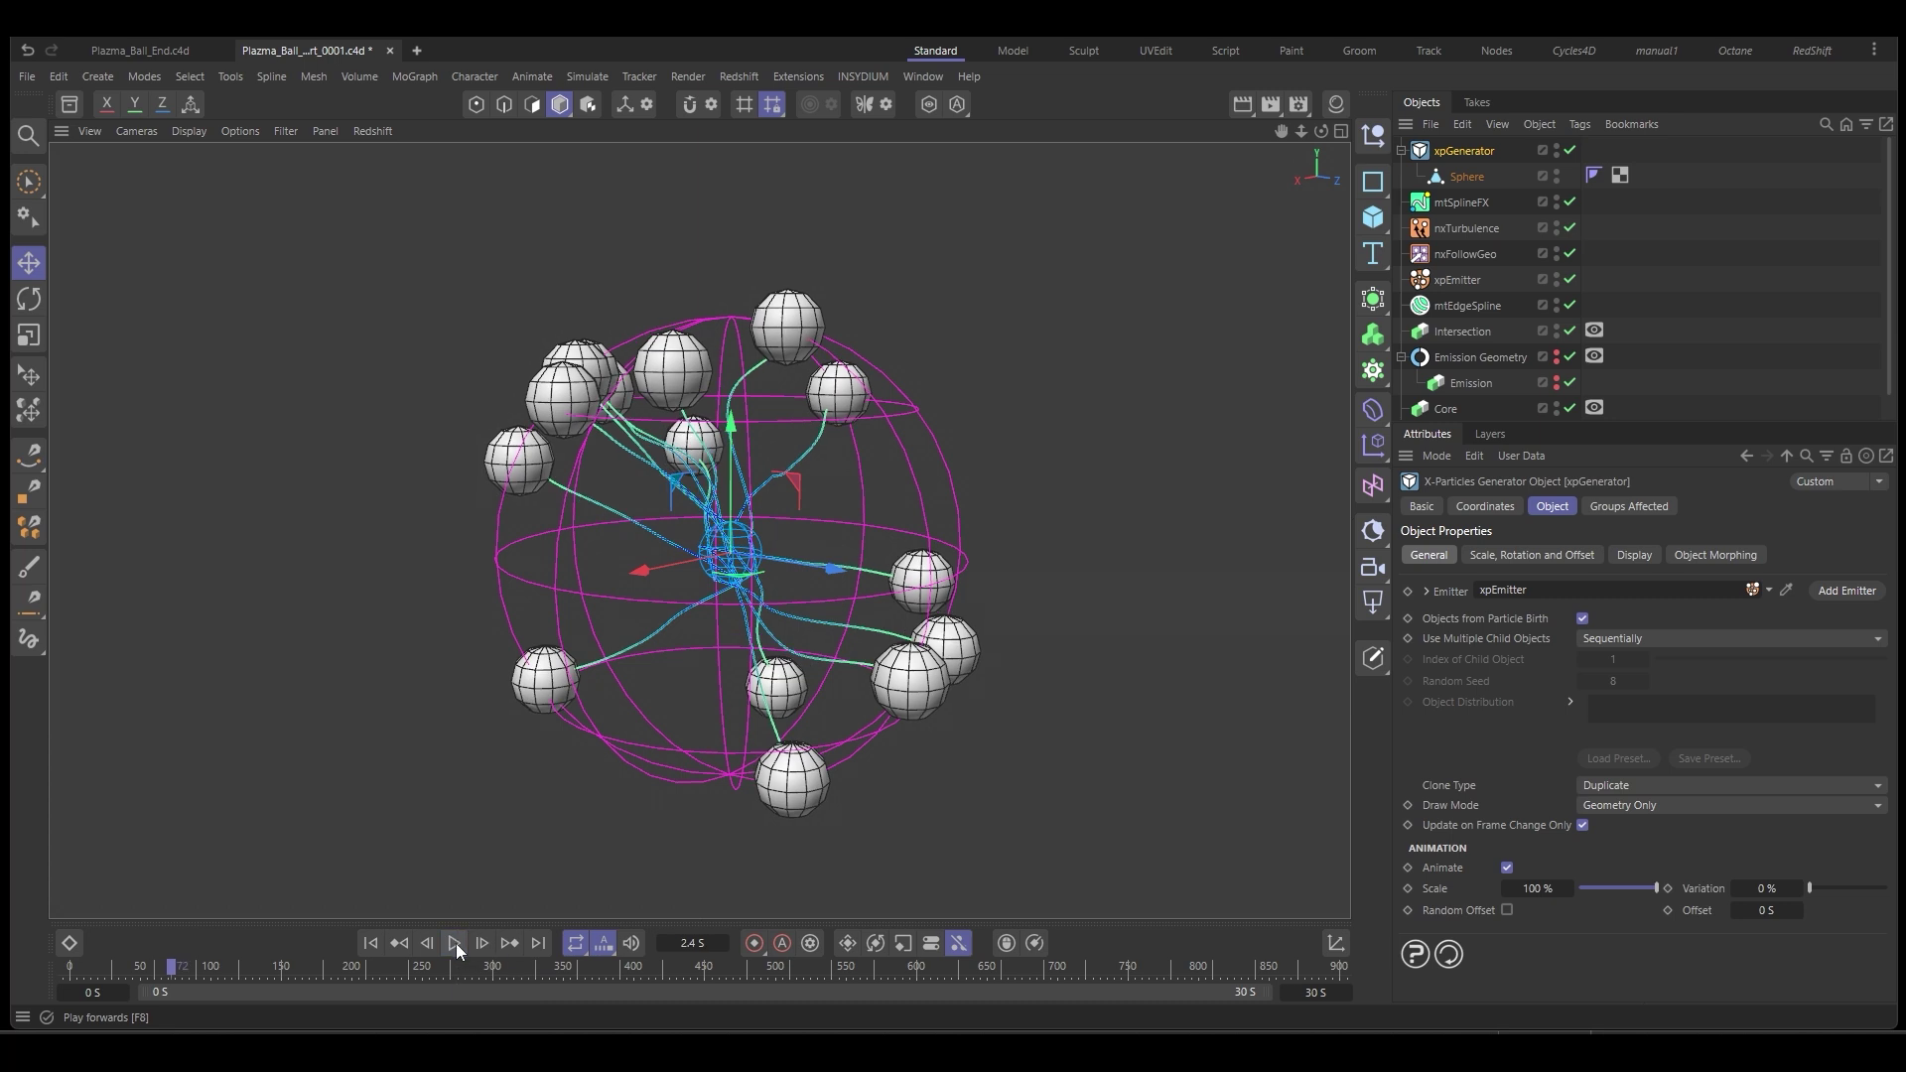
pyautogui.click(1402, 149)
pyautogui.click(1556, 150)
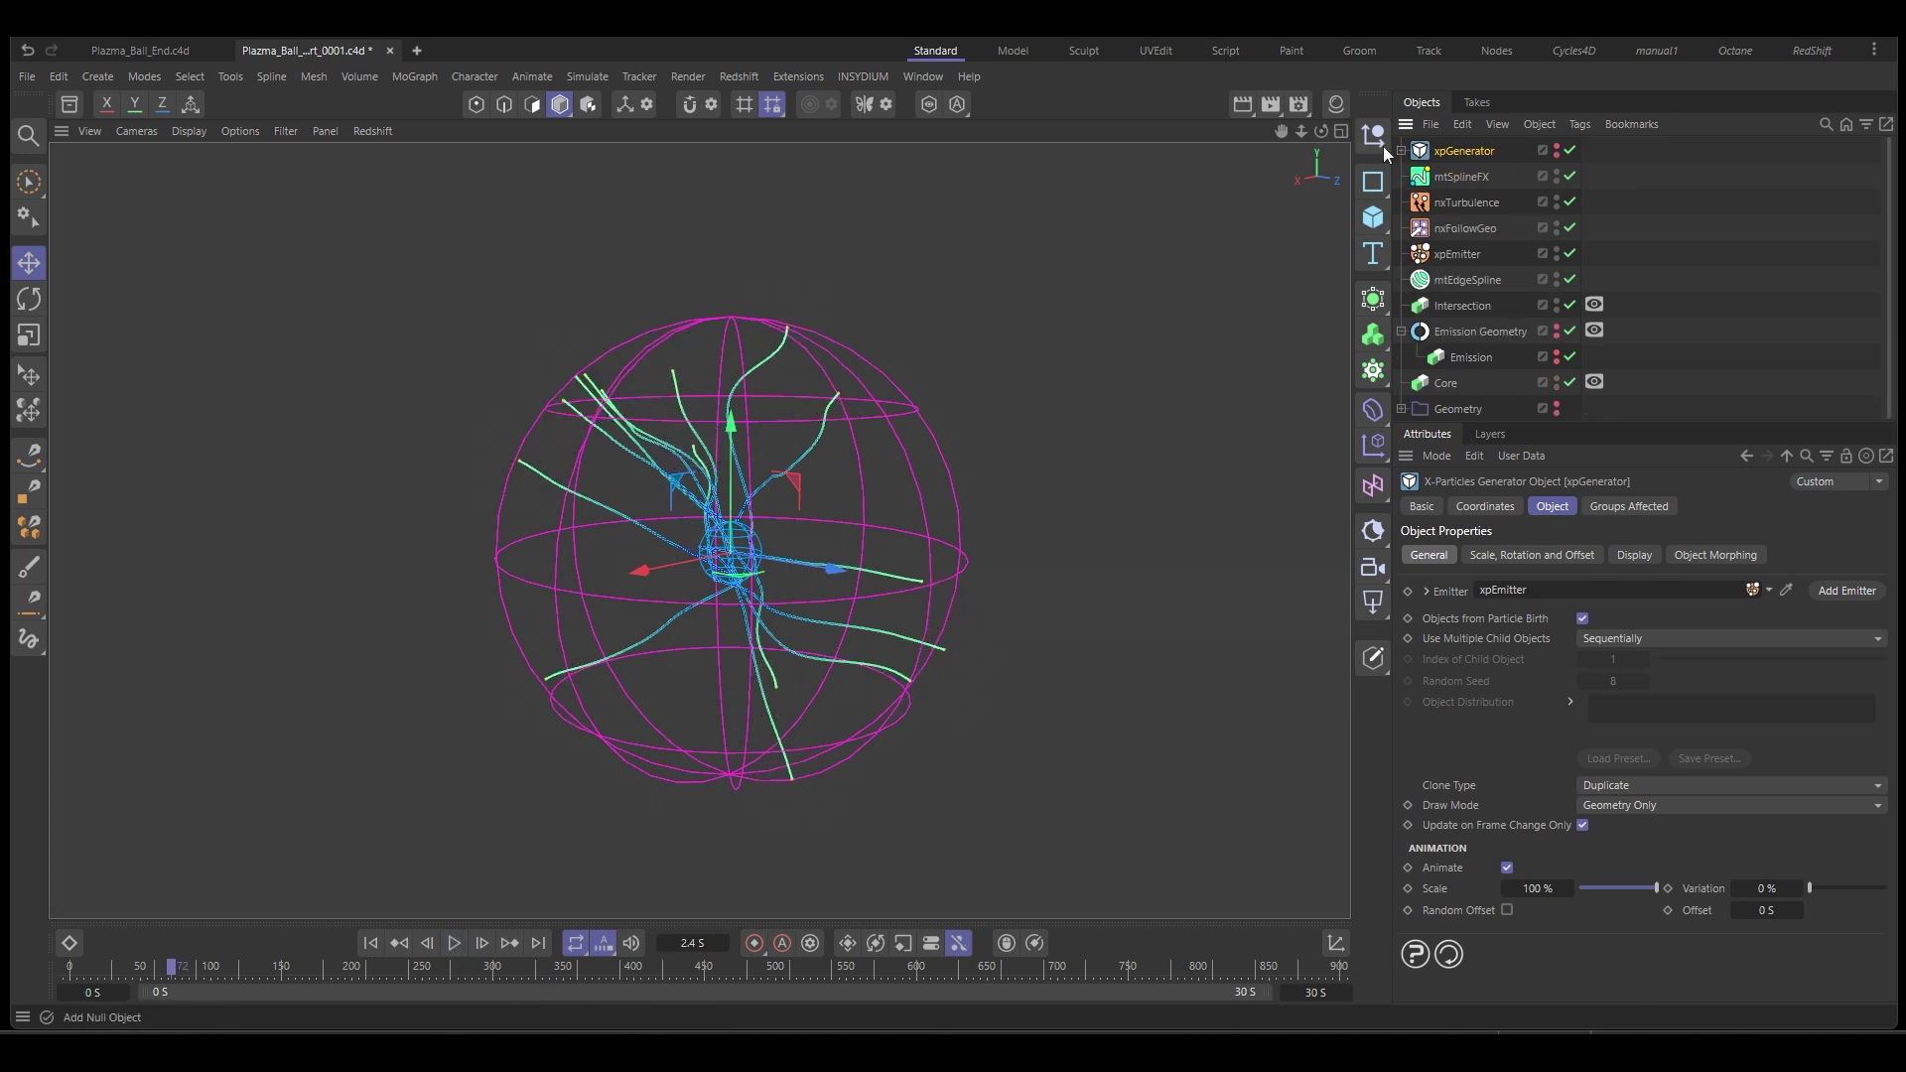
# Move xpGenerator lower, parent Intersection under mtEdgeSpline, and make the generated spheres visible again.
pyautogui.moveTo(1454, 153); pyautogui.dragTo(1467, 266)
pyautogui.click(1479, 280)
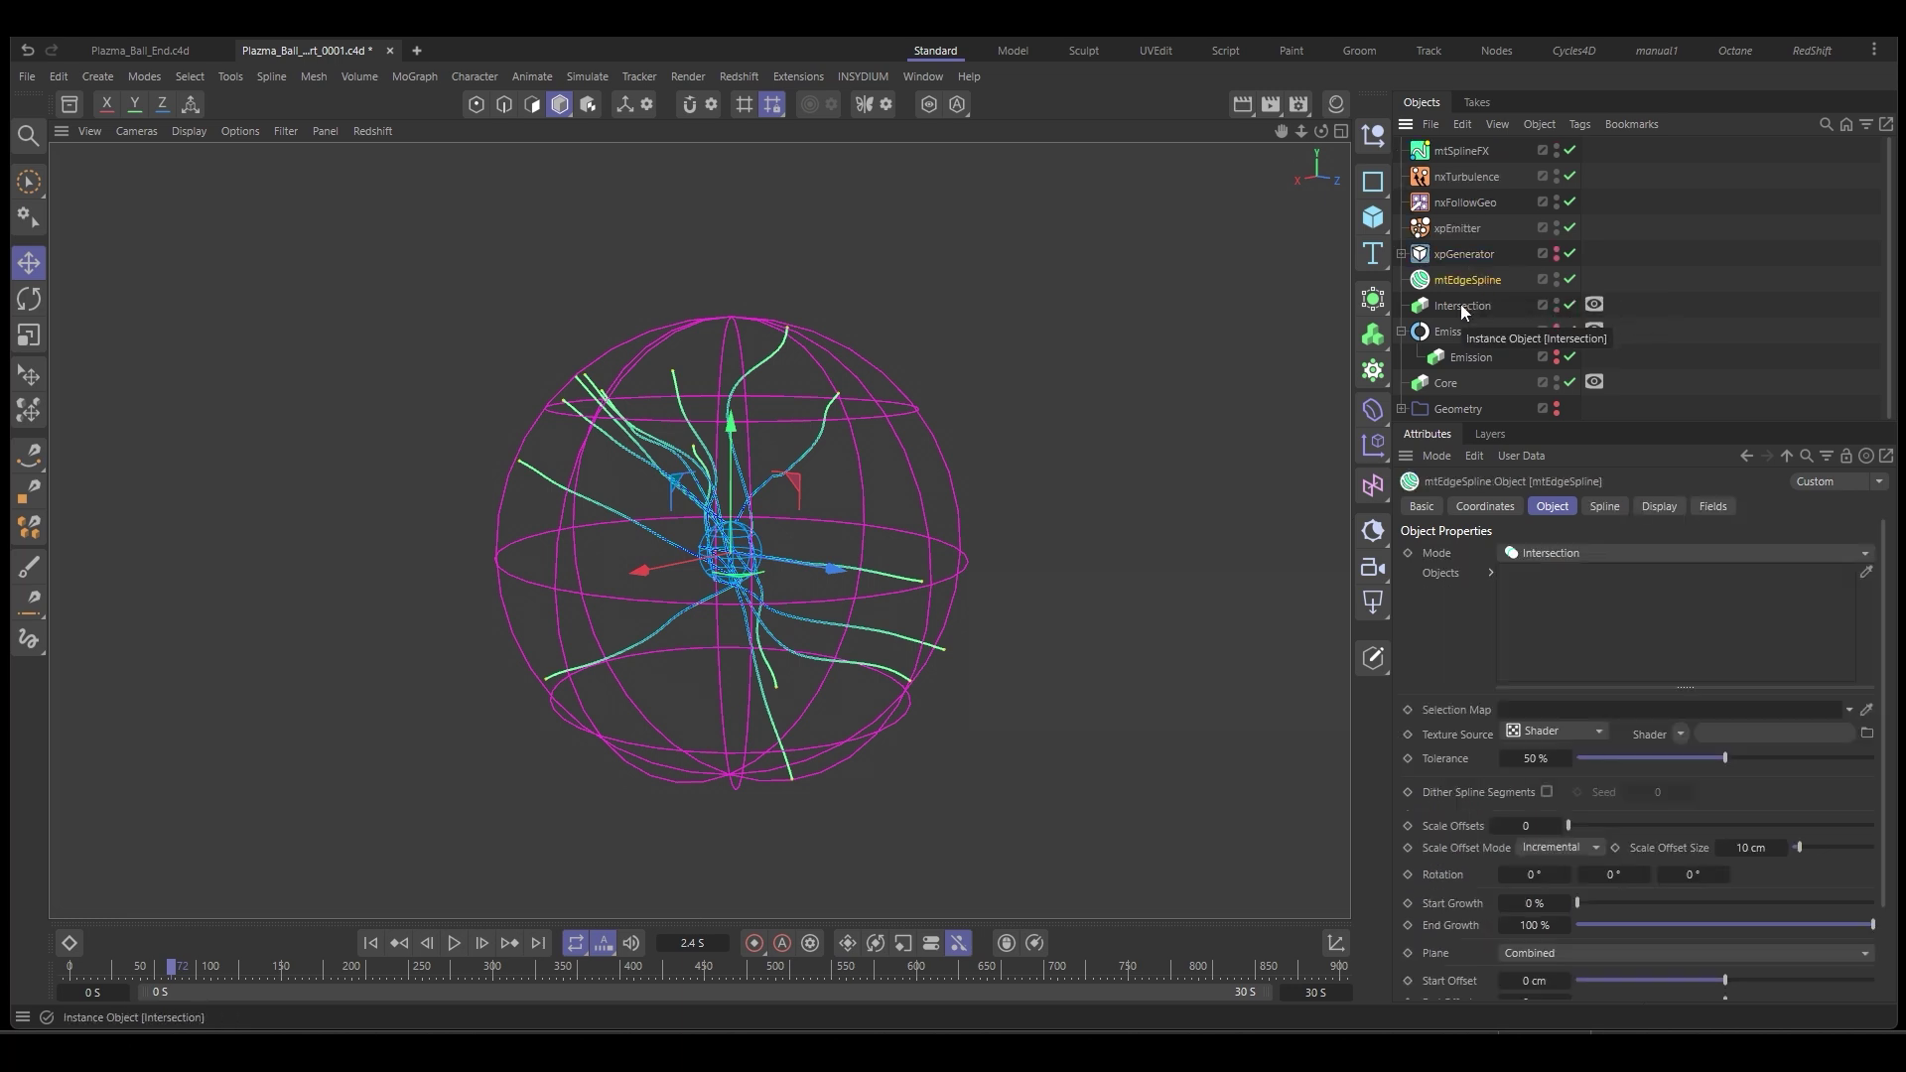
pyautogui.moveTo(1461, 304); pyautogui.dragTo(1543, 580)
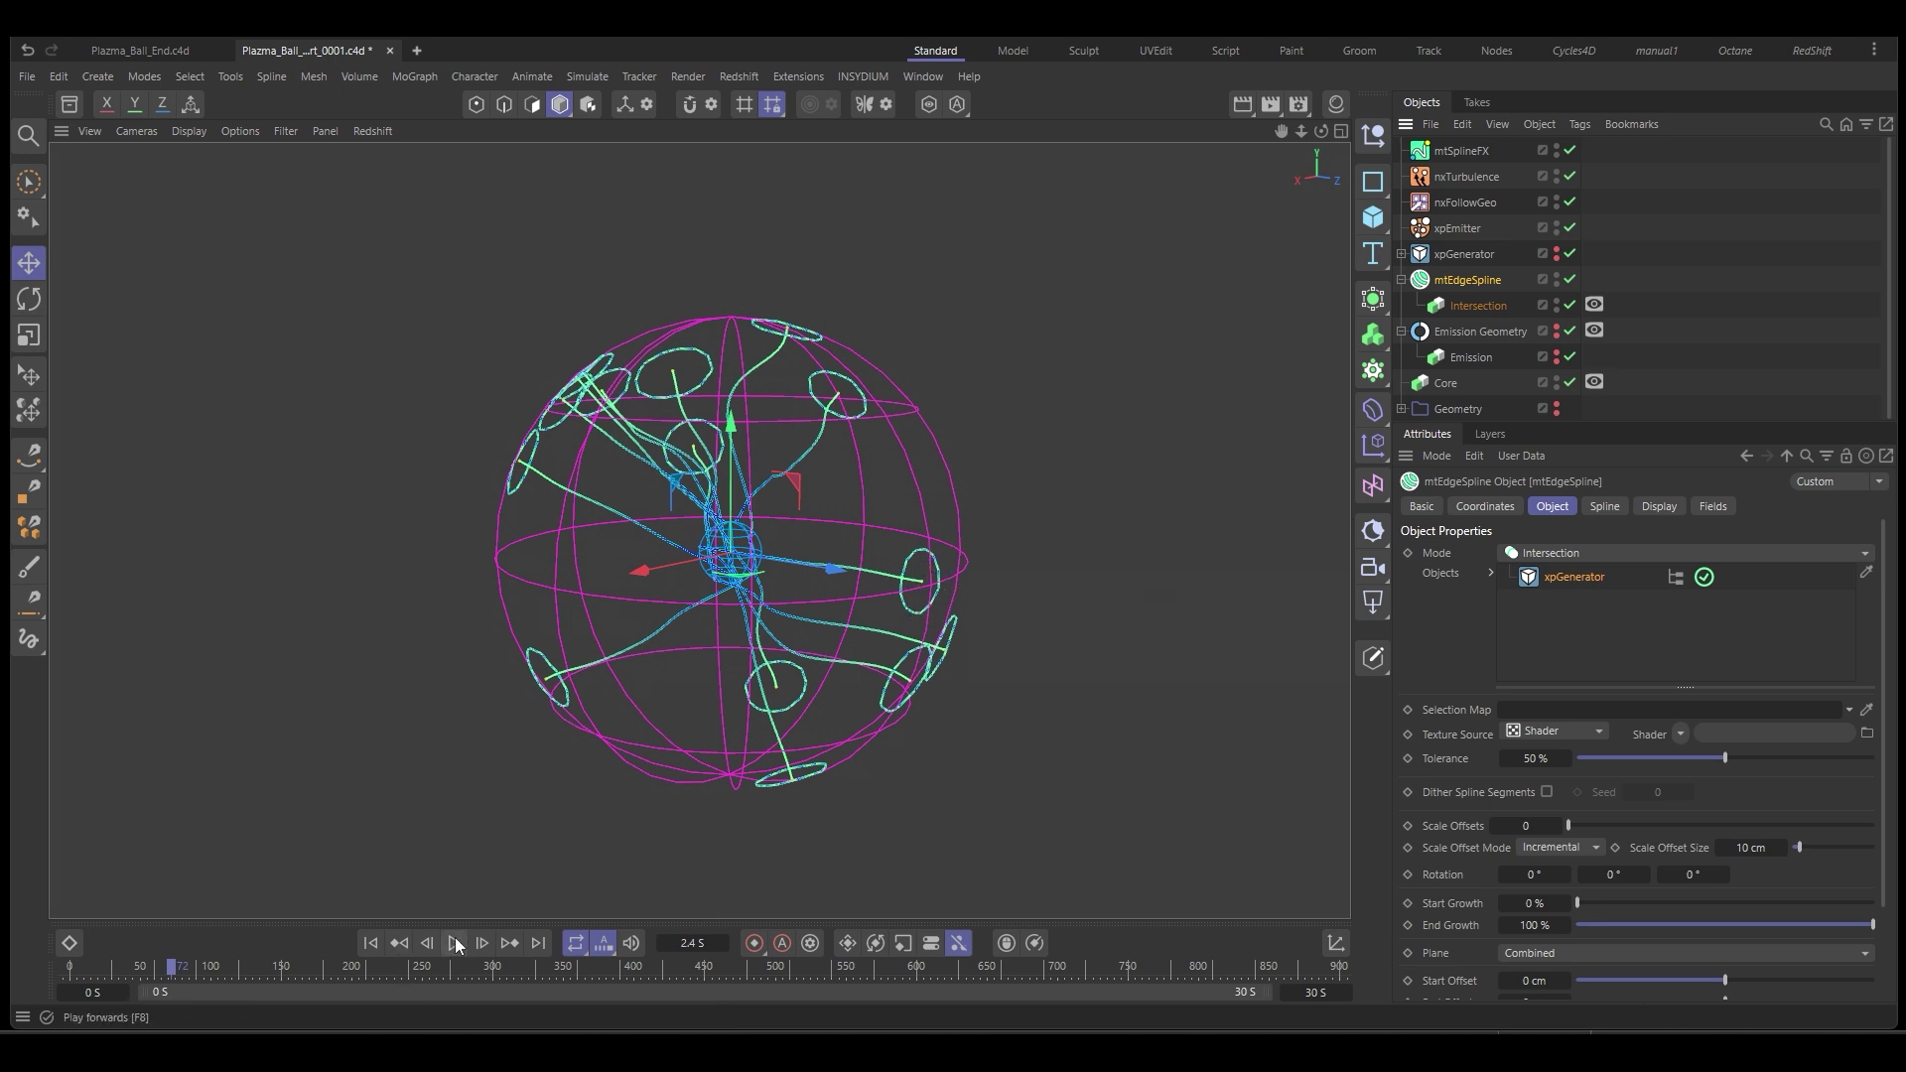
pyautogui.click(1556, 249)
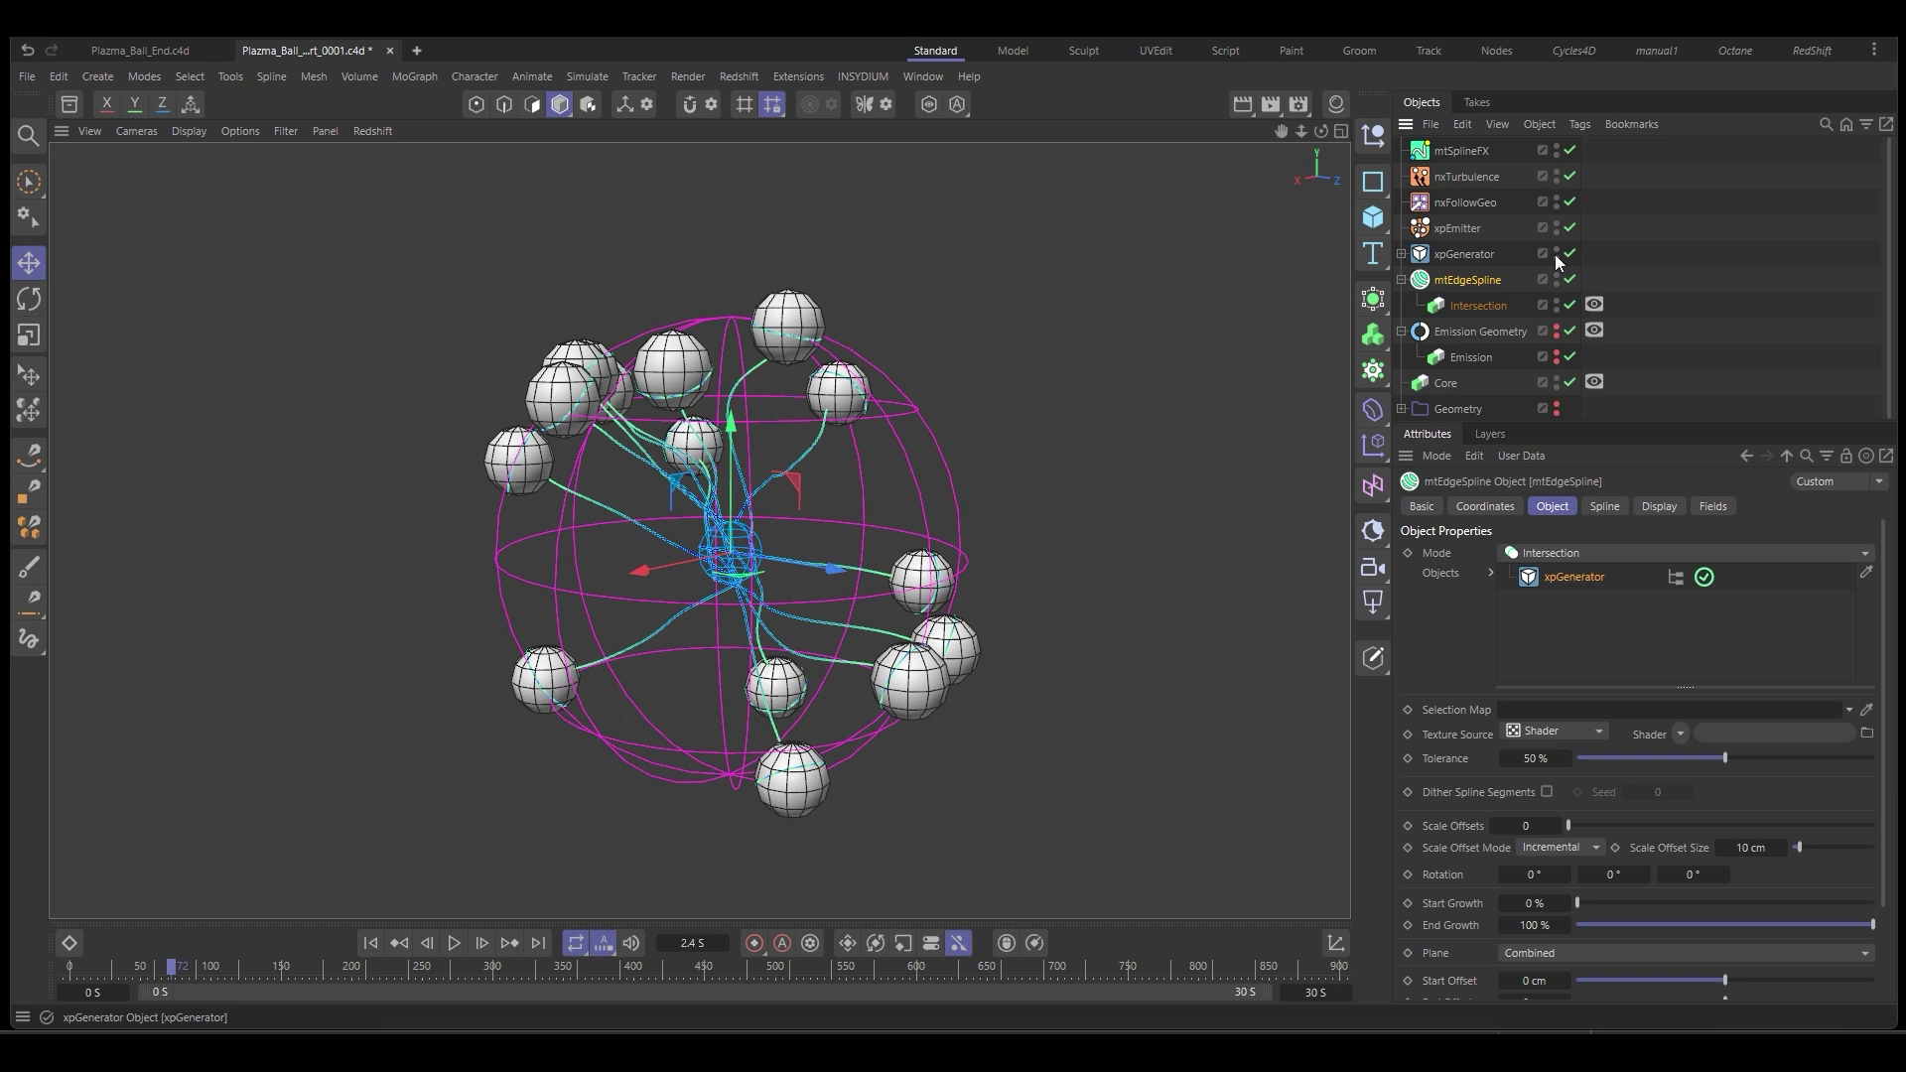
pyautogui.keyDown('alt'); pyautogui.moveTo(726, 429); pyautogui.dragTo(893, 467); pyautogui.keyUp('alt')
pyautogui.scroll(10, 830, 418)
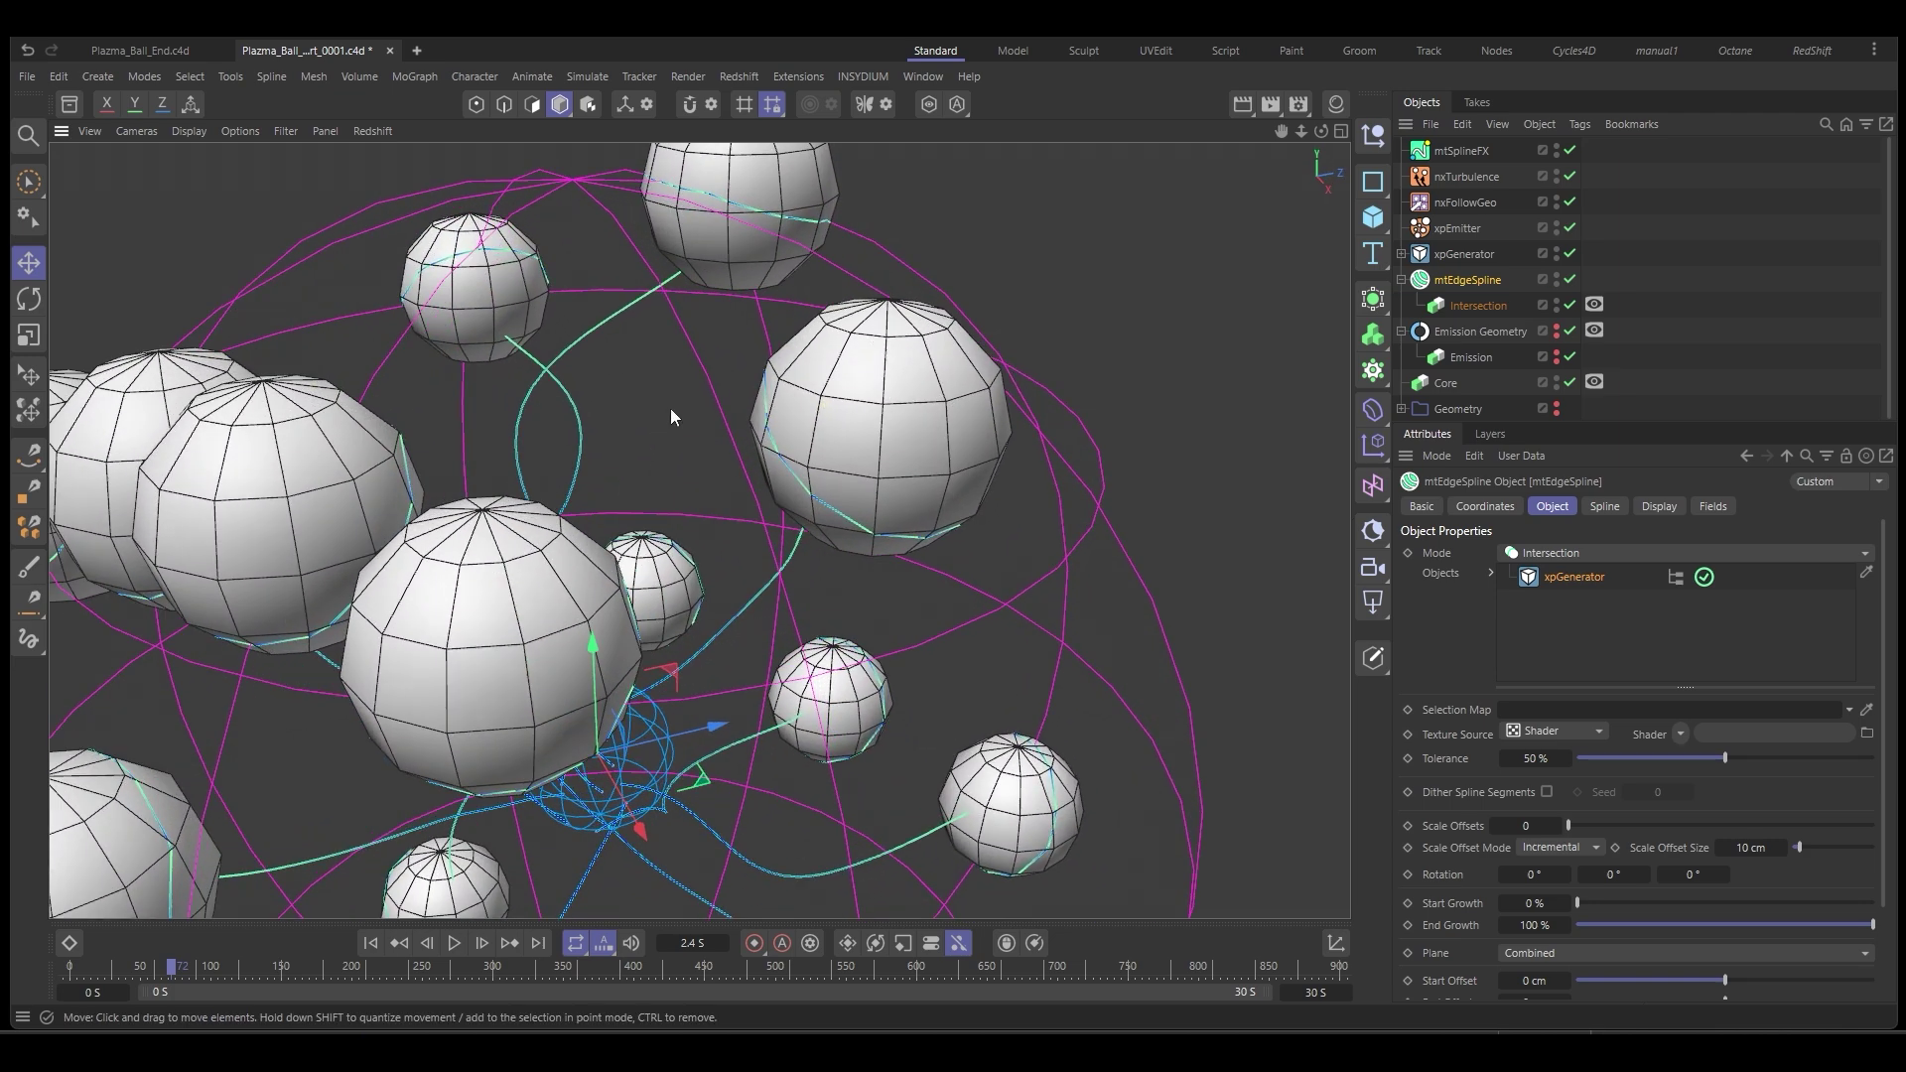
# Turn off Display Gradient on mtEdgeSpline and set its Spline Color to orange.
pyautogui.click(1661, 505)
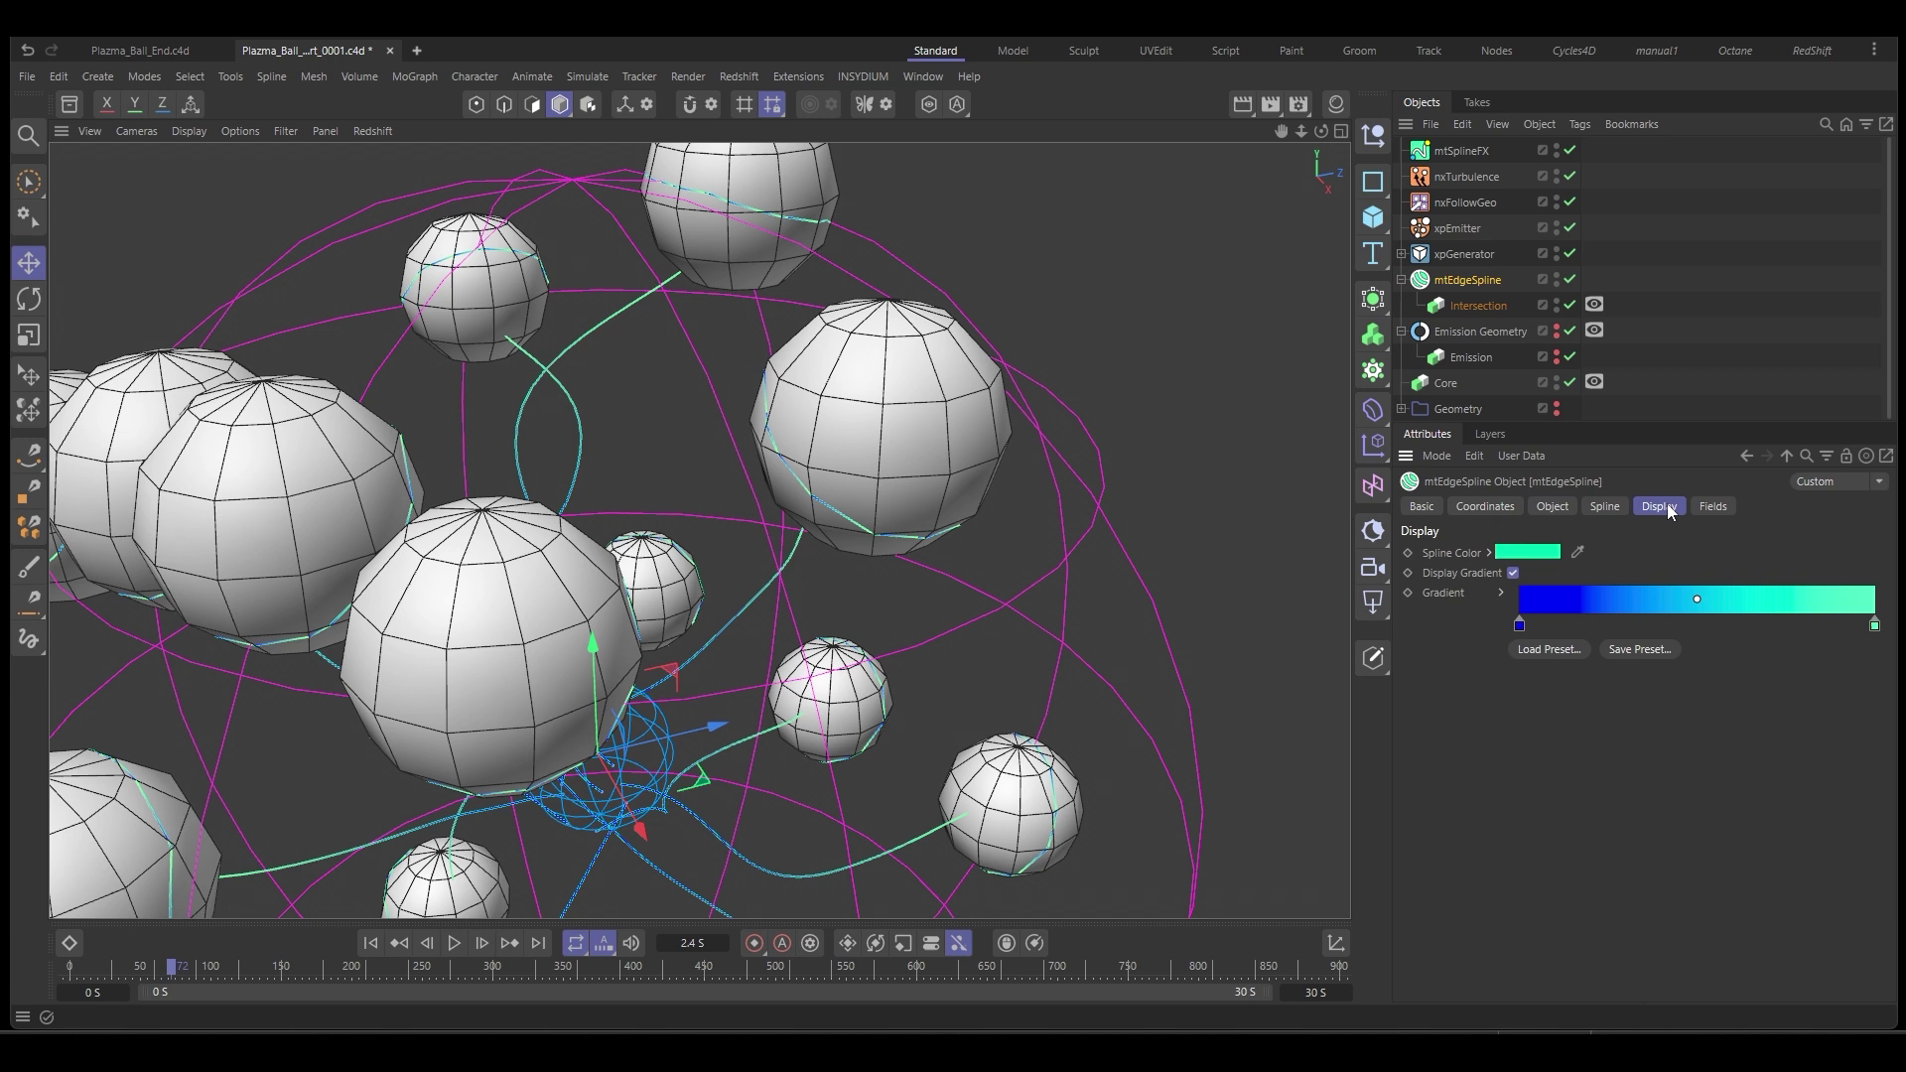
pyautogui.click(1512, 574)
pyautogui.click(1527, 552)
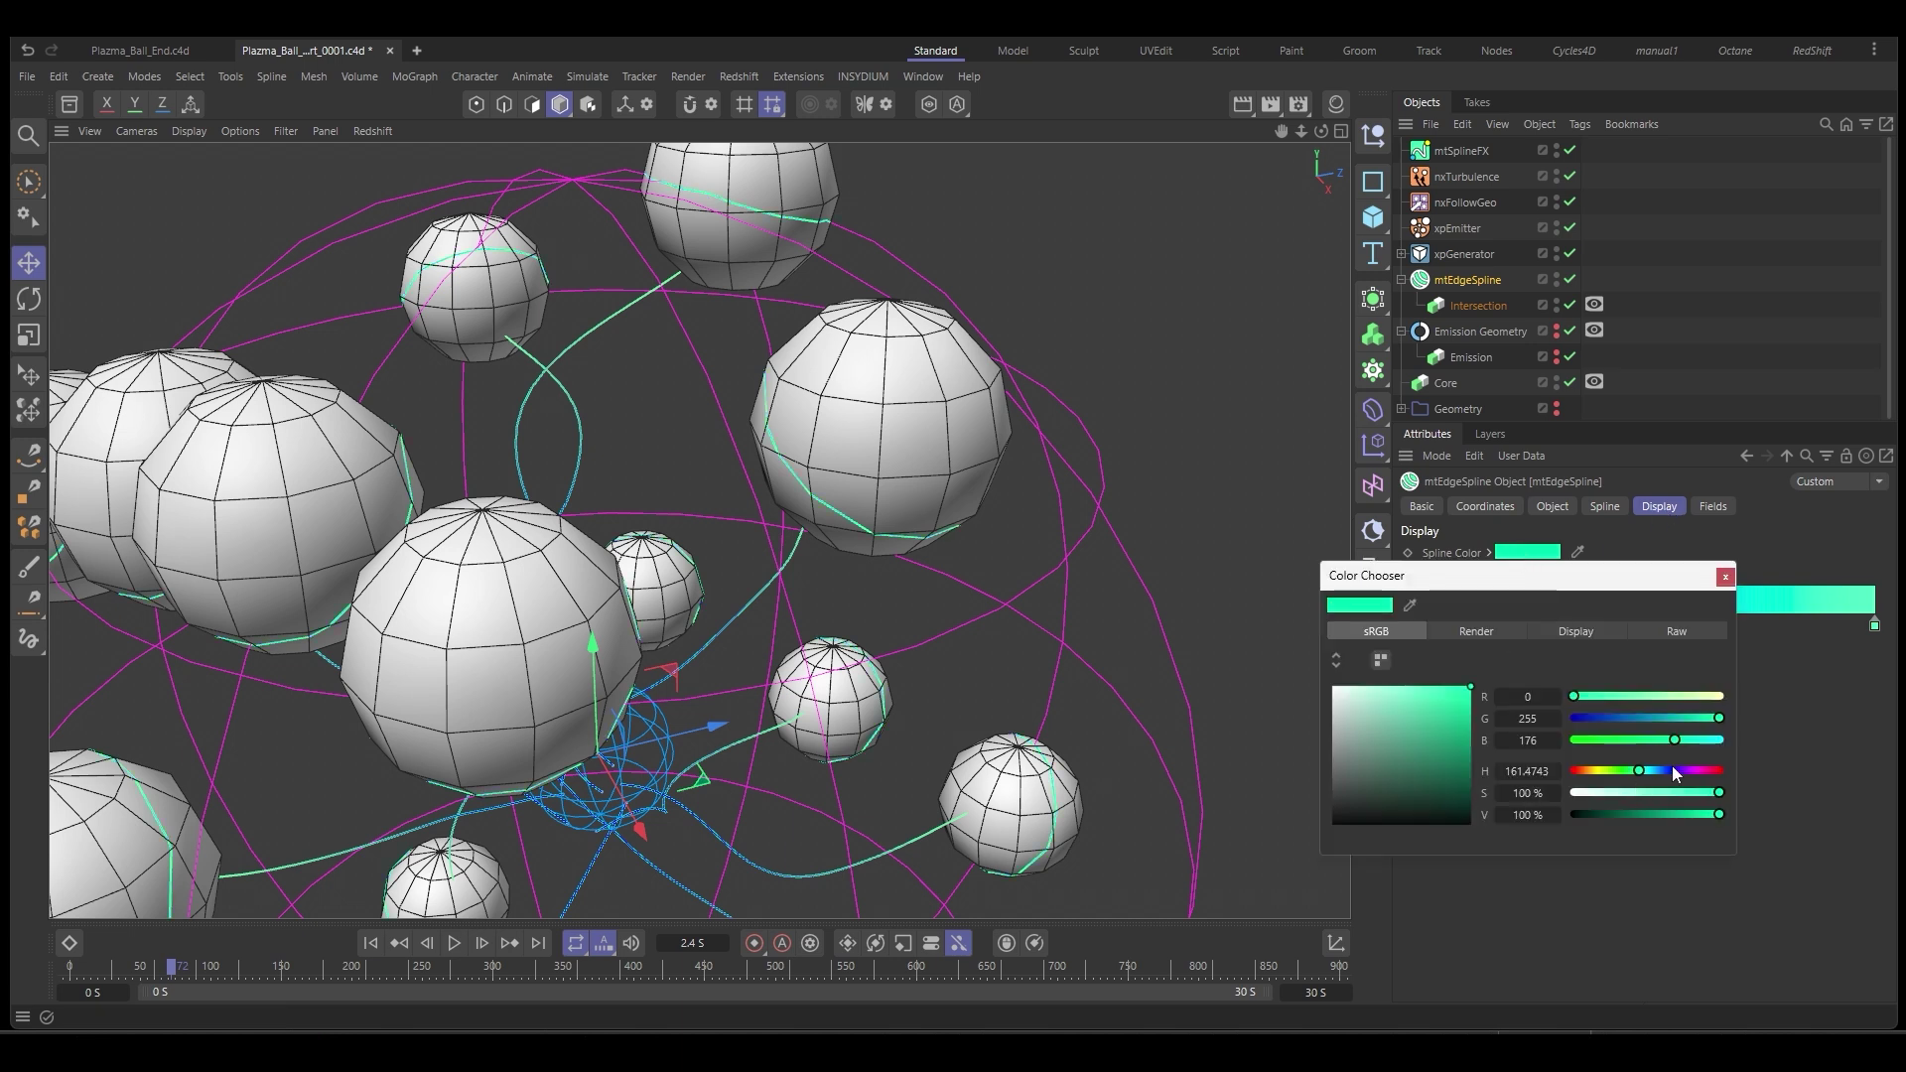
pyautogui.moveTo(1636, 772); pyautogui.dragTo(1589, 774)
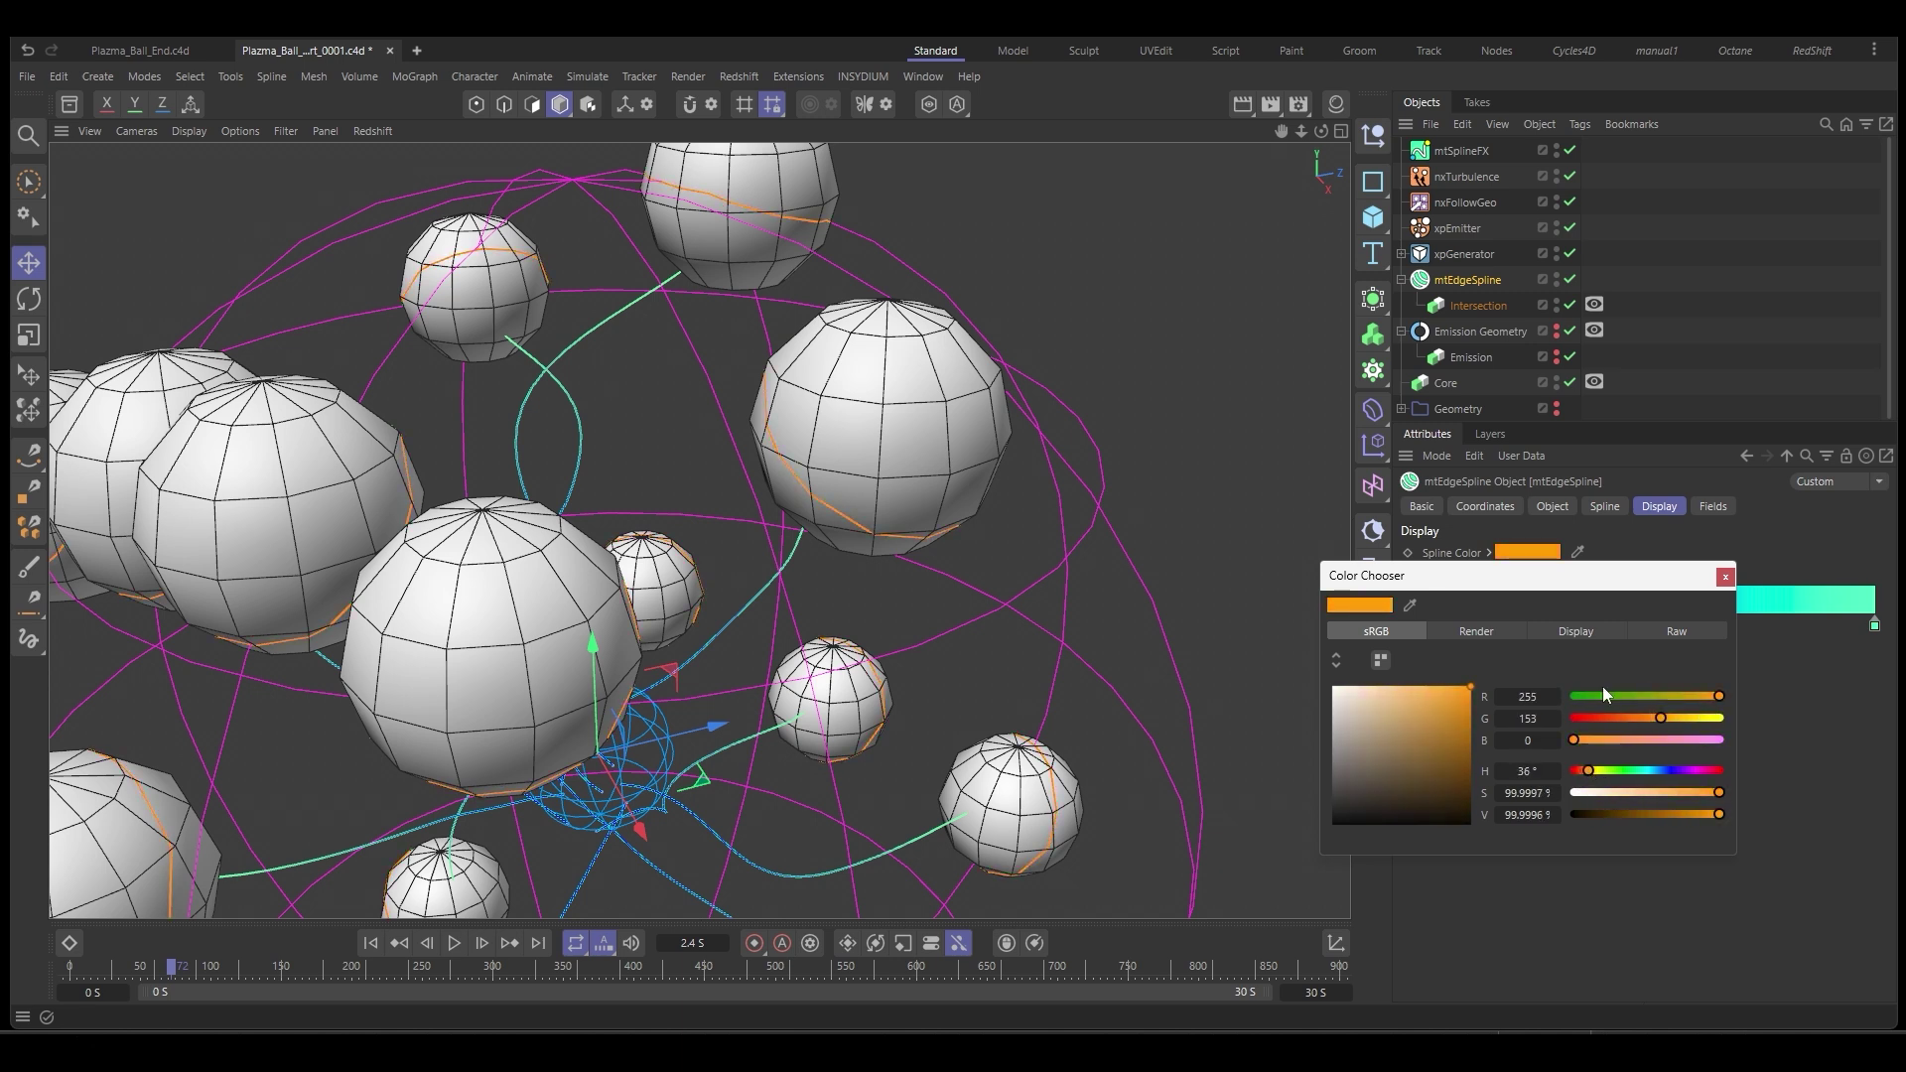
pyautogui.click(1724, 578)
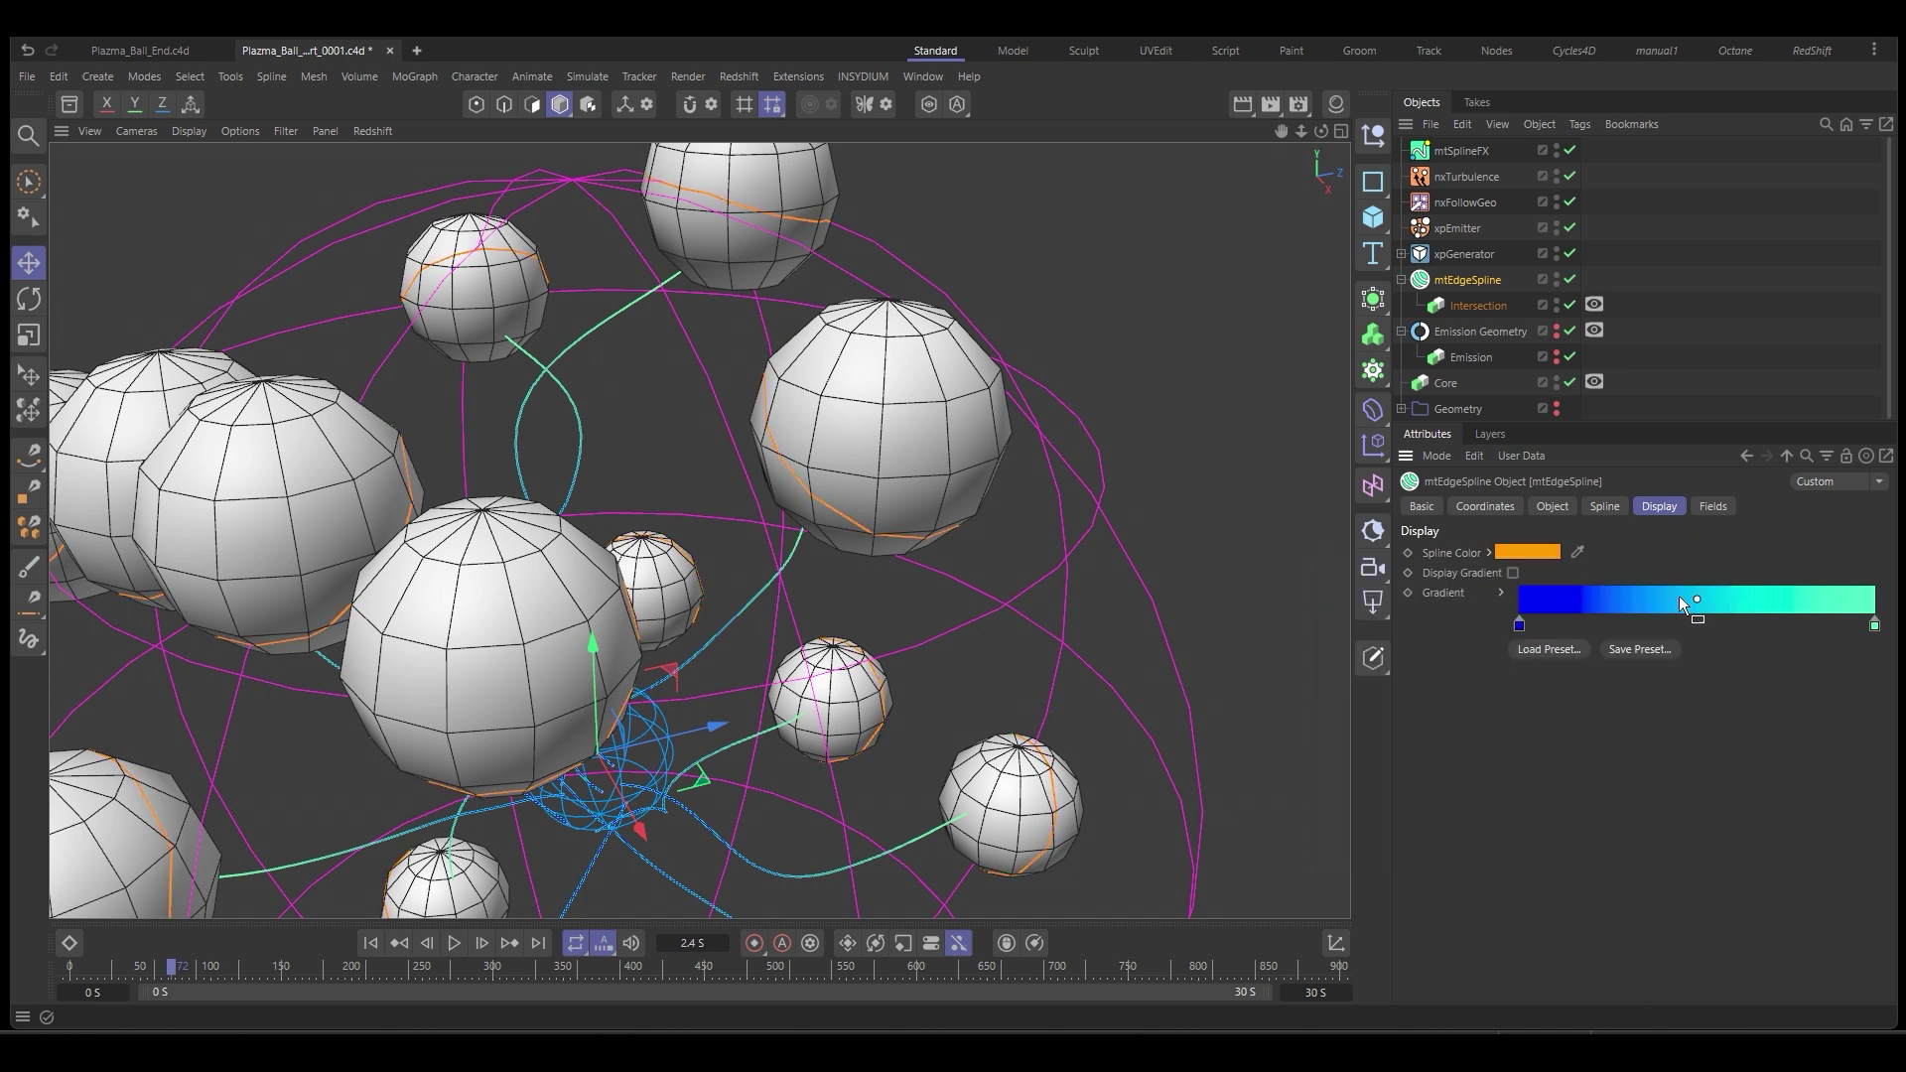
# Hide xpGenerator and play the animation while orbiting, stopping at 10.267 s.
pyautogui.click(1557, 251)
pyautogui.scroll(-5, 1012, 508)
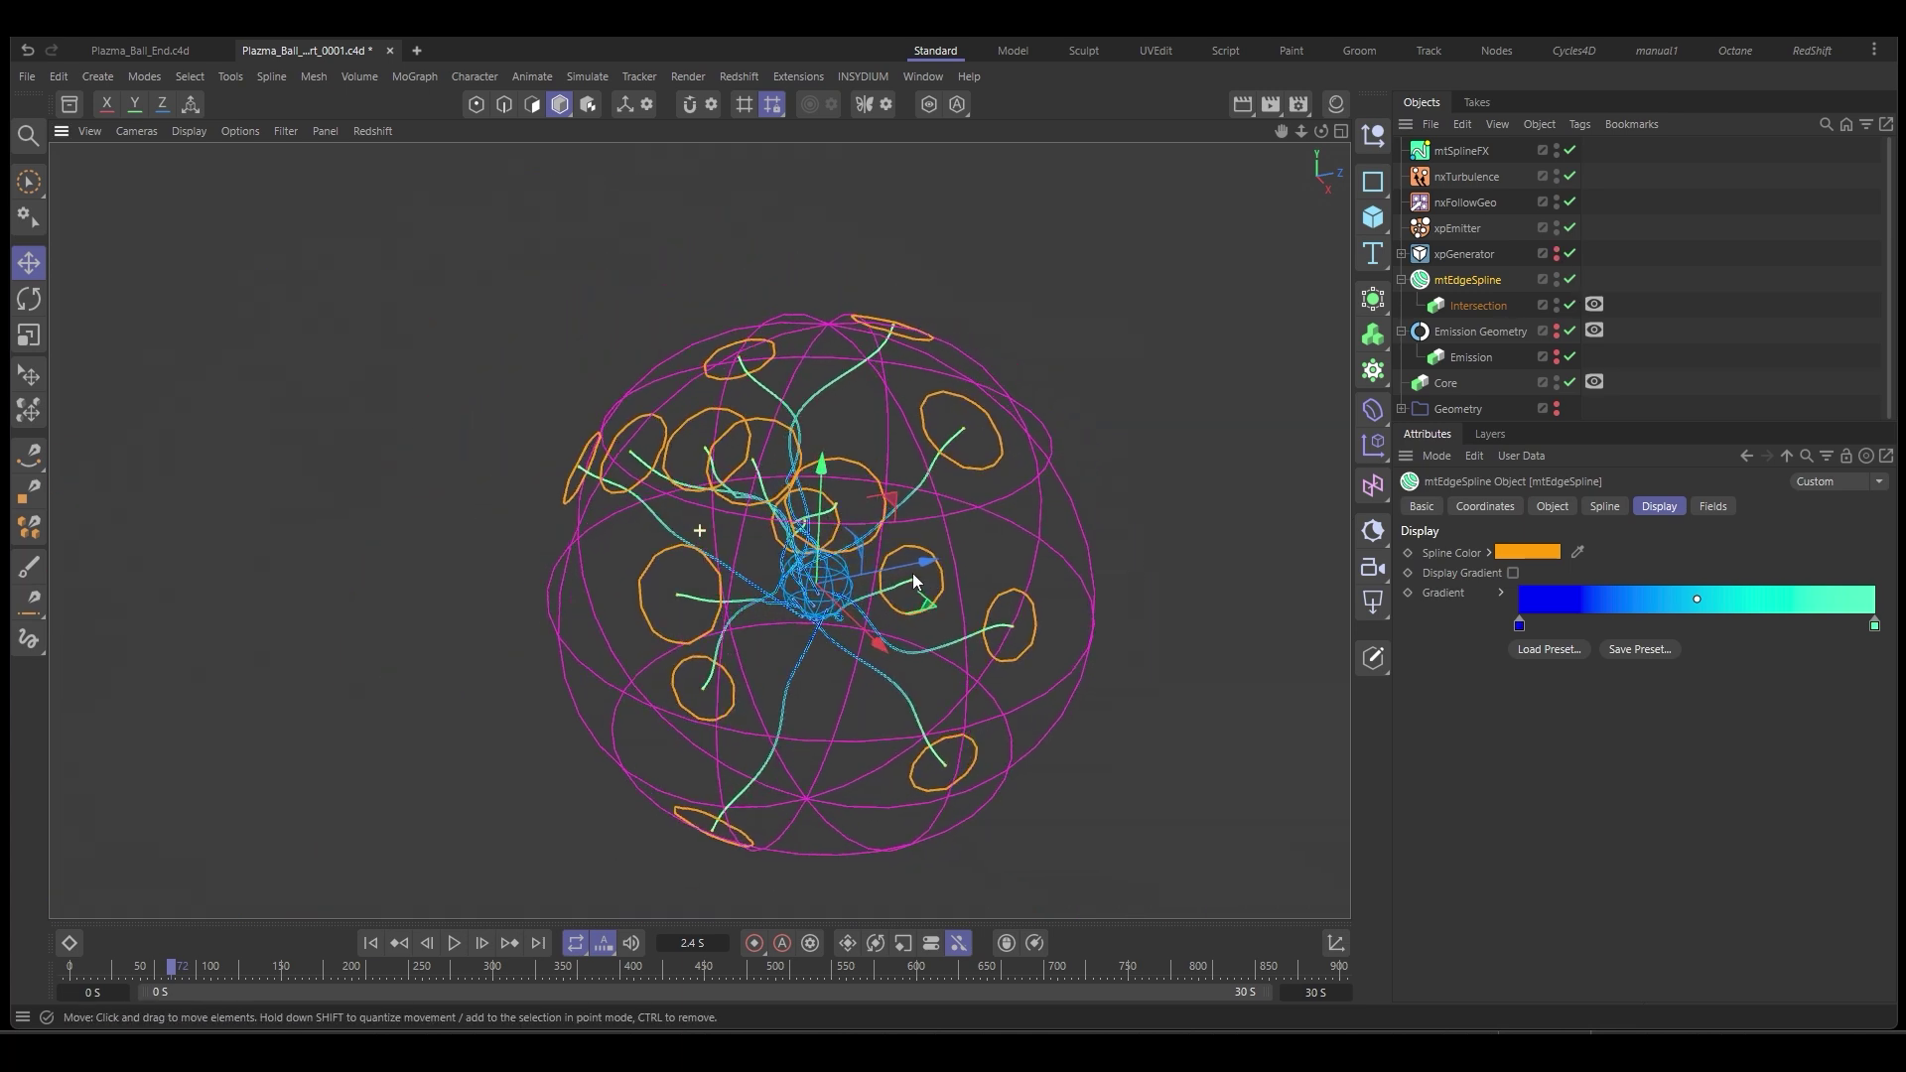
pyautogui.keyDown('alt'); pyautogui.moveTo(913, 574); pyautogui.dragTo(865, 534, button='middle'); pyautogui.keyUp('alt')
pyautogui.click(454, 943)
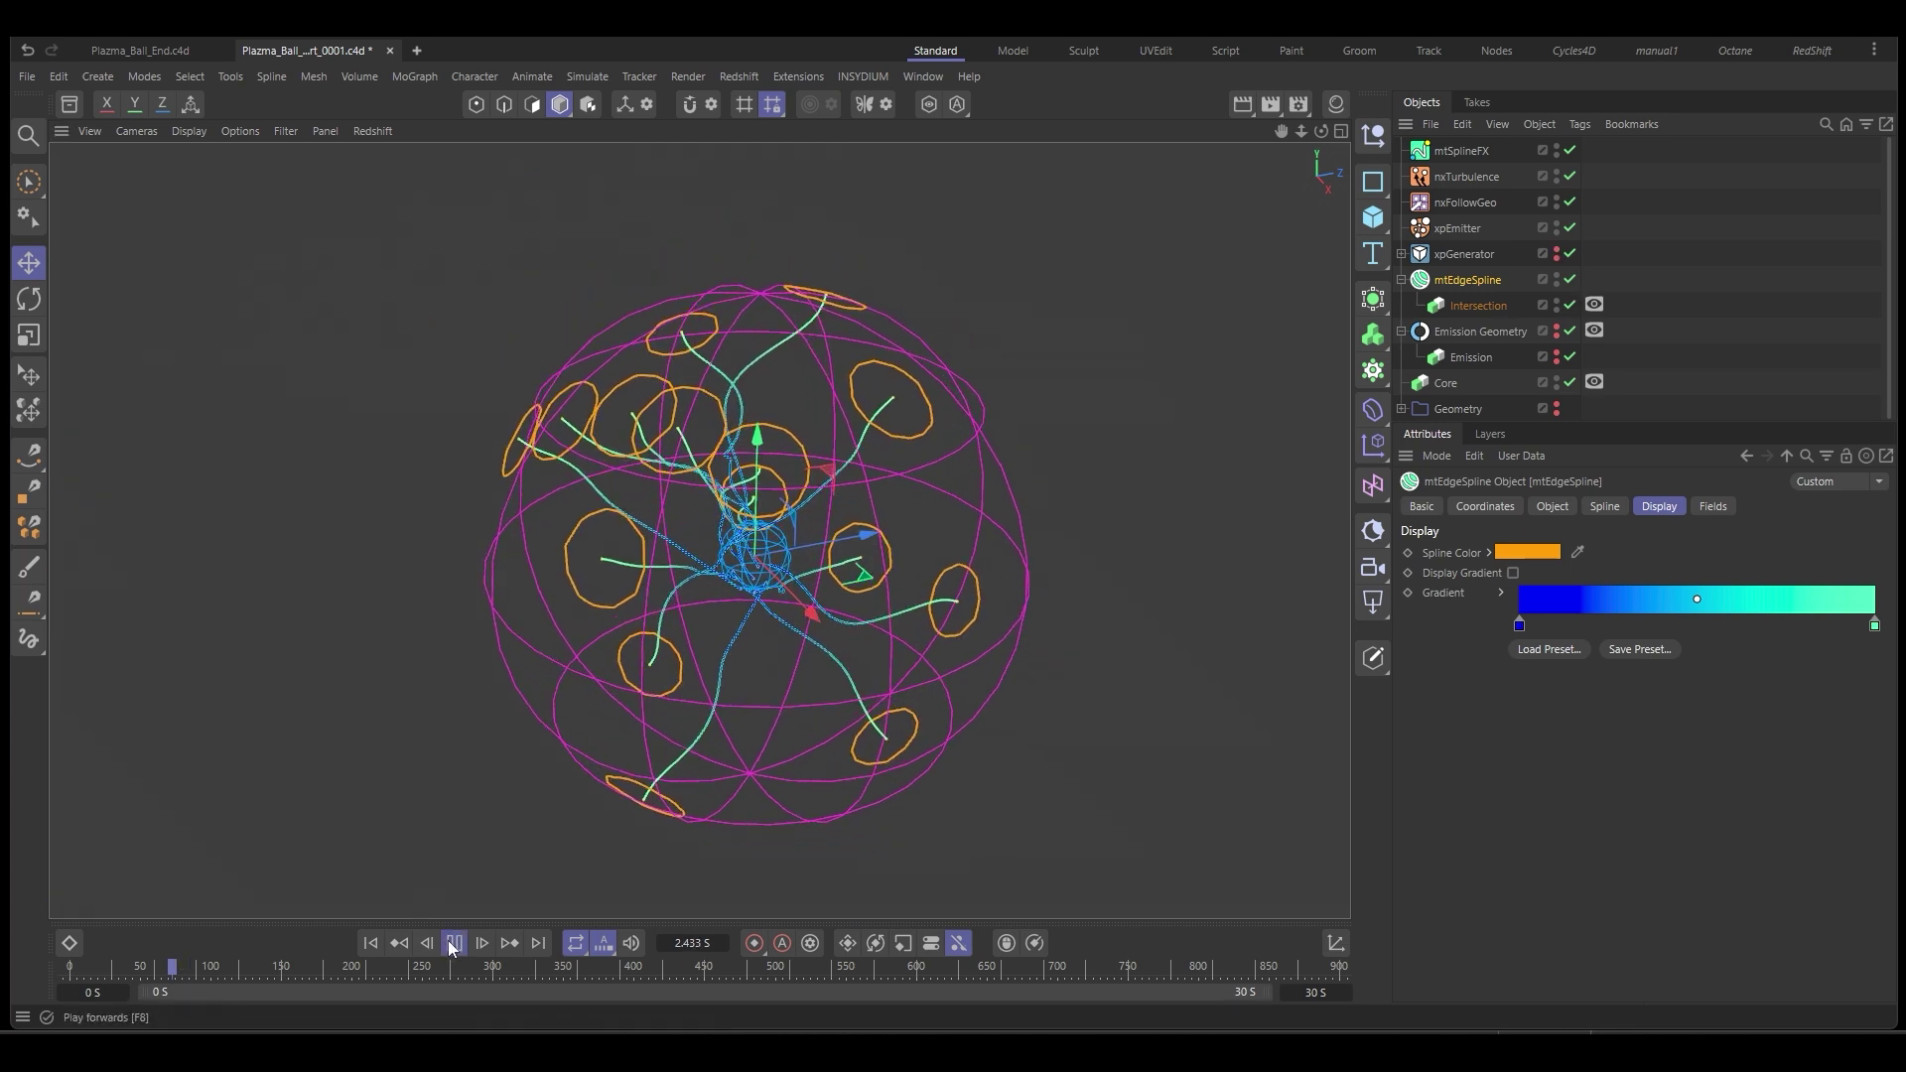
pyautogui.keyDown('alt'); pyautogui.moveTo(843, 779); pyautogui.dragTo(832, 711); pyautogui.keyUp('alt')
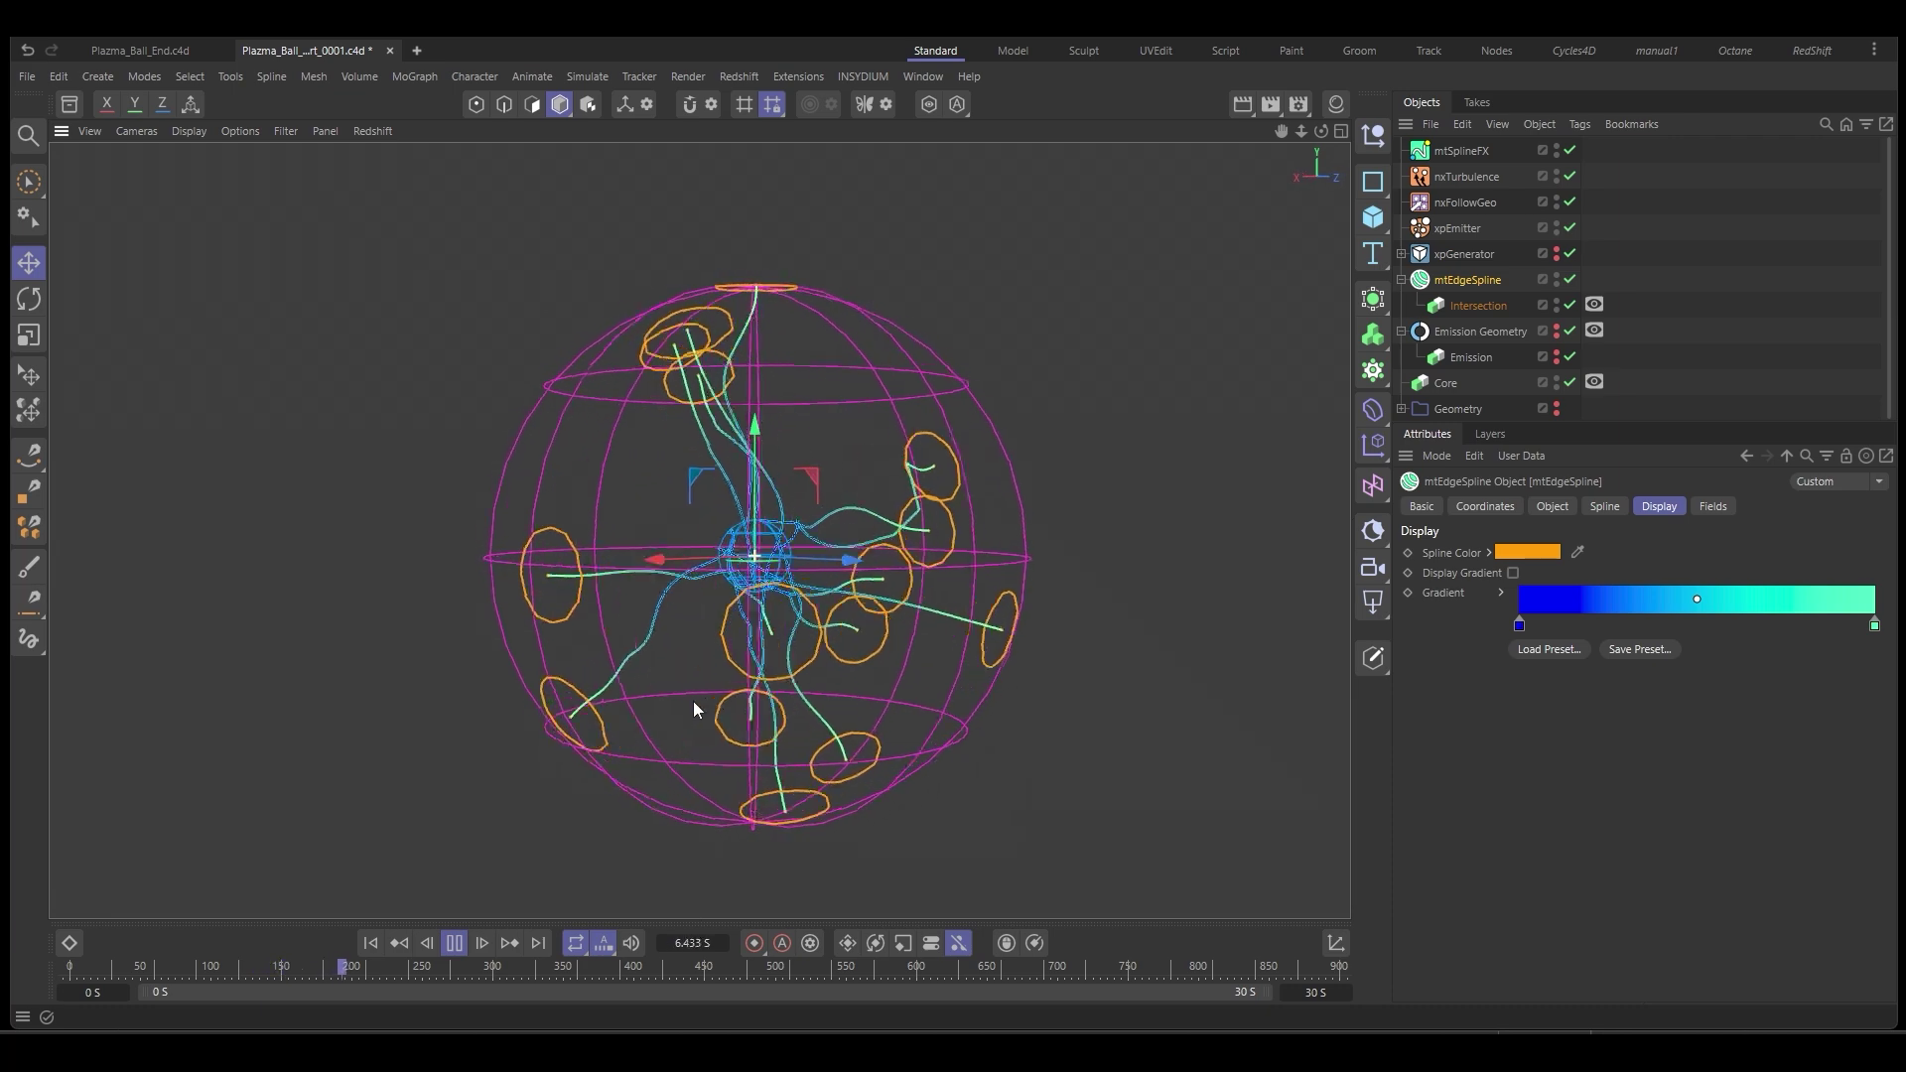
pyautogui.keyDown('alt'); pyautogui.moveTo(691, 713); pyautogui.dragTo(903, 731); pyautogui.keyUp('alt')
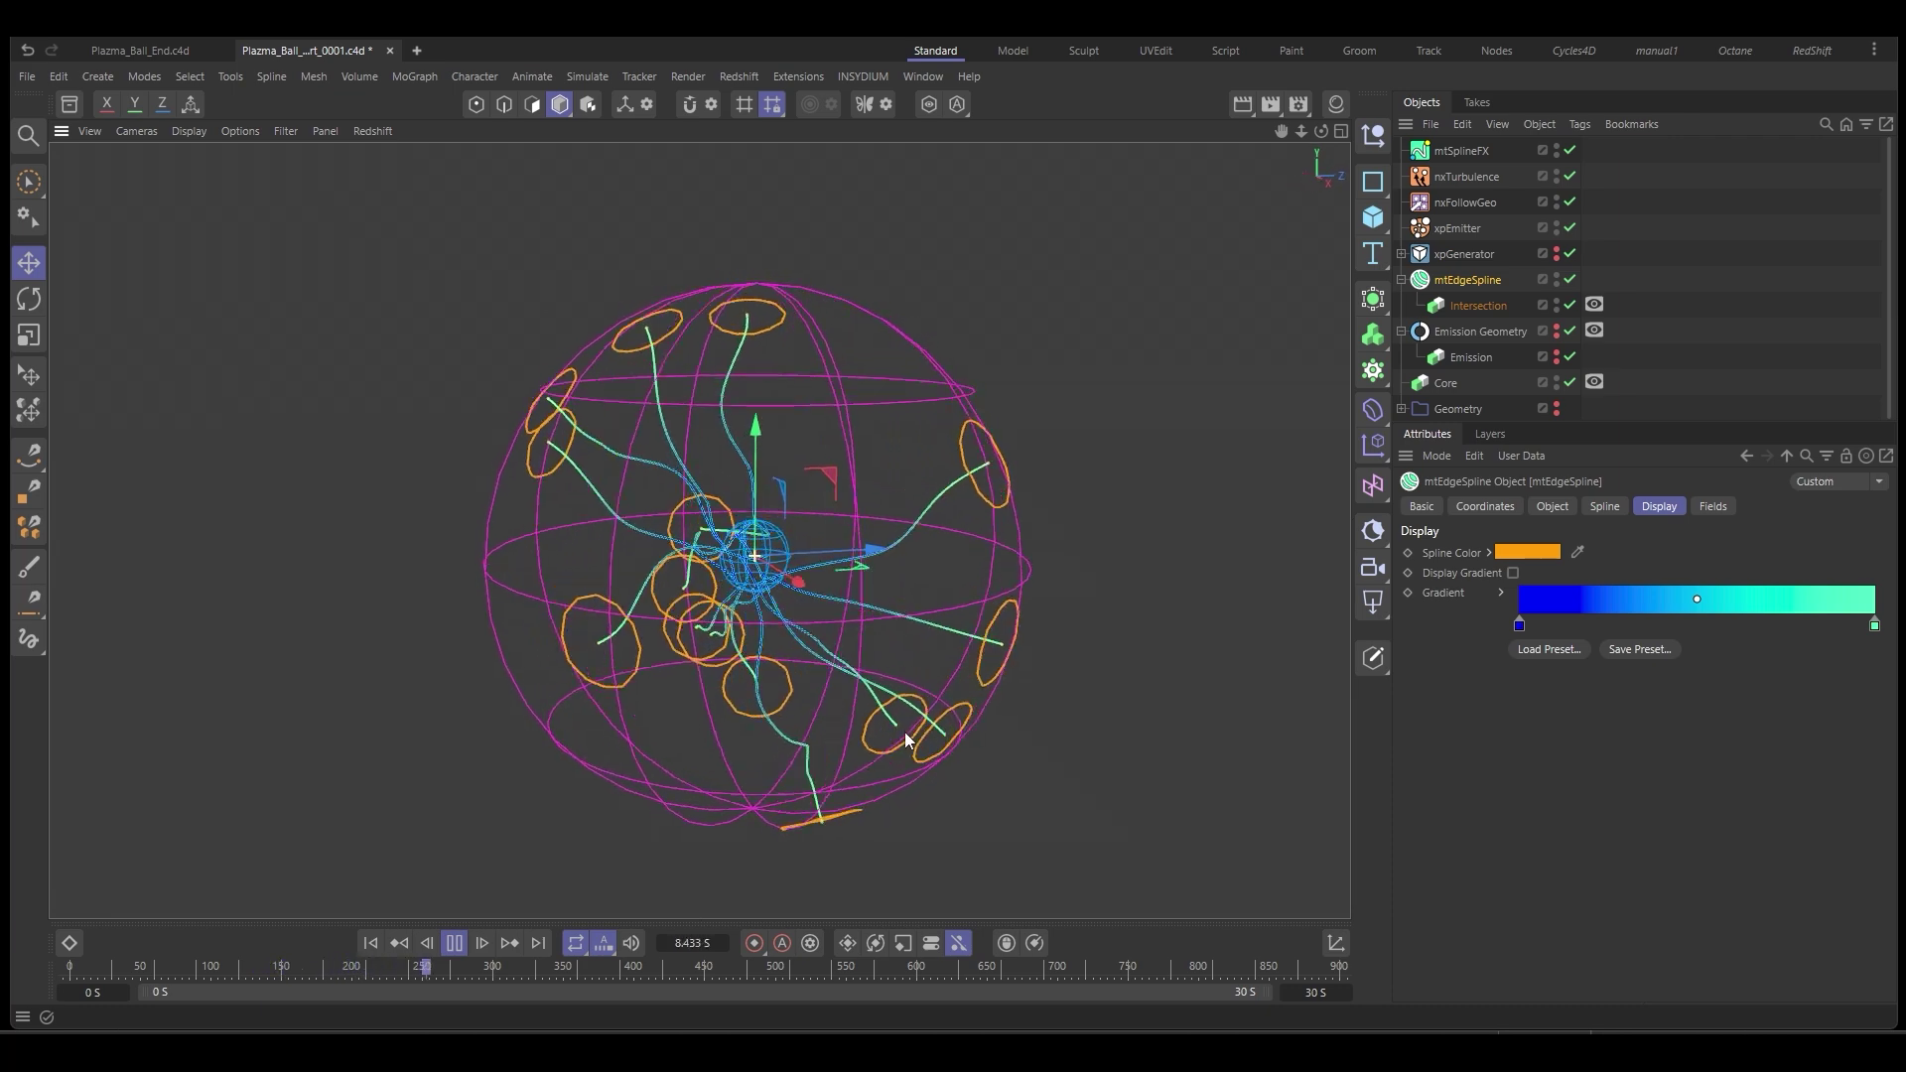
pyautogui.click(454, 942)
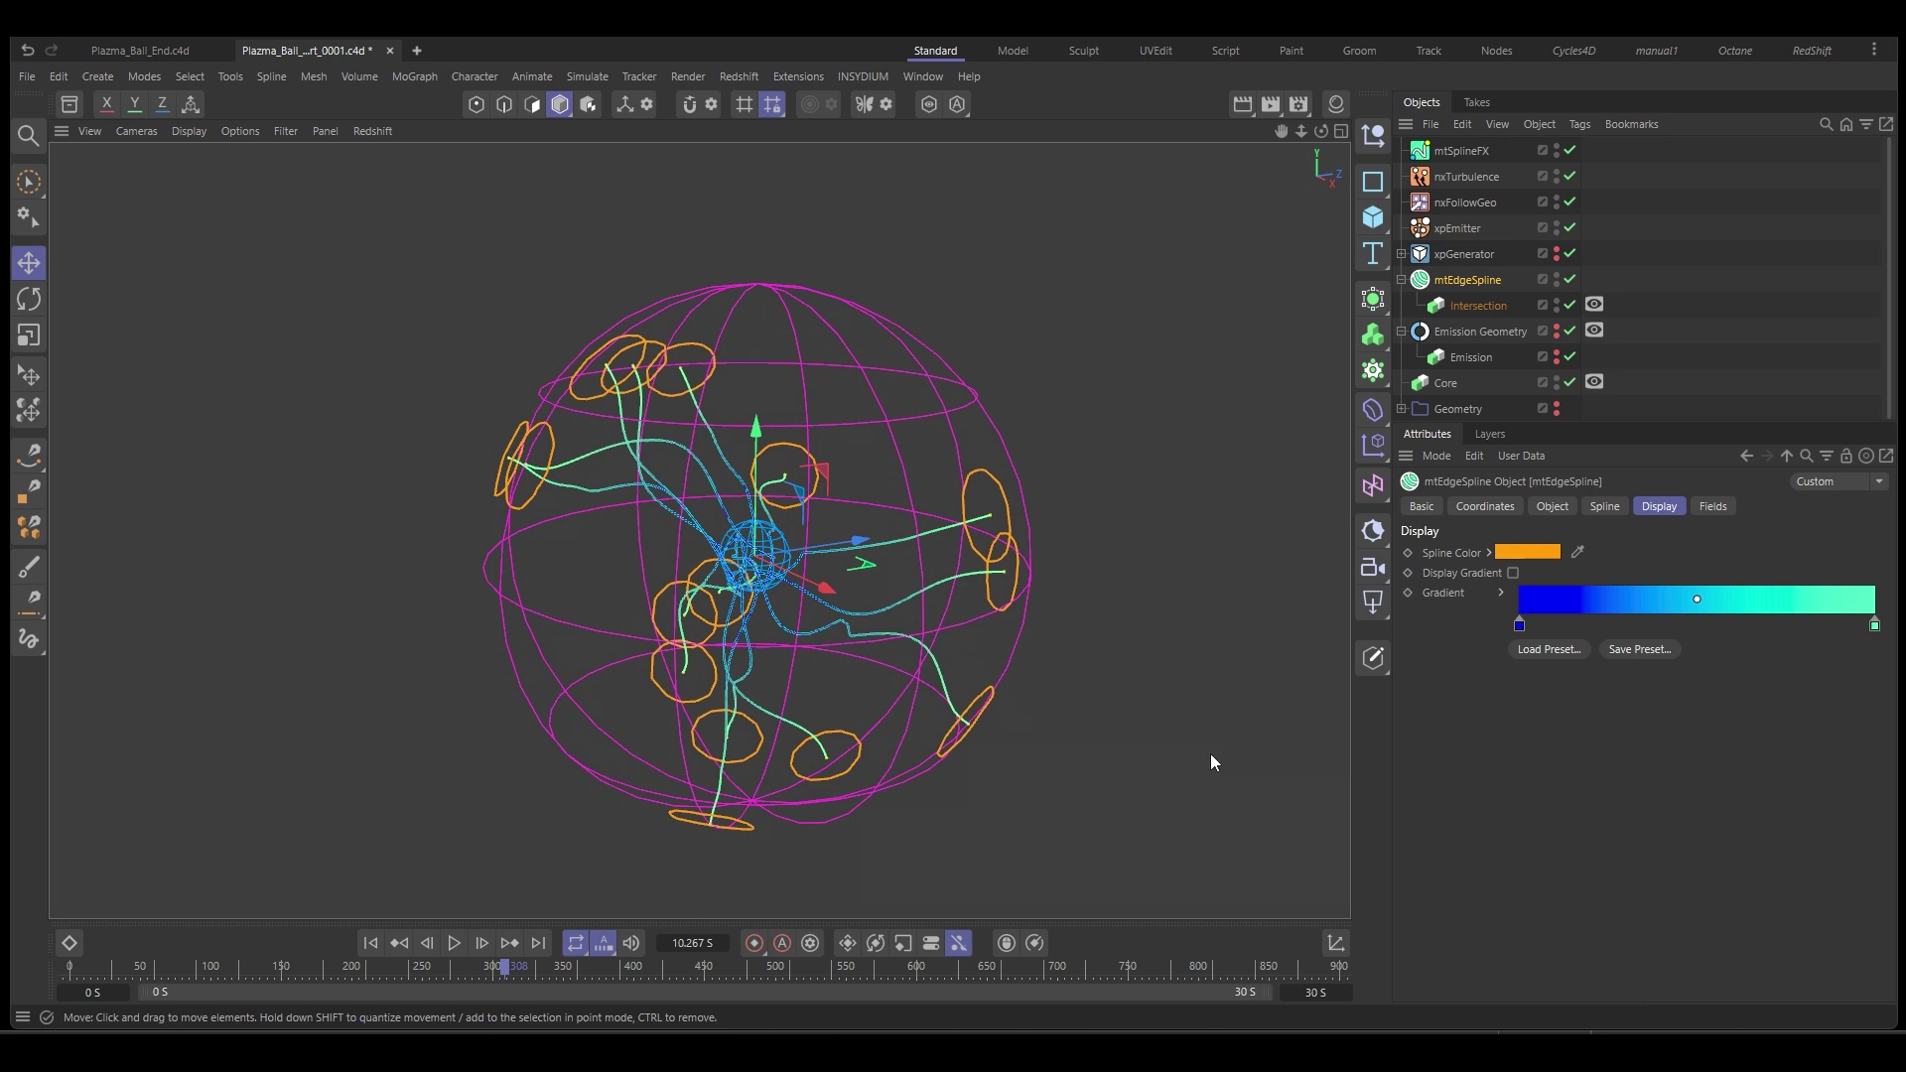
# Add a Nearest Distance layer in mtSplineFX Connections (Max Distance 200 cm, Max Number 10).
pyautogui.click(1454, 151)
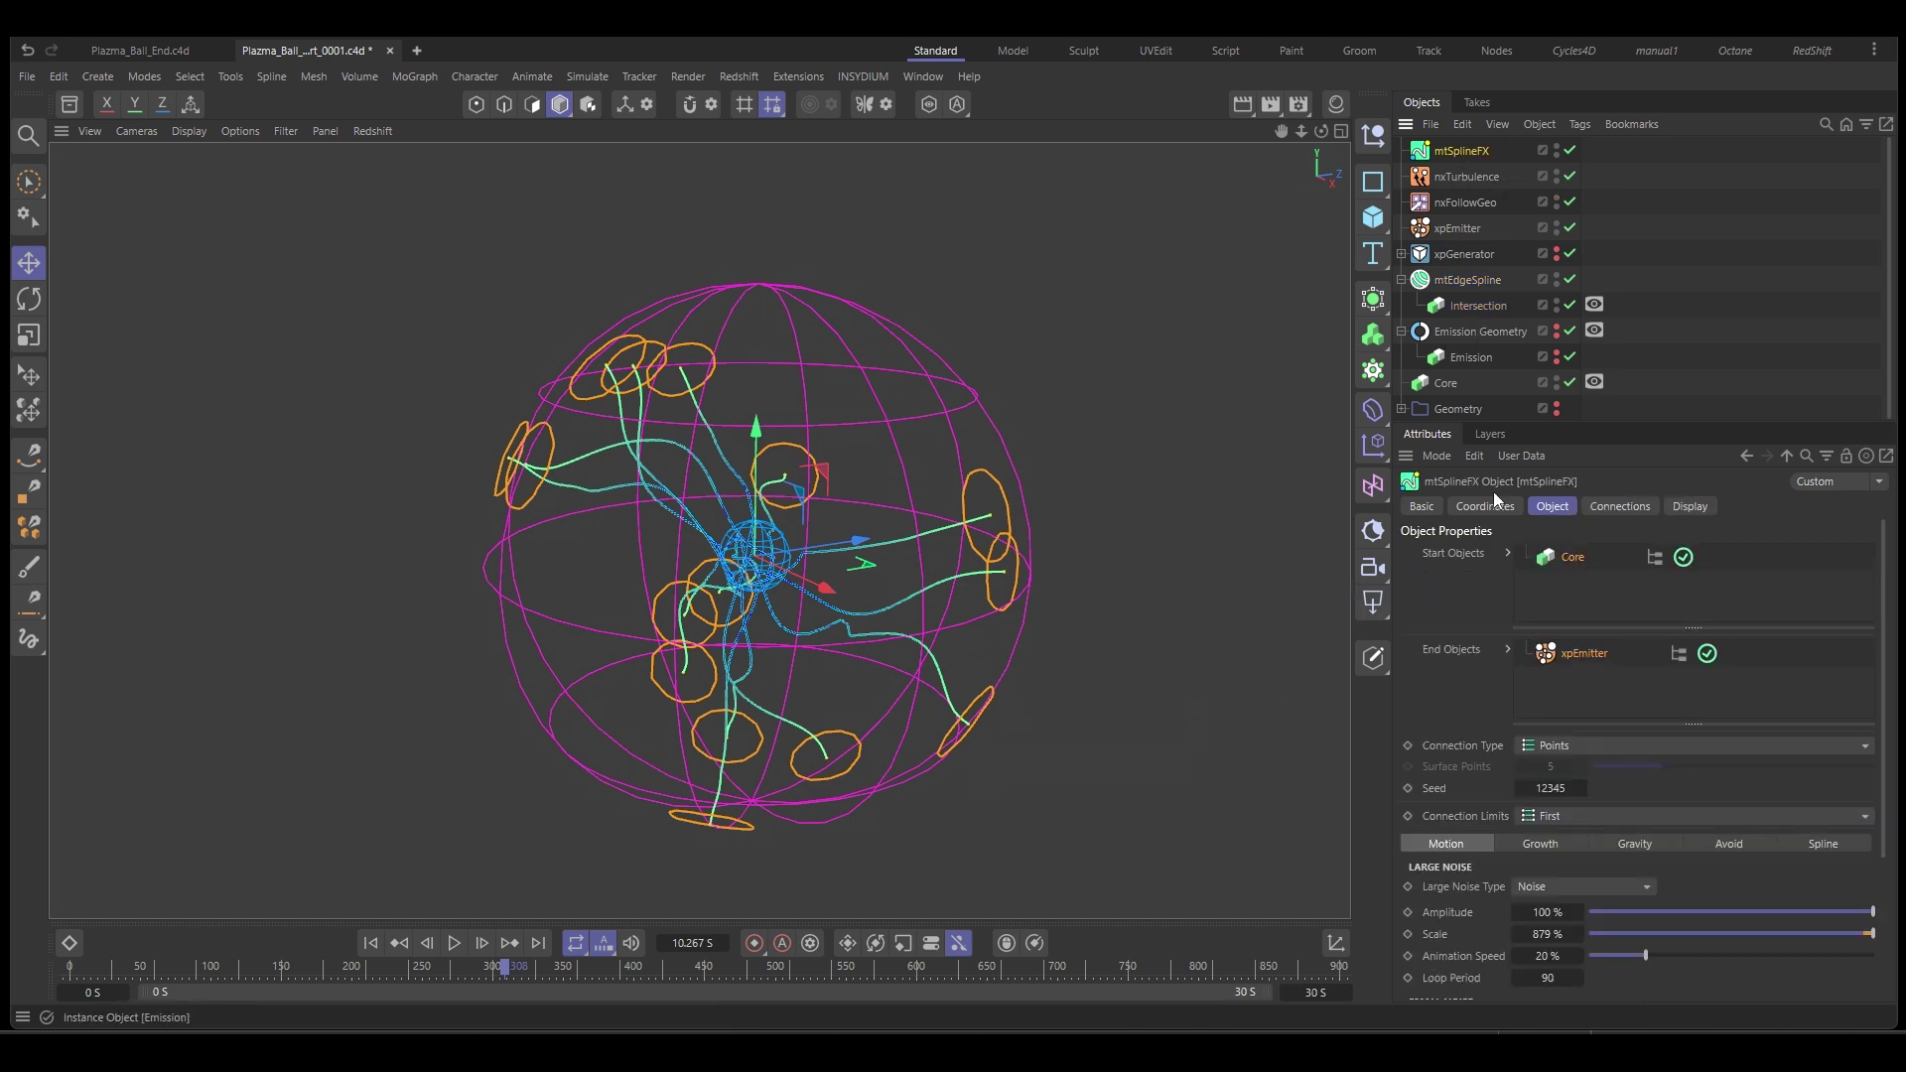
pyautogui.click(1620, 507)
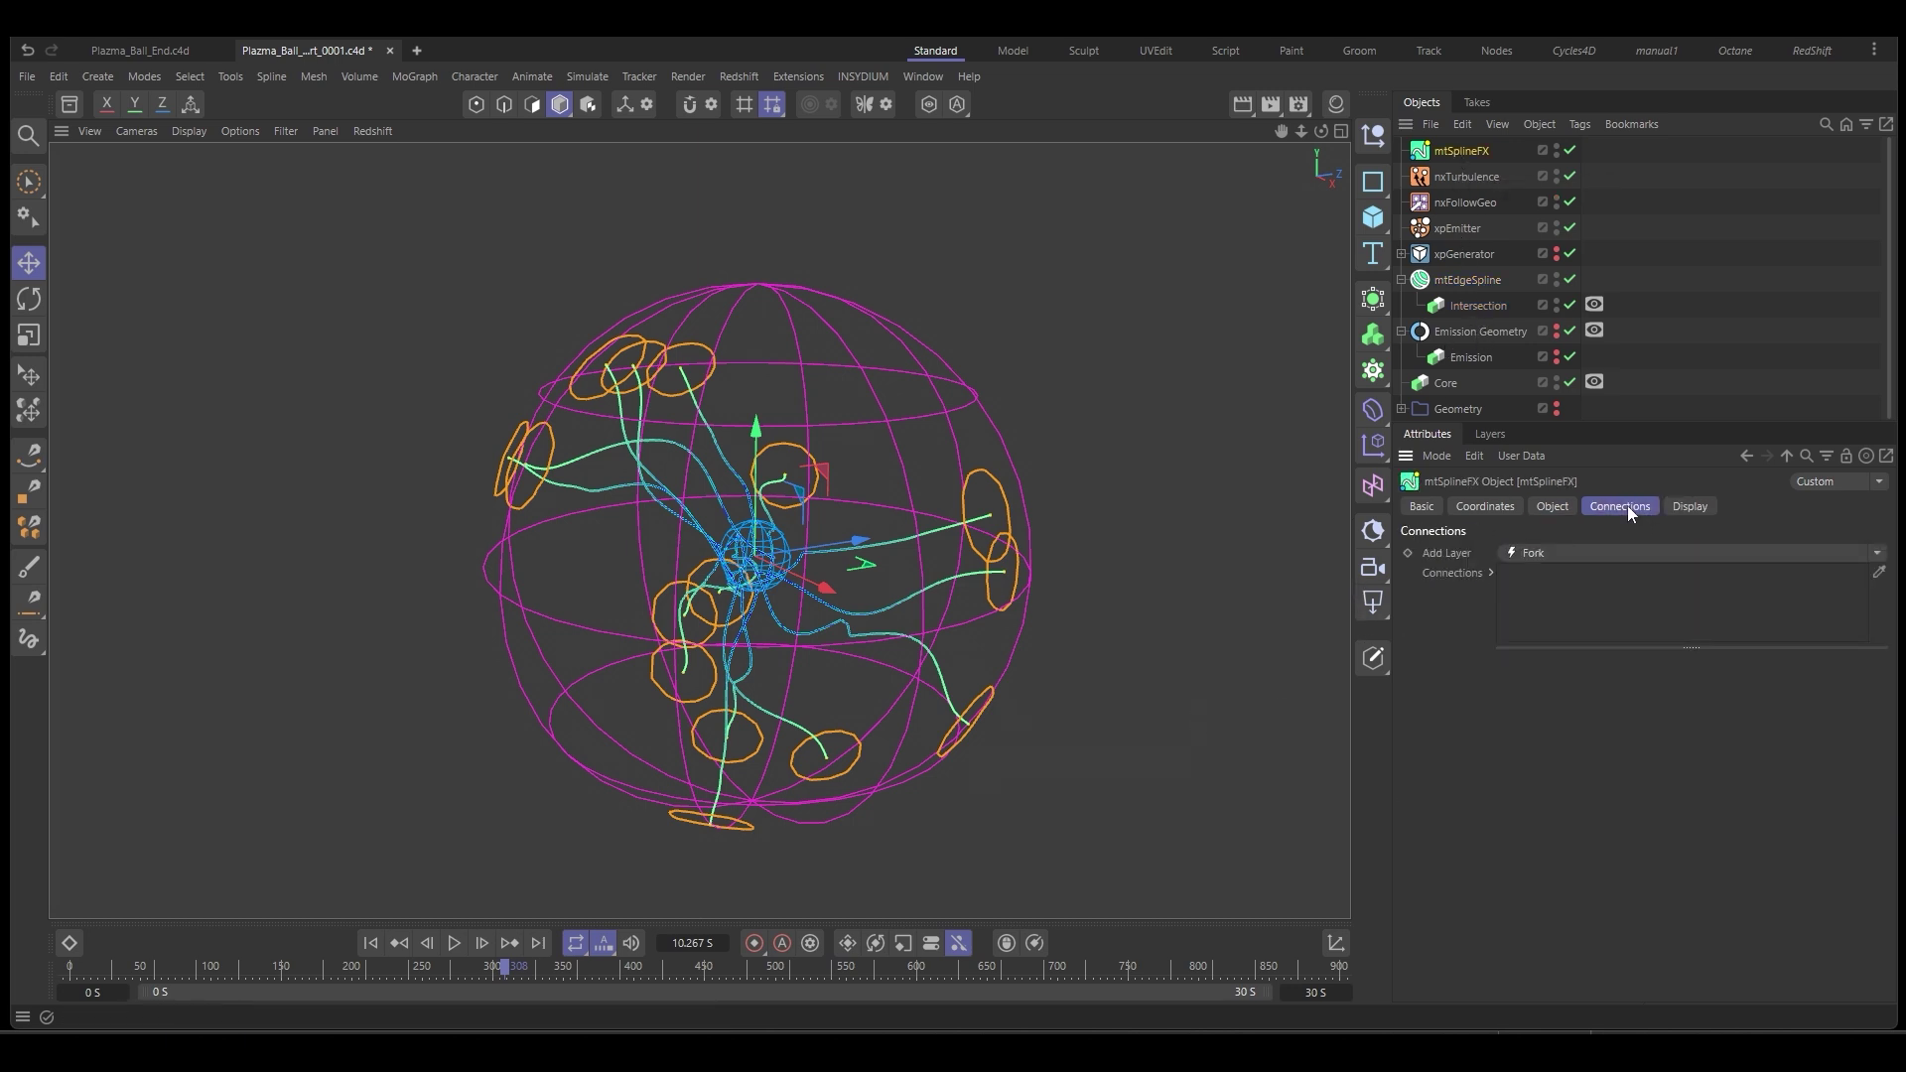
pyautogui.click(1586, 552)
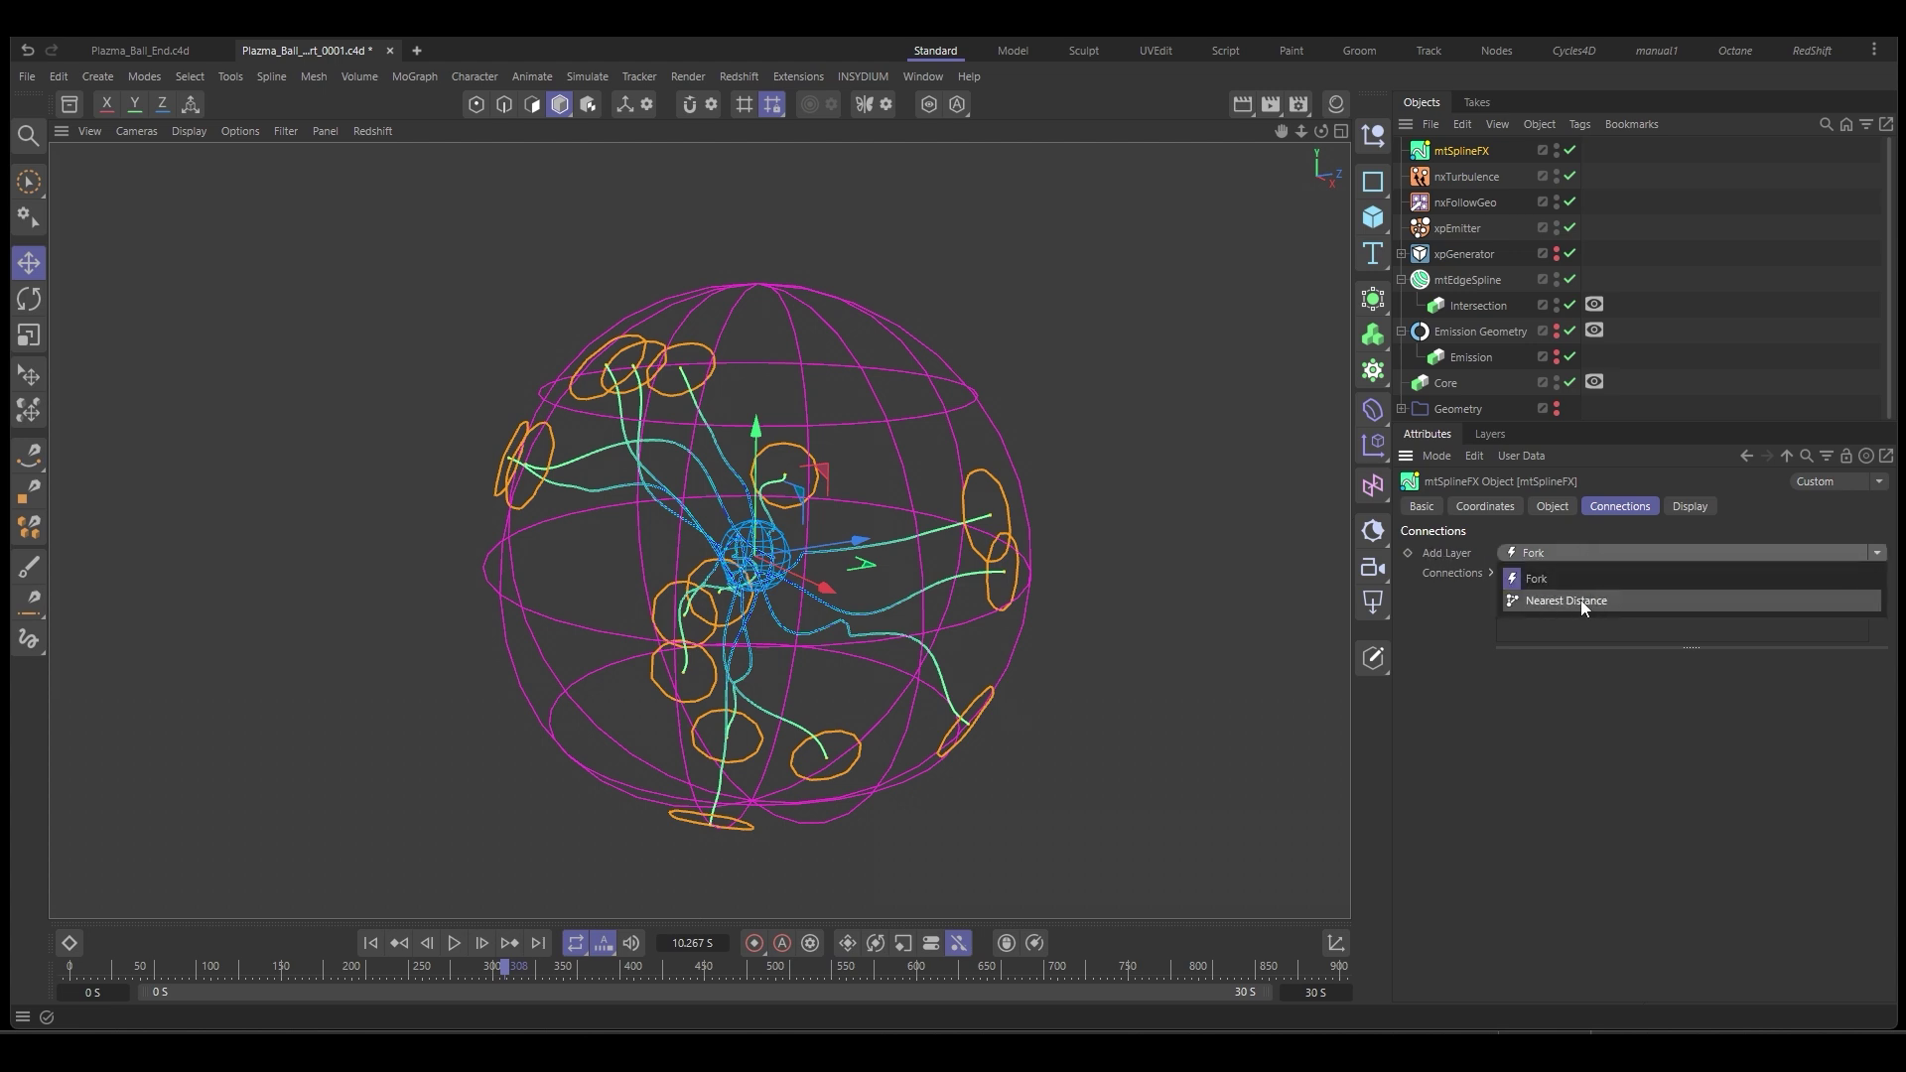
pyautogui.click(1581, 601)
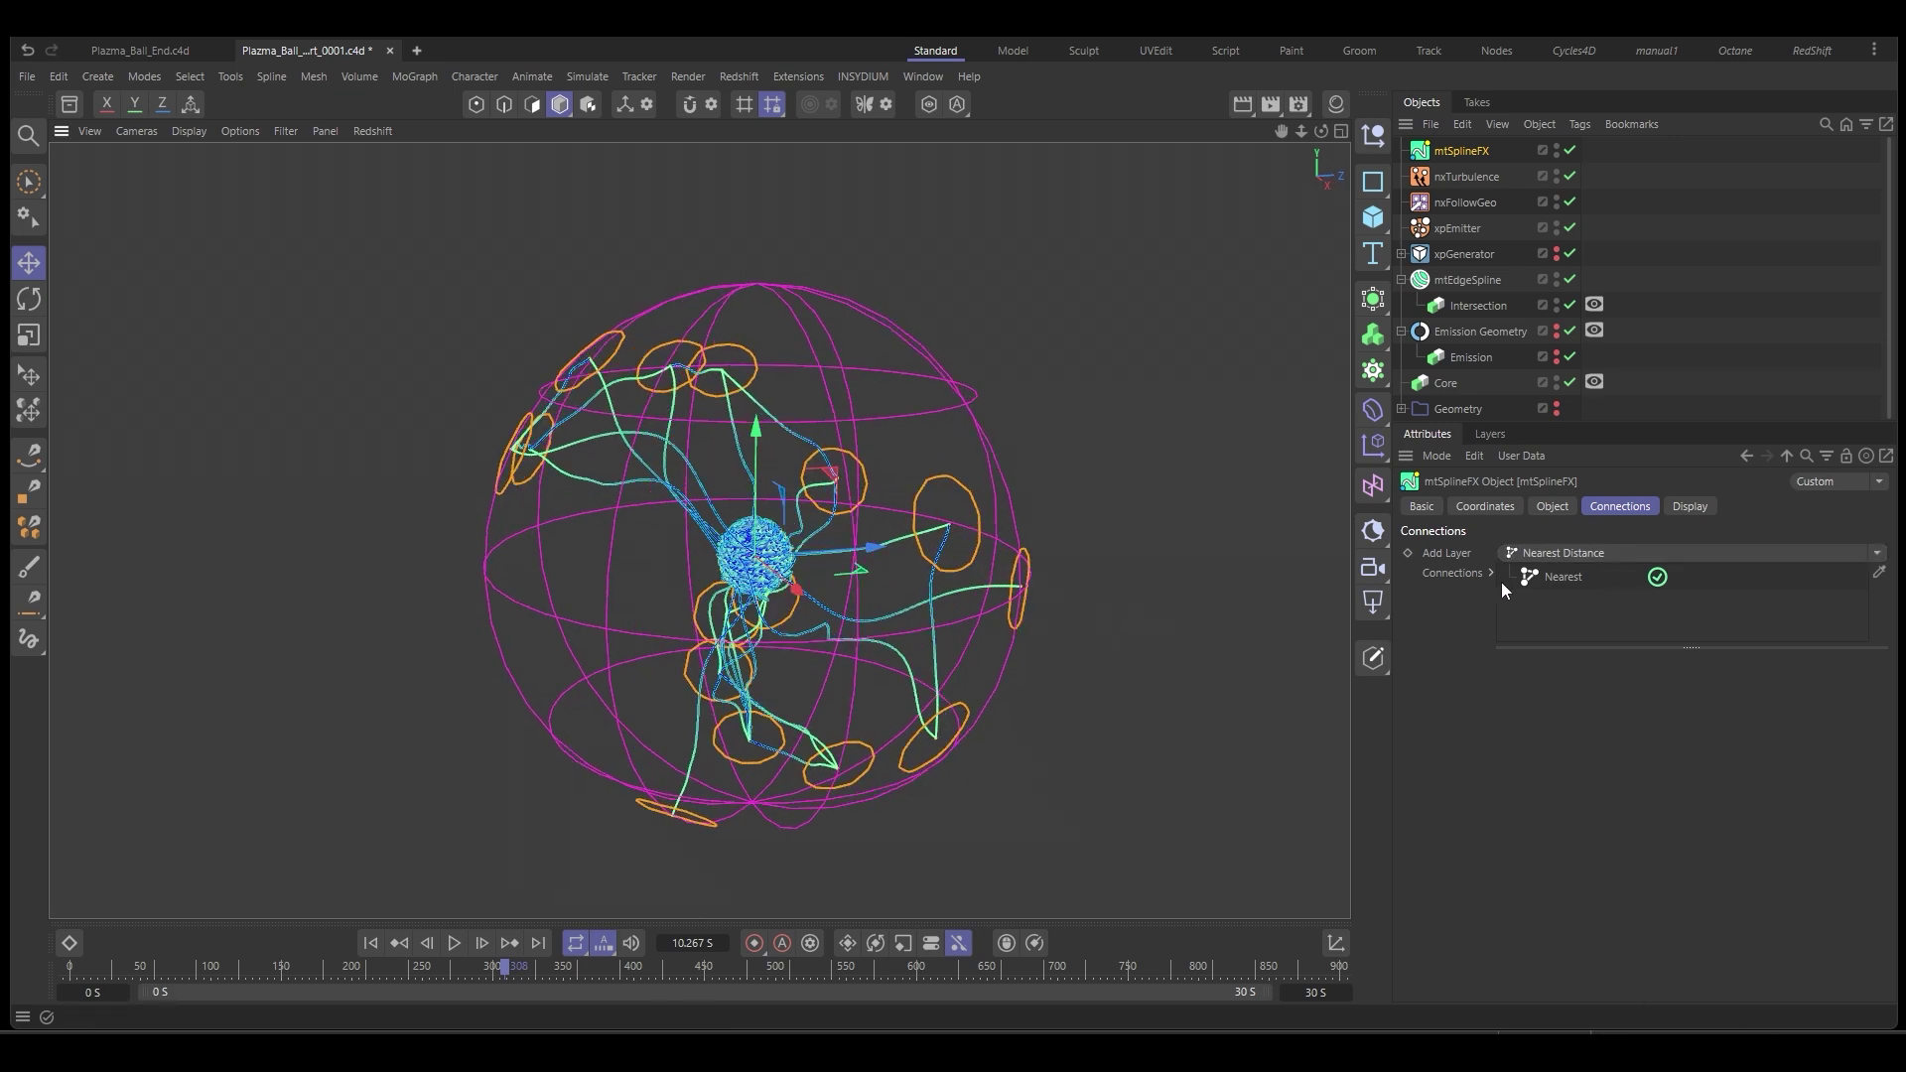
pyautogui.click(1551, 576)
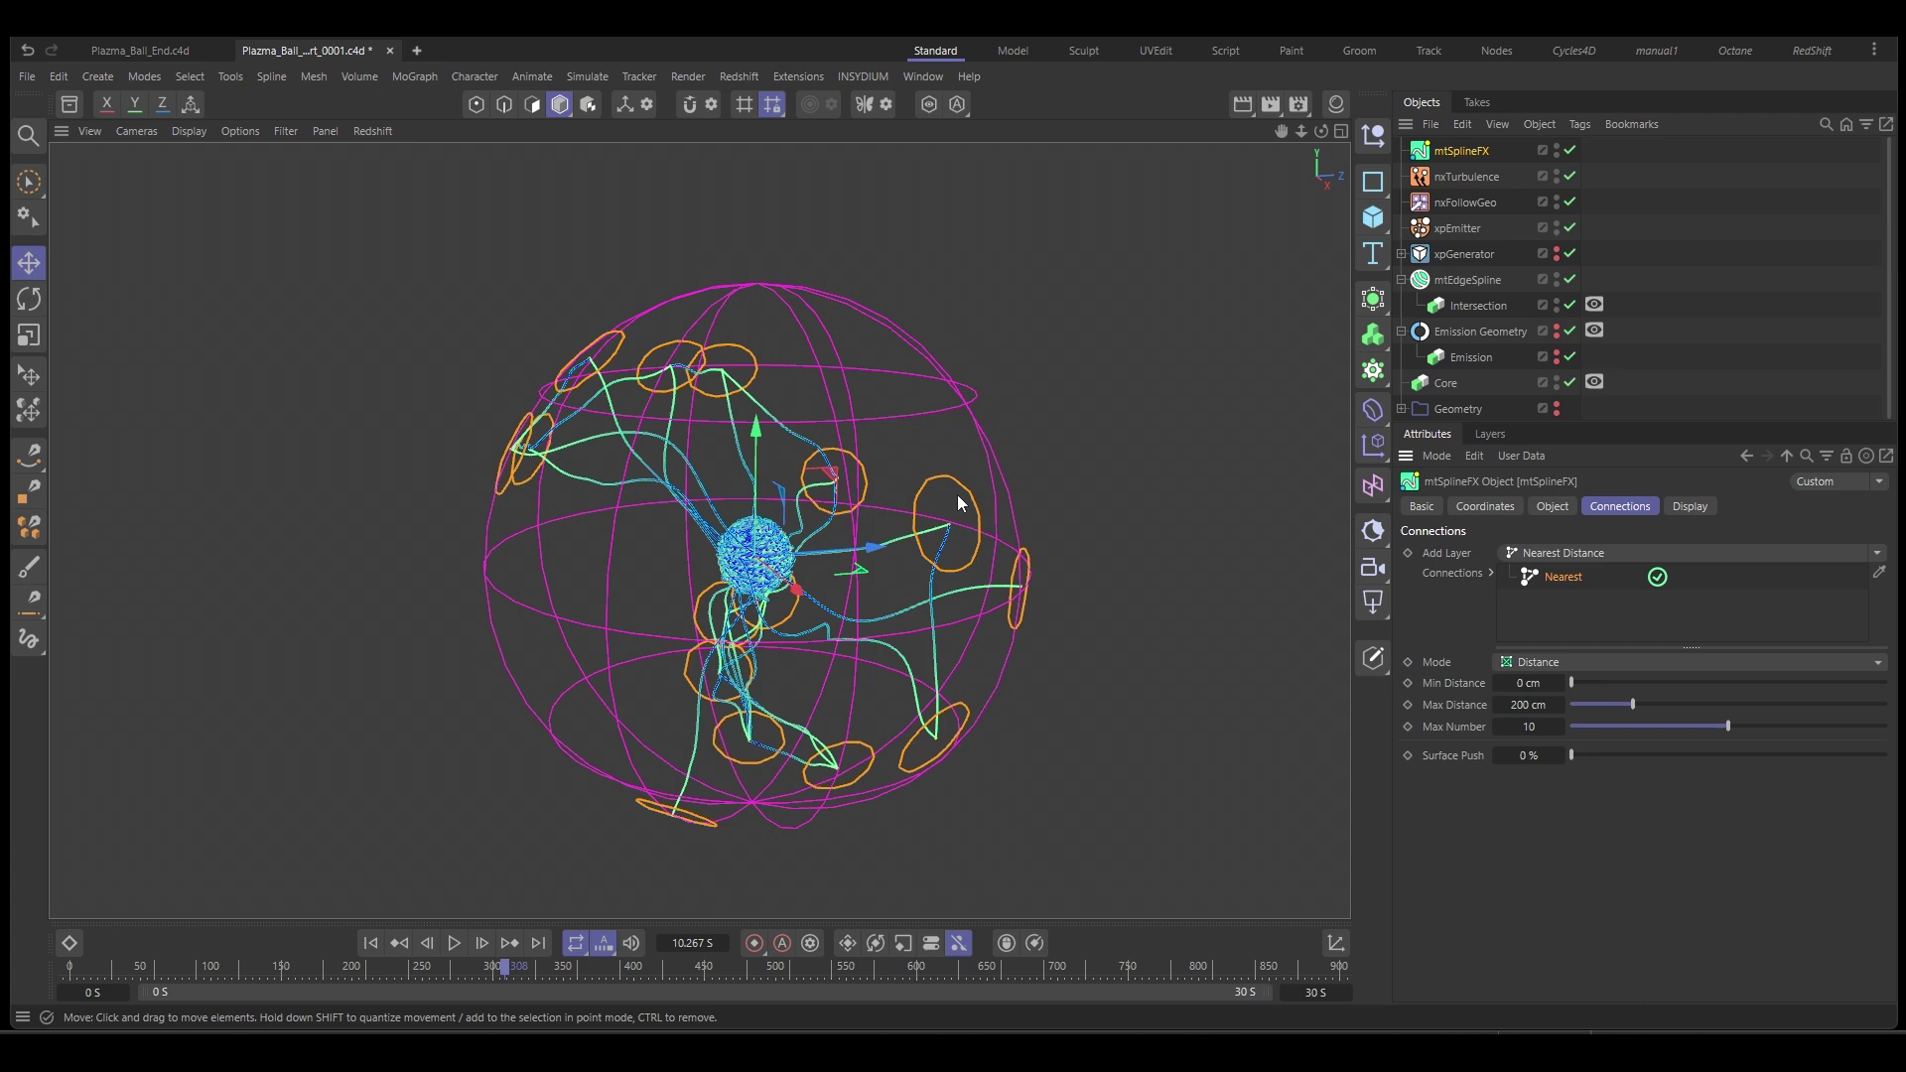
pyautogui.keyDown('alt'); pyautogui.moveTo(724, 515); pyautogui.dragTo(887, 381); pyautogui.keyUp('alt')
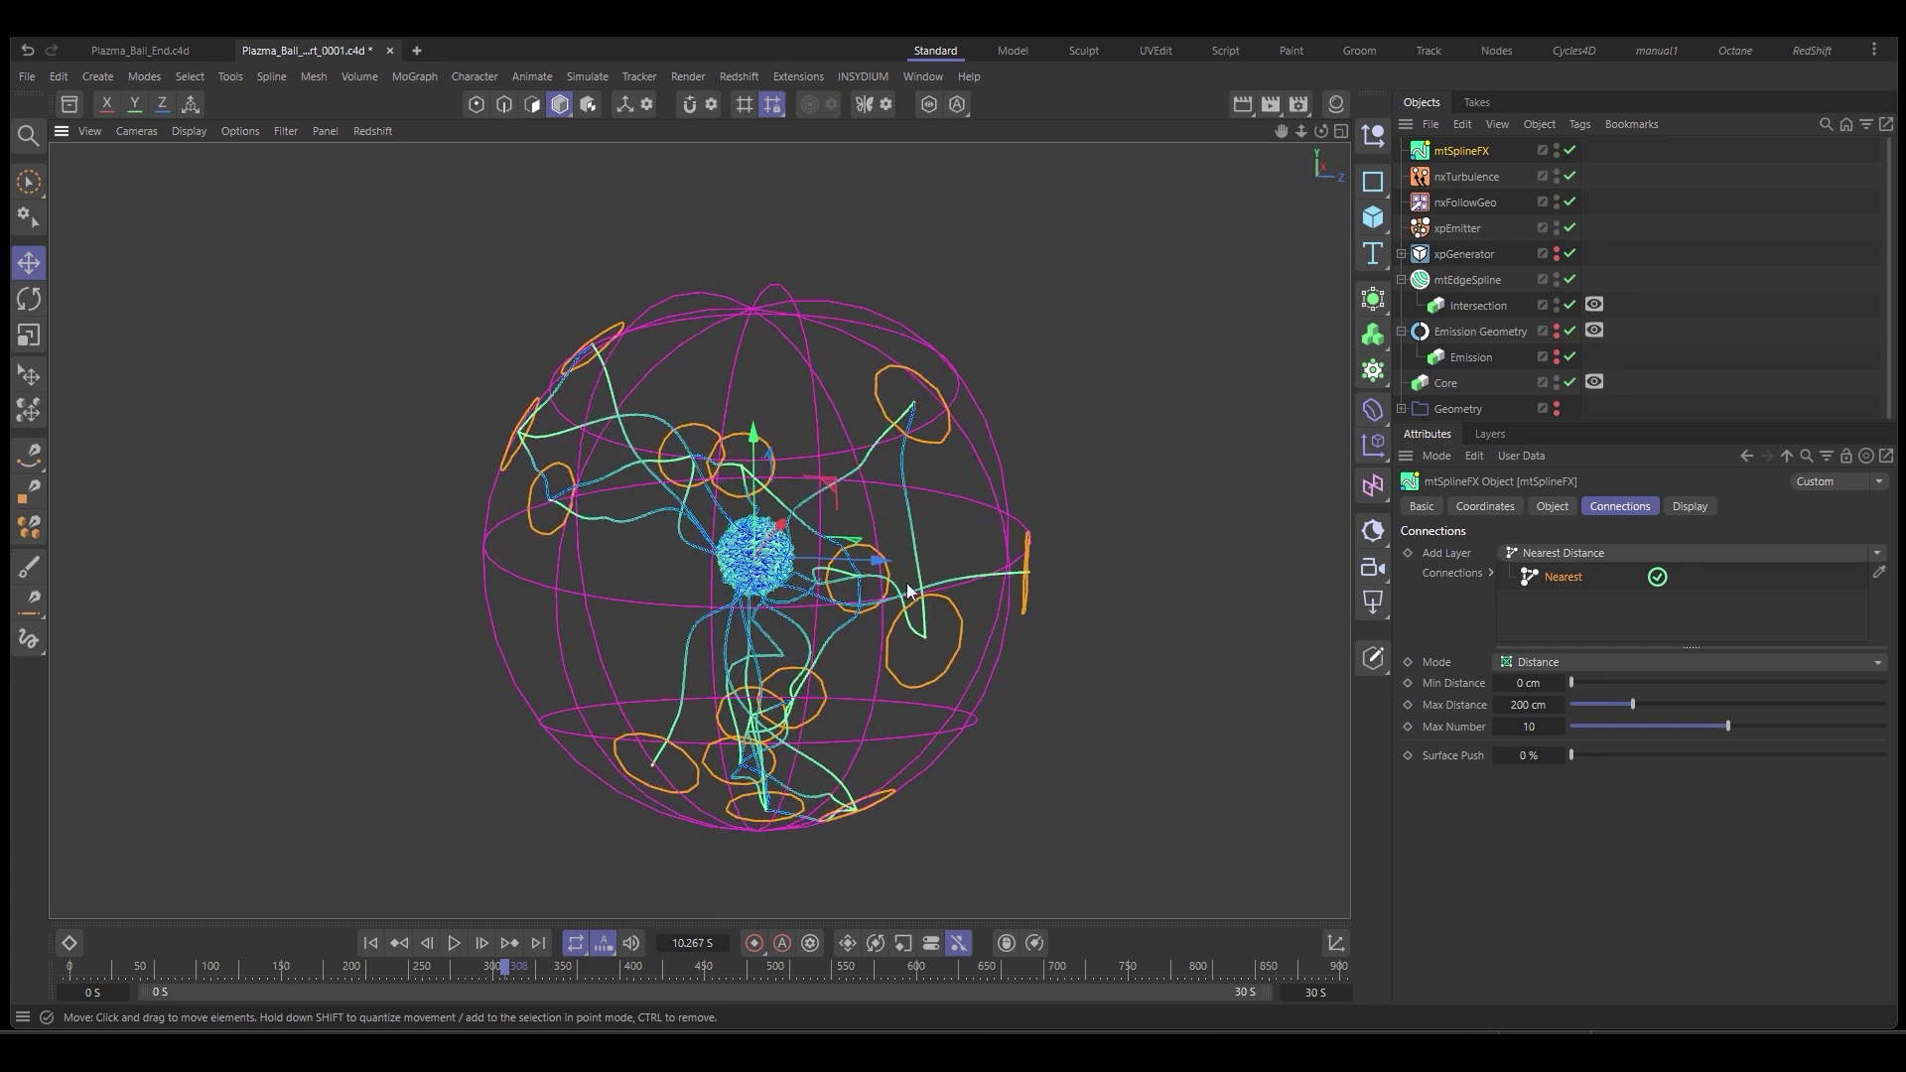
pyautogui.keyDown('alt'); pyautogui.moveTo(1026, 575); pyautogui.dragTo(917, 623); pyautogui.keyUp('alt')
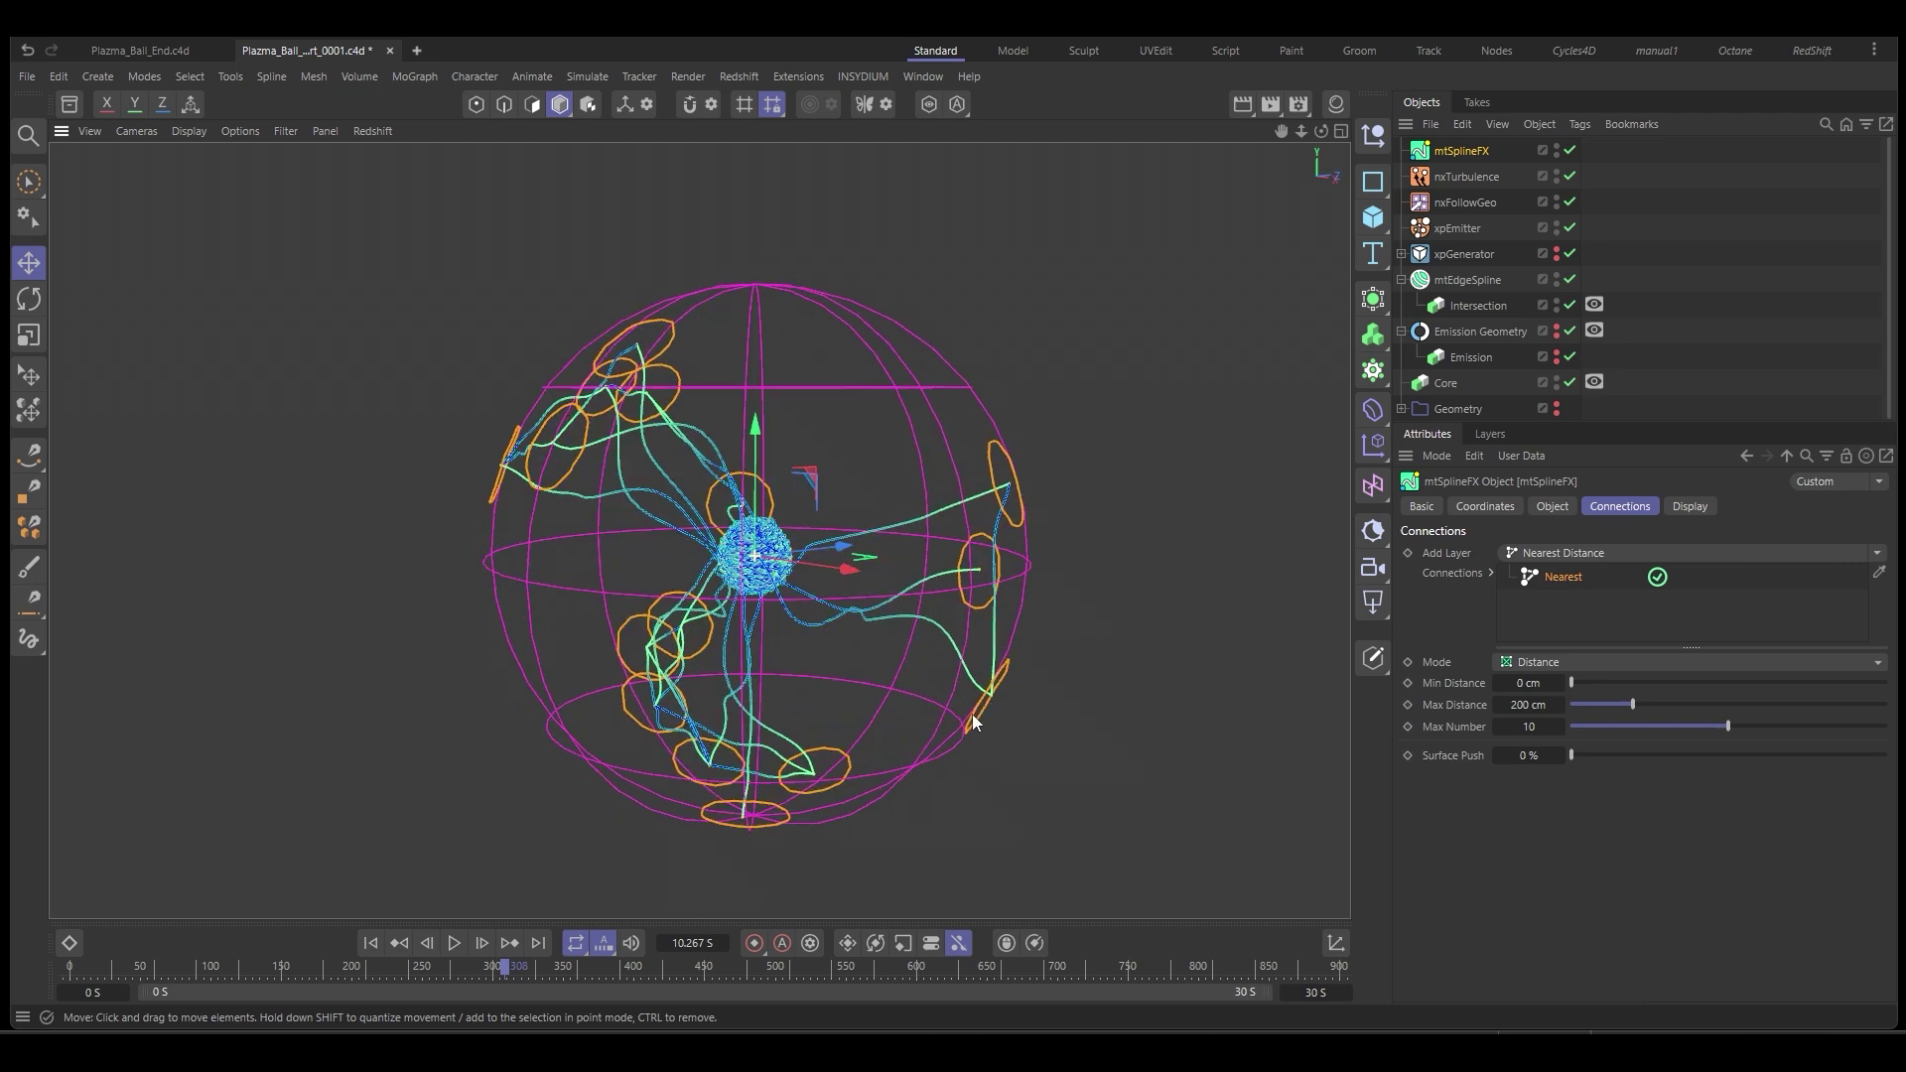
# Set the Nearest layer Mode to Split and Connect To Custom Object, targeting mtEdgeSpline.
pyautogui.click(1550, 661)
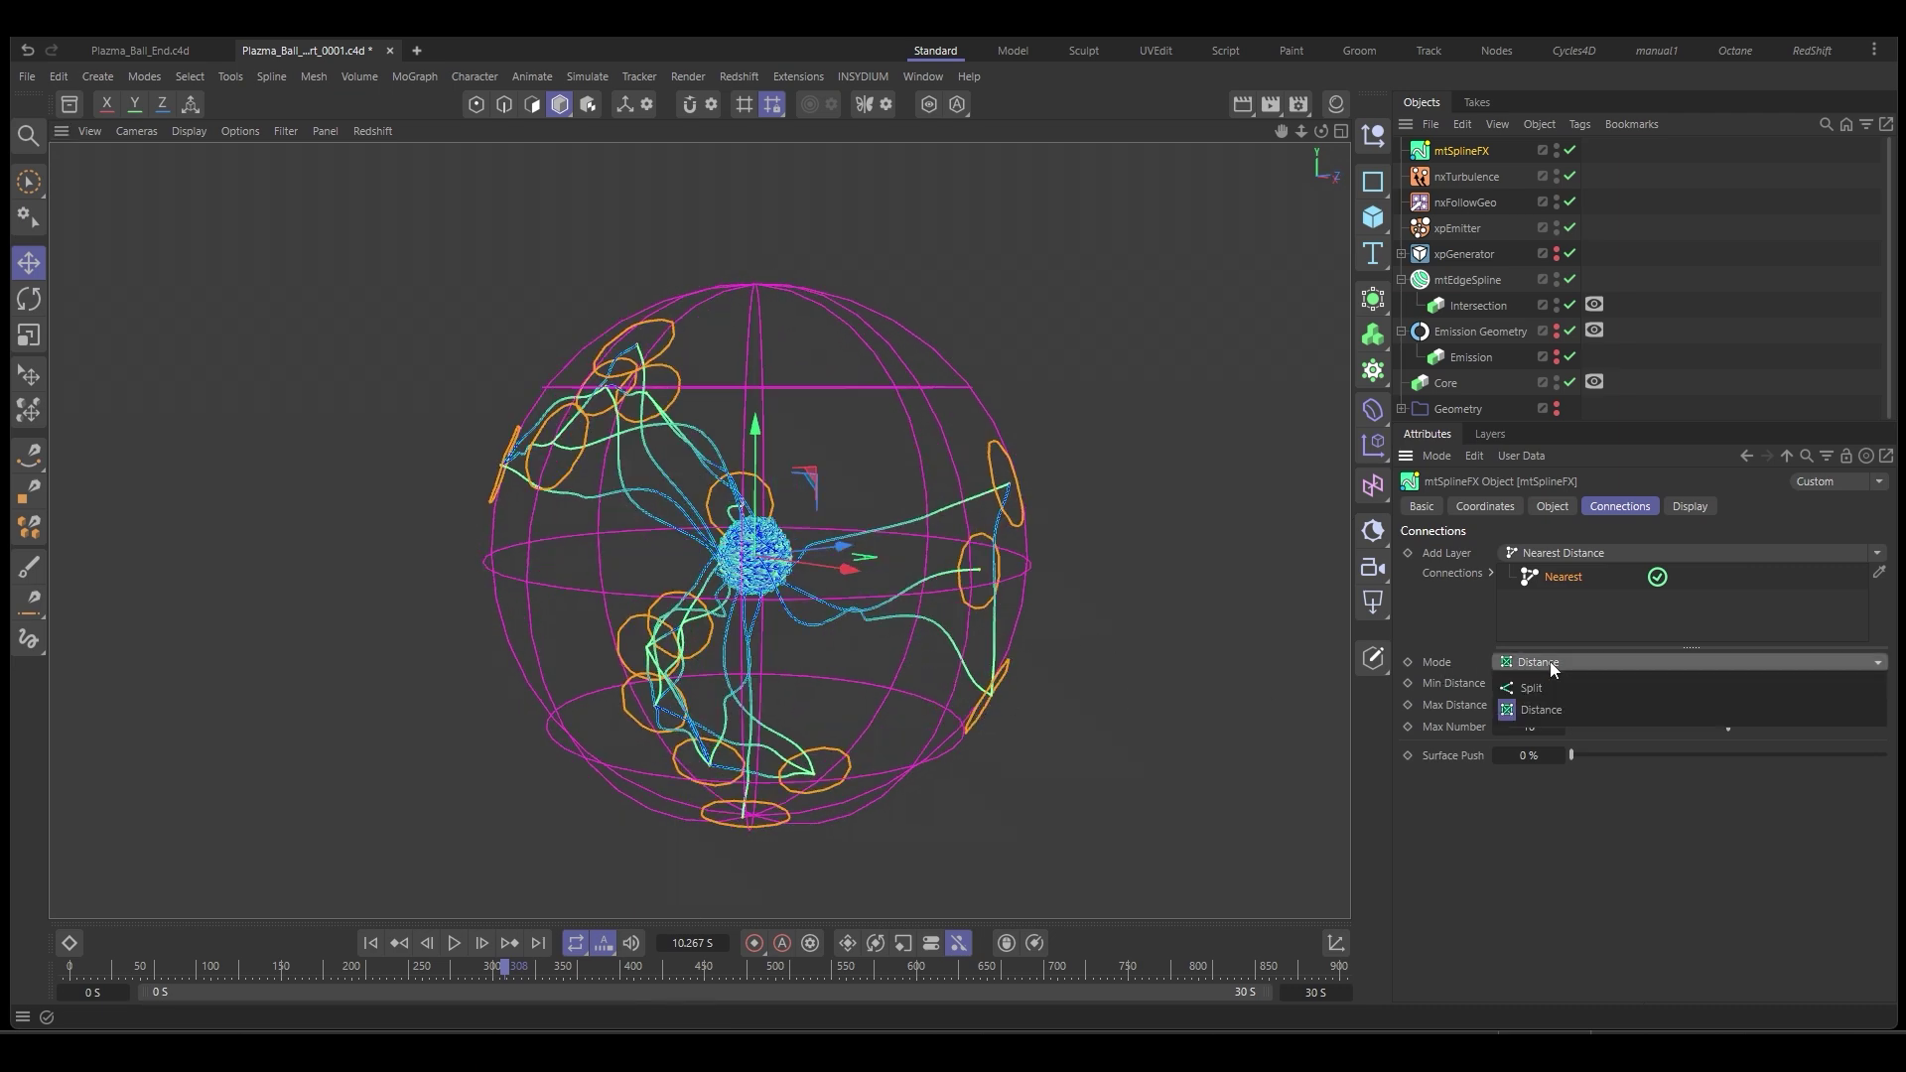
pyautogui.click(1545, 689)
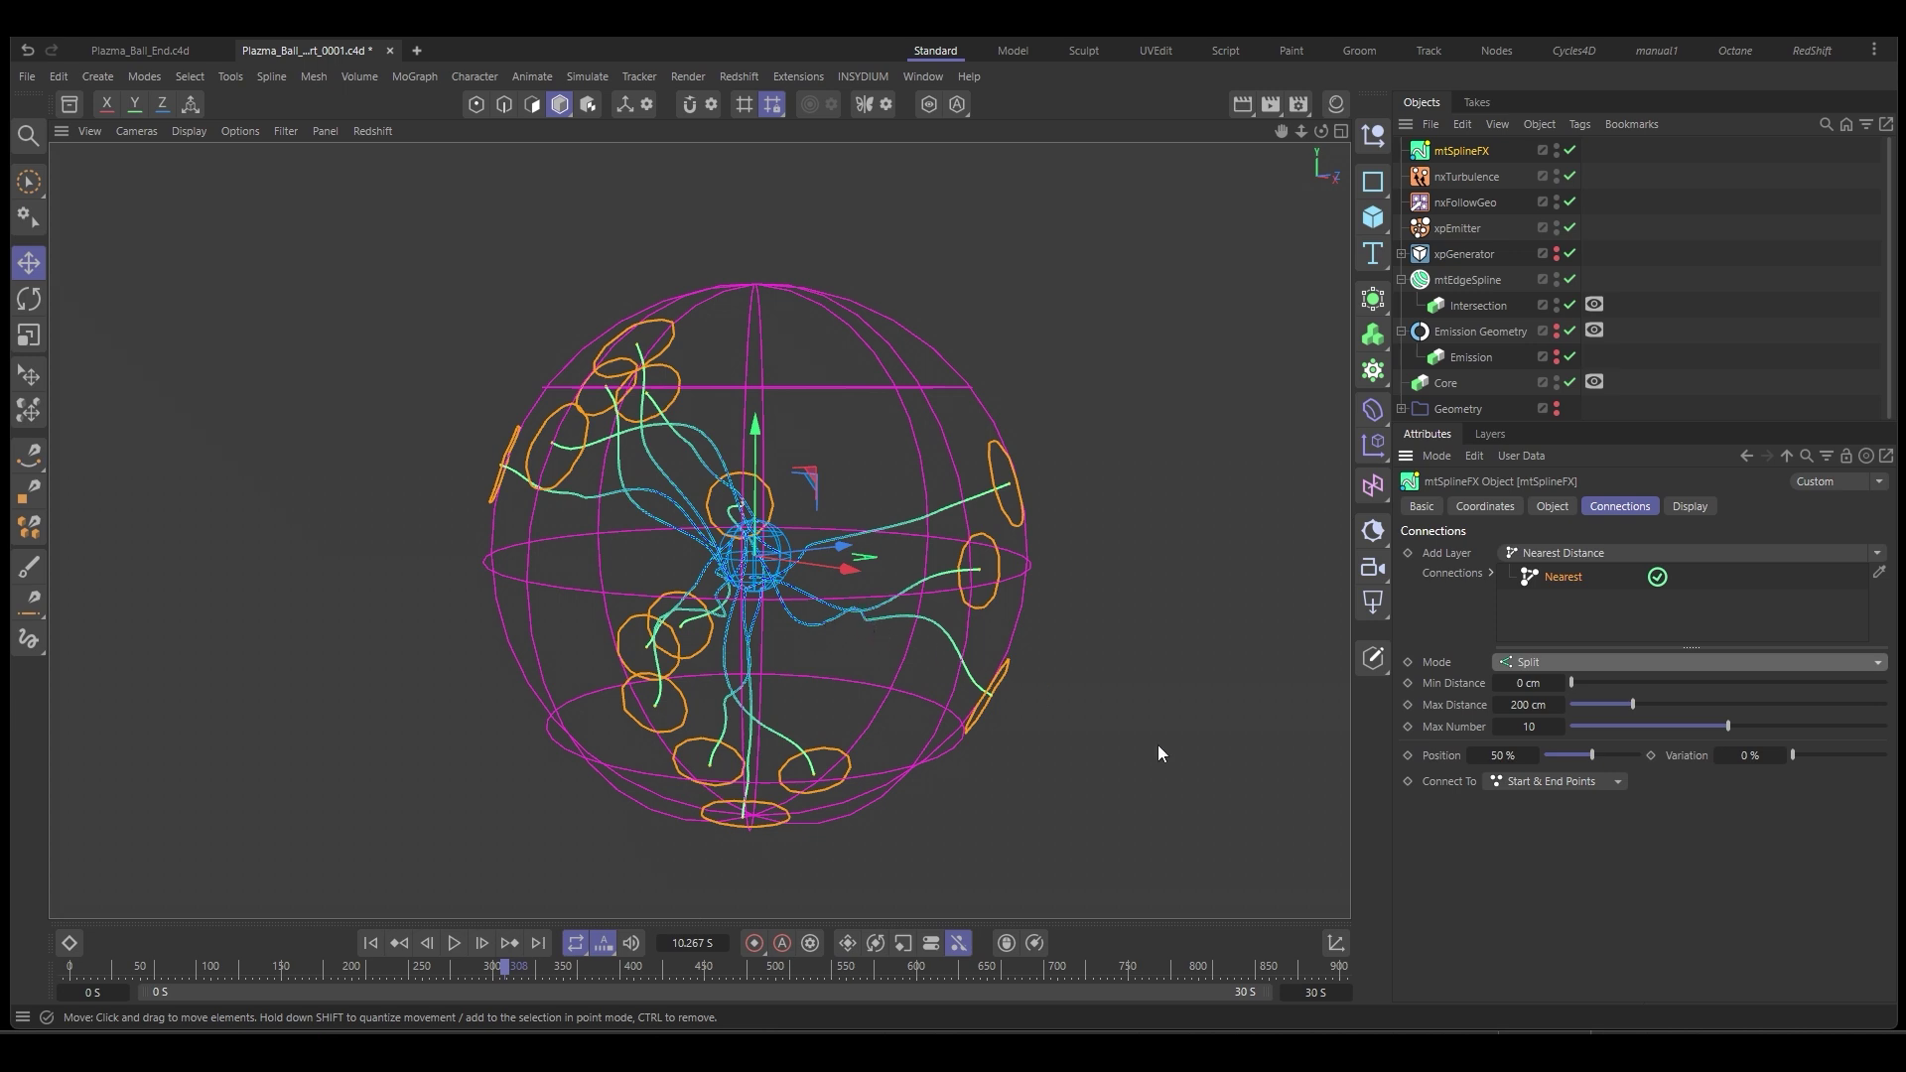
pyautogui.click(1515, 781)
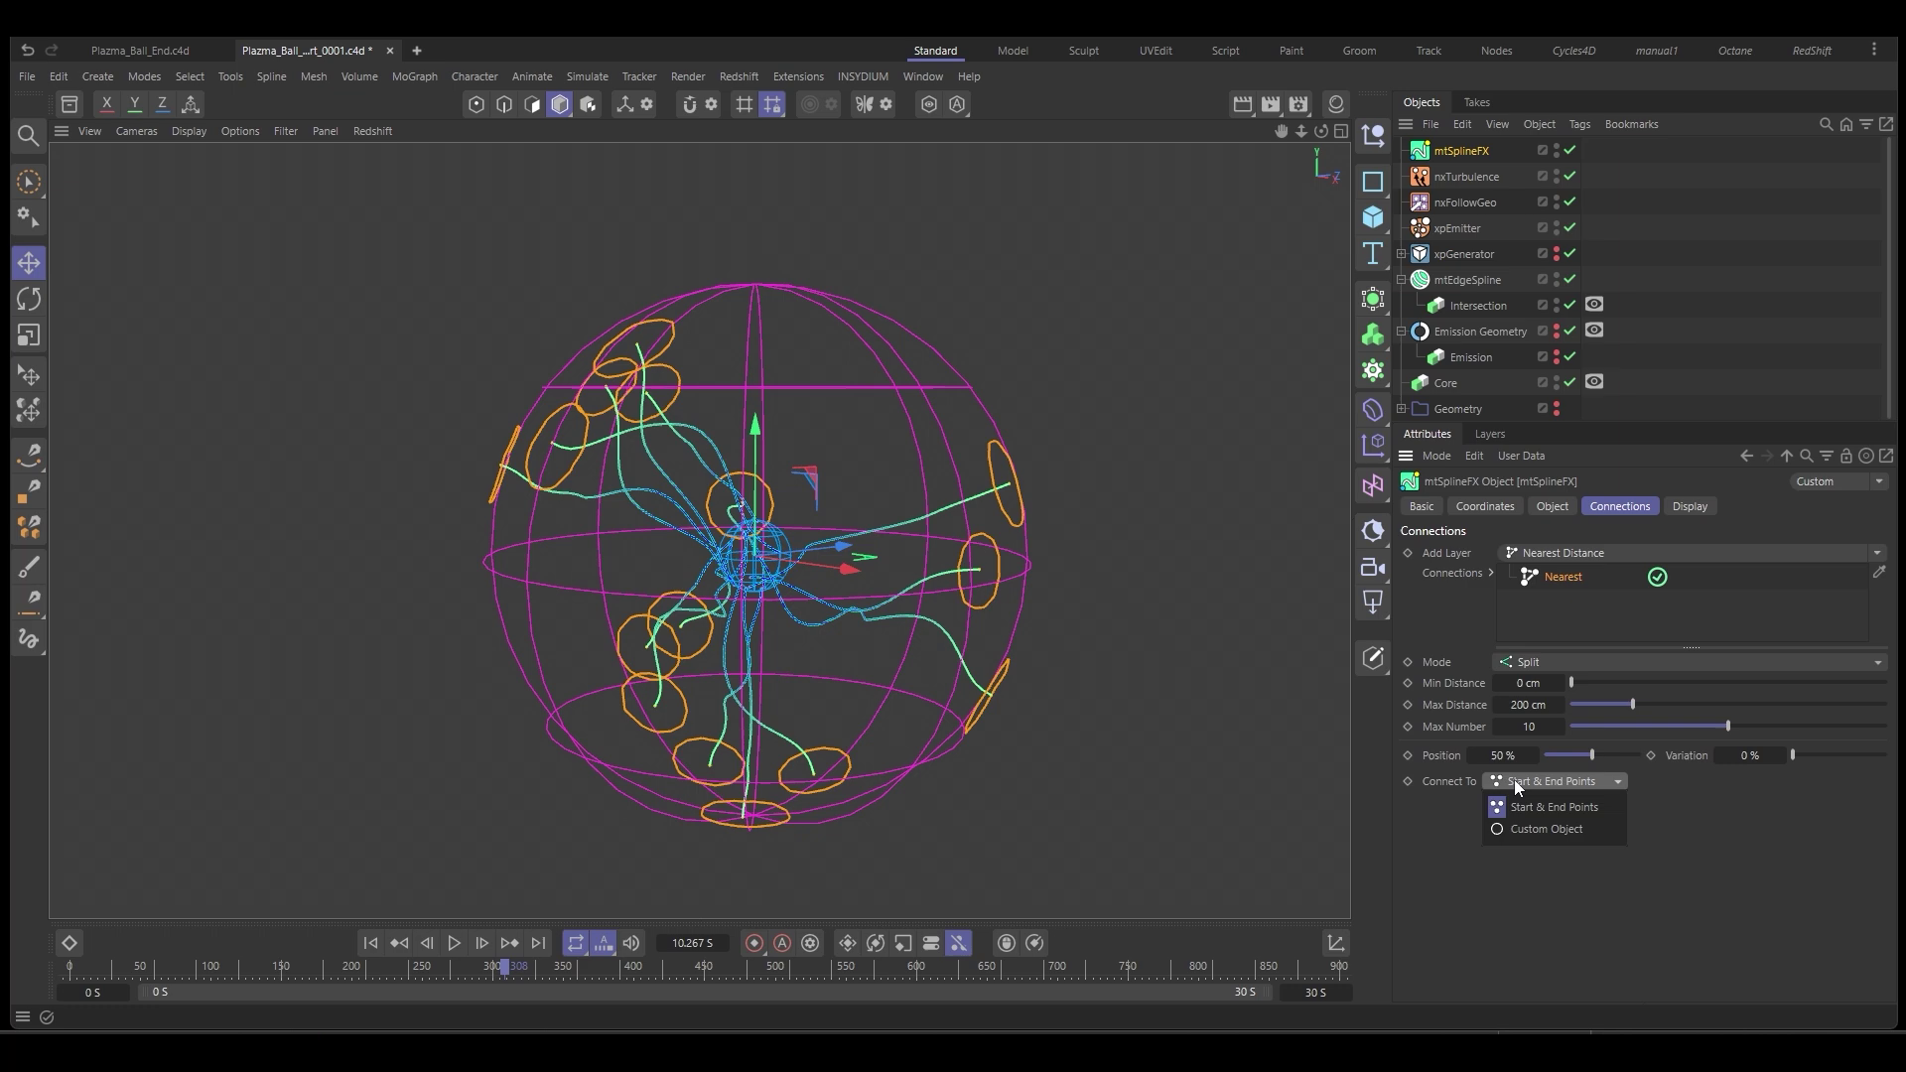
pyautogui.click(1542, 830)
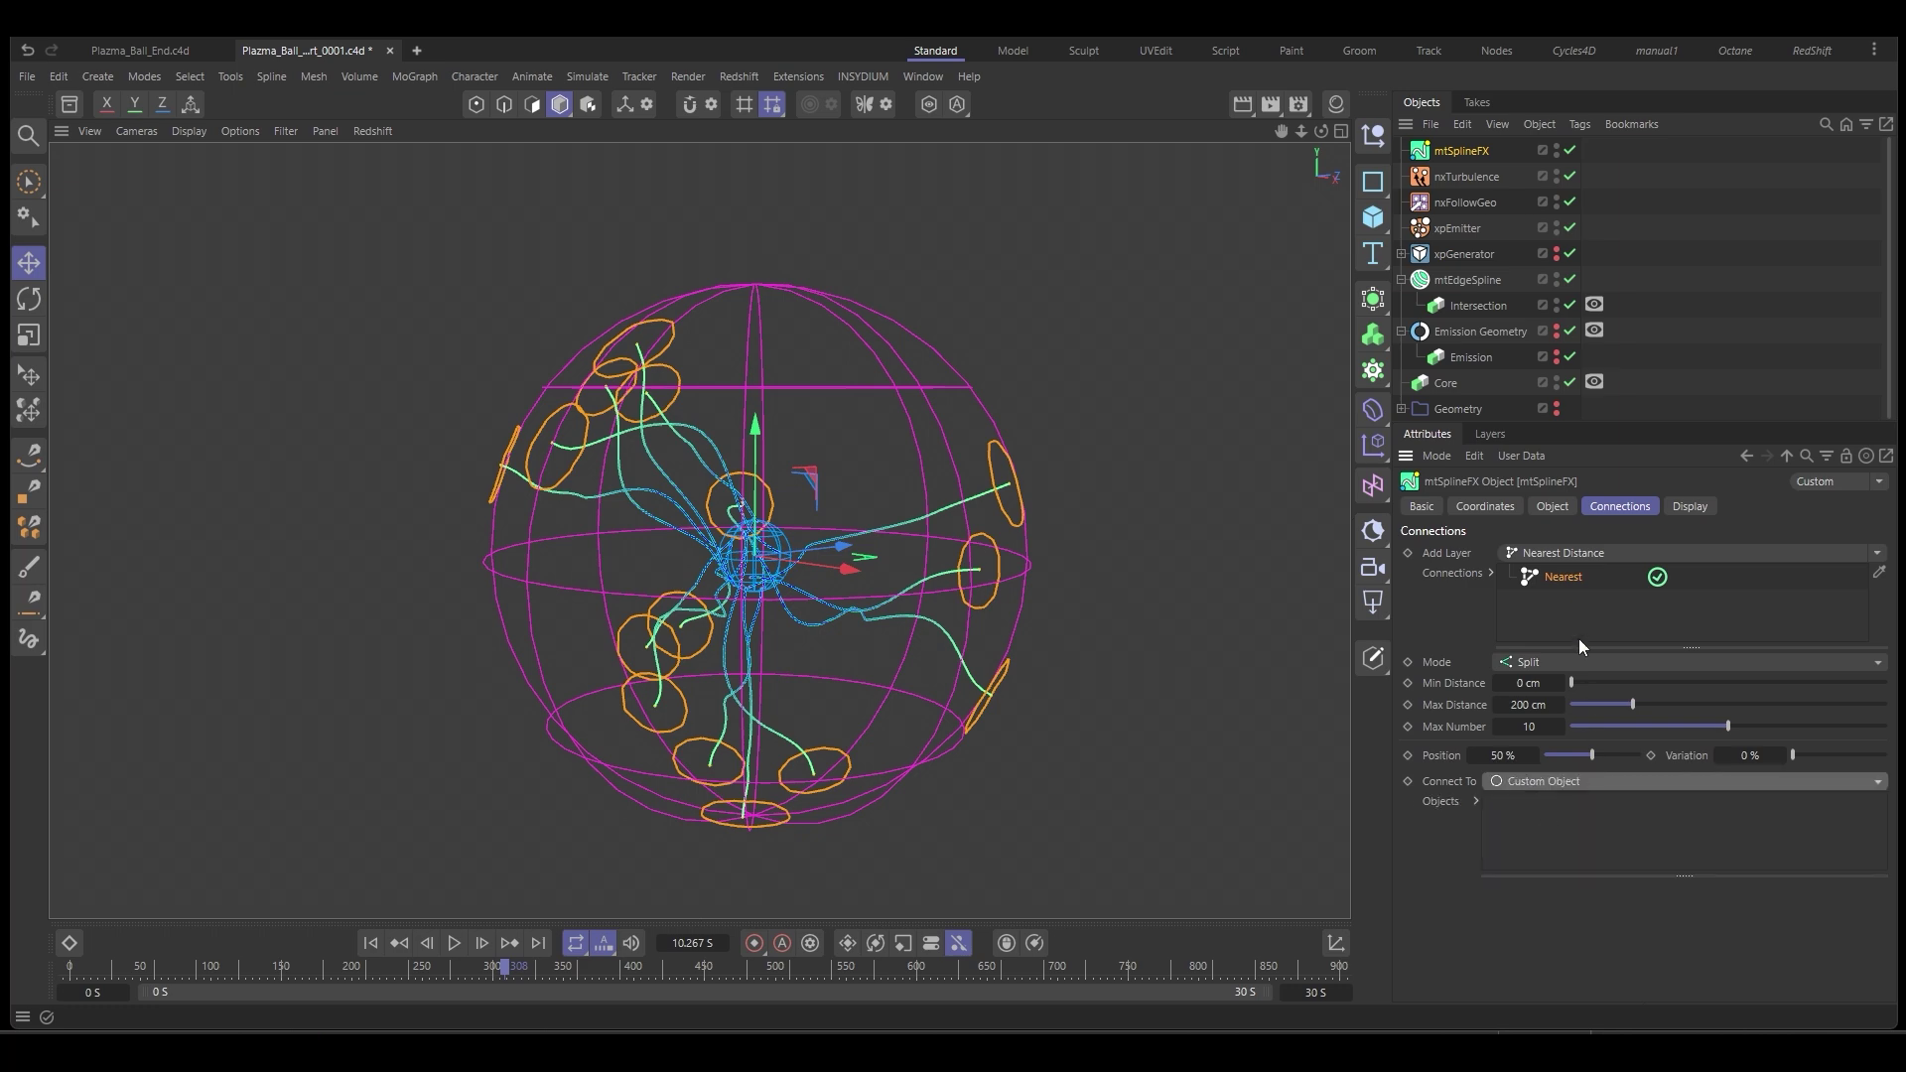
pyautogui.moveTo(1455, 279); pyautogui.dragTo(1527, 649)
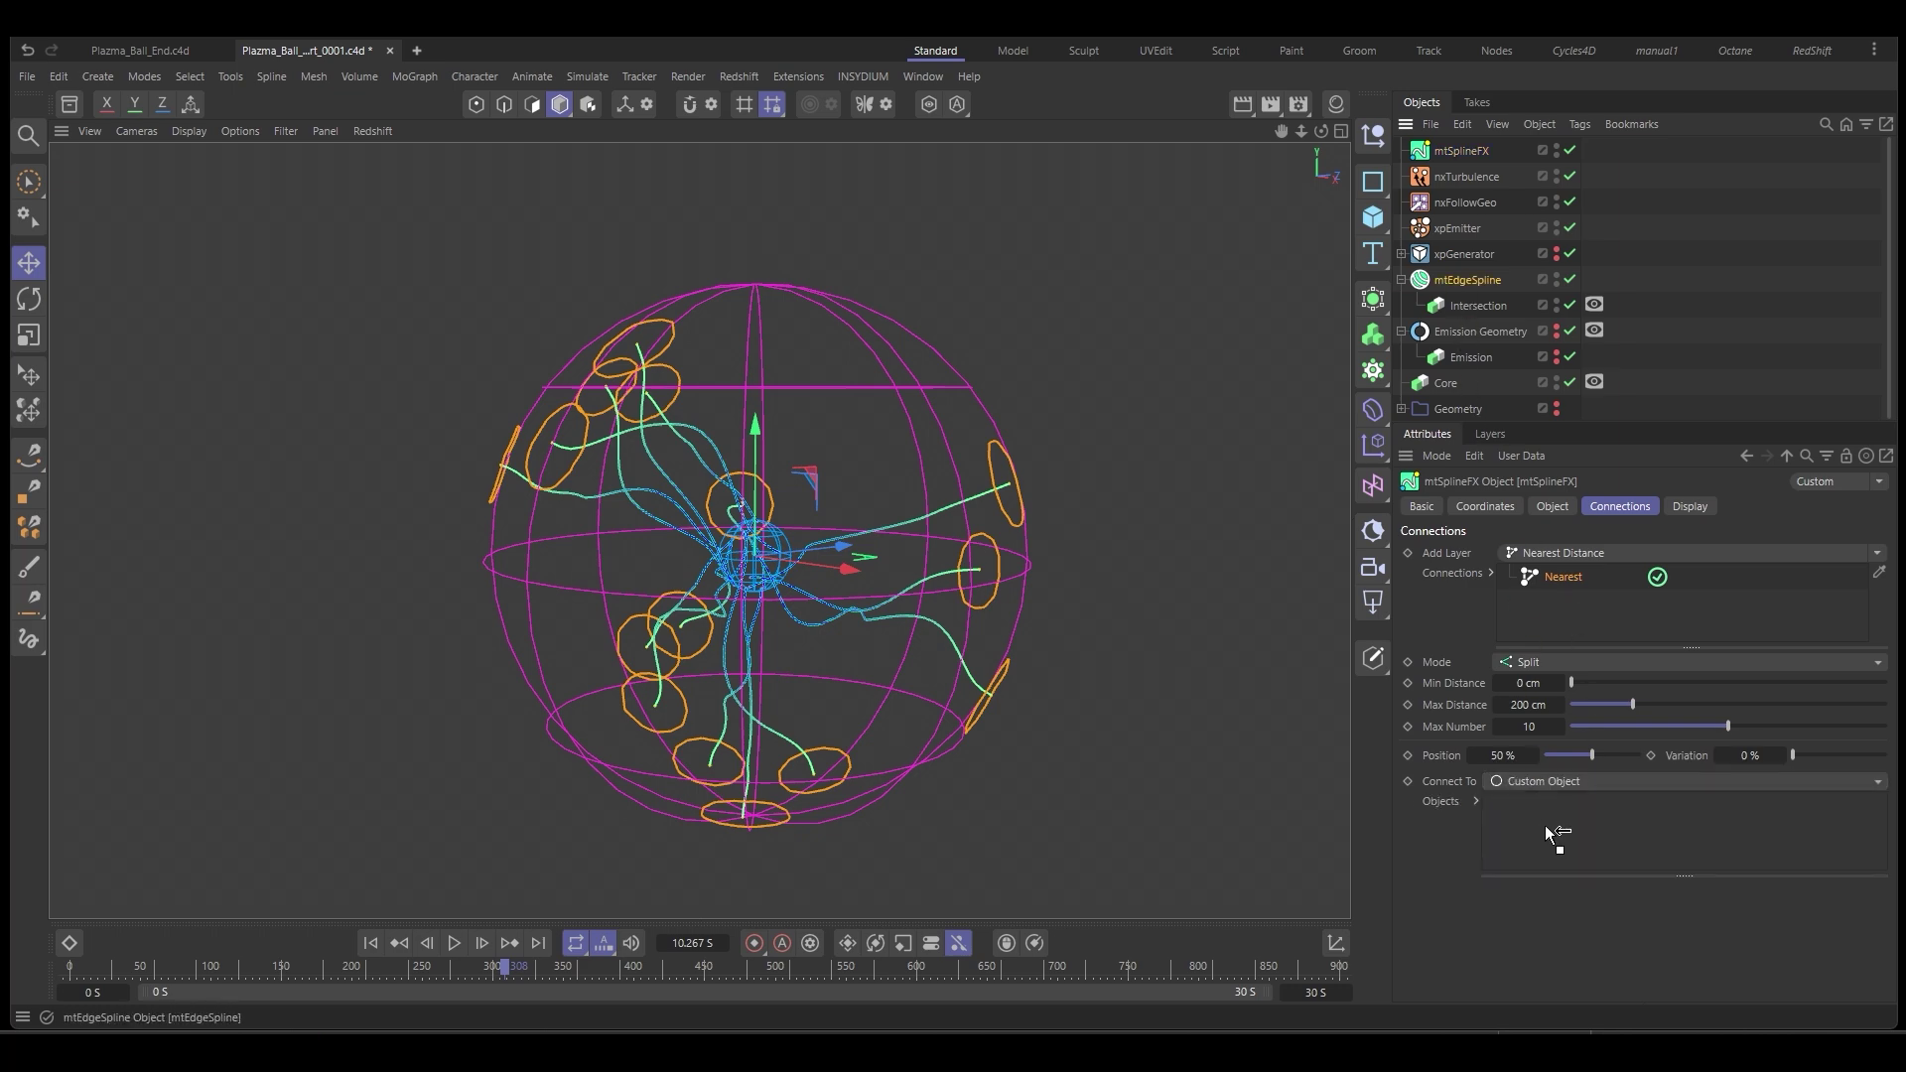
pyautogui.moveTo(1546, 827); pyautogui.dragTo(1545, 827)
pyautogui.moveTo(1025, 698)
pyautogui.keyDown('alt'); pyautogui.mouseDown()
pyautogui.moveTo(926, 692)
pyautogui.moveTo(1032, 695)
pyautogui.mouseUp(); pyautogui.keyUp('alt')
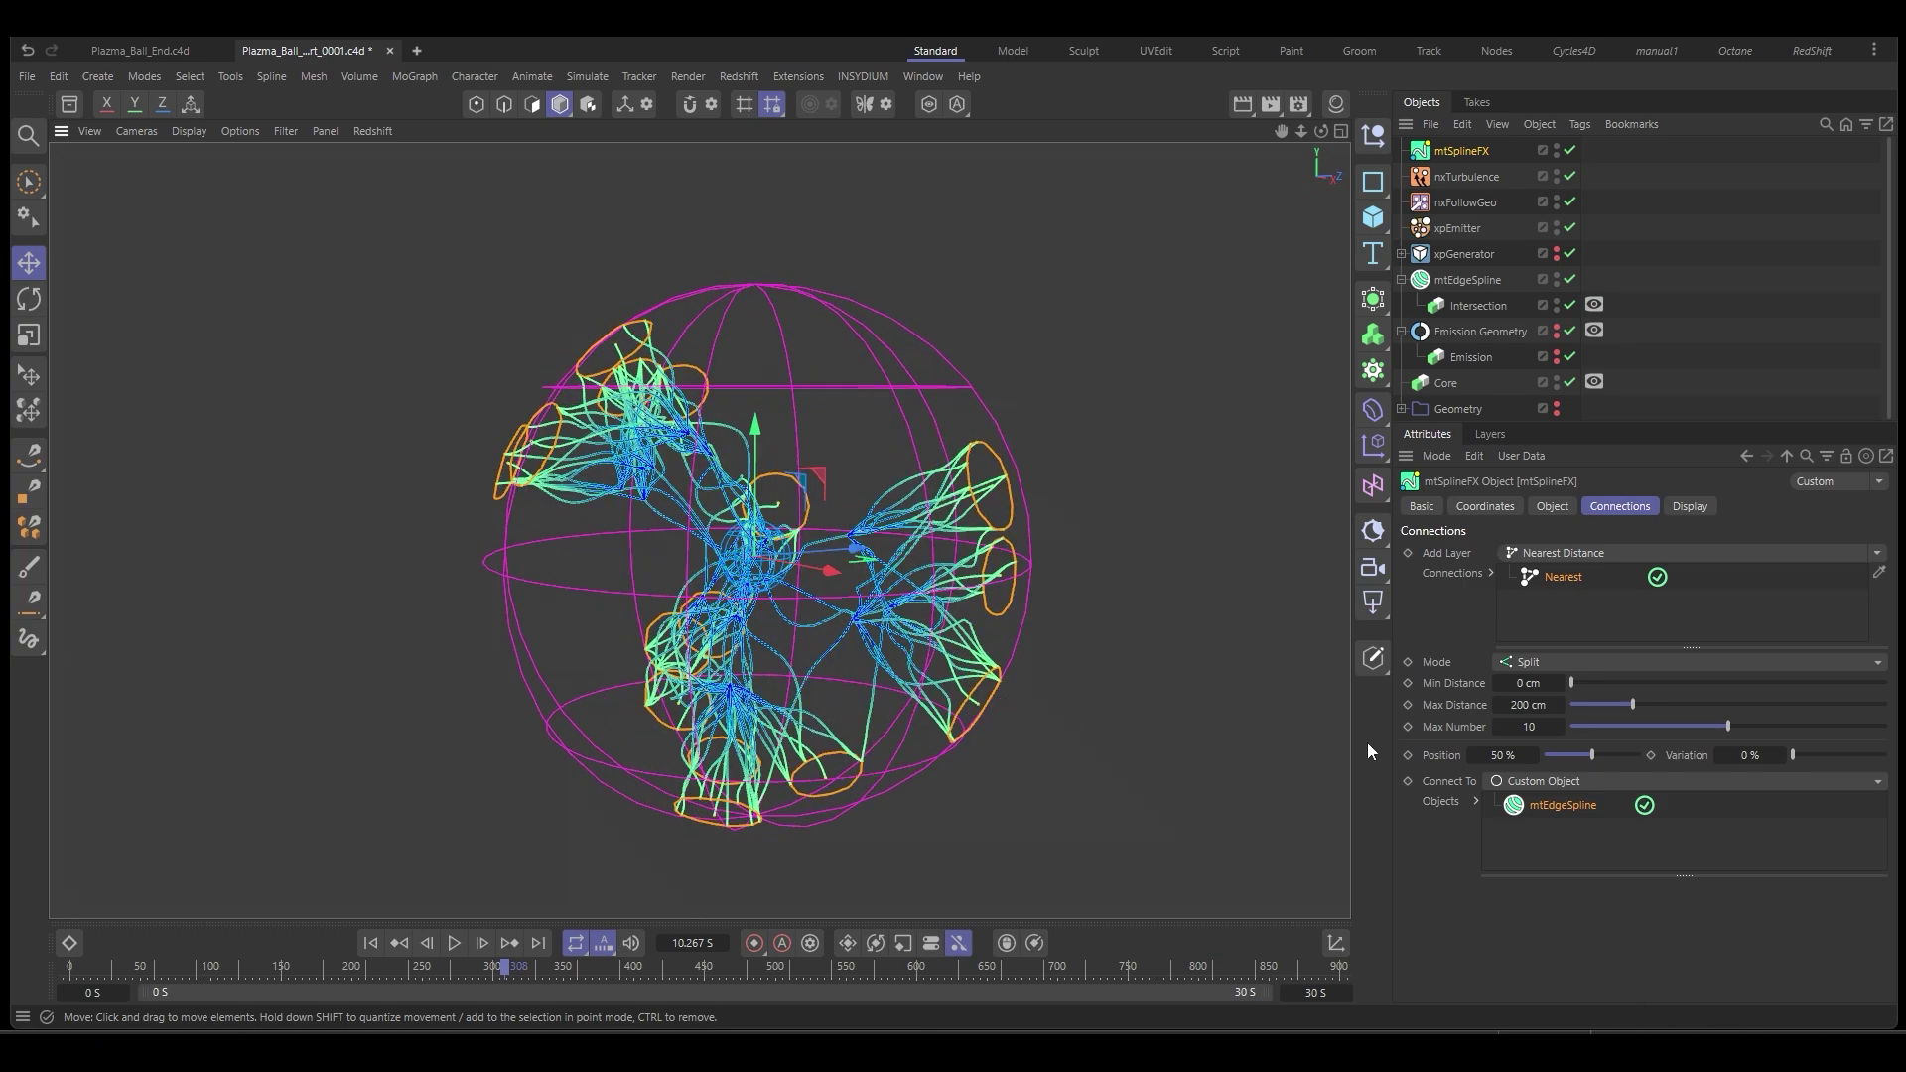
# Set Max Number 1, Max Distance 167 cm, Position 47.45 %, Variation 57.2 %, then replay.
pyautogui.click(1529, 725)
pyautogui.press('Return')
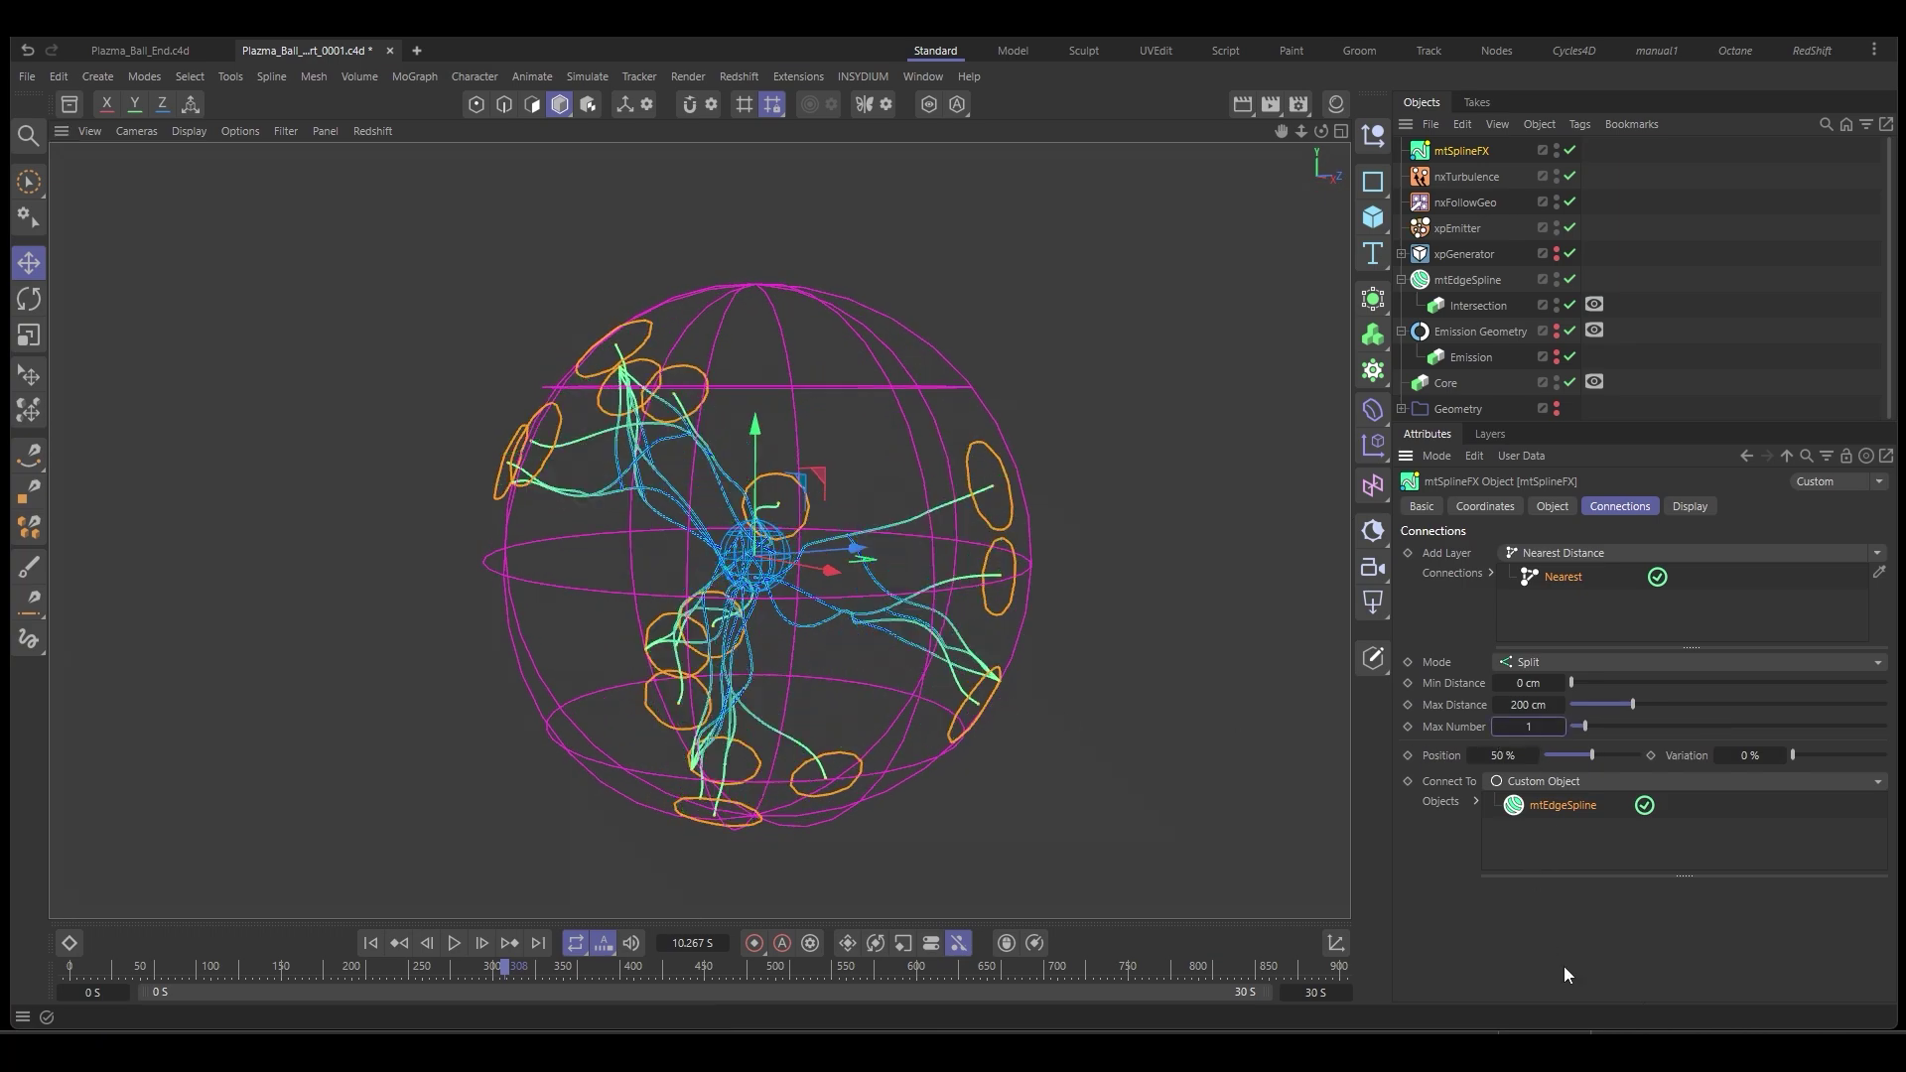
pyautogui.moveTo(1626, 707); pyautogui.dragTo(1625, 704)
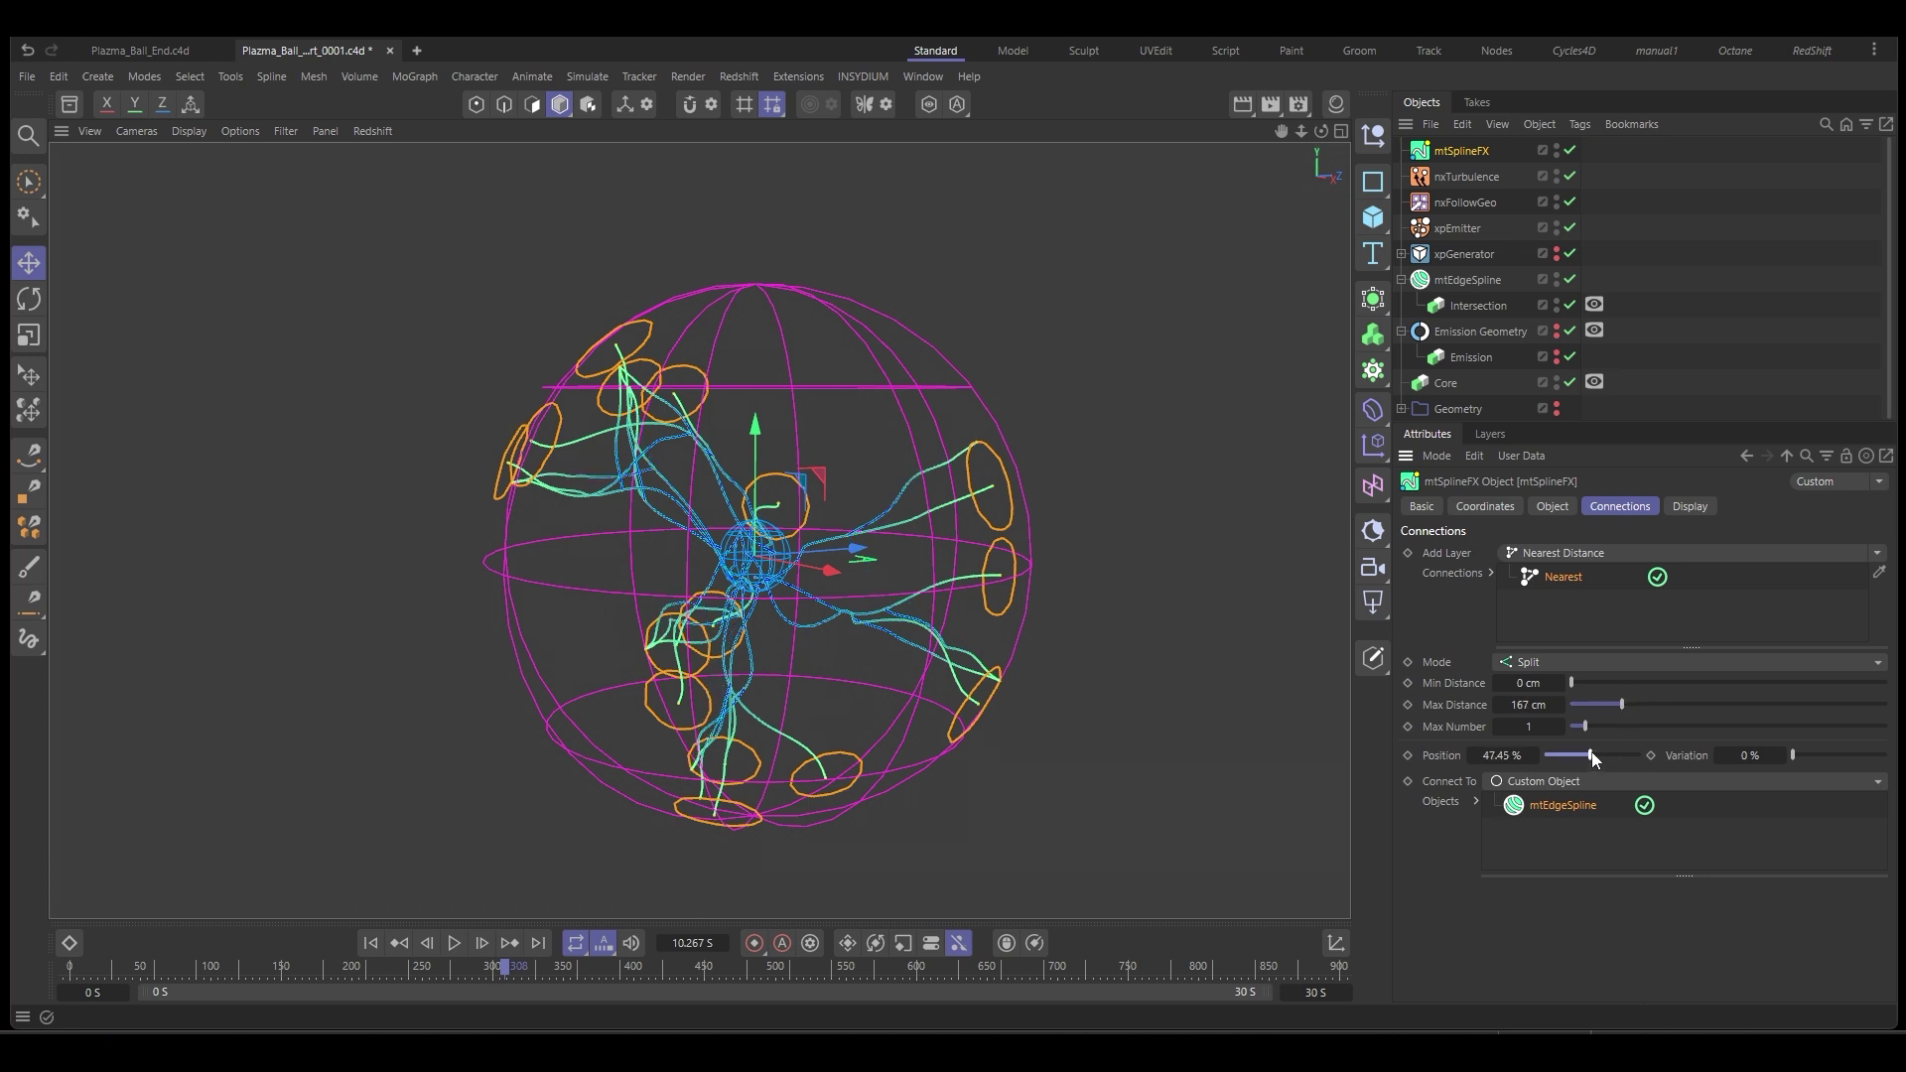
pyautogui.moveTo(1592, 758)
pyautogui.mouseDown()
pyautogui.moveTo(1576, 762)
pyautogui.moveTo(1593, 762)
pyautogui.mouseUp()
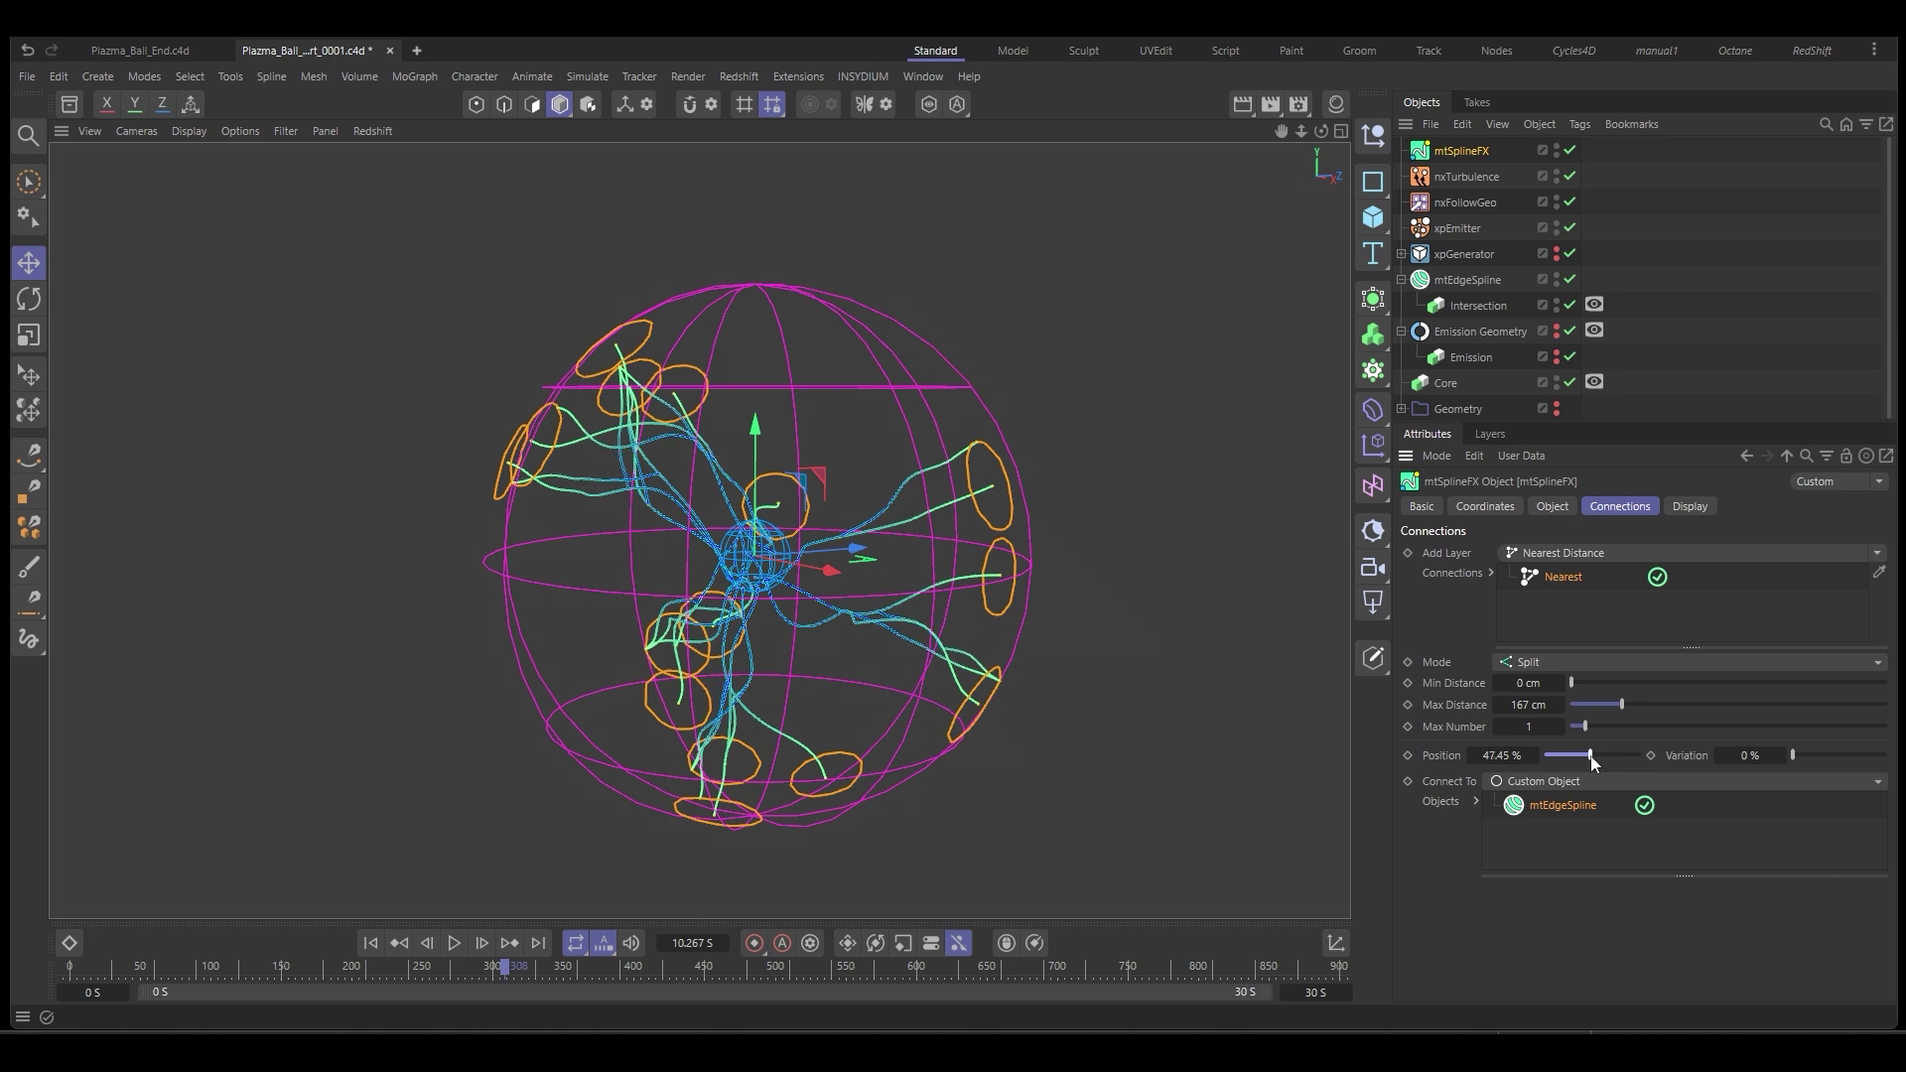
pyautogui.moveTo(1797, 755); pyautogui.dragTo(1846, 754)
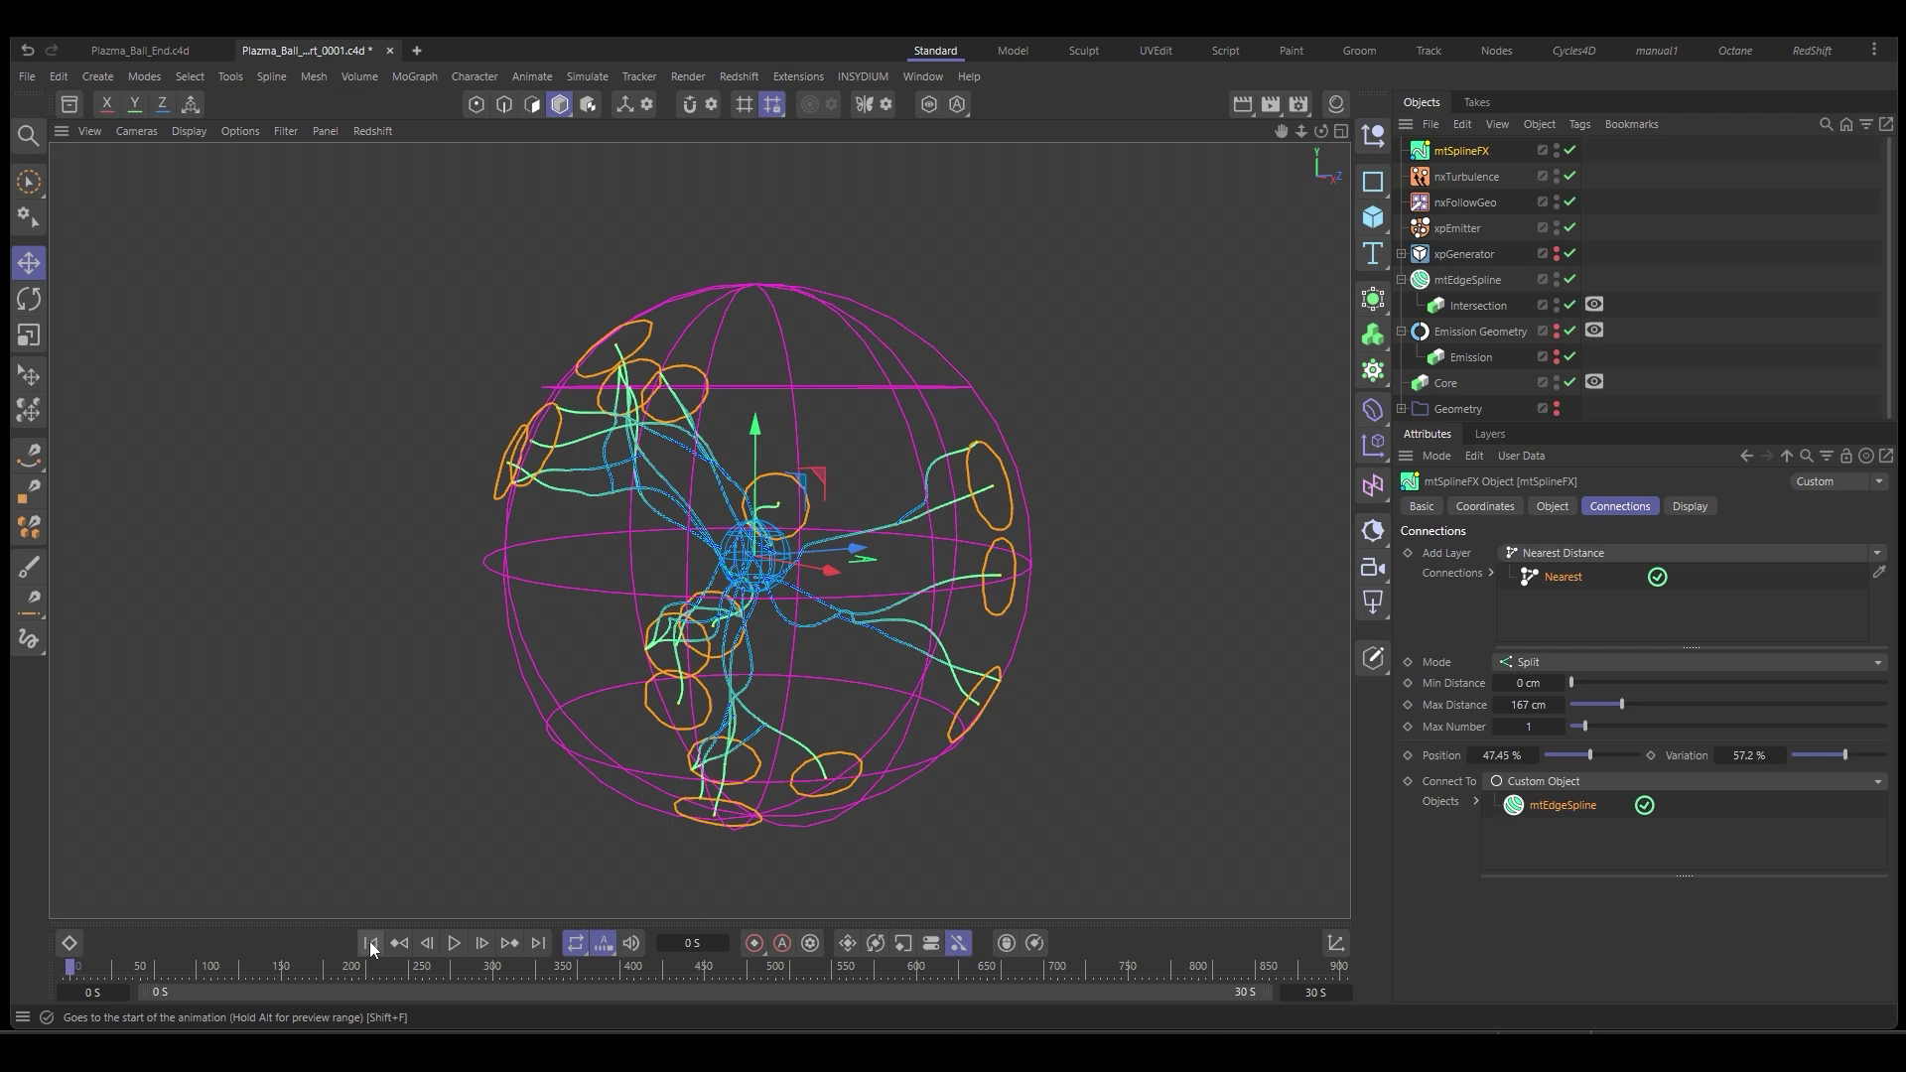
pyautogui.click(370, 942)
pyautogui.click(456, 944)
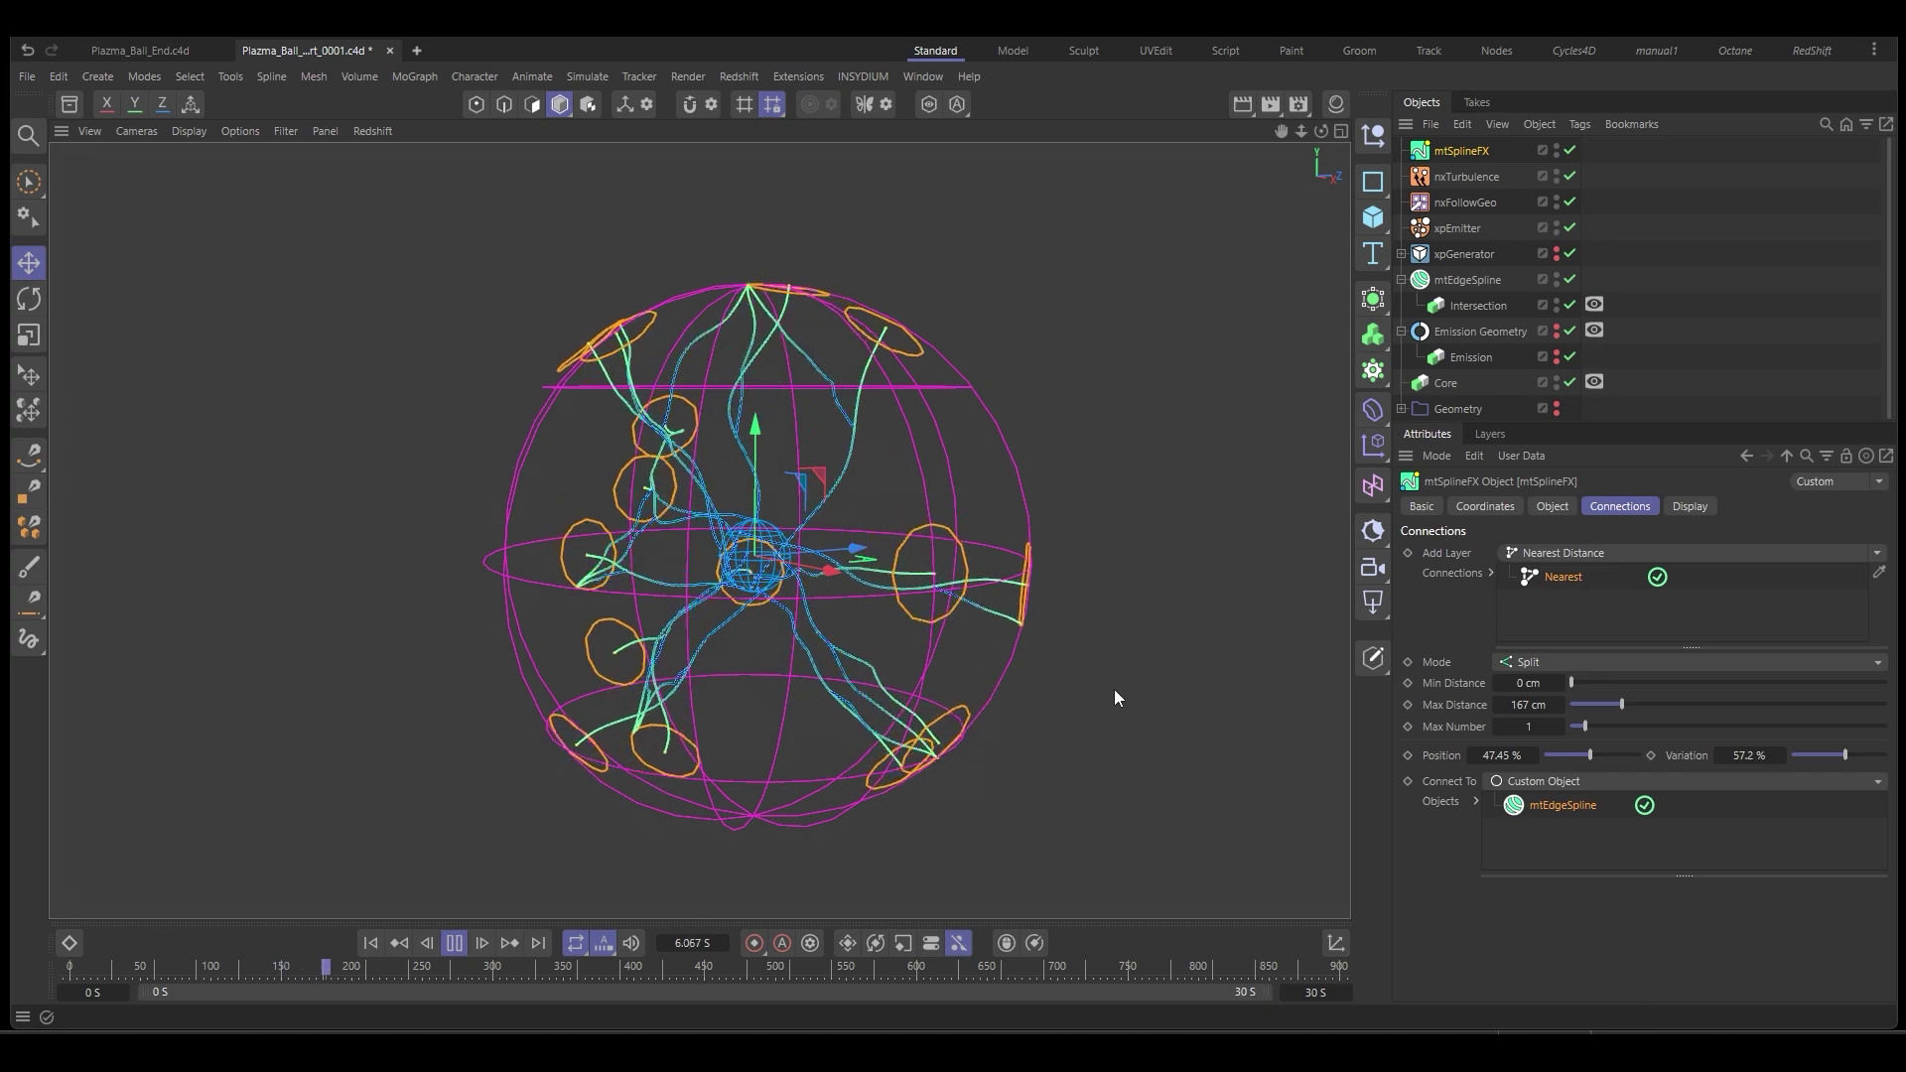
pyautogui.keyDown('alt'); pyautogui.moveTo(1113, 691); pyautogui.dragTo(1050, 651); pyautogui.keyUp('alt')
# Stop playback, expand the Geometry group's children, and deselect mtSplineFX.
pyautogui.click(454, 943)
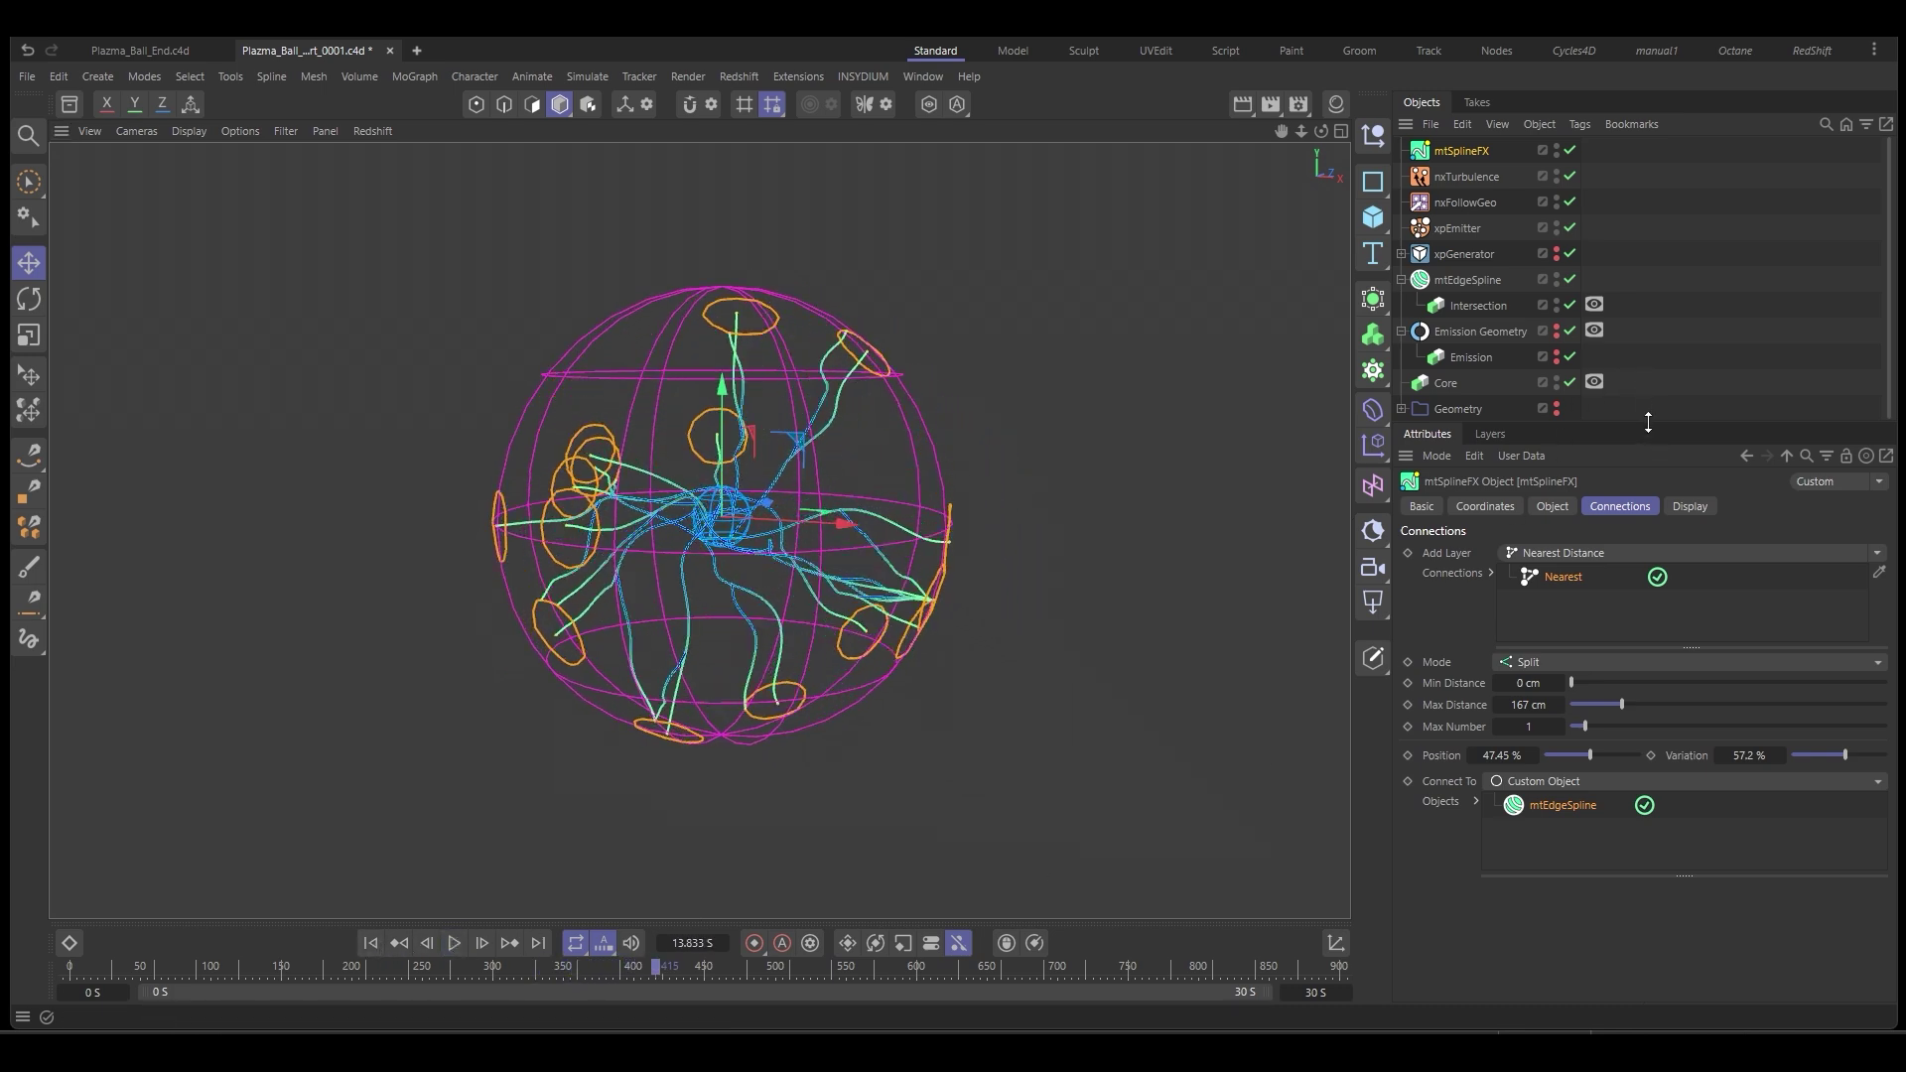
pyautogui.moveTo(1647, 425); pyautogui.dragTo(1648, 567)
pyautogui.click(1400, 409)
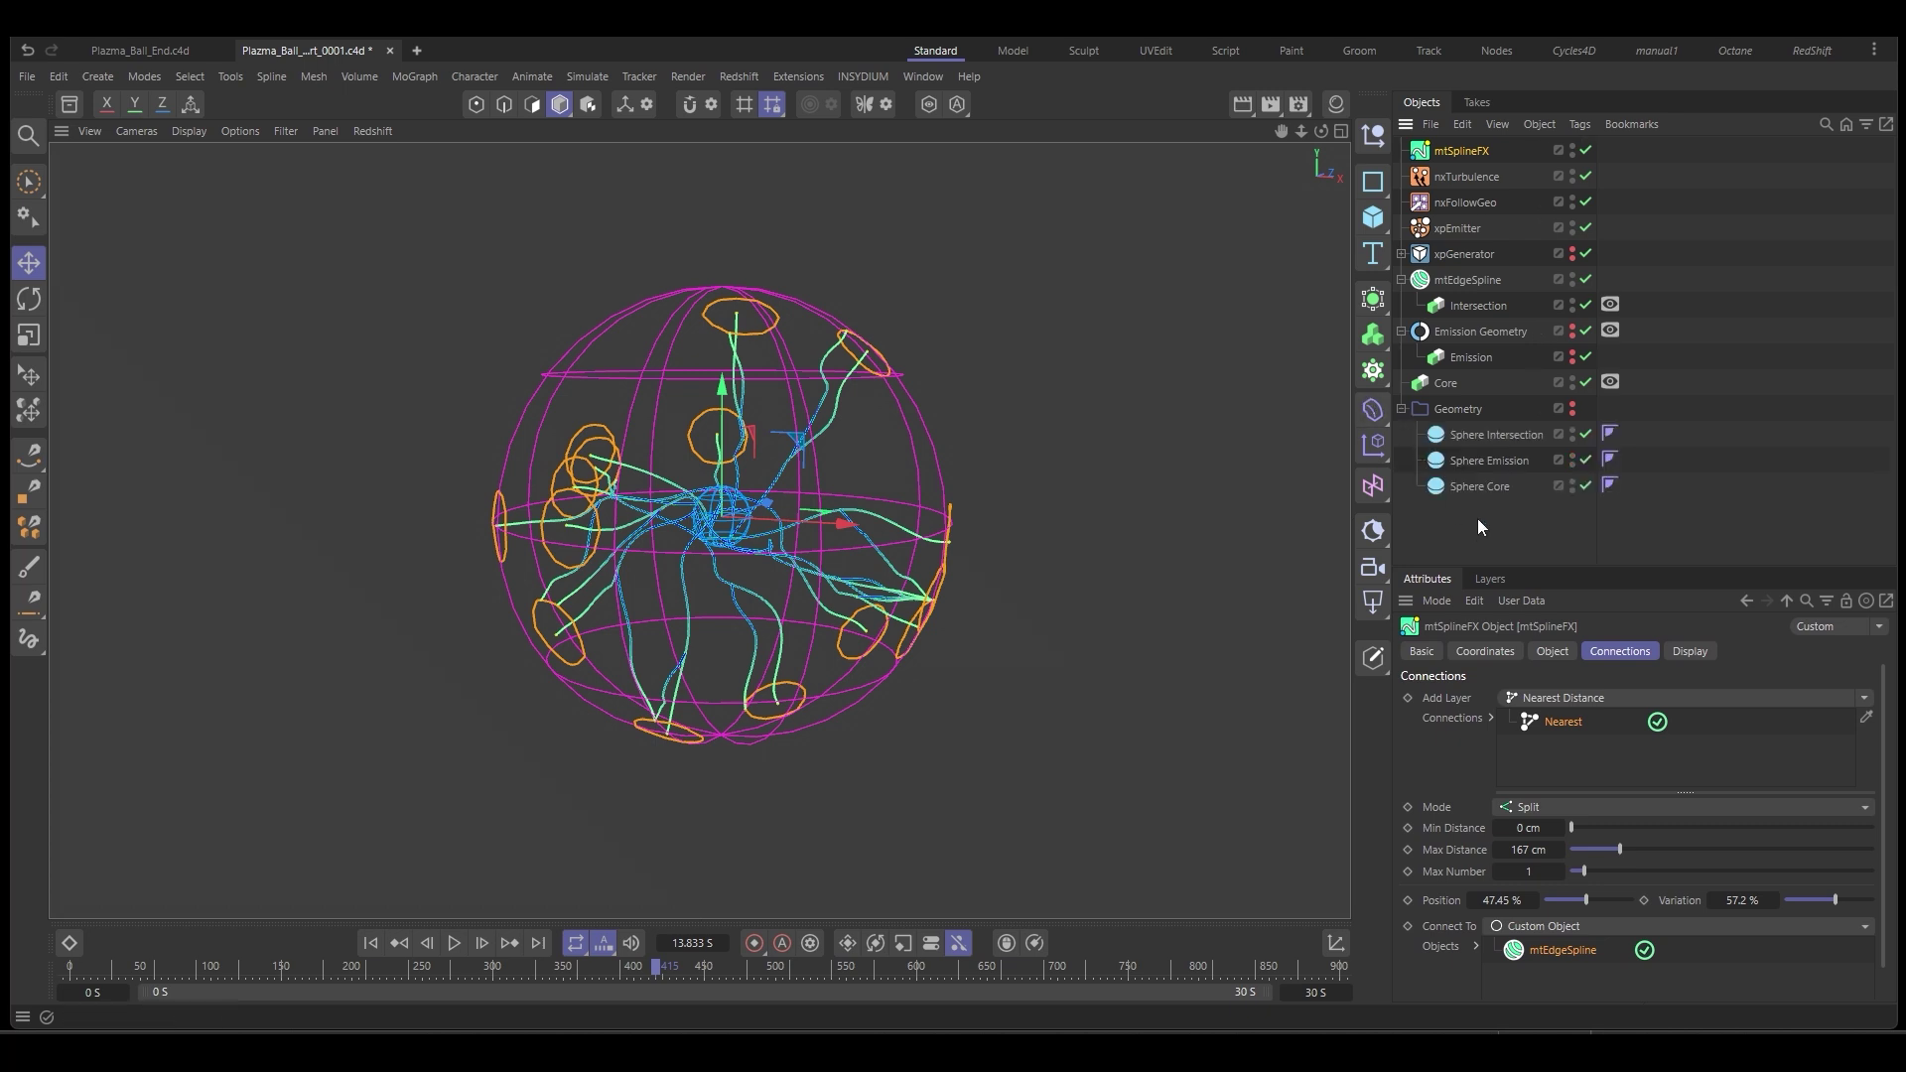
pyautogui.click(1477, 518)
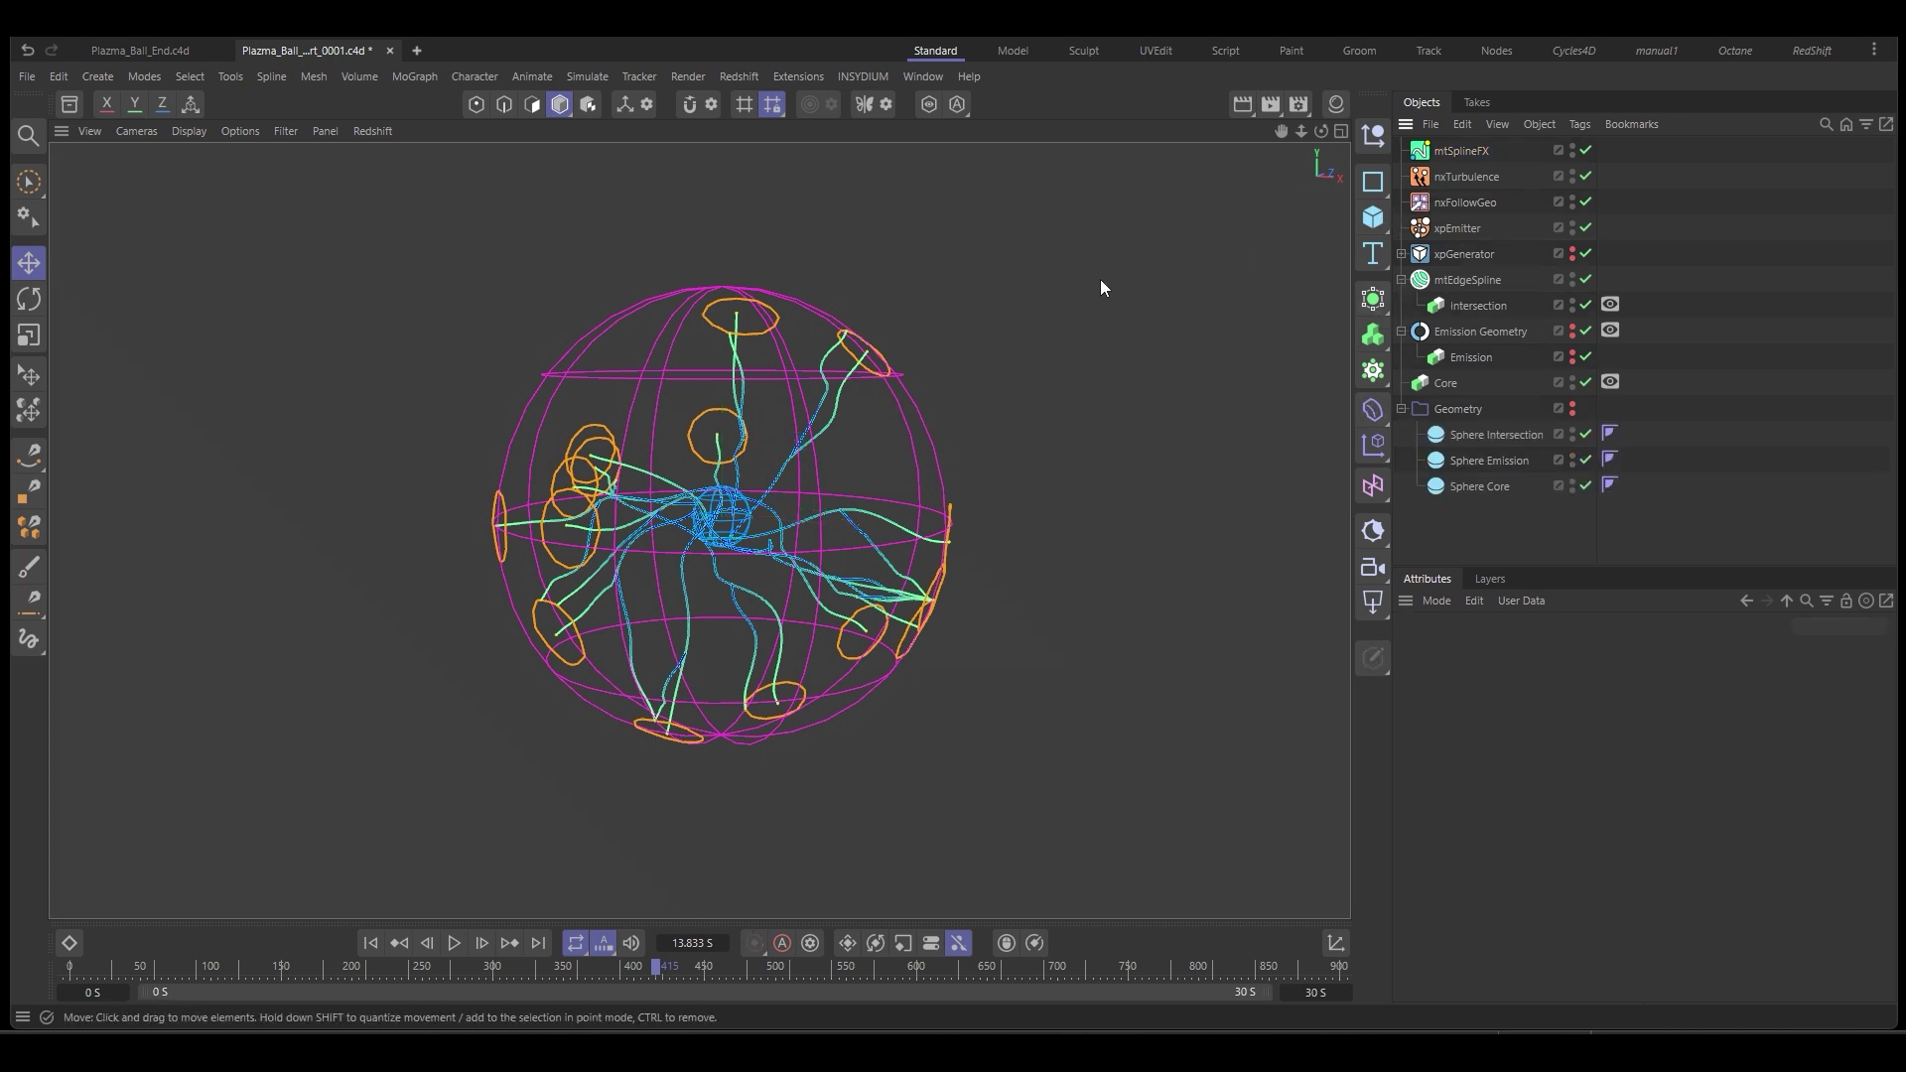
pyautogui.keyDown('alt'); pyautogui.moveTo(1100, 278); pyautogui.dragTo(784, 354); pyautogui.keyUp('alt')
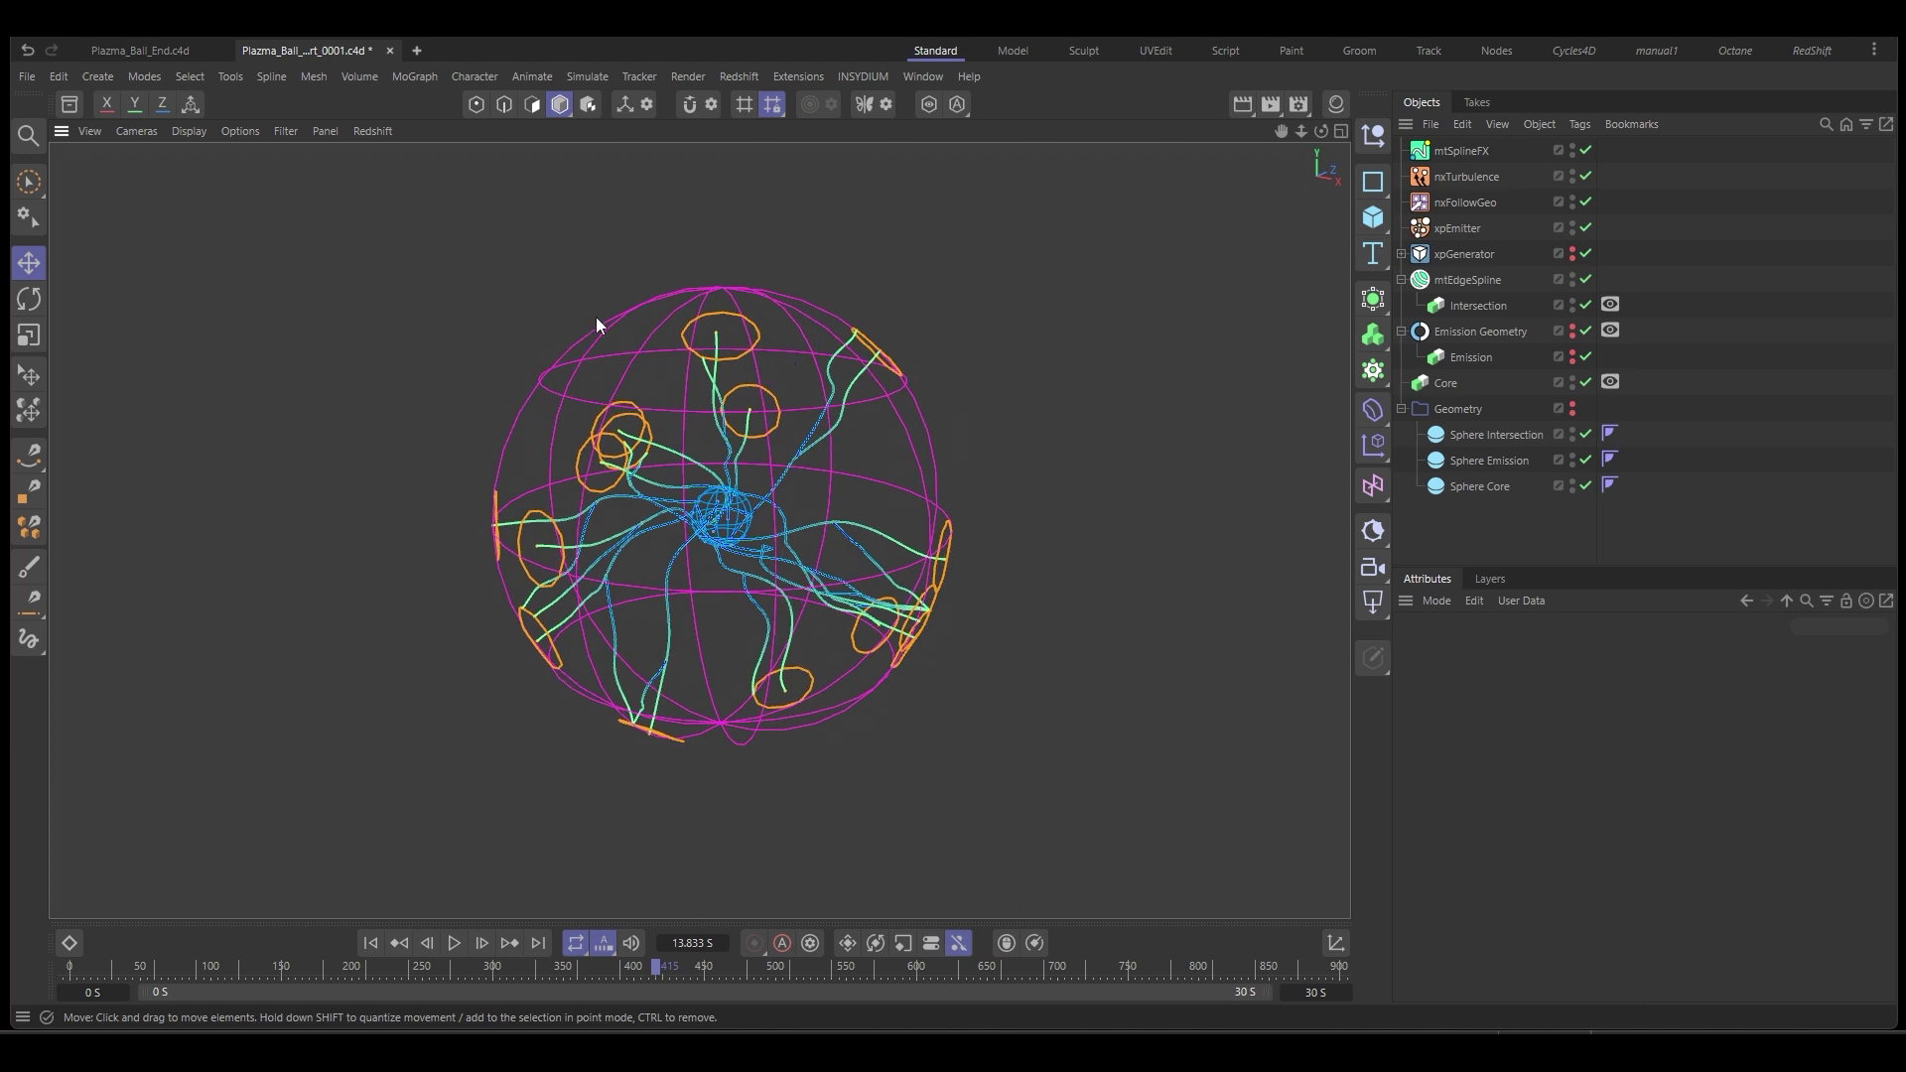
# Add a Platonic icosahedron, shrink it to 42.5 cm radius, and name it Core.
pyautogui.click(1373, 216)
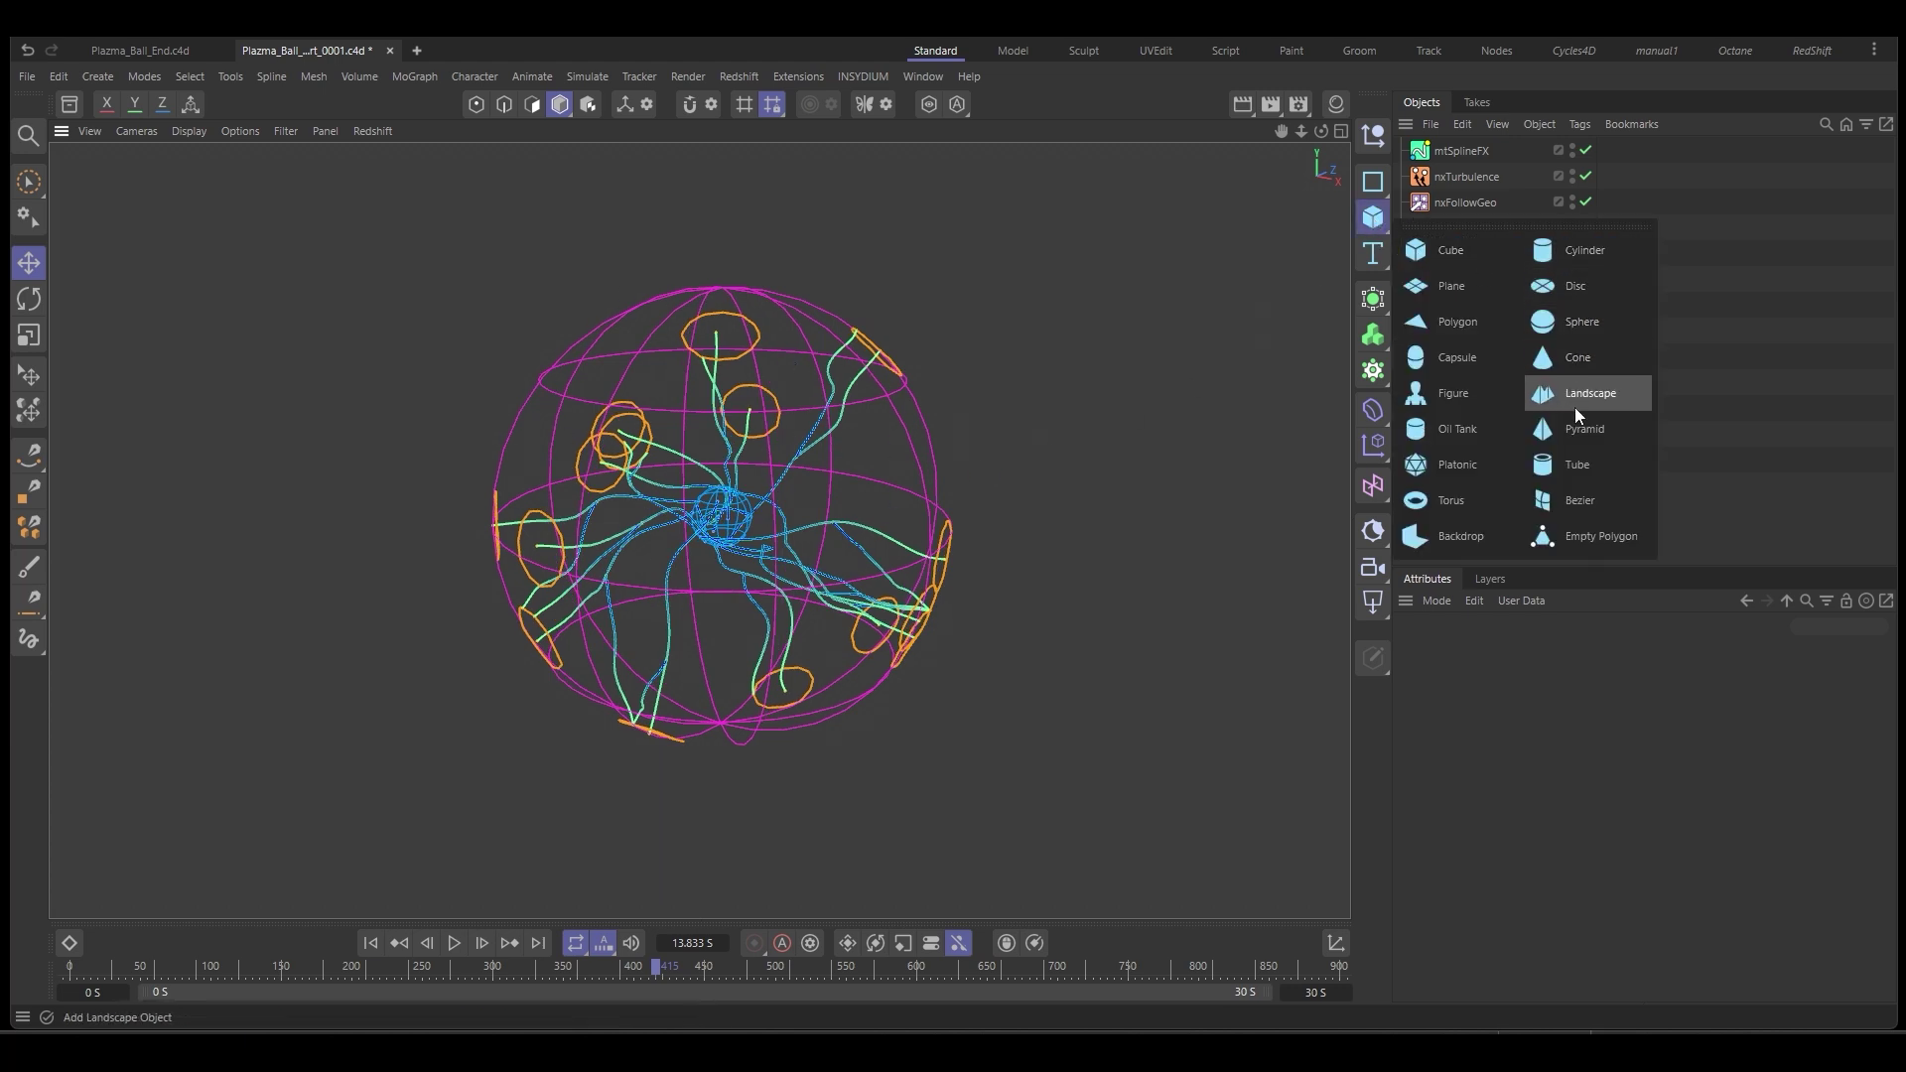
pyautogui.click(1440, 466)
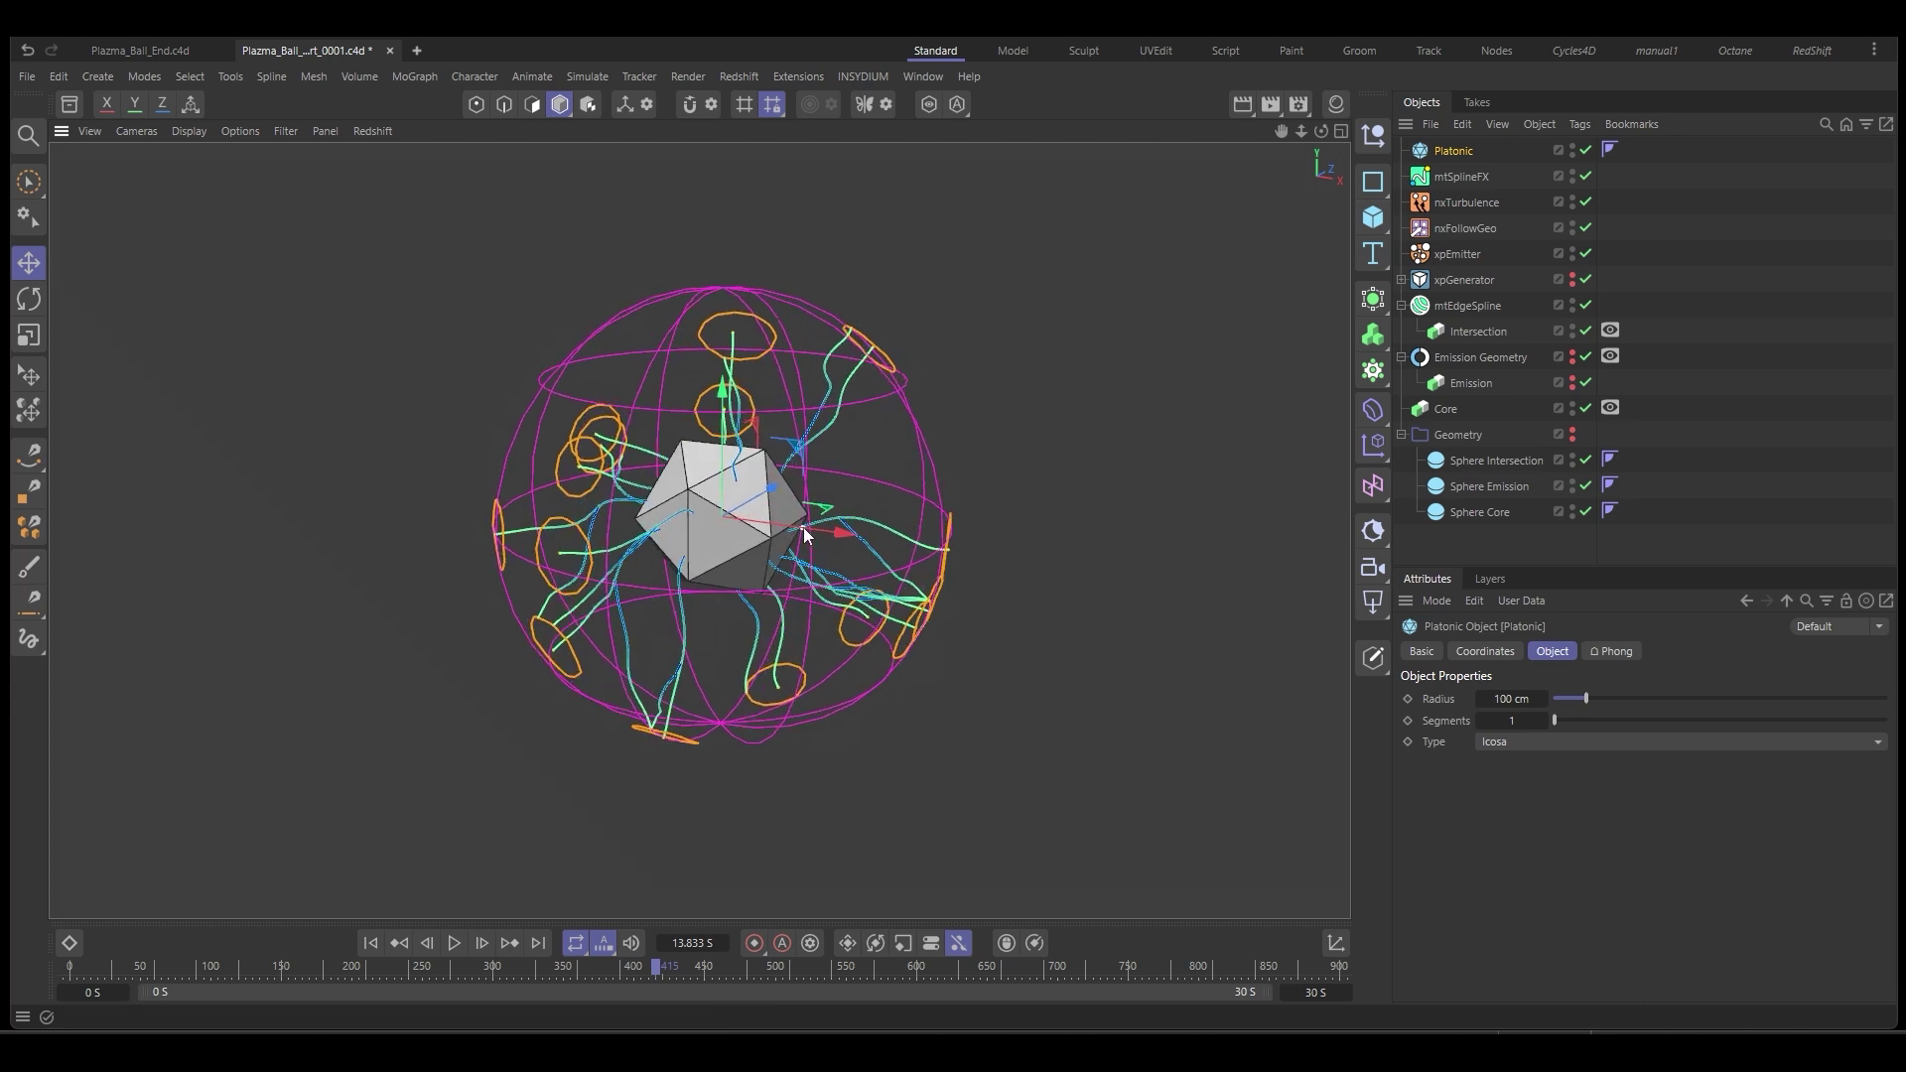
pyautogui.moveTo(799, 529); pyautogui.dragTo(753, 527)
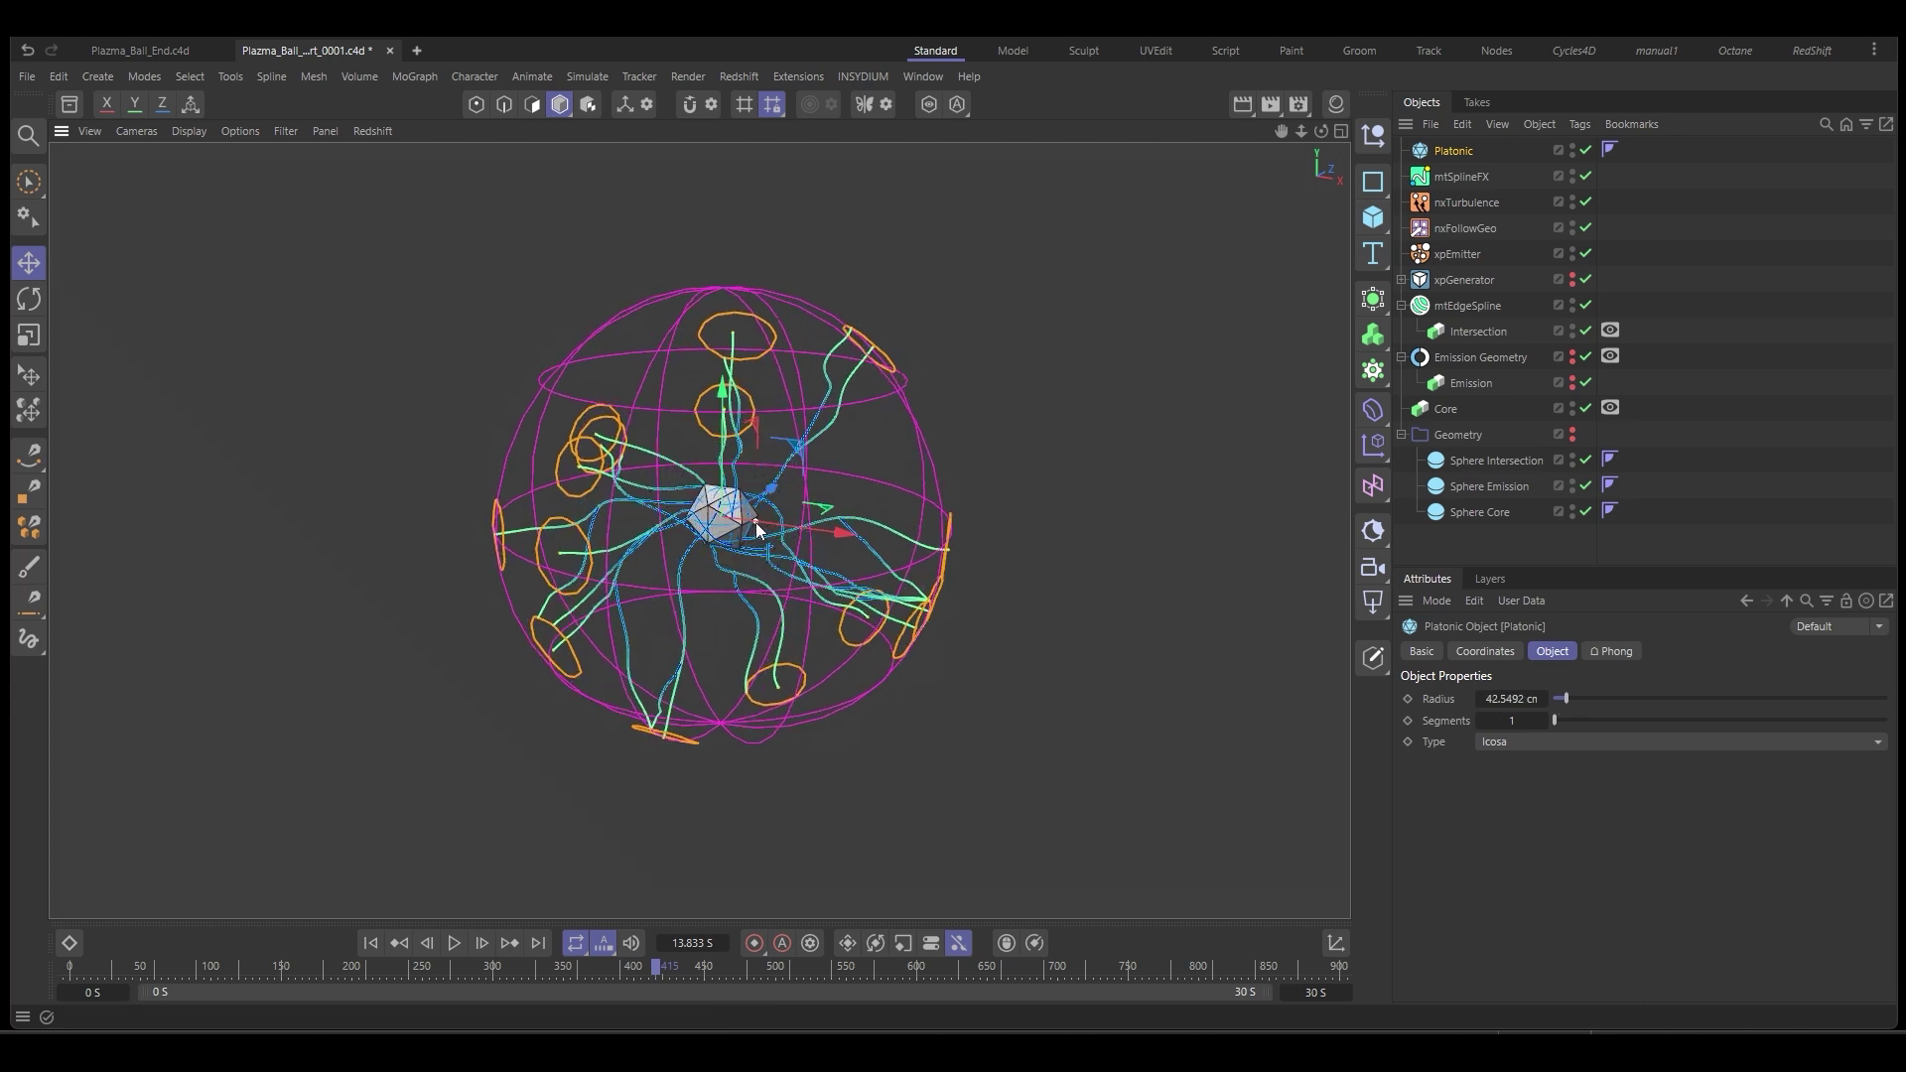
pyautogui.doubleClick(1454, 149)
pyautogui.write('Core')
pyautogui.press('Return')
# Duplicate Core as Emission, make it visible, and enlarge it to 232.6 cm.
pyautogui.moveTo(1451, 147); pyautogui.dragTo(1444, 160)
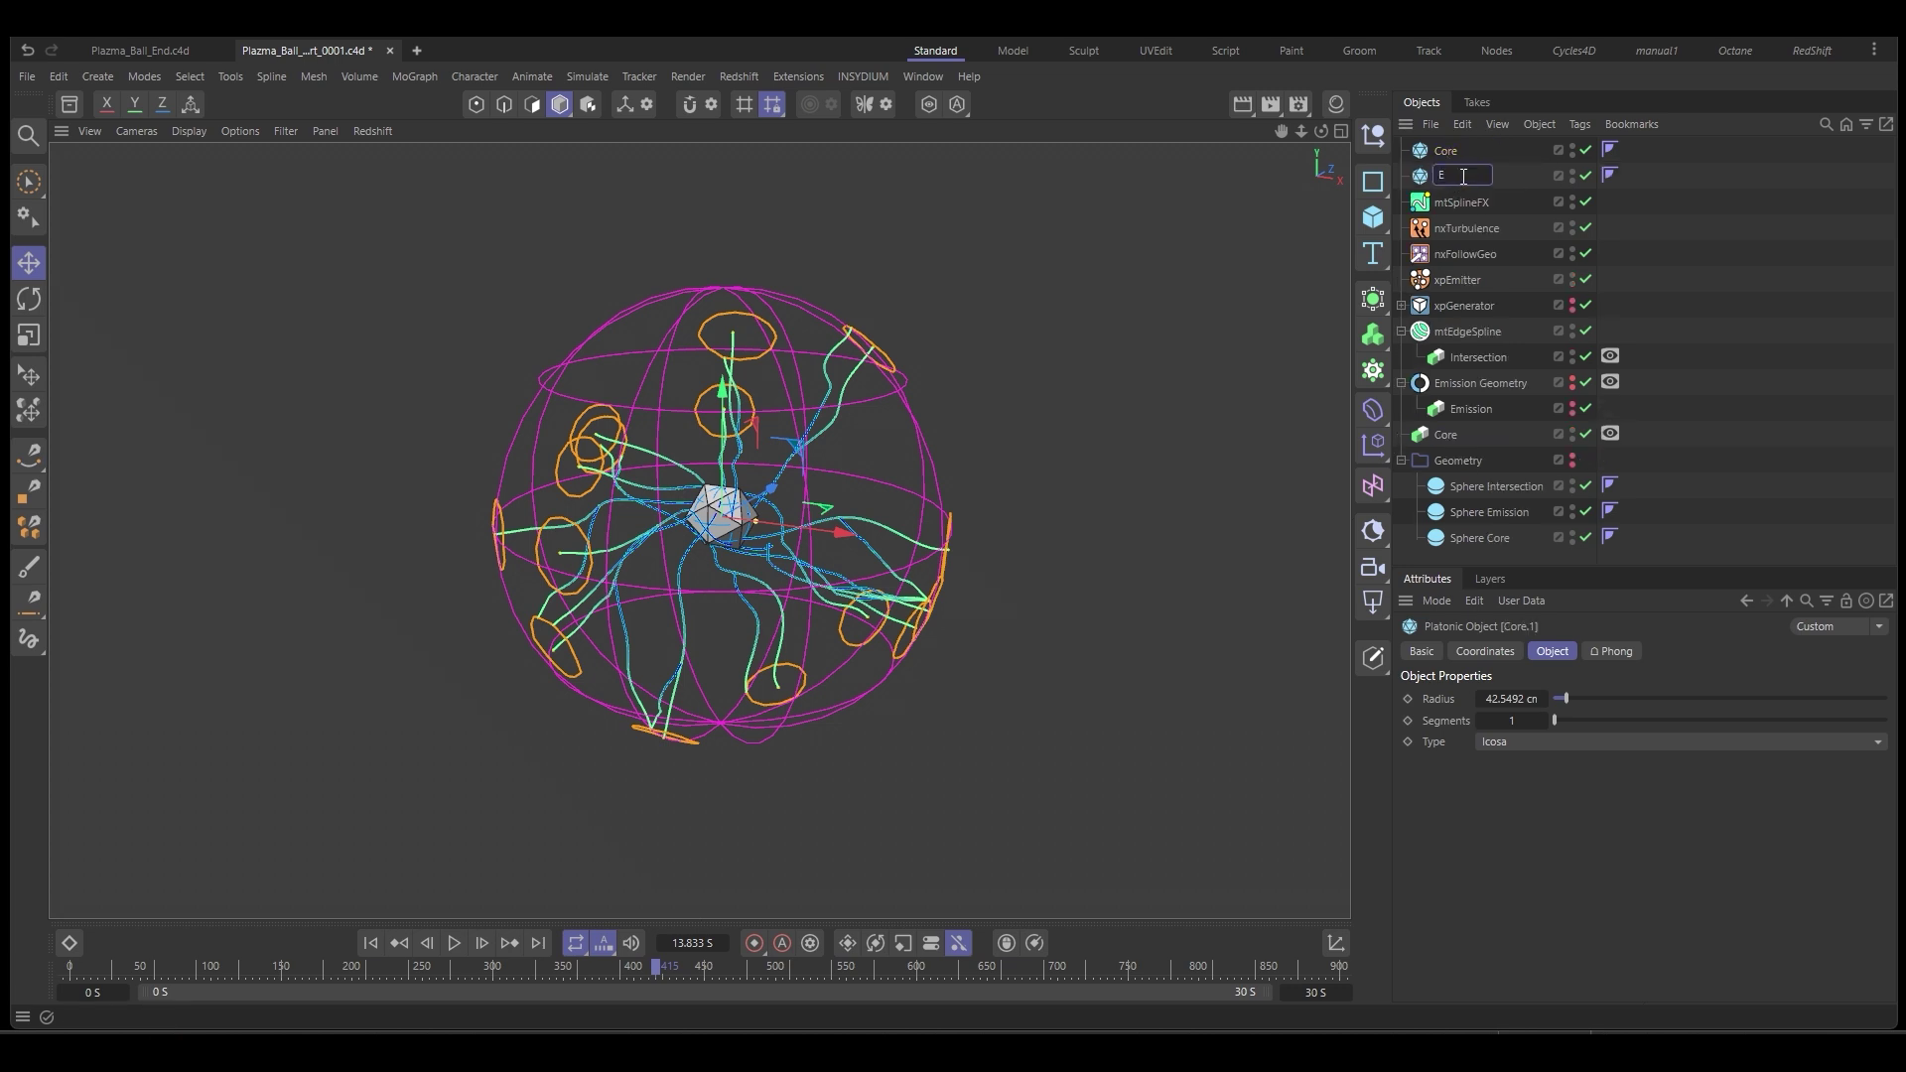
pyautogui.press('Return')
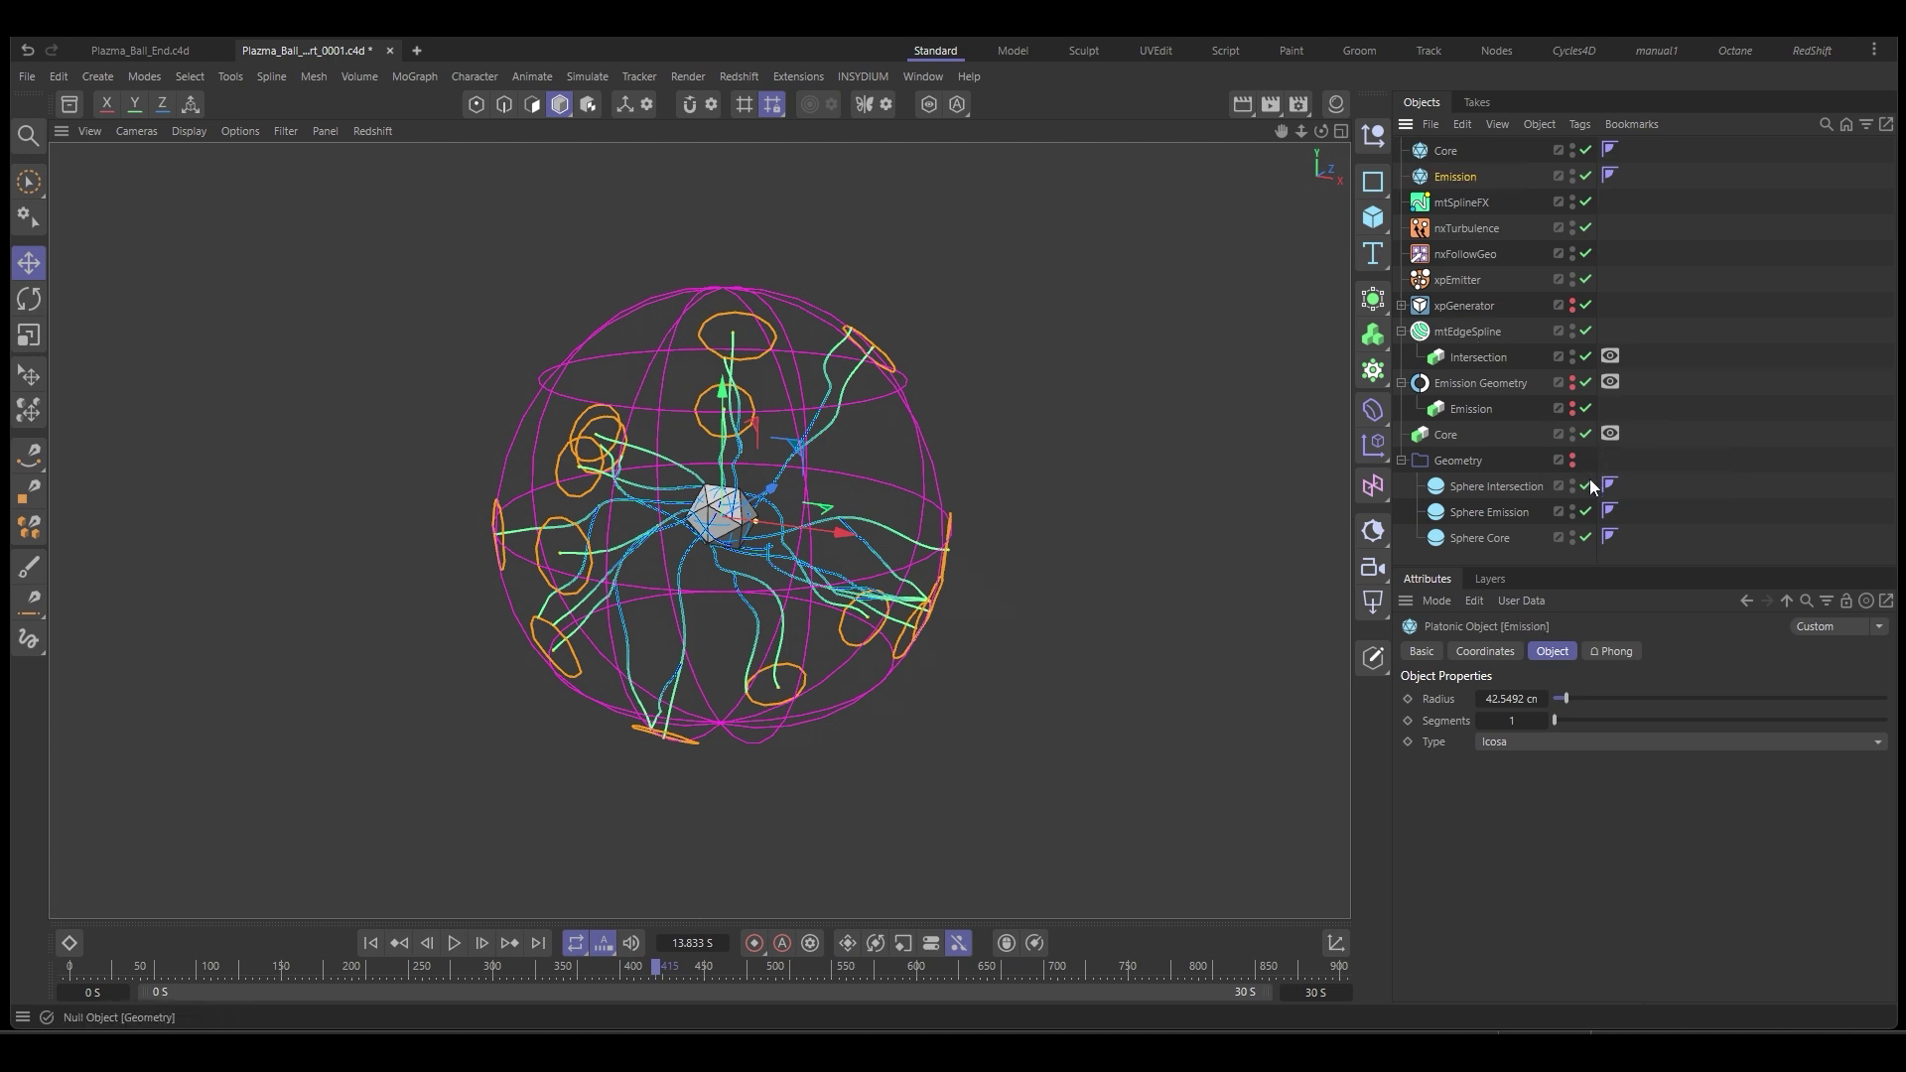
pyautogui.click(1572, 406)
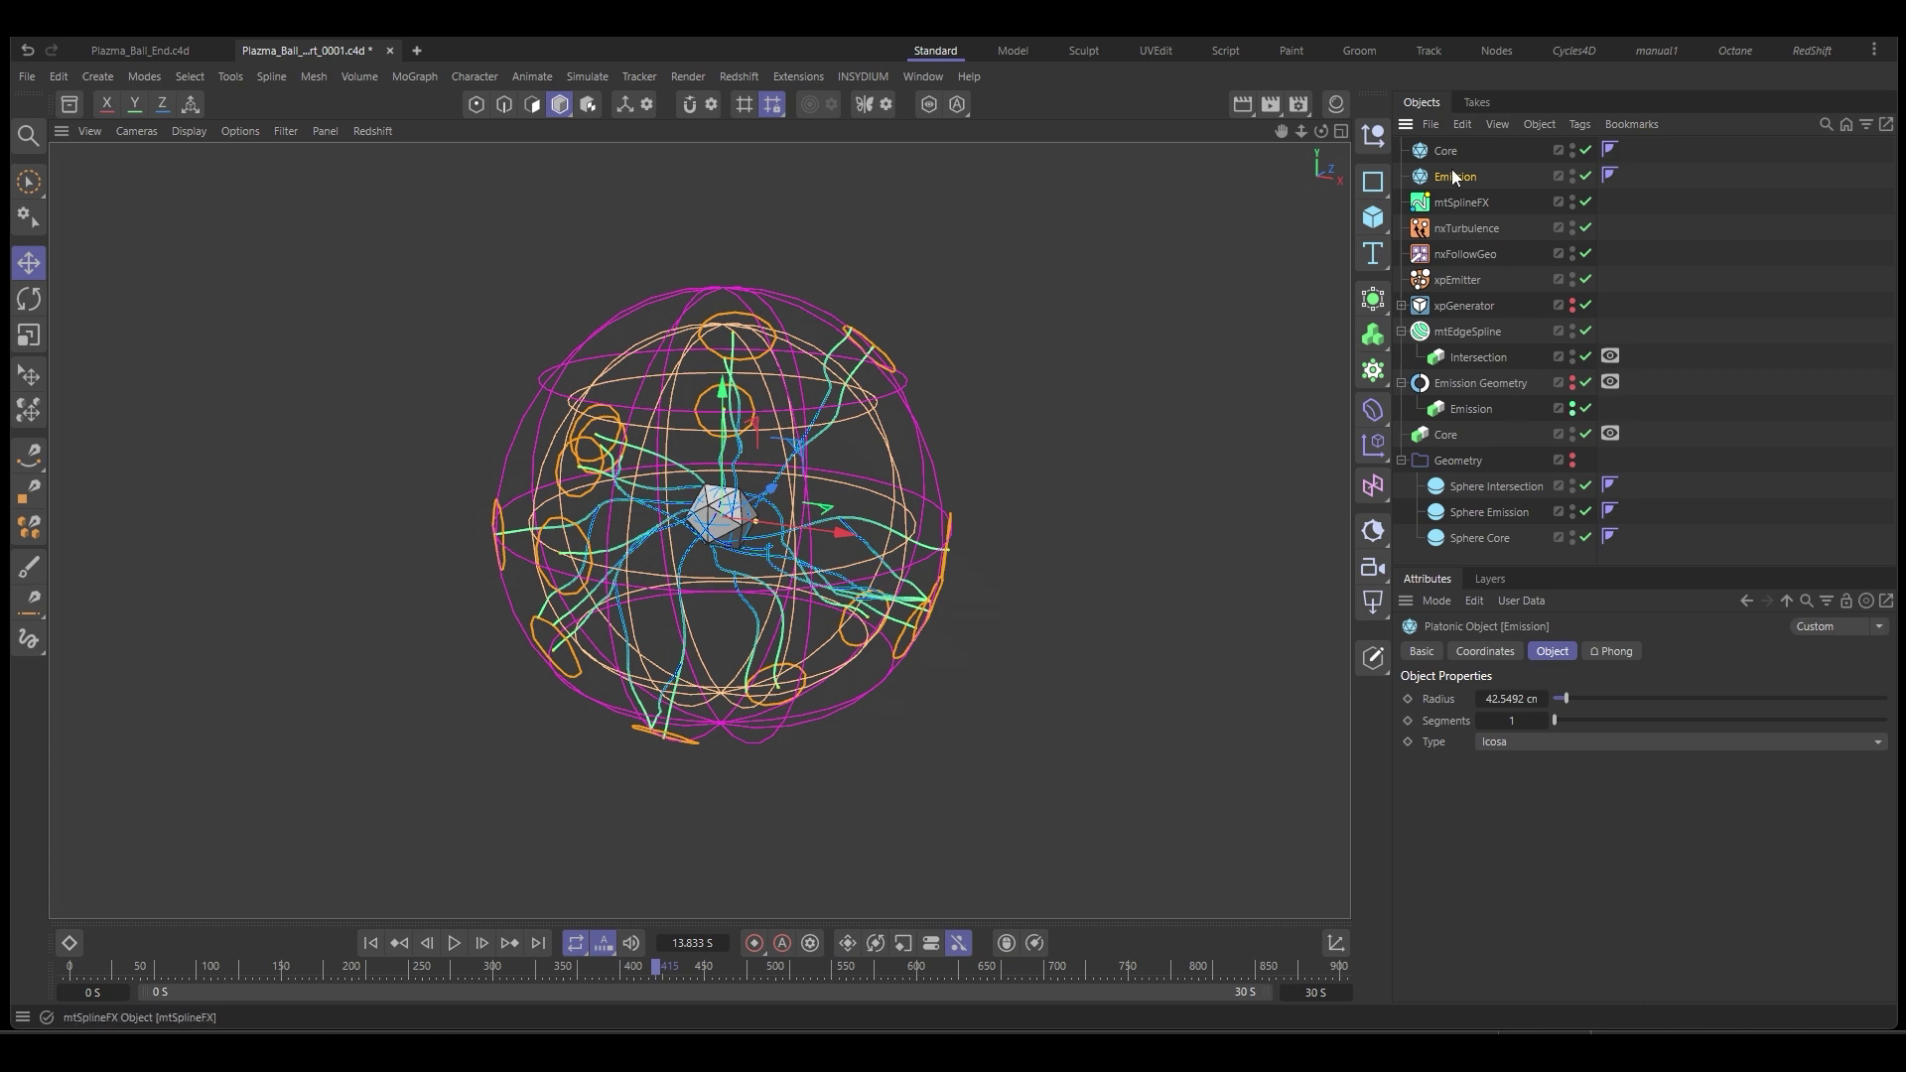
pyautogui.moveTo(760, 520); pyautogui.dragTo(921, 518)
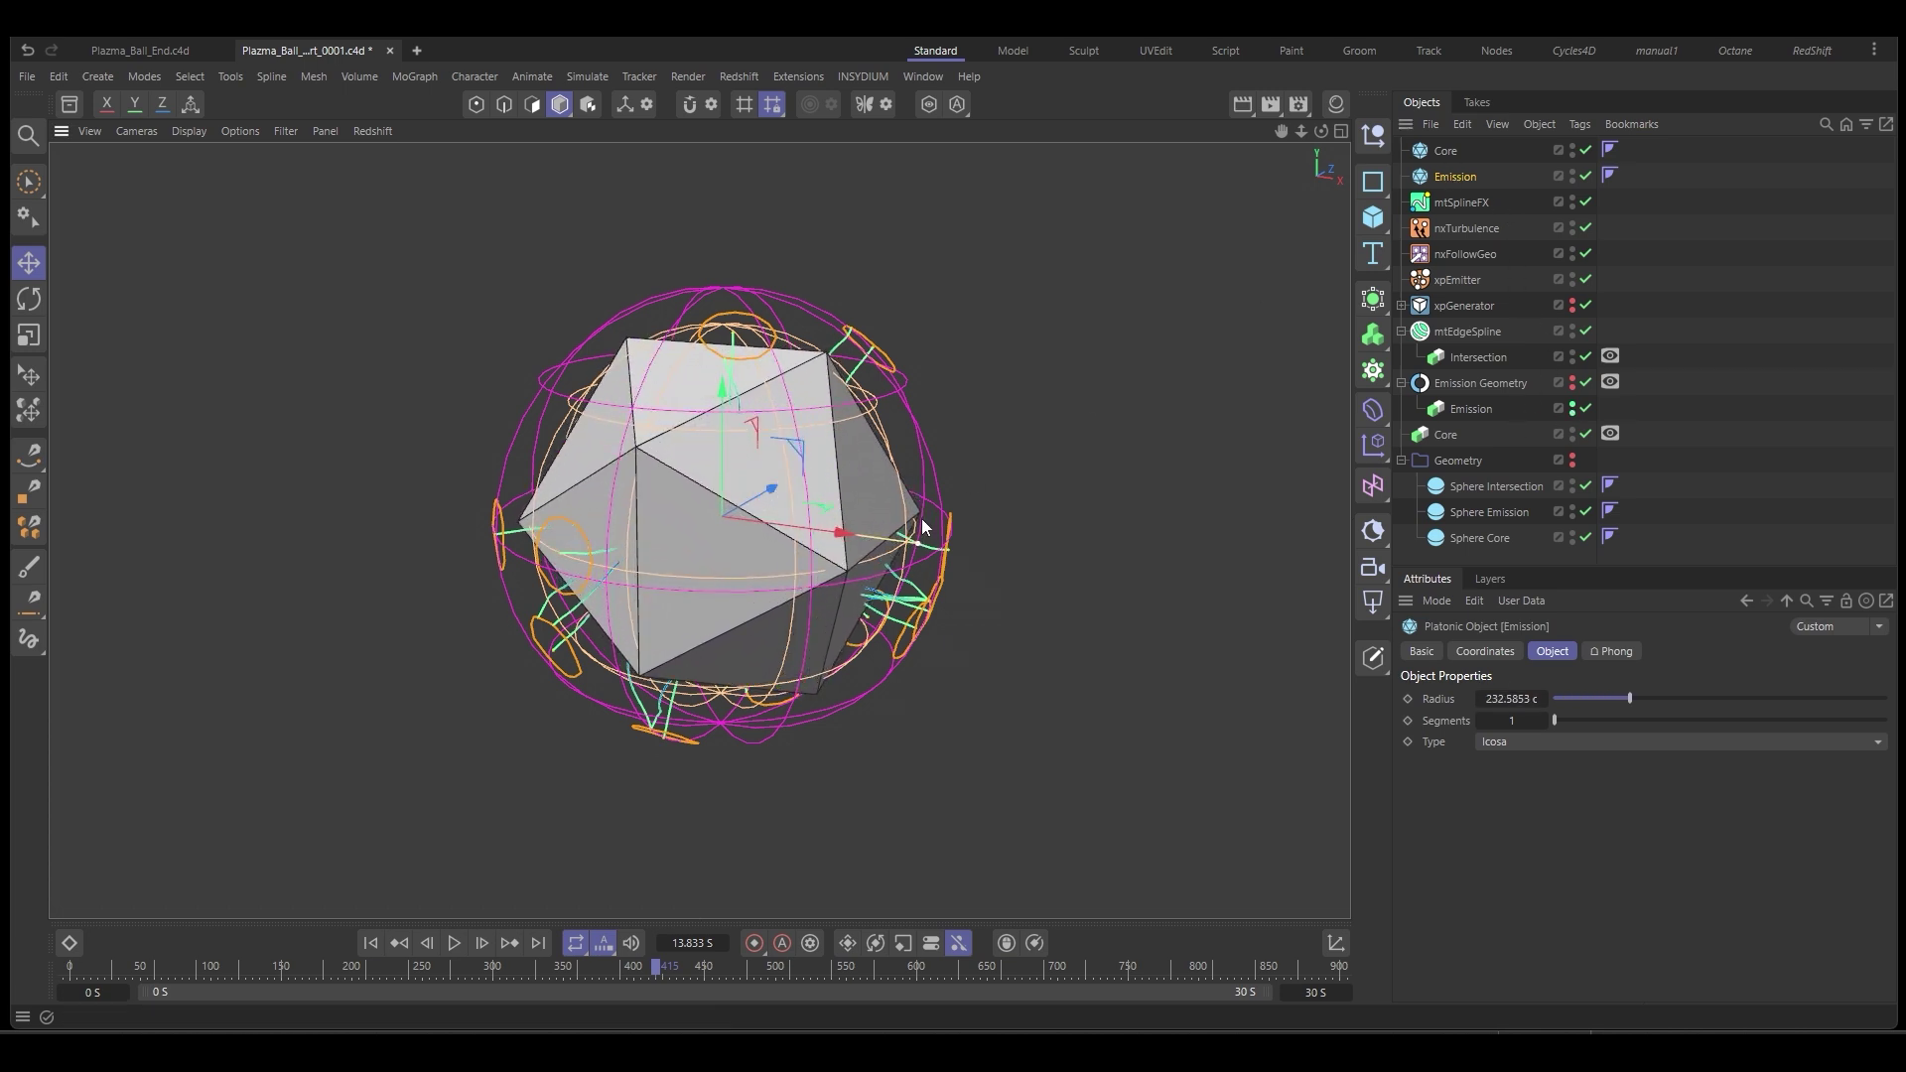
# Duplicate Emission as Intersection at 296.3 cm radius, then select all three platonics.
pyautogui.keyDown('ctrl'); pyautogui.moveTo(1455, 183); pyautogui.dragTo(1461, 188); pyautogui.keyUp('ctrl')
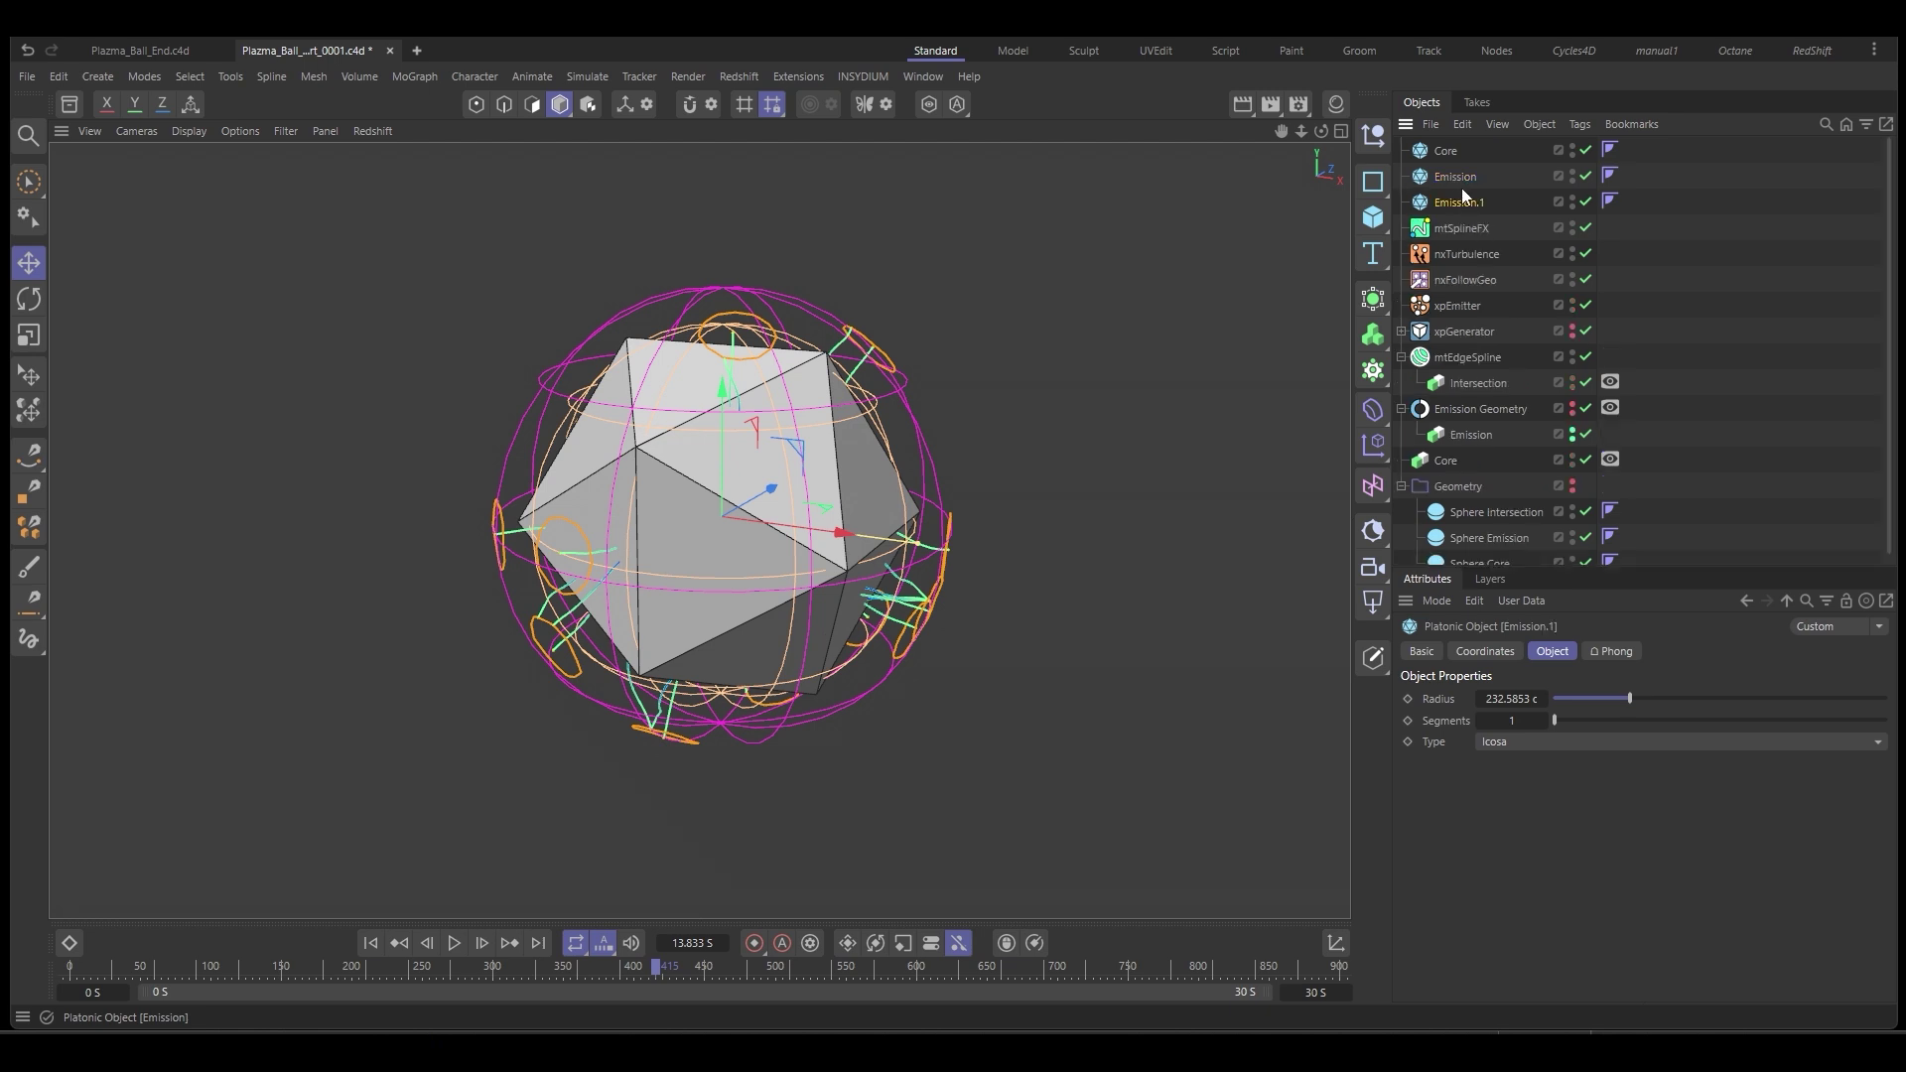
pyautogui.doubleClick(1458, 199)
pyautogui.press('BackSpace')
pyautogui.press('Return')
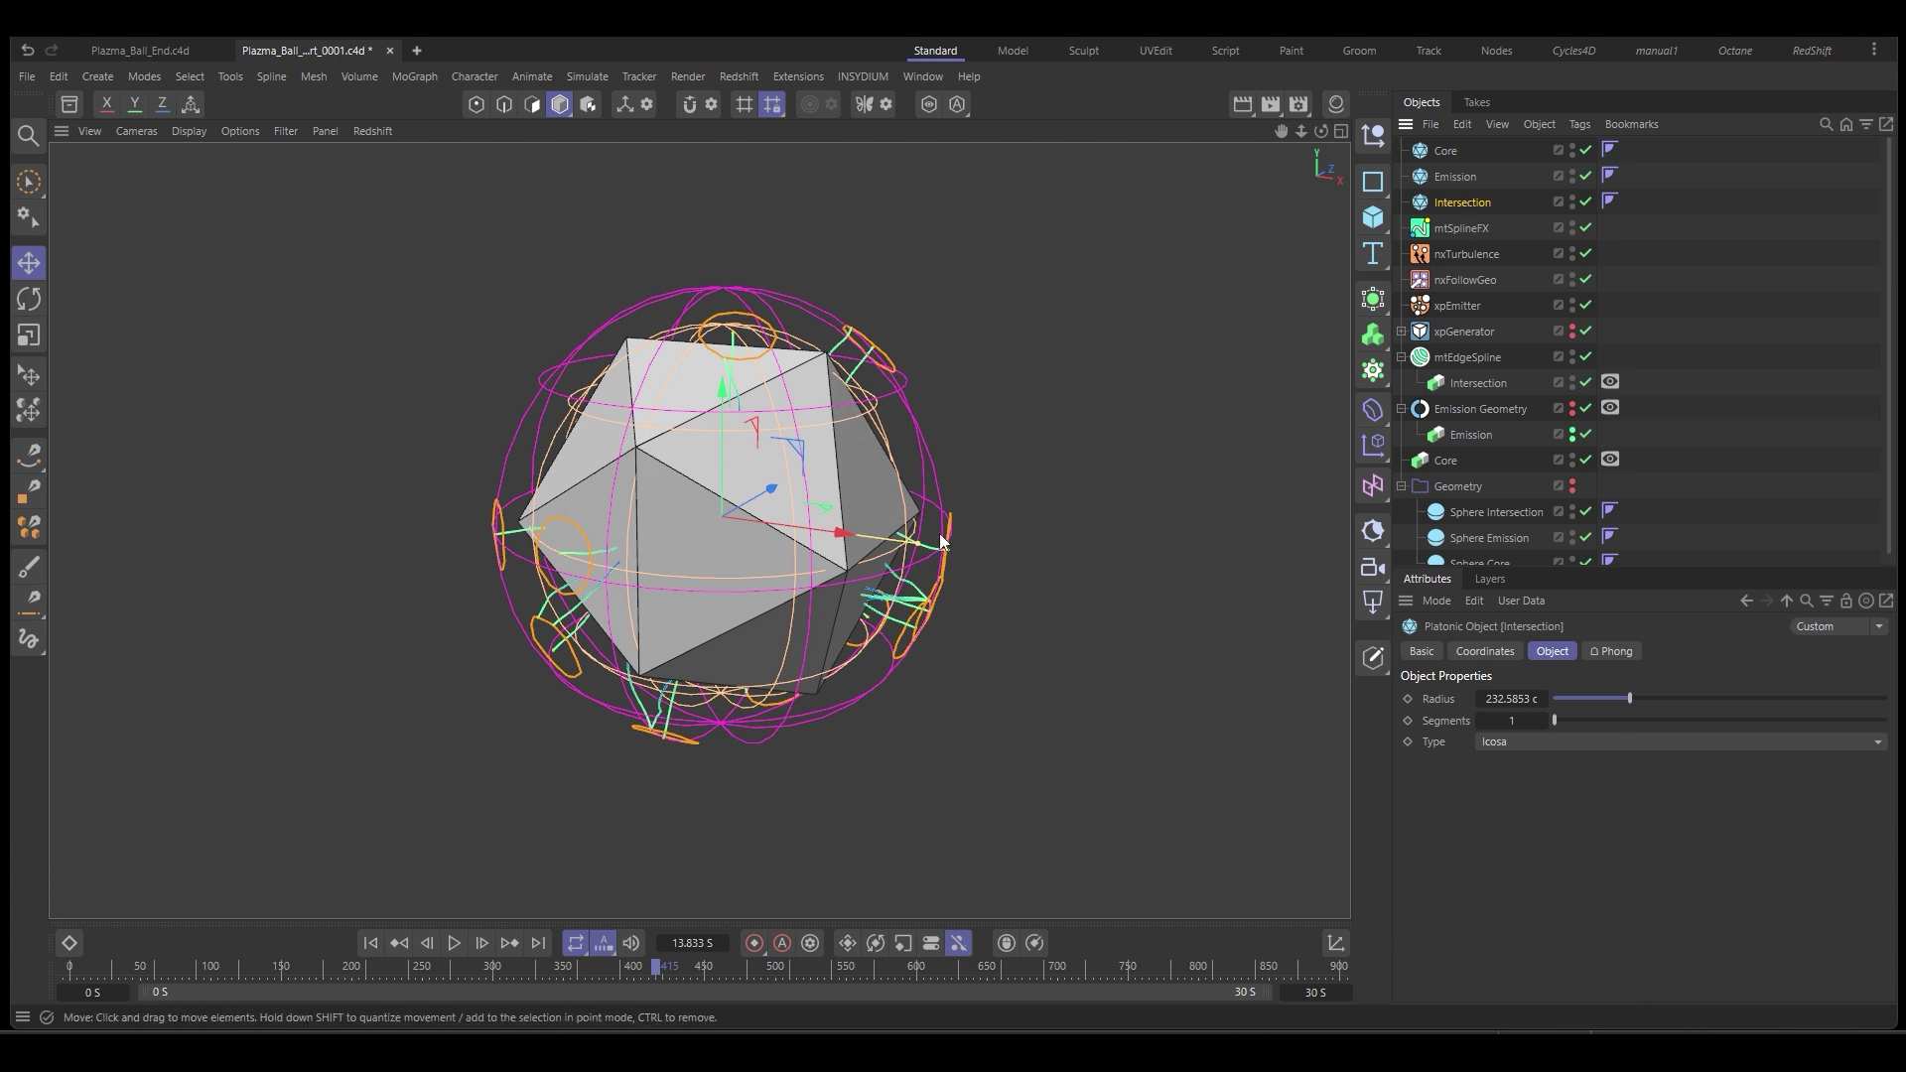
pyautogui.moveTo(919, 545); pyautogui.dragTo(979, 549)
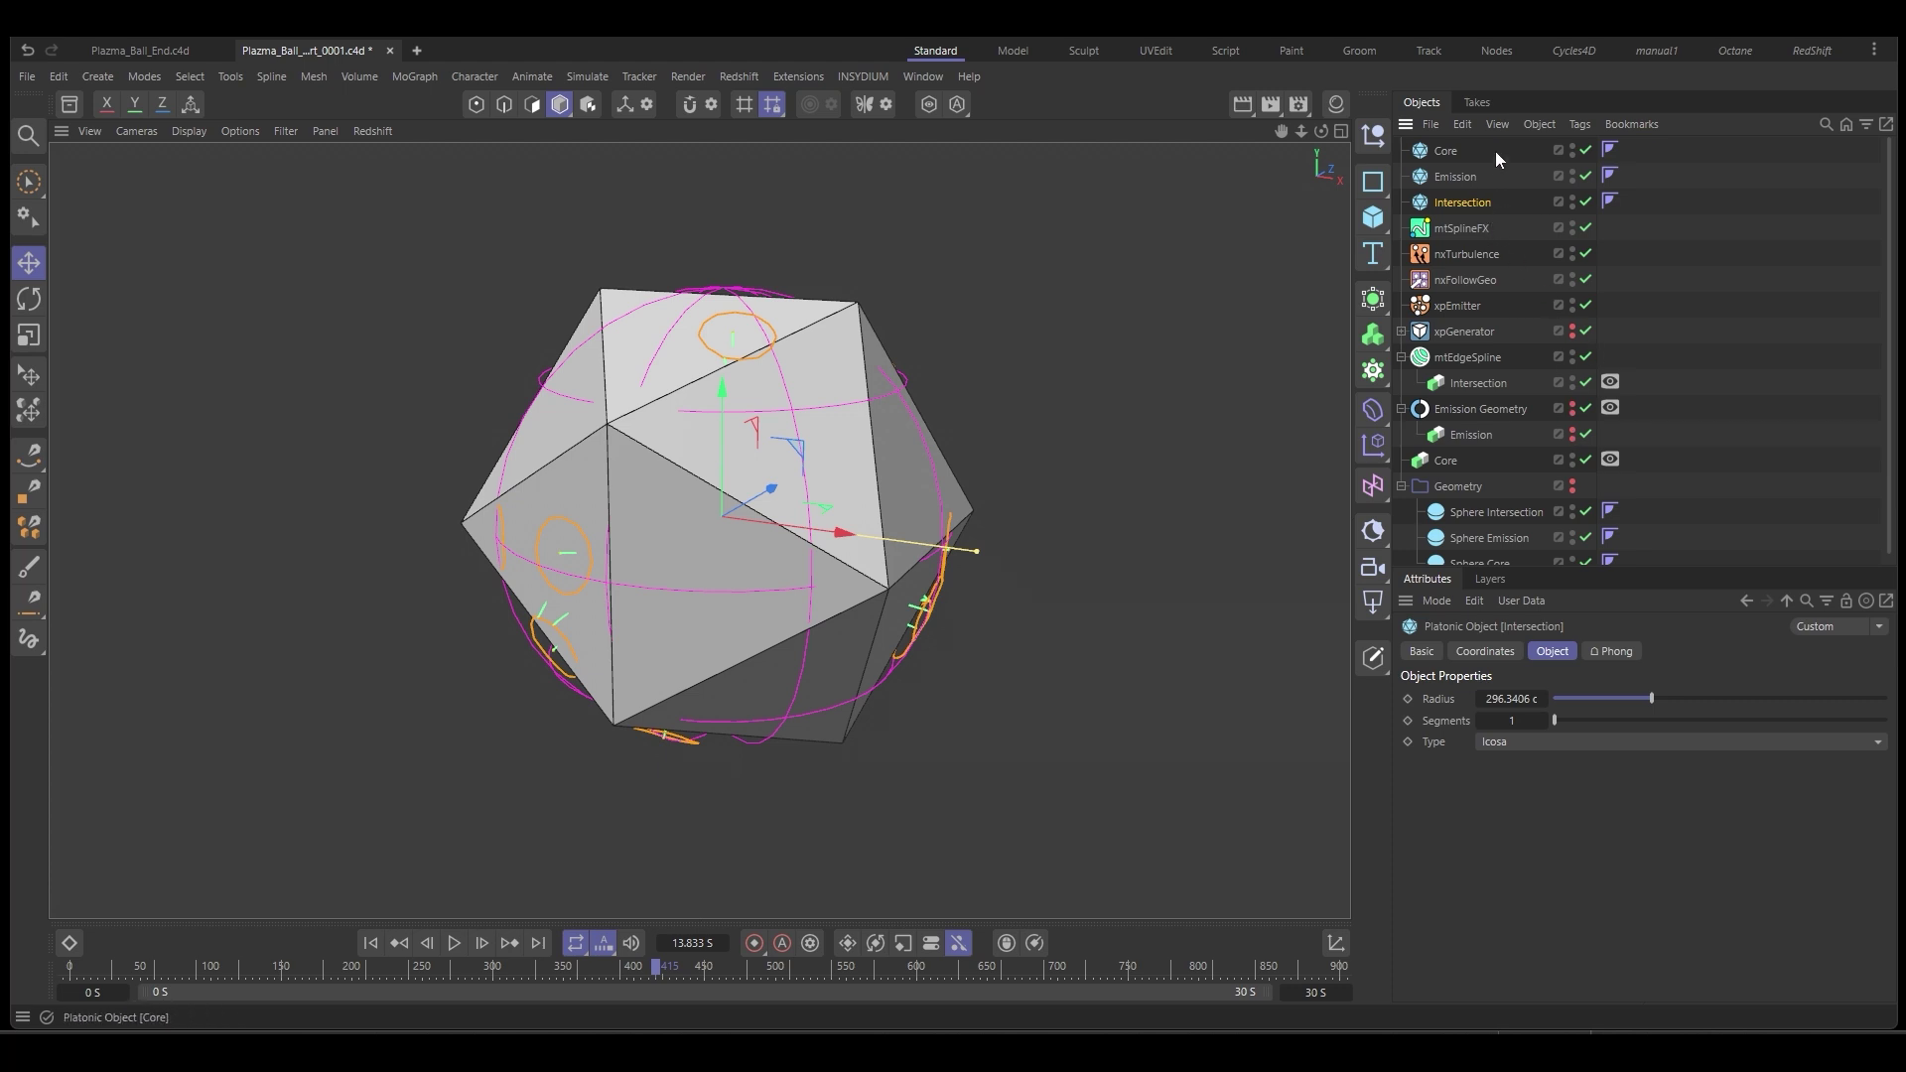
pyautogui.moveTo(1501, 142); pyautogui.dragTo(1463, 499)
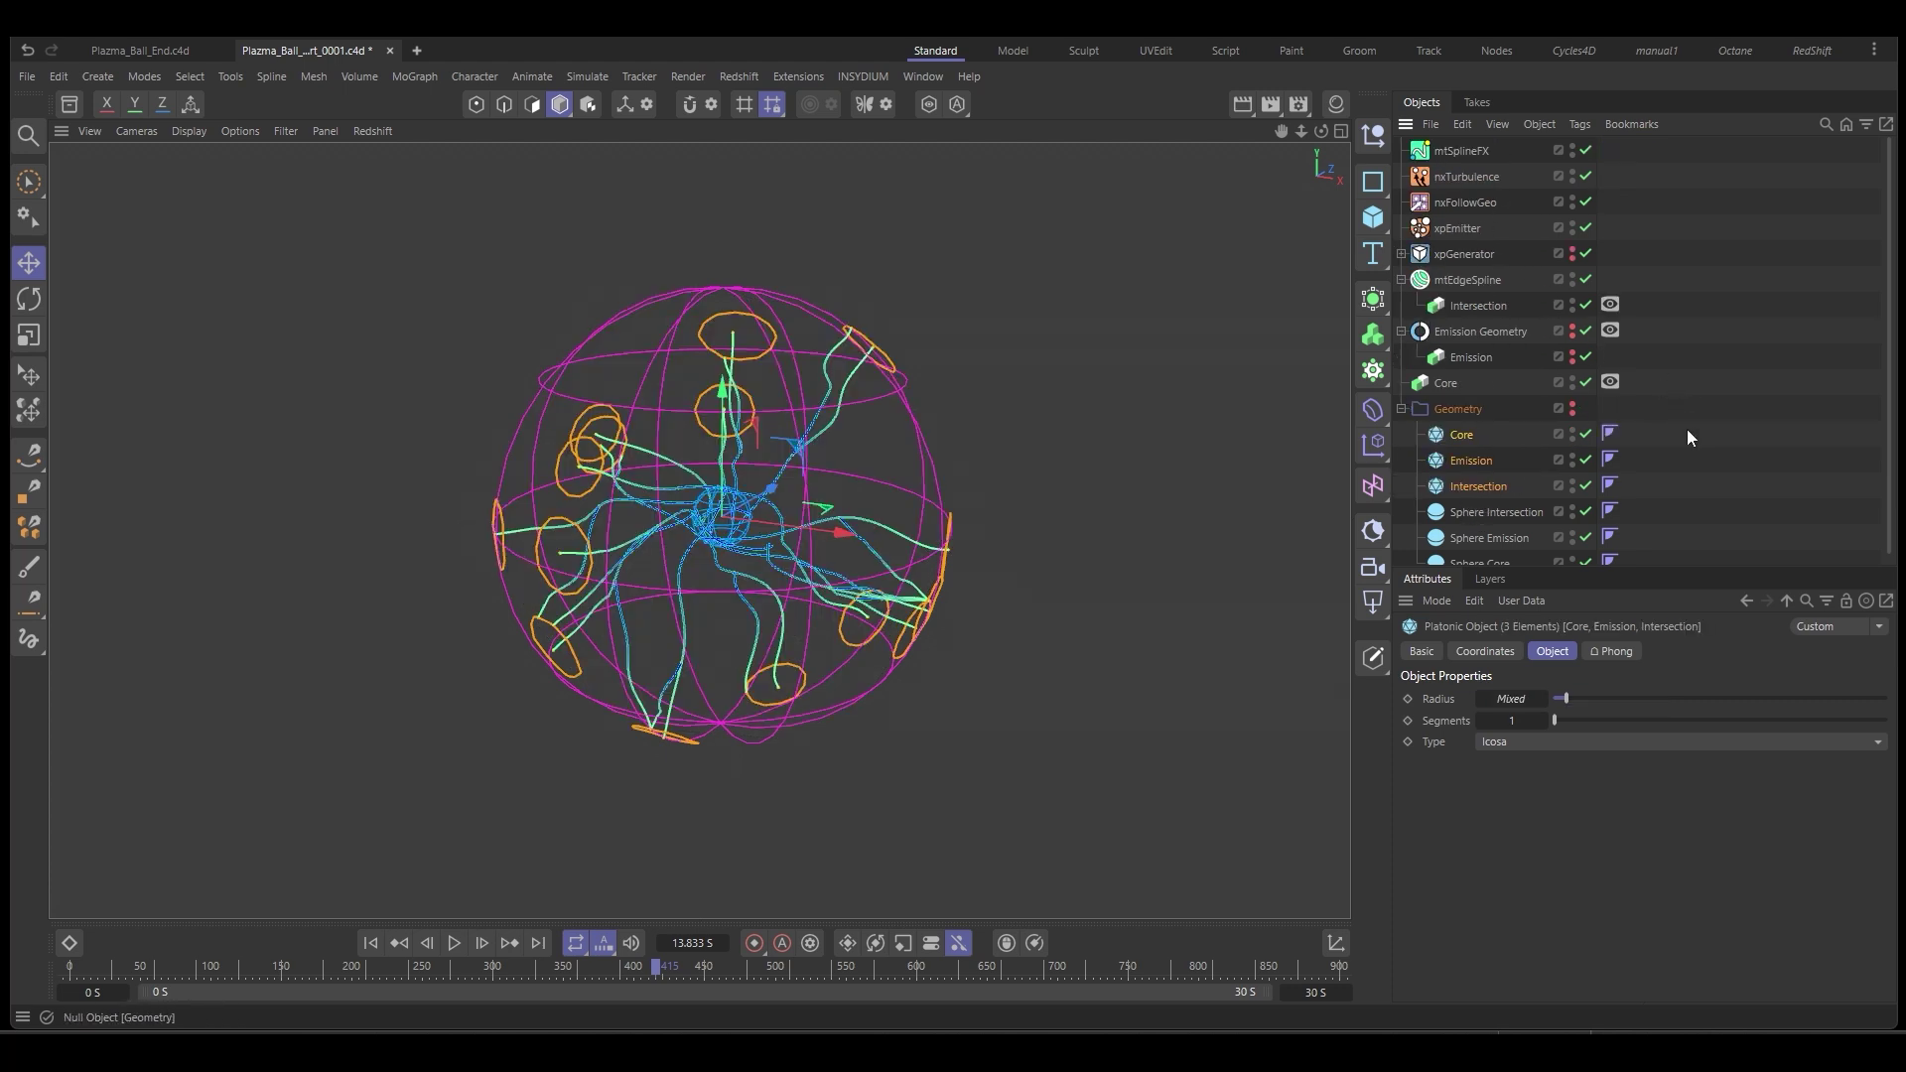
# Move the three platonics into the Geometry null and link the Core instance to the Core platonic.
pyautogui.click(1653, 455)
pyautogui.click(1446, 384)
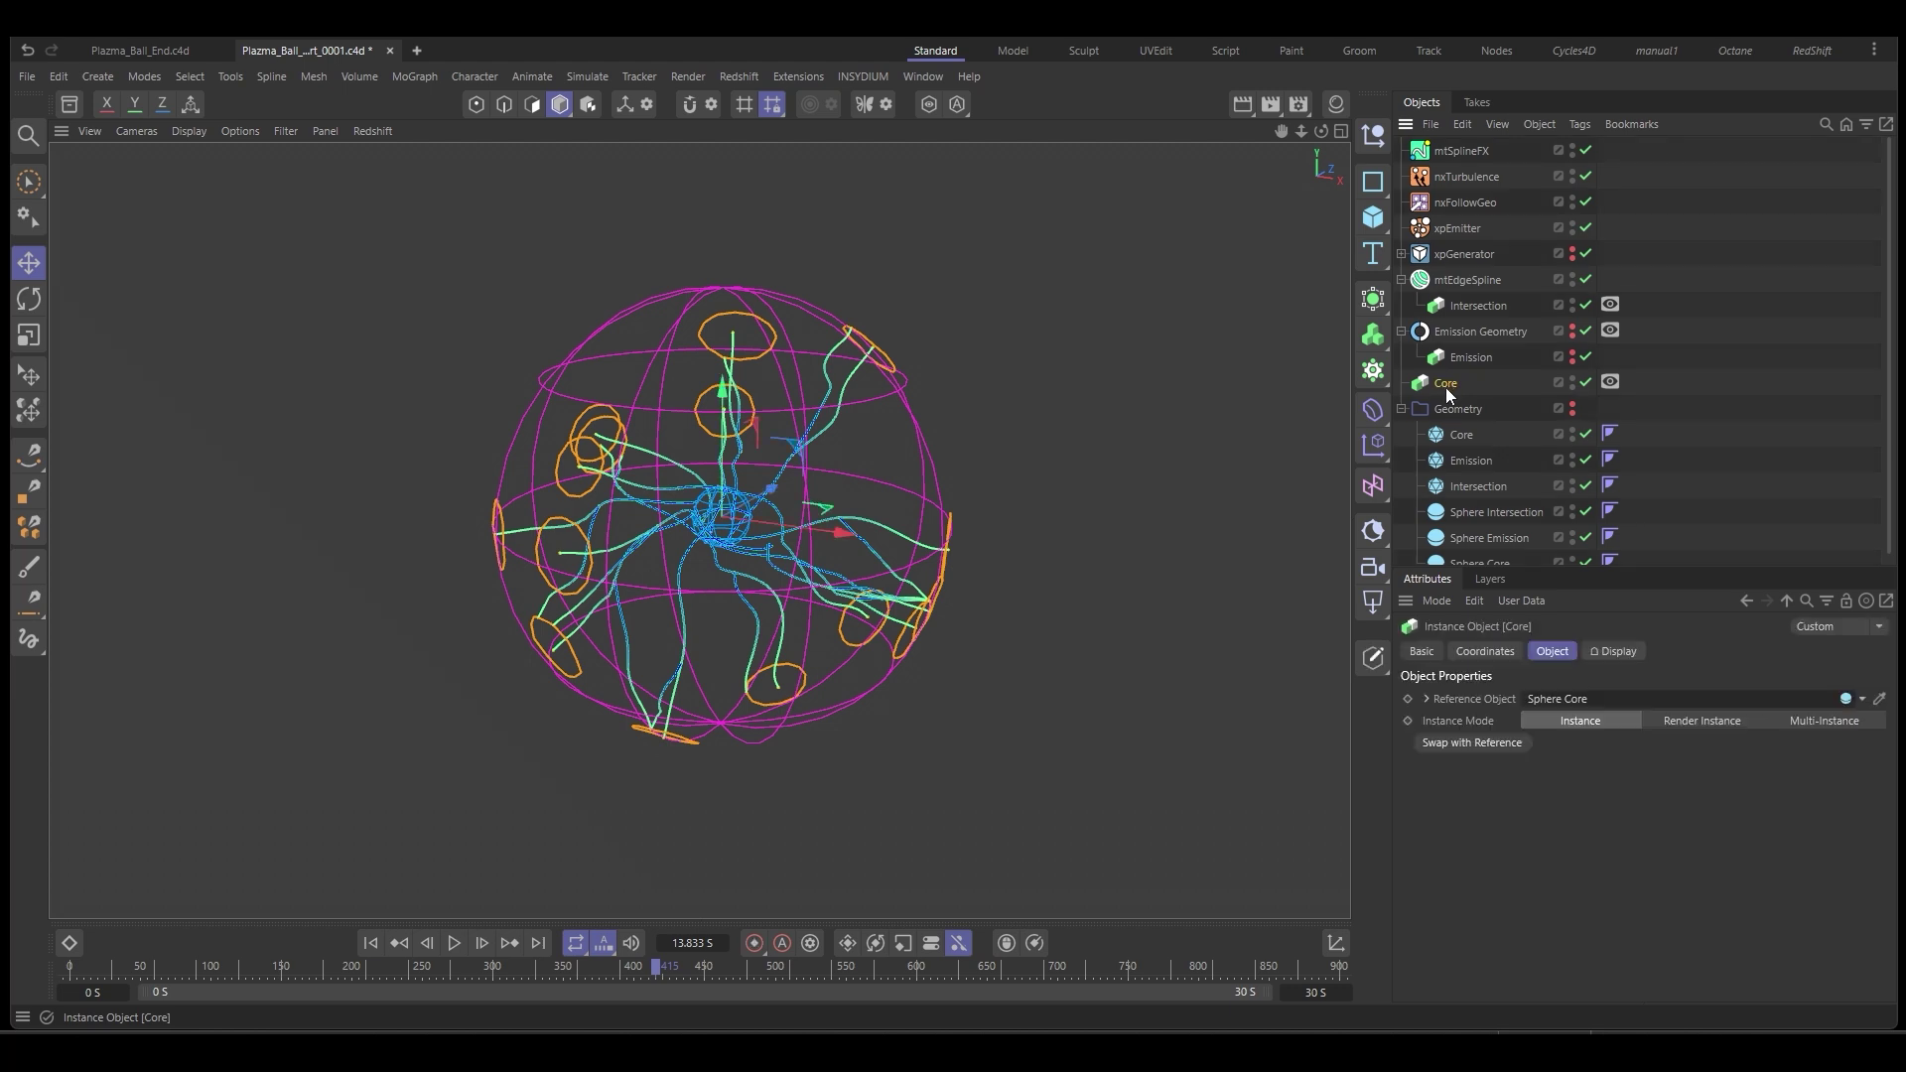
pyautogui.moveTo(1459, 434); pyautogui.dragTo(1542, 703)
# Link the Intersection instance to the Intersection platonic and play the animation from the start.
pyautogui.click(1470, 357)
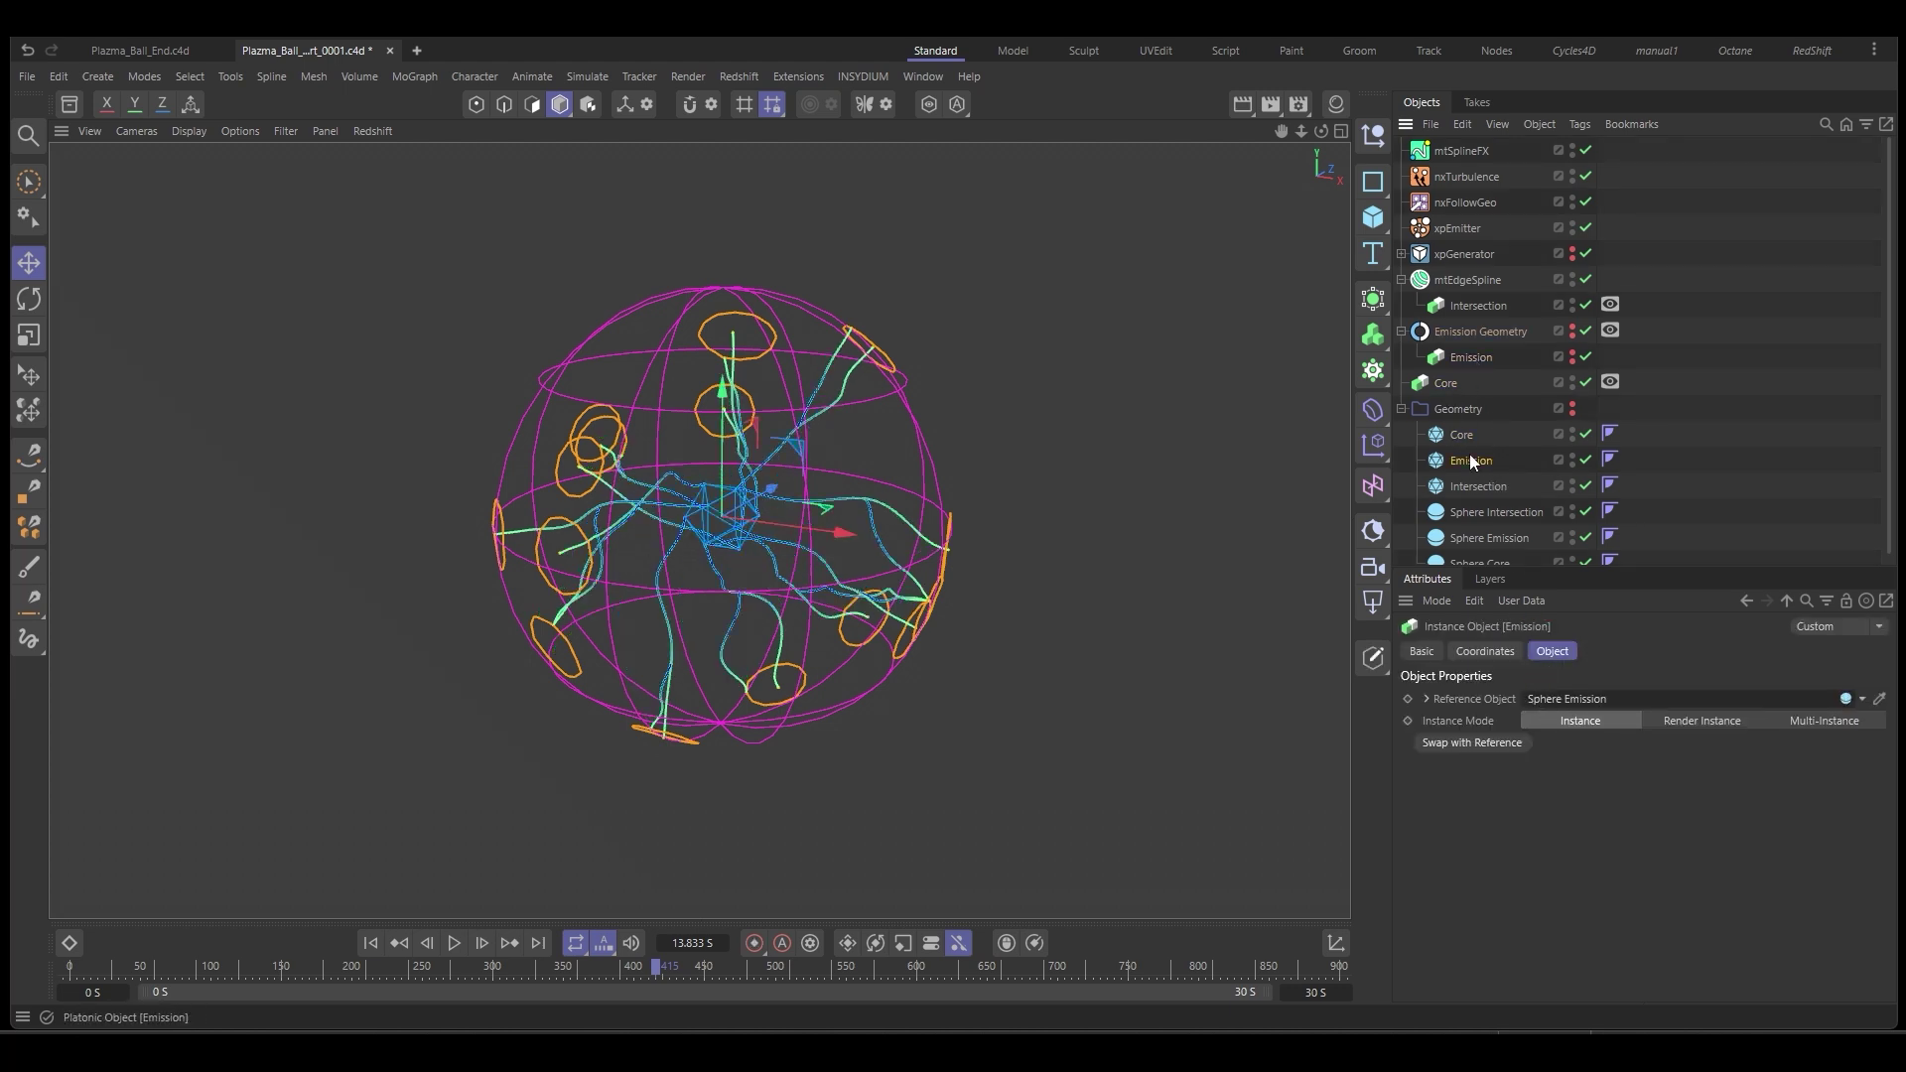
pyautogui.click(1475, 306)
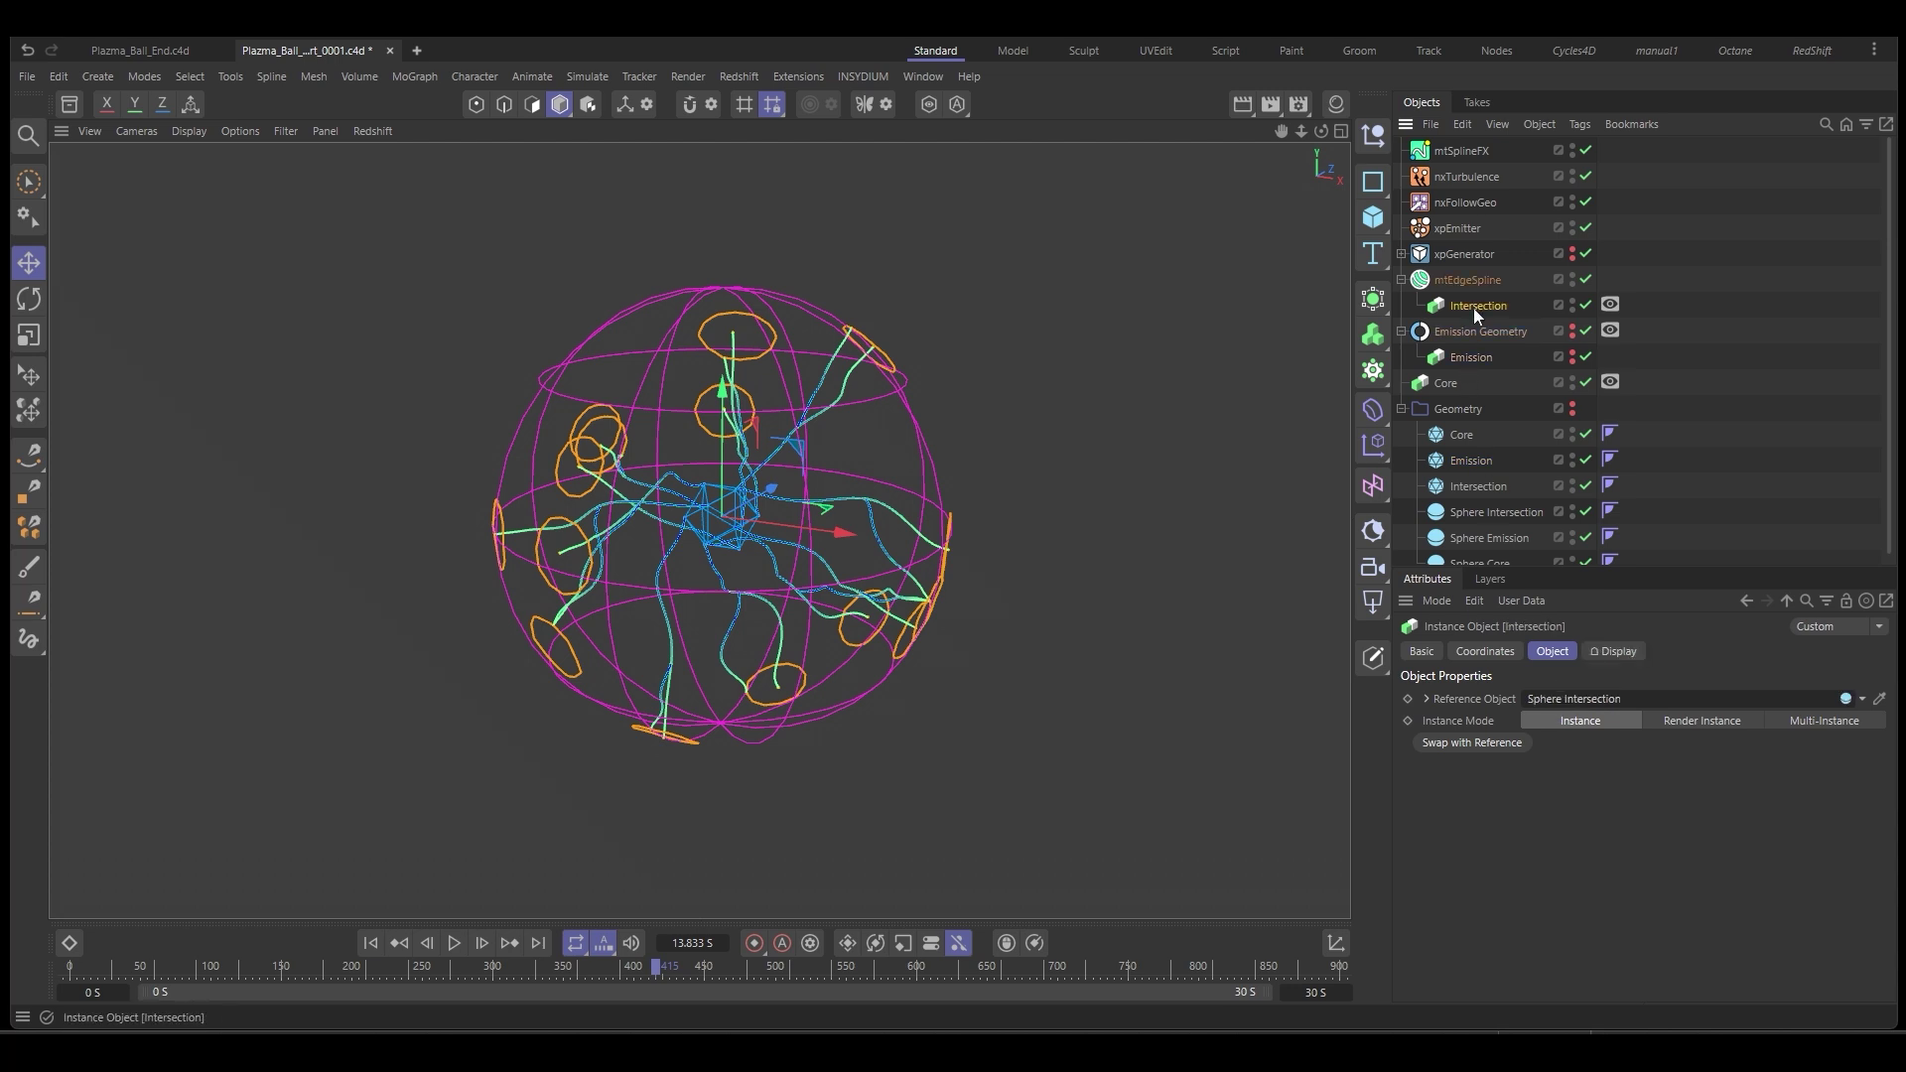
pyautogui.moveTo(1475, 487); pyautogui.dragTo(1556, 700)
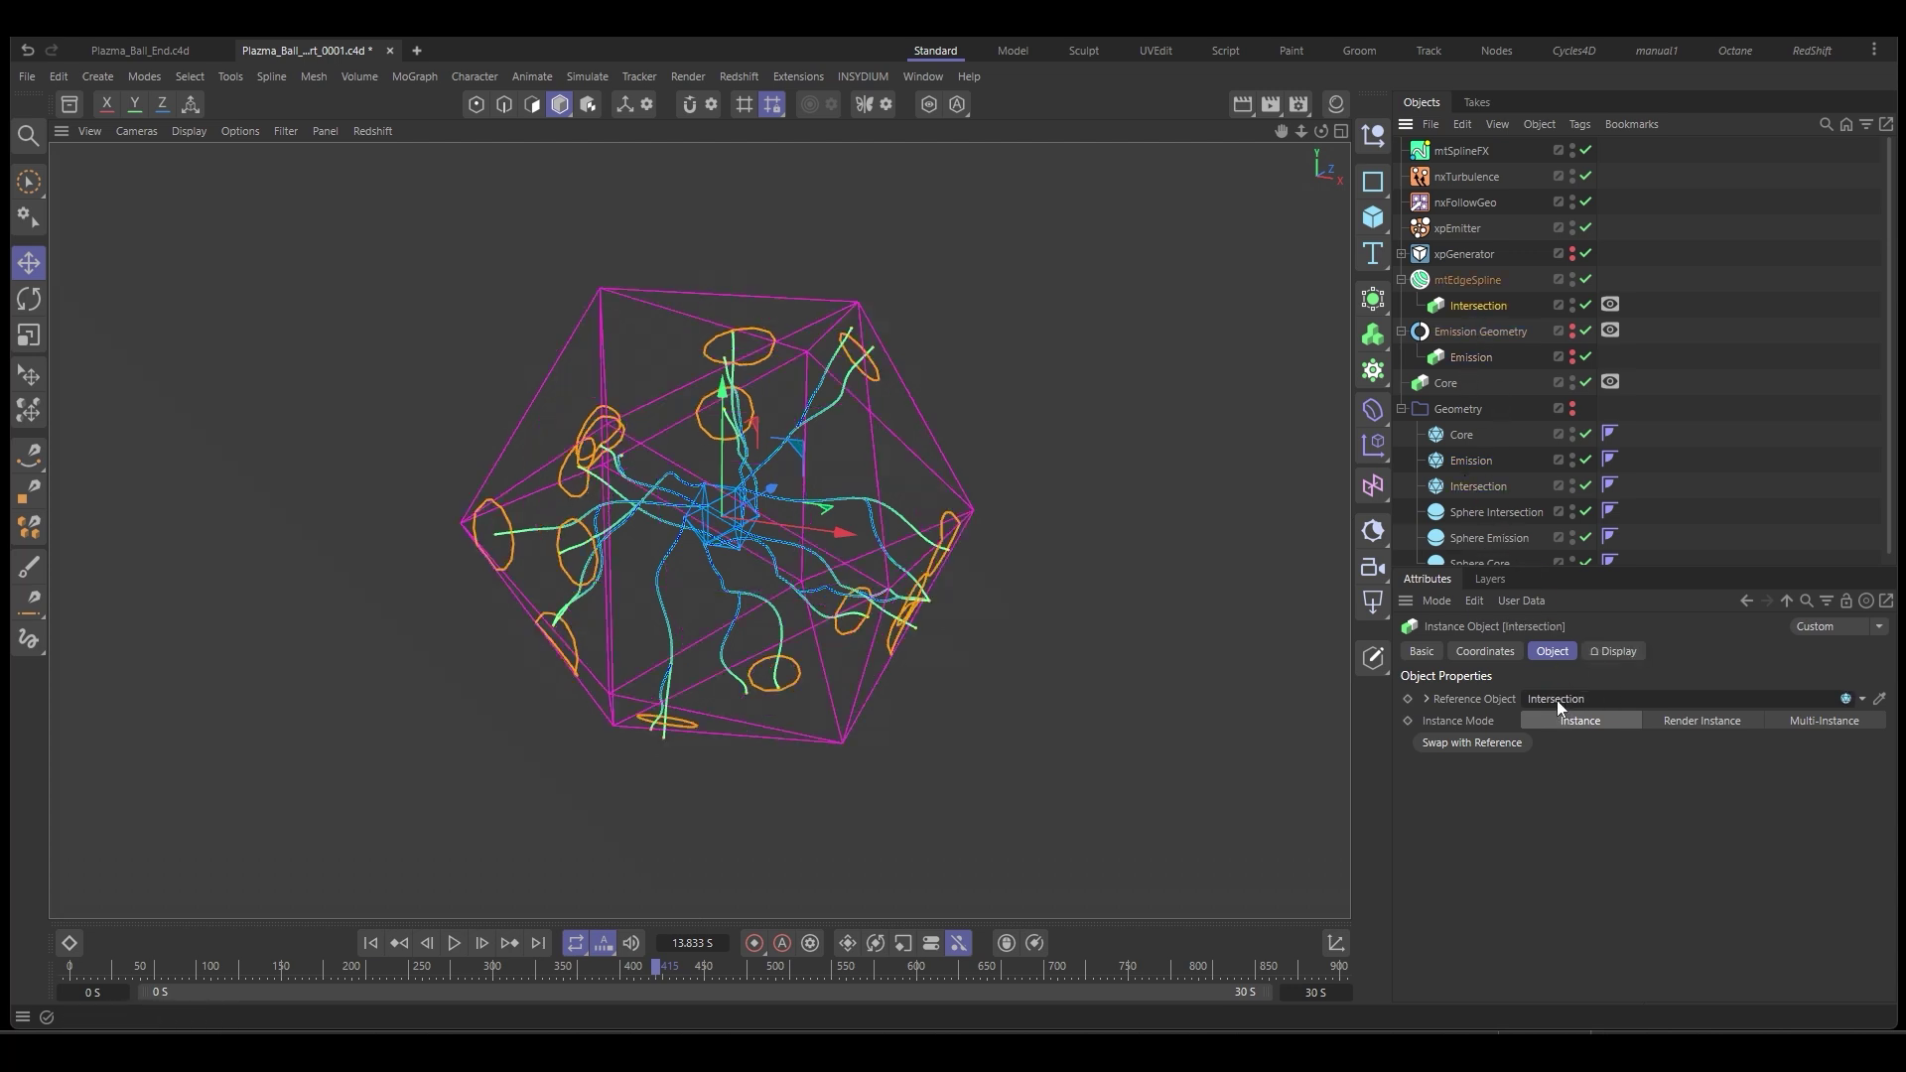
pyautogui.click(370, 941)
pyautogui.click(454, 942)
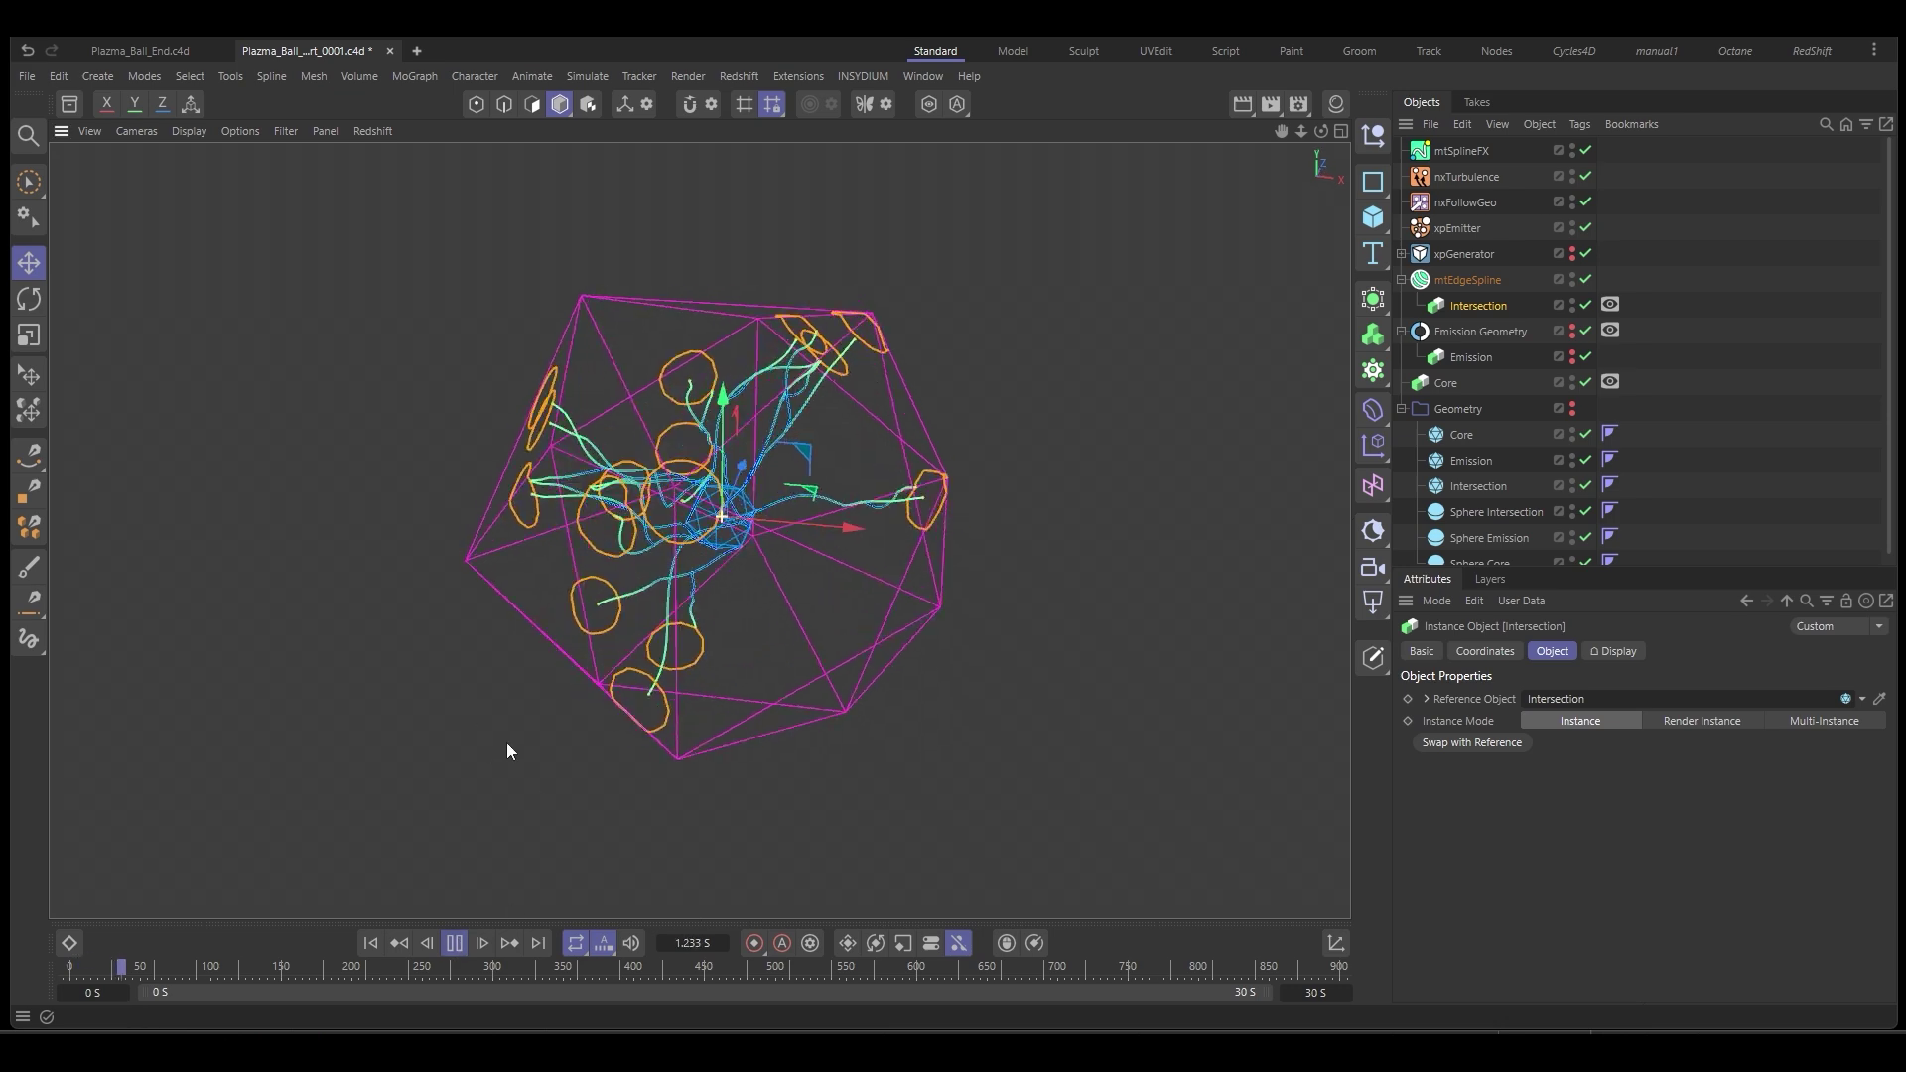